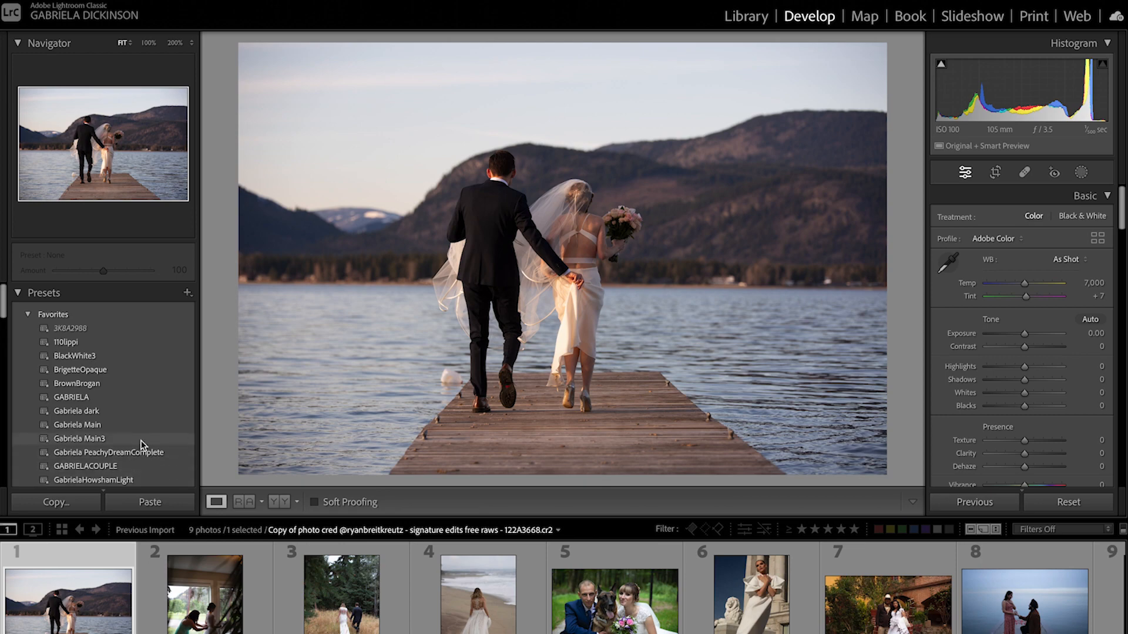
Step: Apply the GabrielaHowshamLight preset to the photo of the couple on the dock and compare it with the original
left_click(141, 445)
scroll(141, 445, "up", 3)
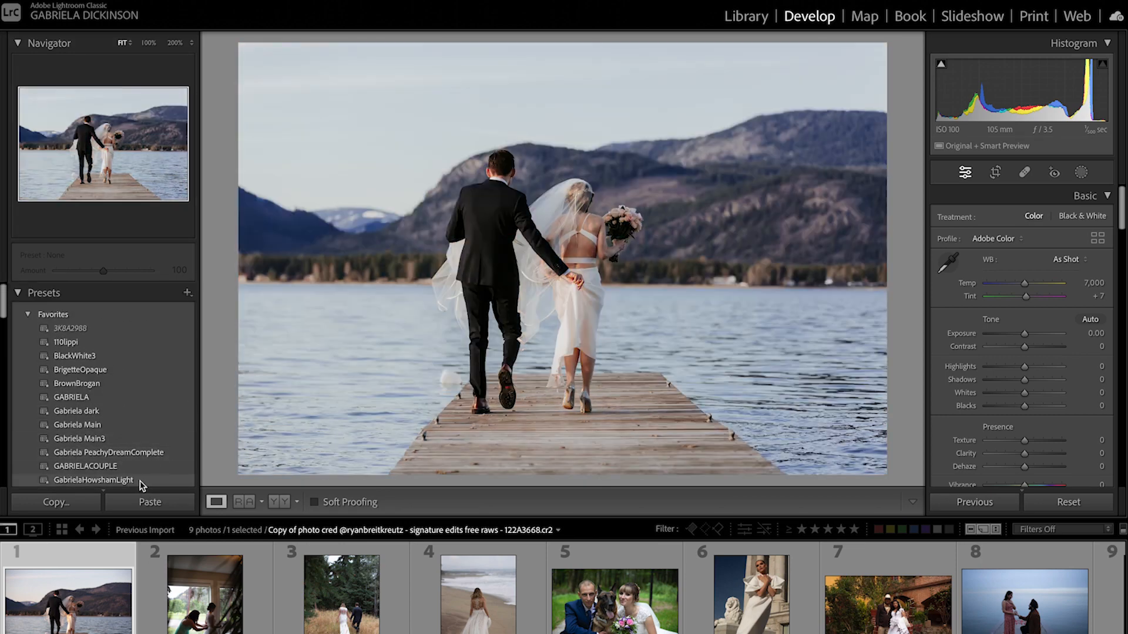
left_click(141, 485)
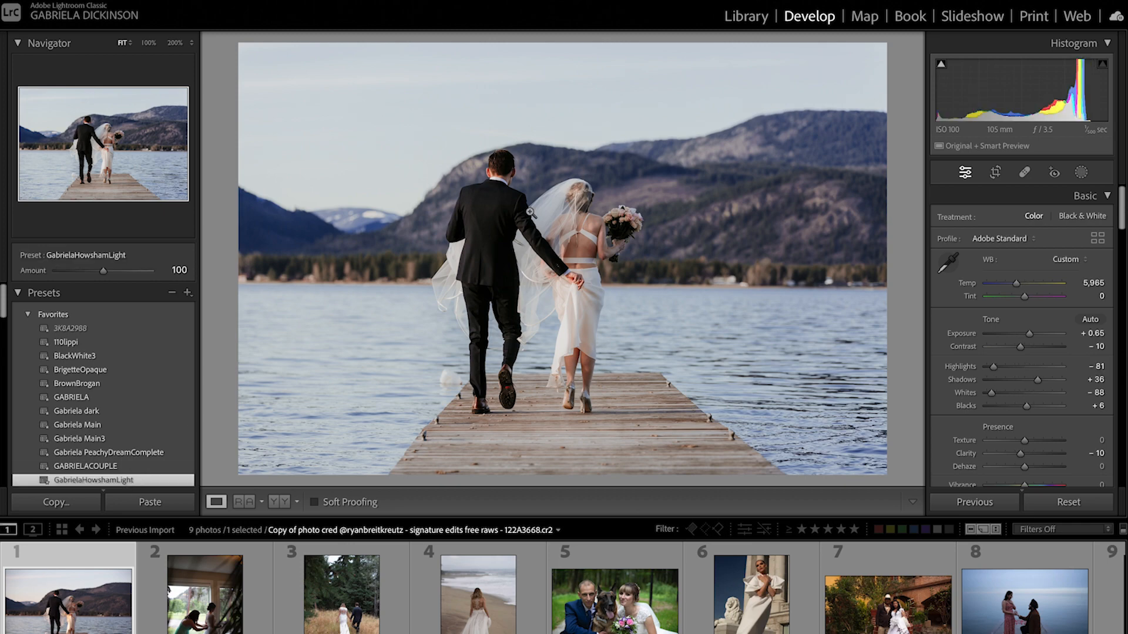
key("backslash")
key("backslash")
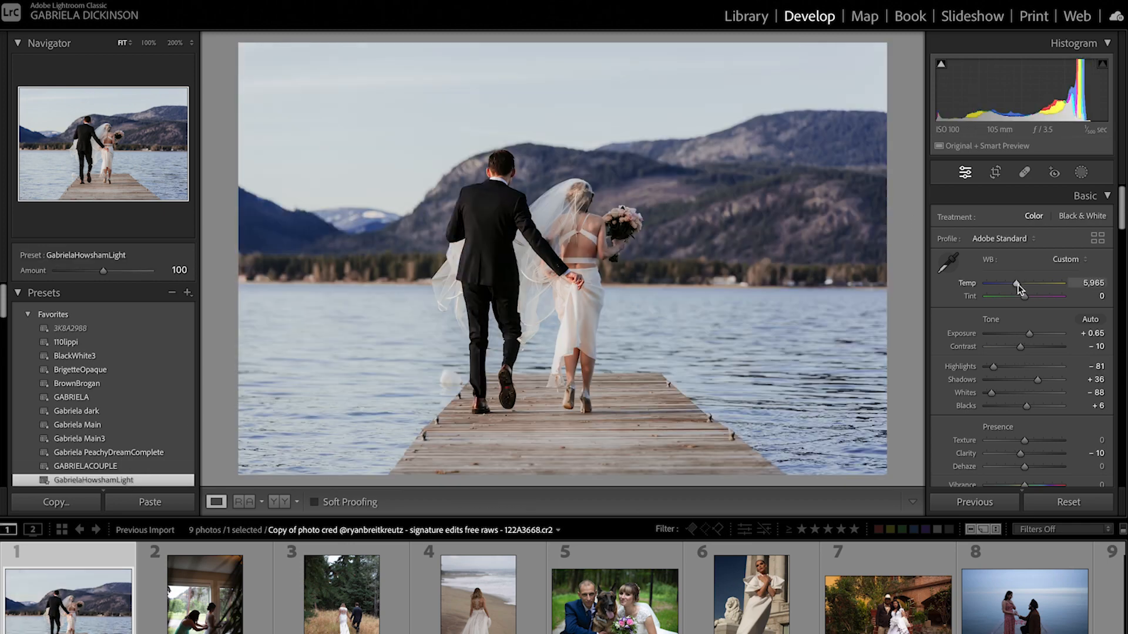
Step: Warm the dock photo by raising the white balance temperature to 12,239, checking it against the original
left_click_drag(1016, 287, 1039, 290)
key("backslash")
key("backslash")
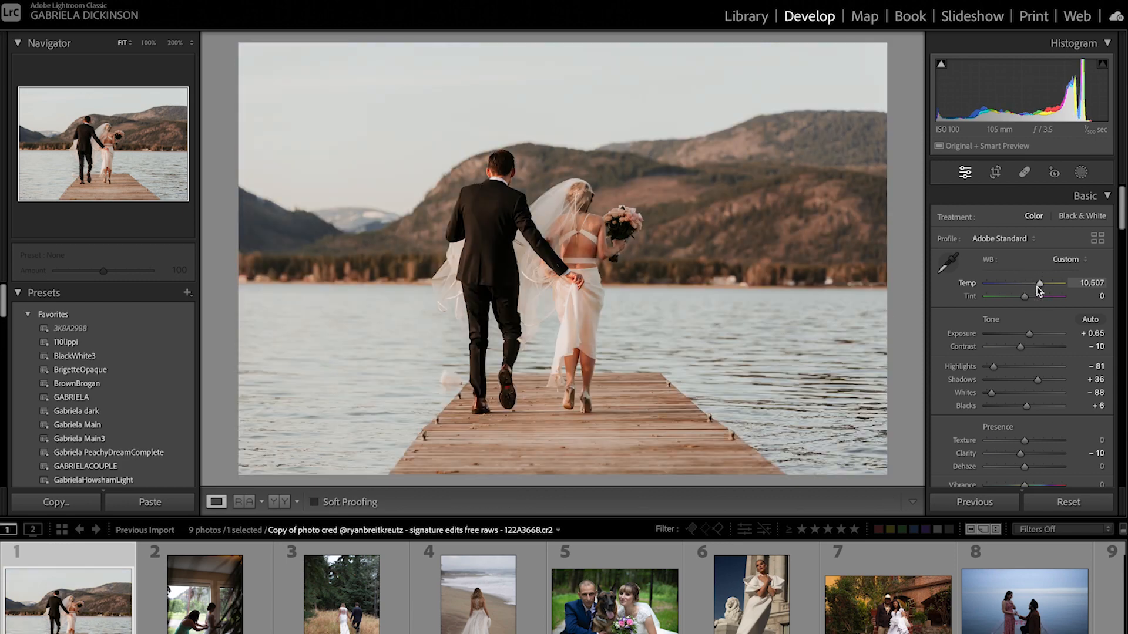
left_click_drag(1044, 290, 1046, 290)
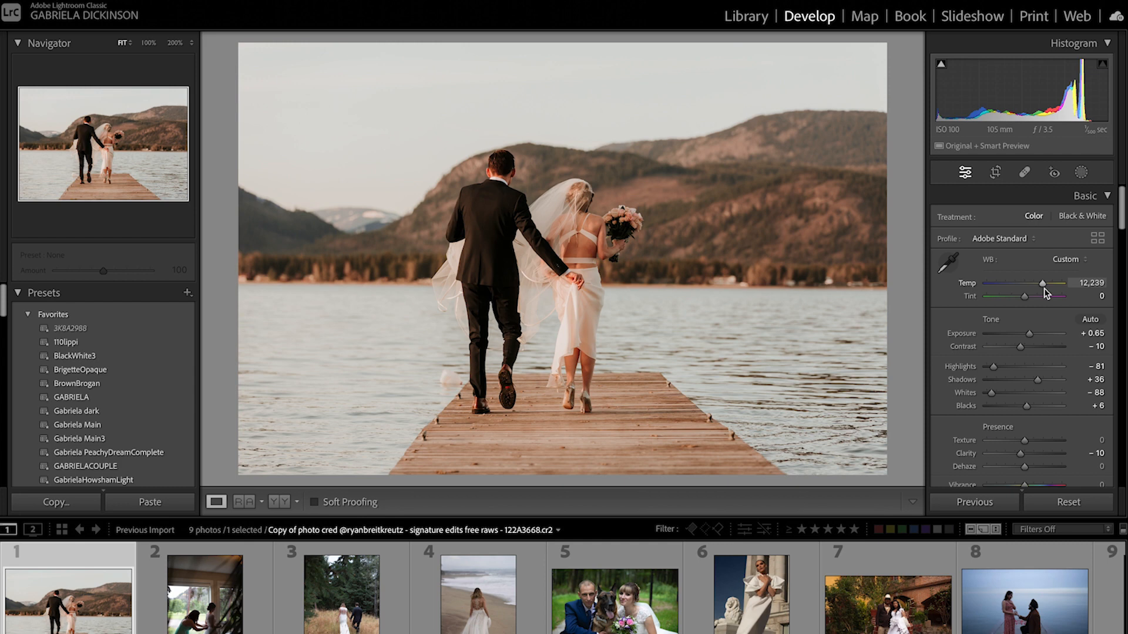
Step: Create a subject mask over the couple and set its sharpness to 44 and noise to 39
scroll(1042, 387, "down", 3)
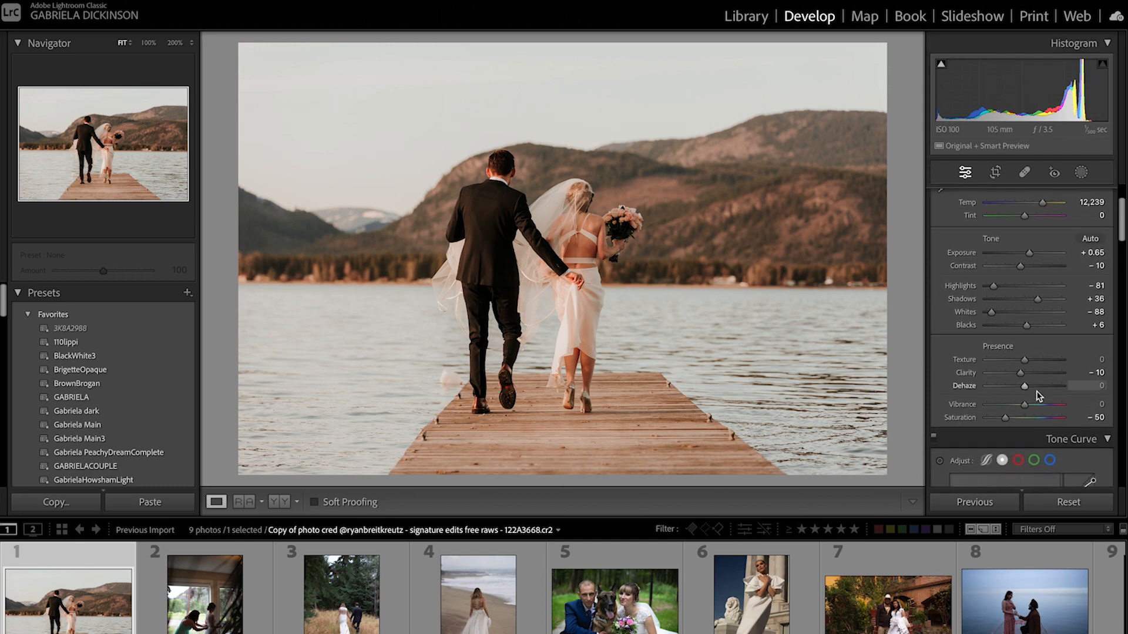
scroll(1036, 390, "down", 1)
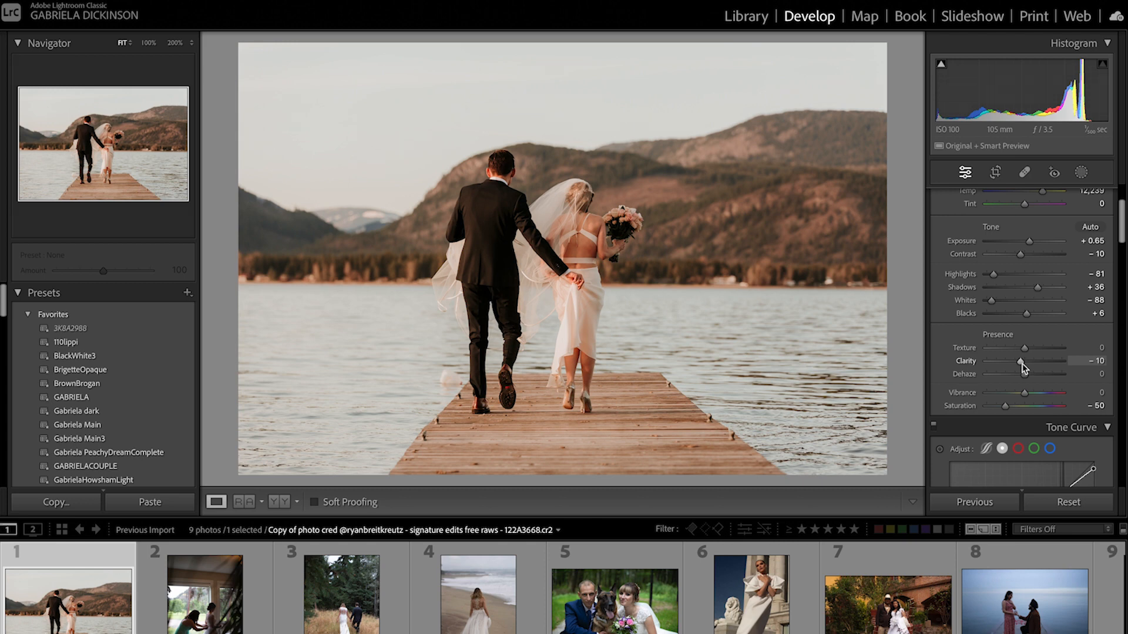
left_click(1081, 173)
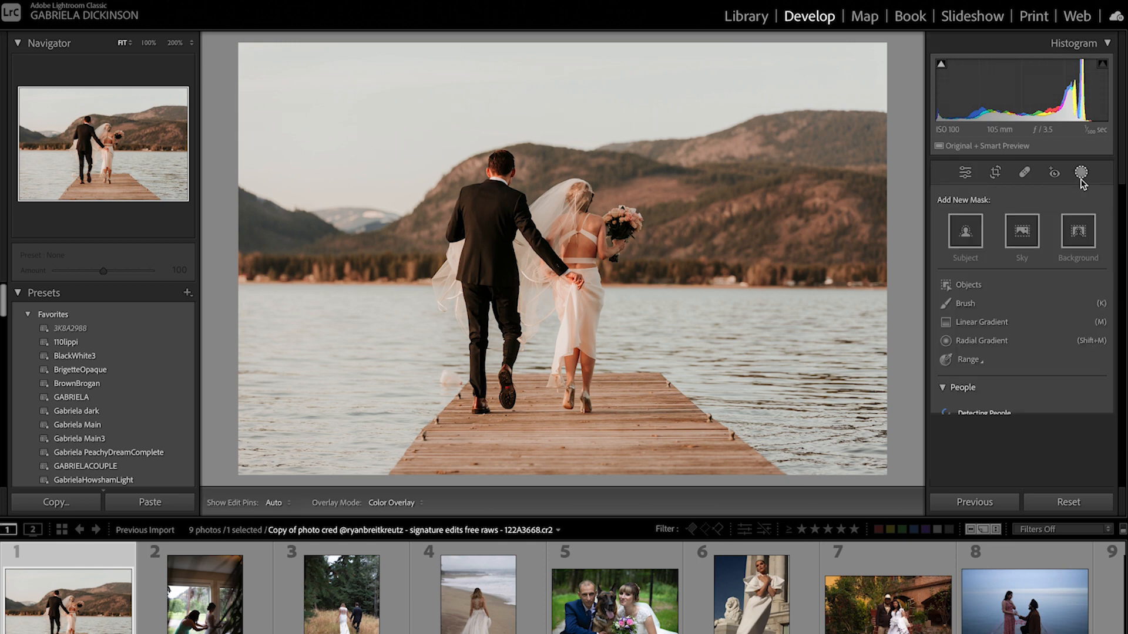
left_click(969, 233)
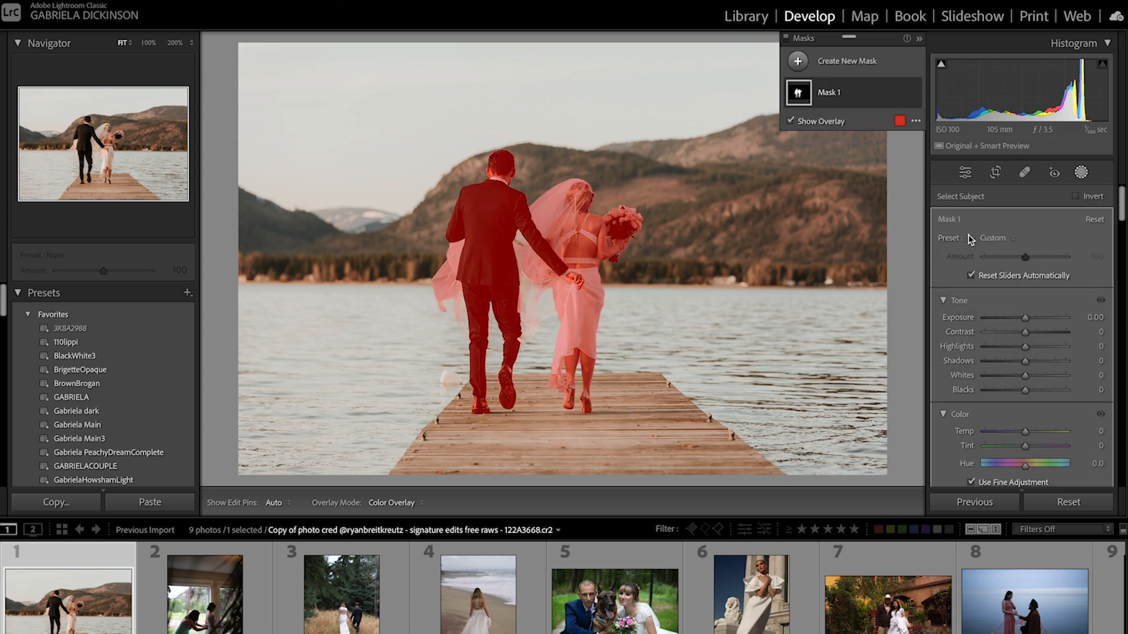
scroll(1040, 428, "down", 8)
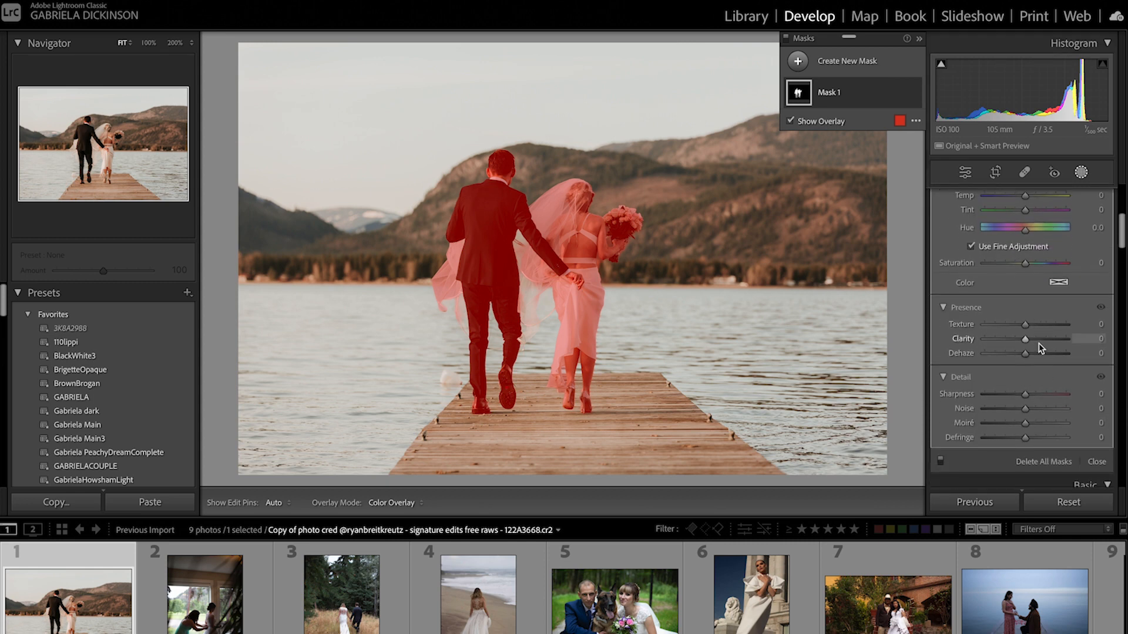
key("o")
left_click(1044, 395)
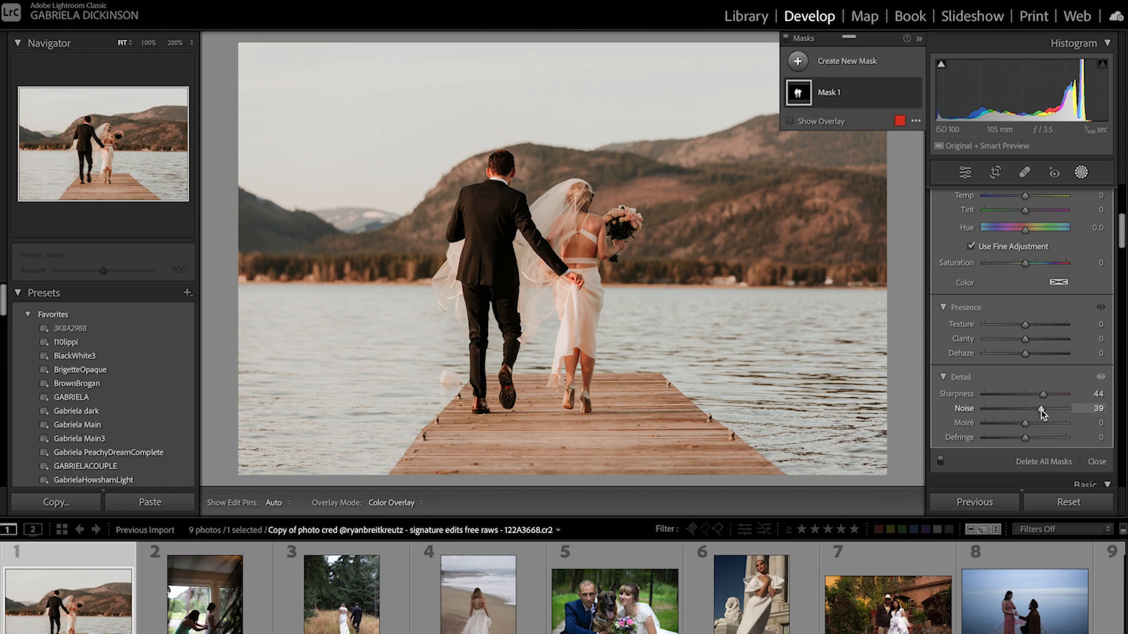
left_click(1081, 172)
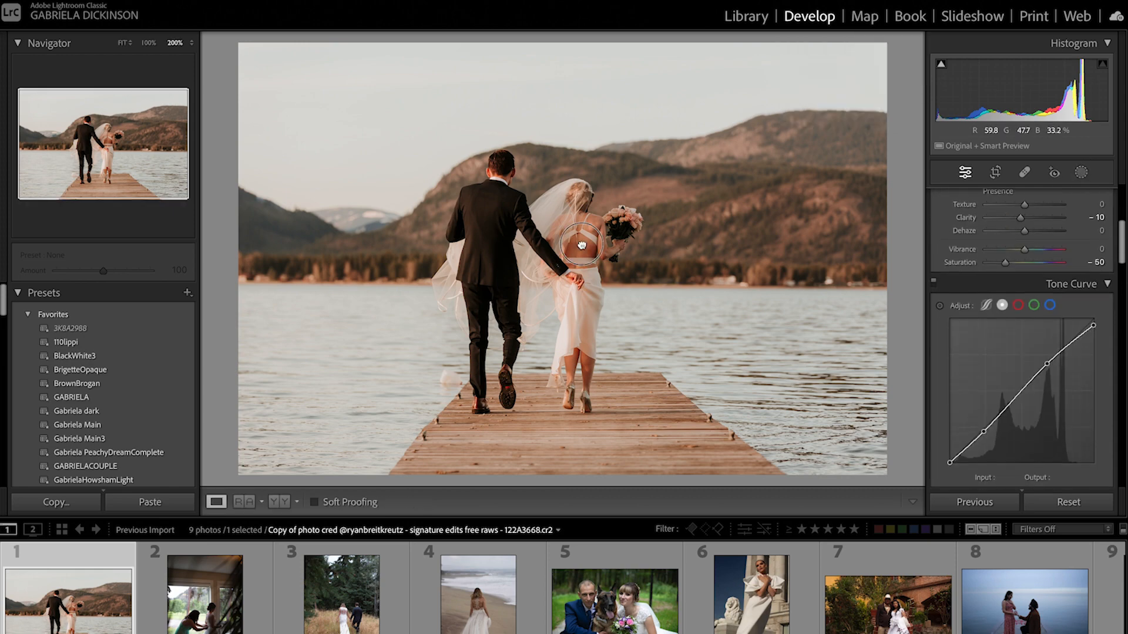
Step: Inspect the couple up close and against the original, and give the dock photo a green colour label
left_click(582, 246)
key("ctrl+minus")
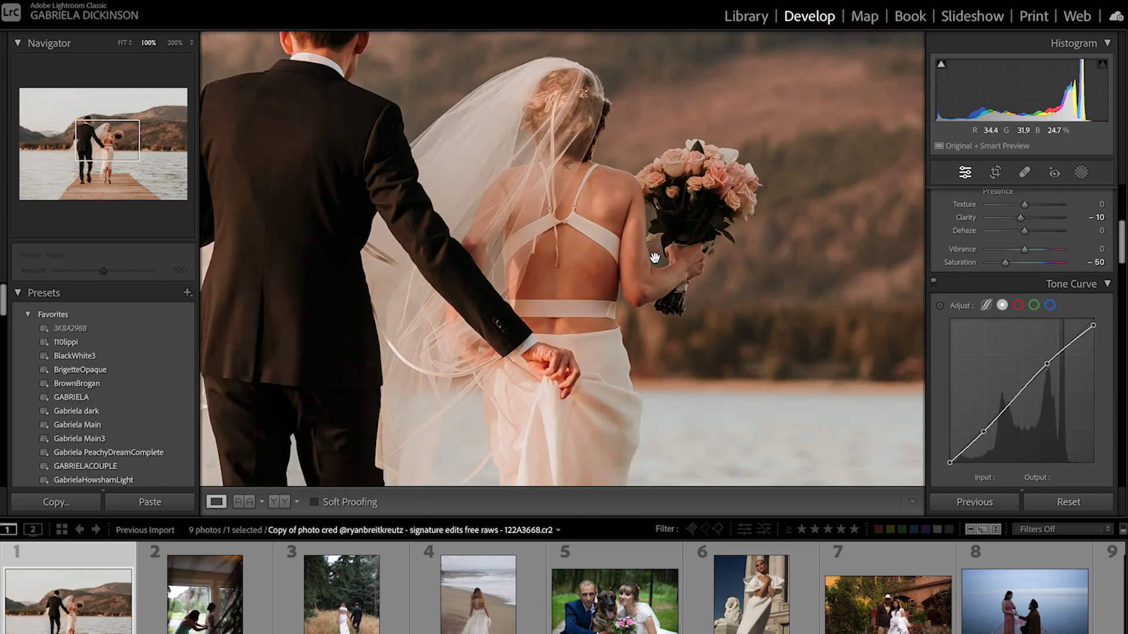
left_click_drag(585, 297, 701, 337)
left_click(699, 336)
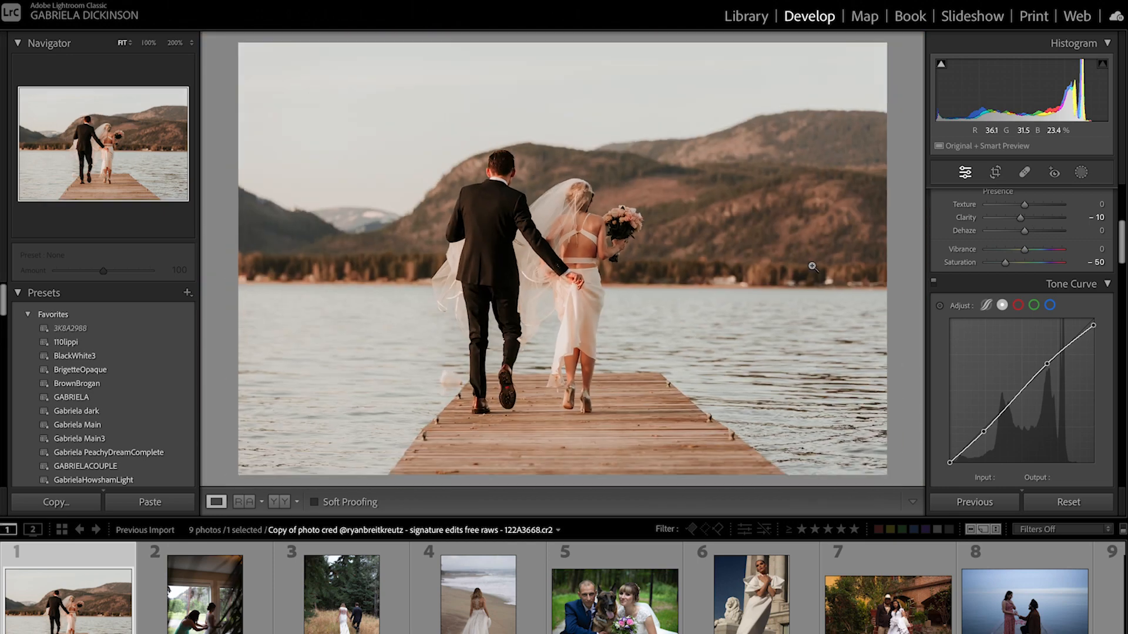
key("backslash")
key("backslash")
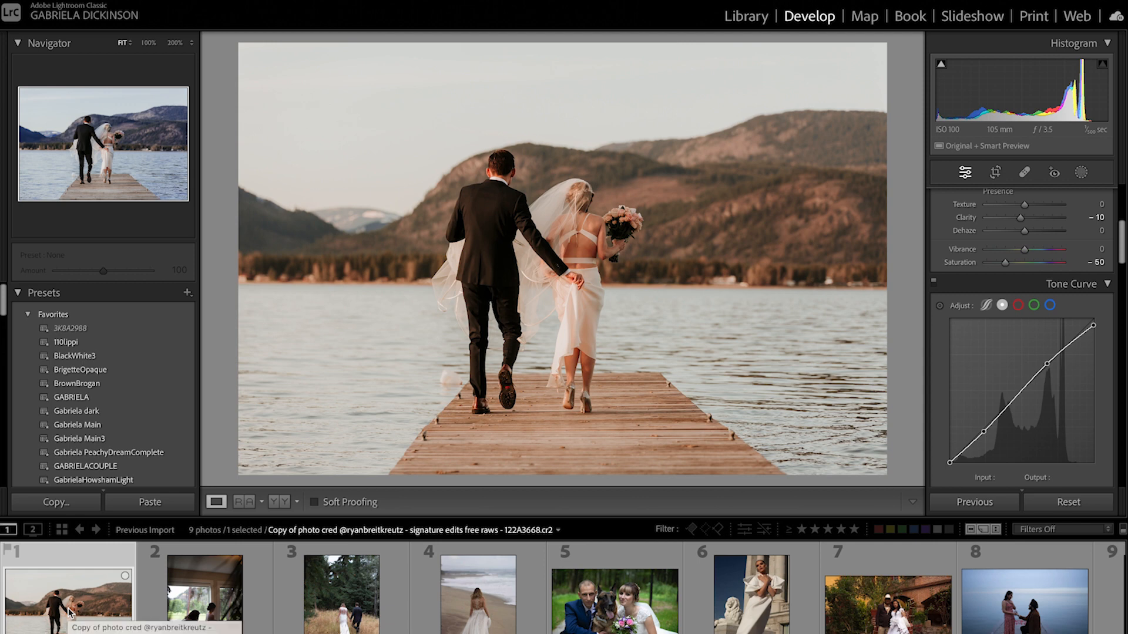
key("8")
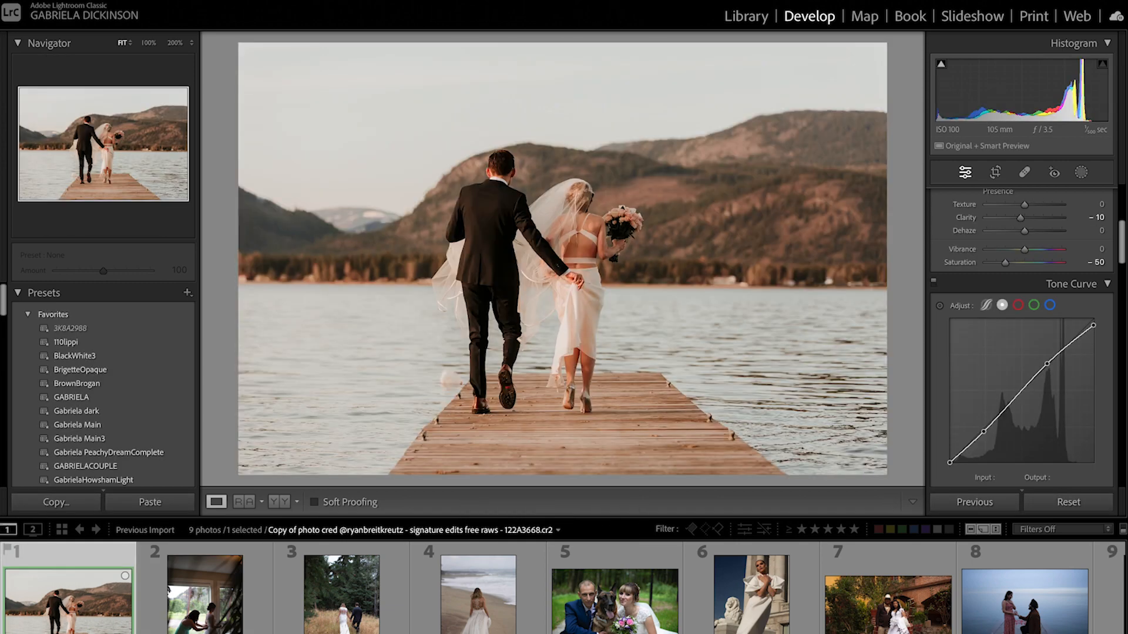
Step: Open the second photo of the bride being dressed, inspect it up close and apply the GabrielaHowshamLight preset
left_click(208, 617)
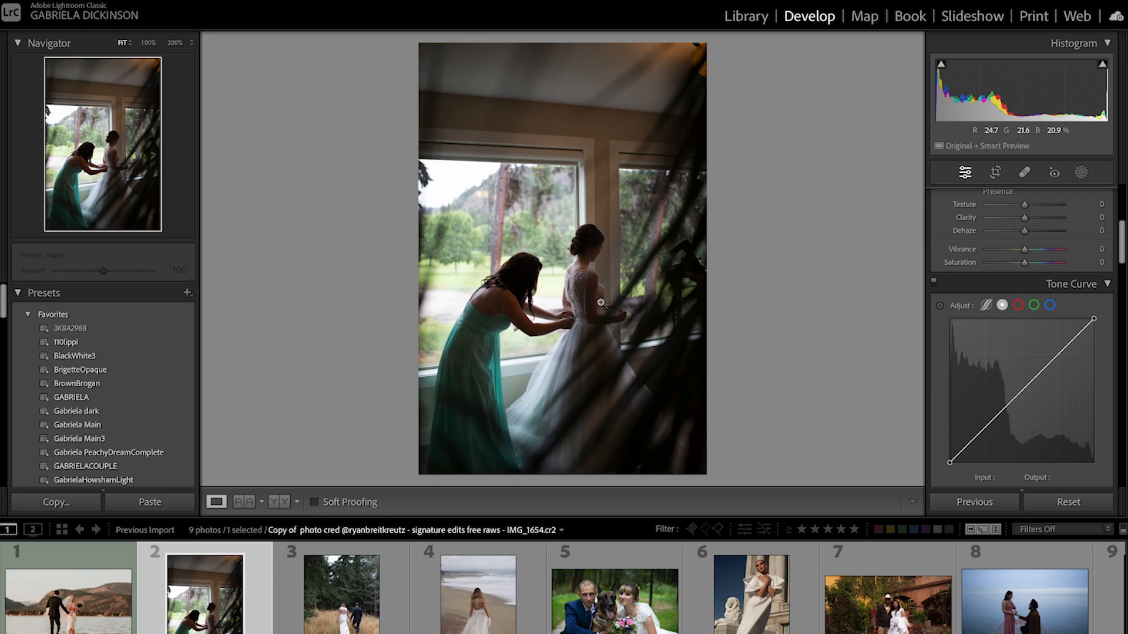
left_click(617, 266)
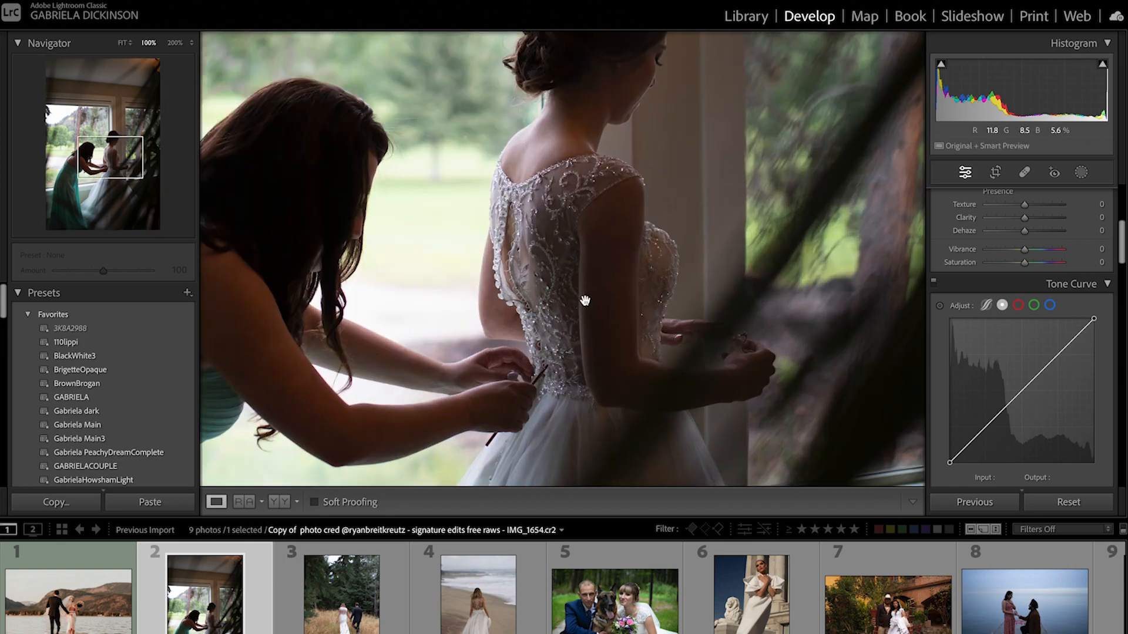
left_click_drag(564, 335, 647, 262)
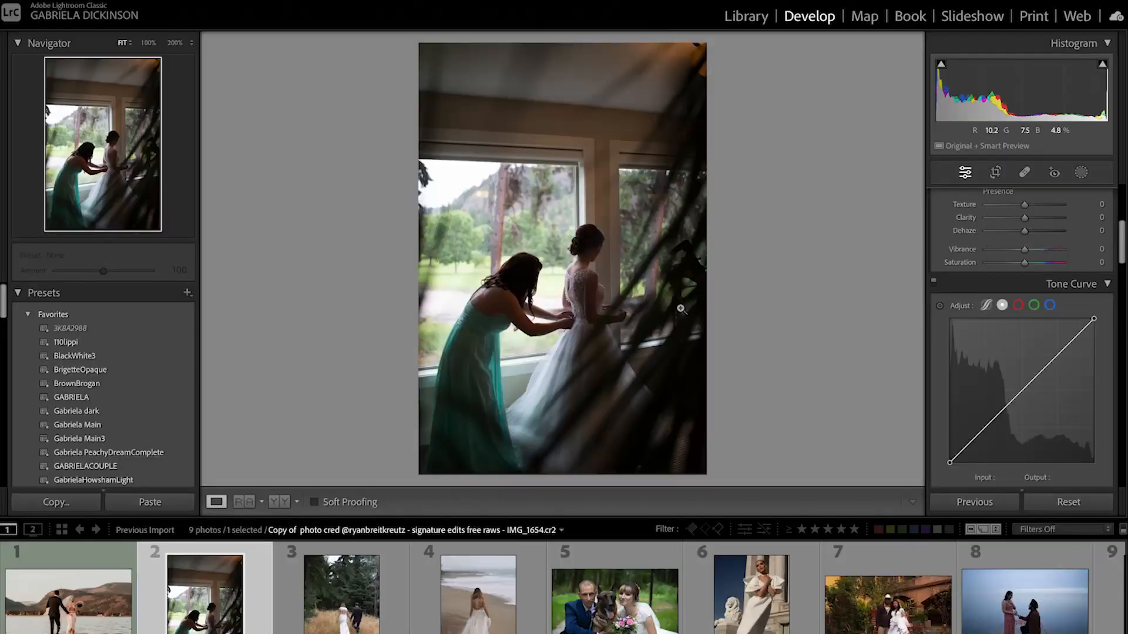
left_click(167, 481)
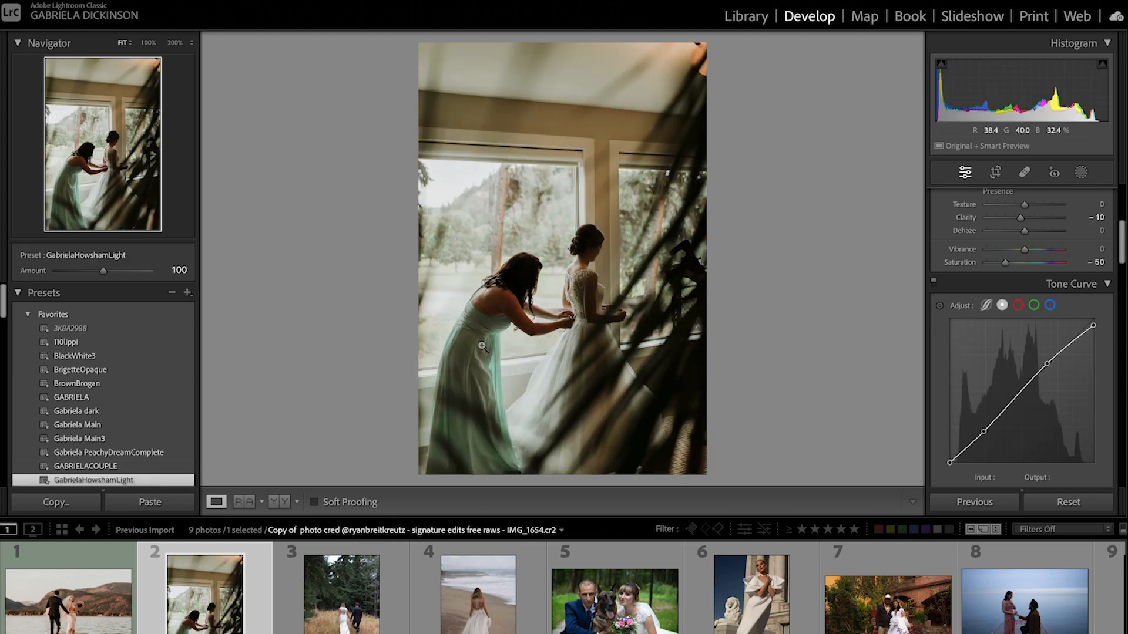
Step: Set the bride photo's exposure to +0.55, temperature to 5,768, tint to +34 and shadows to +82
scroll(1057, 293, "up", 5)
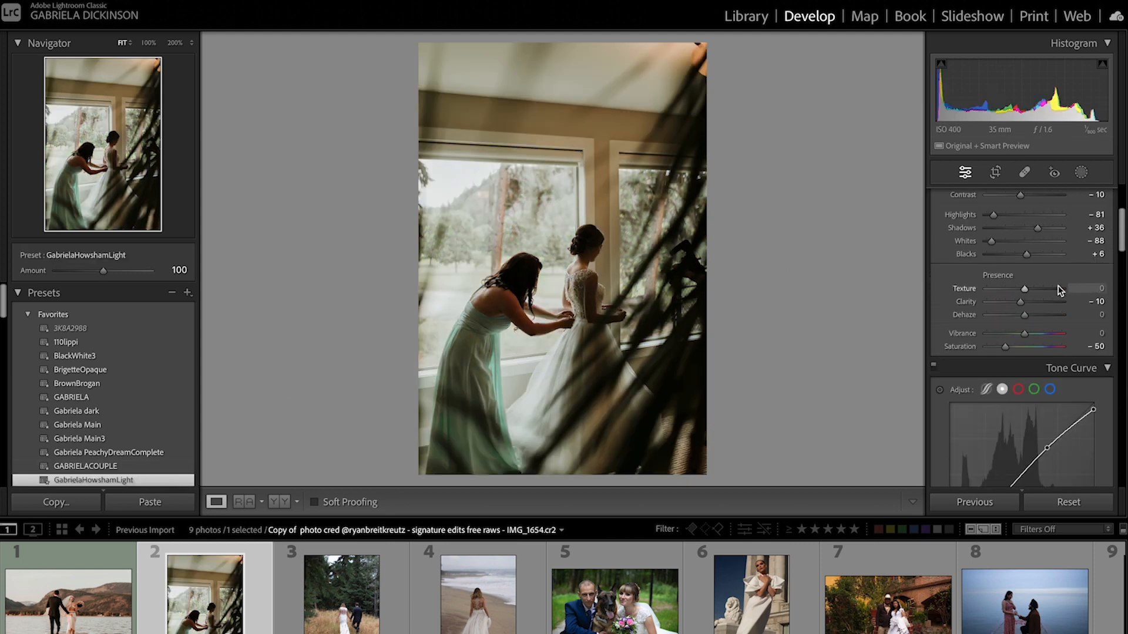
left_click_drag(1041, 337, 1027, 336)
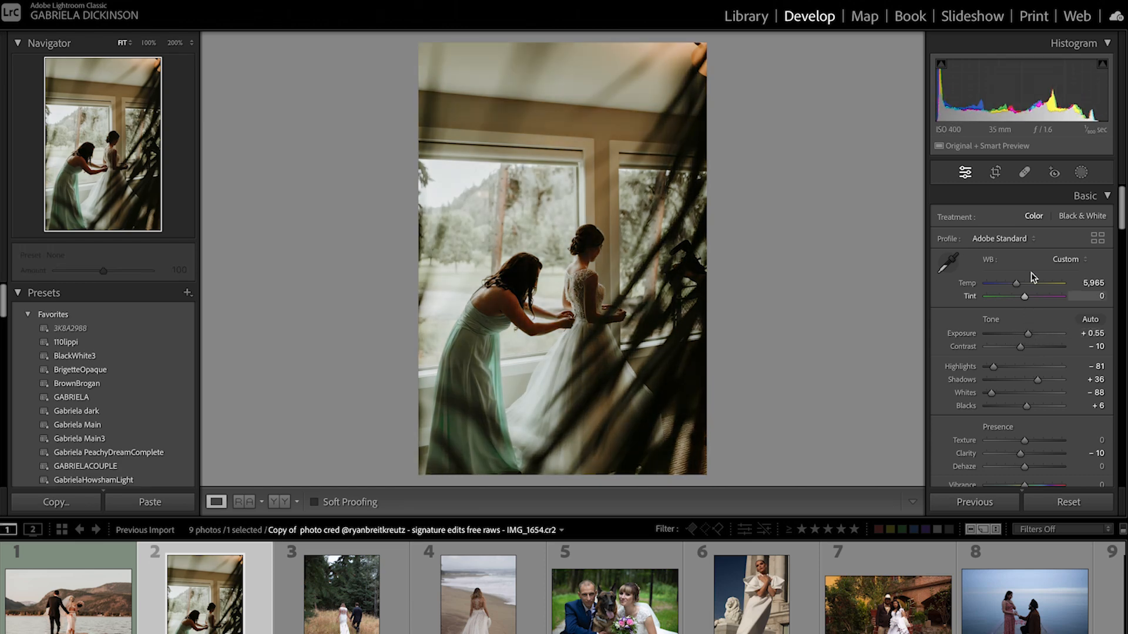
mouse_move(1025, 297)
left_mouse_down()
mouse_move(1035, 301)
mouse_move(1001, 288)
mouse_move(1016, 292)
left_mouse_up()
left_click(1017, 287)
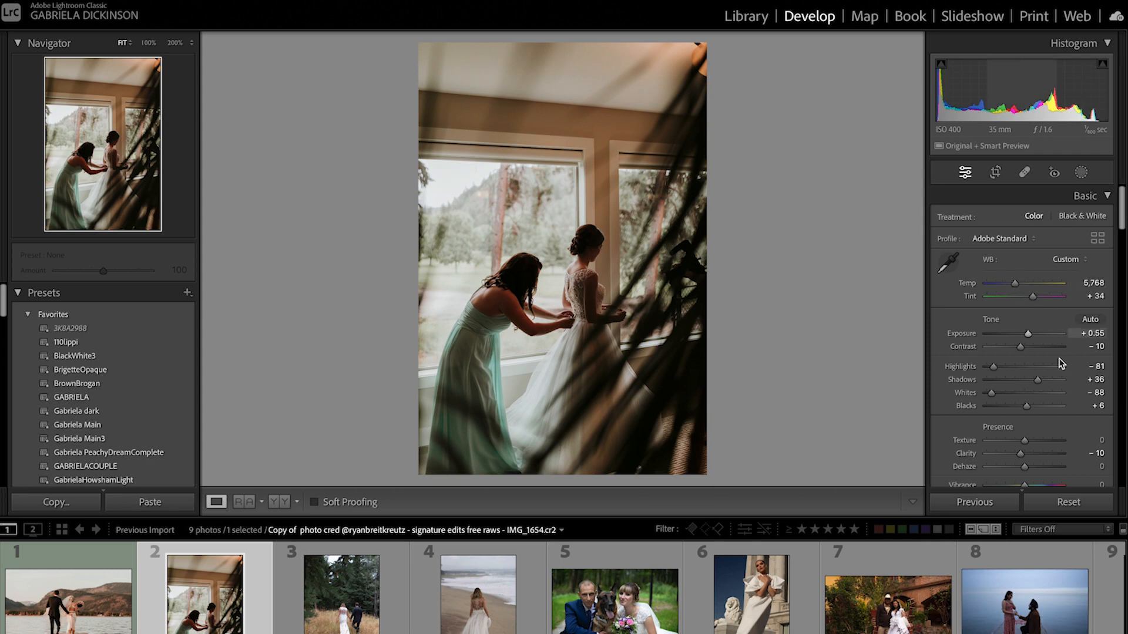
left_click_drag(1036, 385, 1055, 385)
Step: In the colour calibration, set blue primary saturation to -35 and red primary saturation to -27, checking the skin tones up close
scroll(1035, 418, "down", 15)
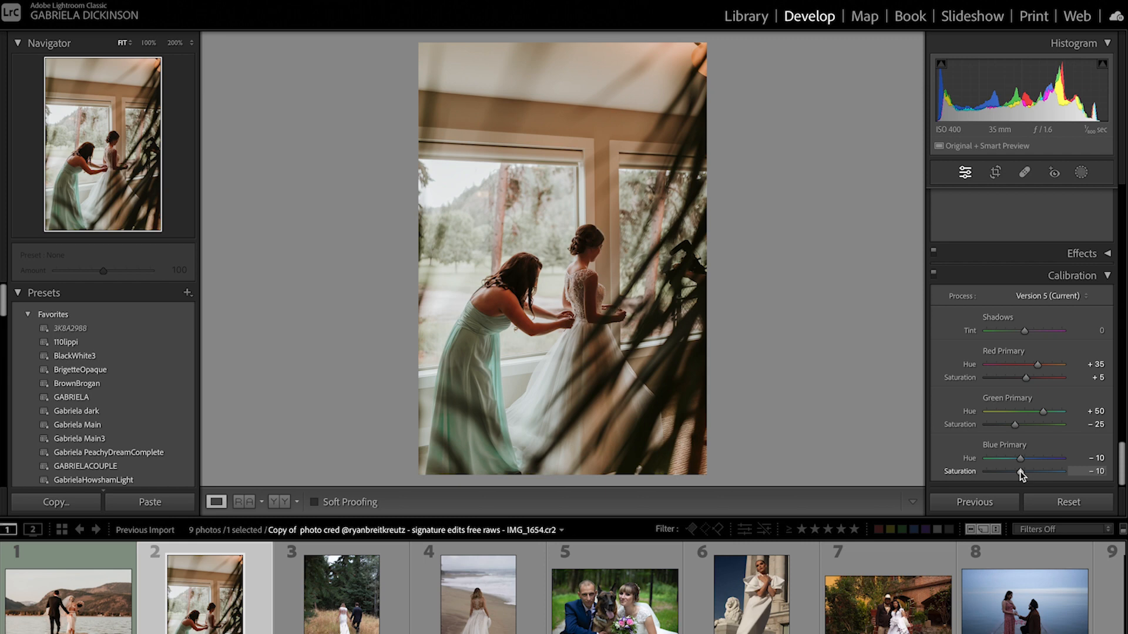
mouse_move(1020, 472)
left_mouse_down()
mouse_move(952, 471)
mouse_move(1071, 475)
mouse_move(926, 479)
mouse_move(1083, 471)
mouse_move(997, 473)
mouse_move(1040, 470)
mouse_move(1018, 476)
left_mouse_up()
left_click(575, 322)
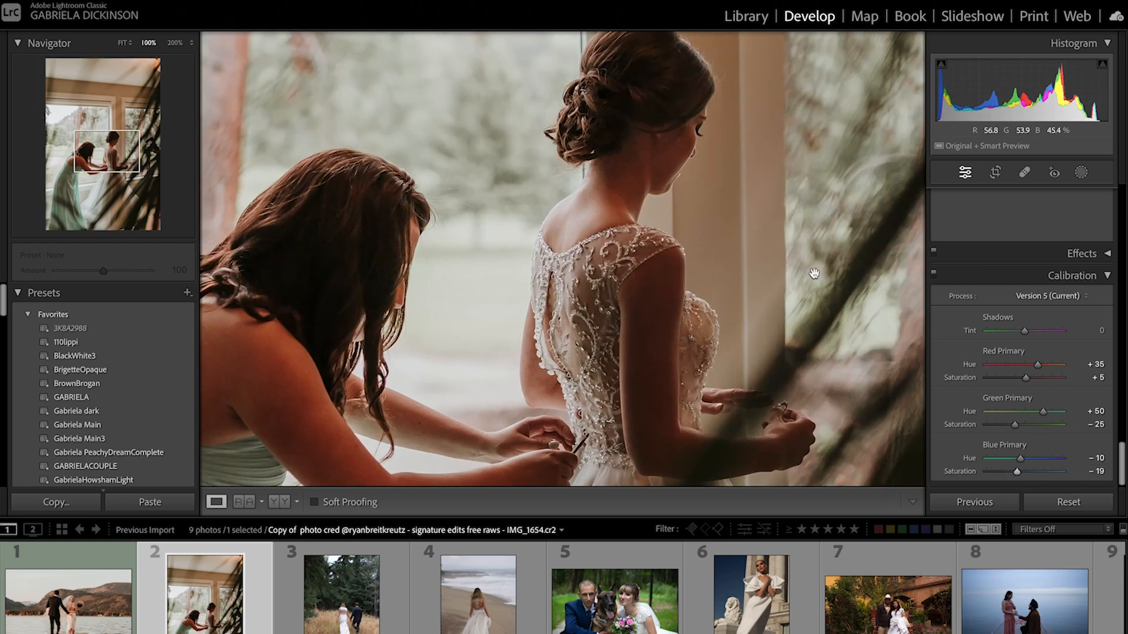
left_click_drag(1017, 472, 1012, 475)
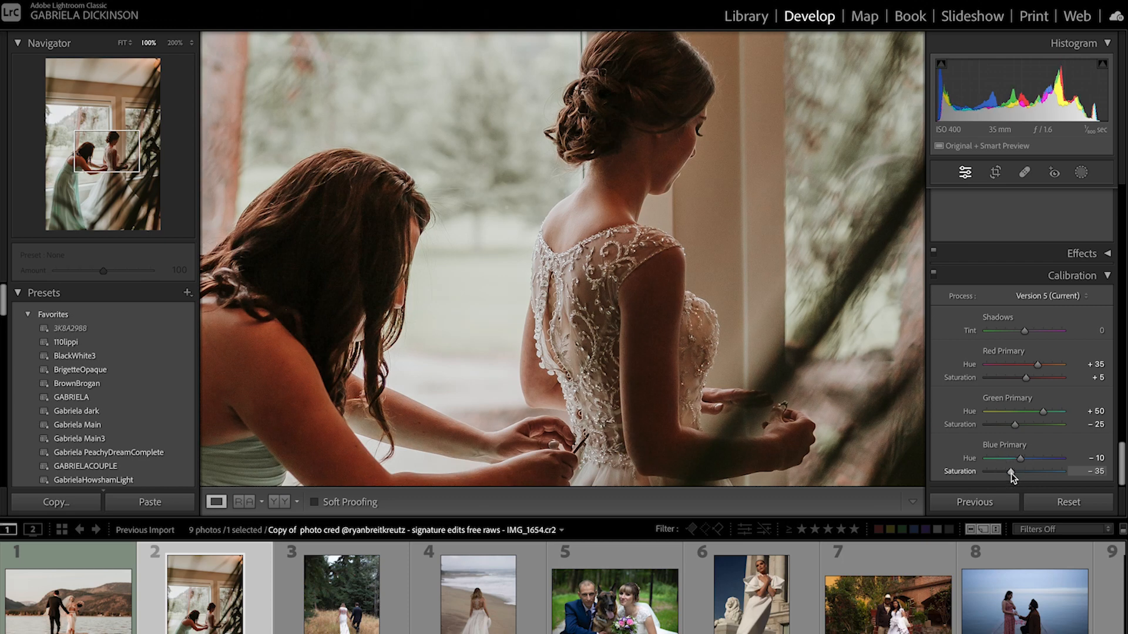
key("backslash")
key("backslash")
key("backslash")
key("backslash")
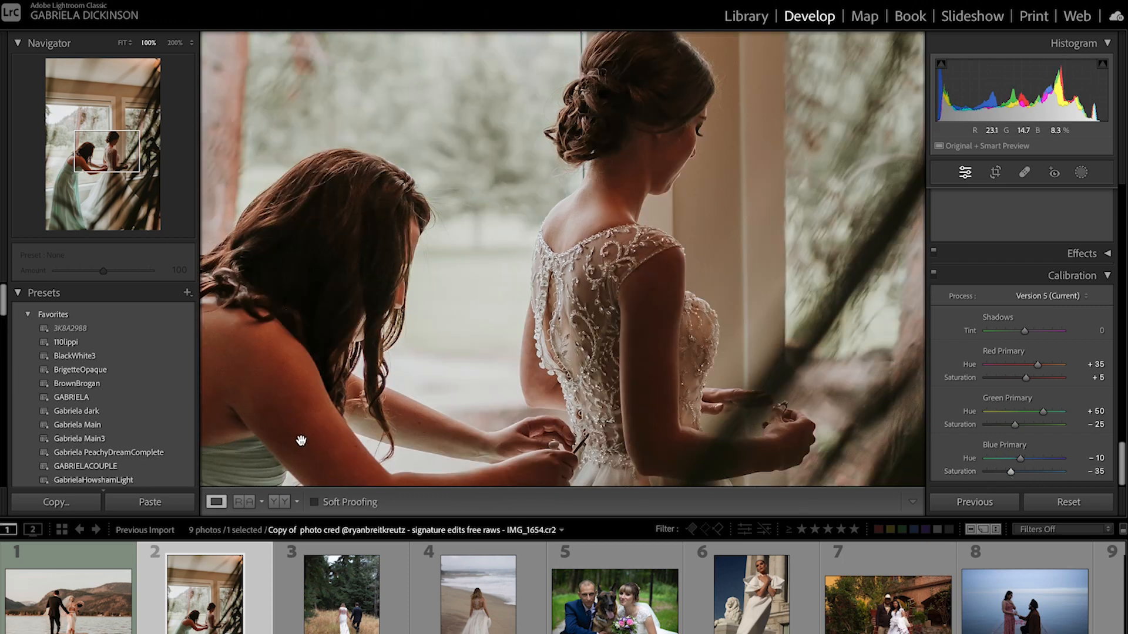
left_click_drag(1026, 378, 1015, 382)
left_click(752, 345)
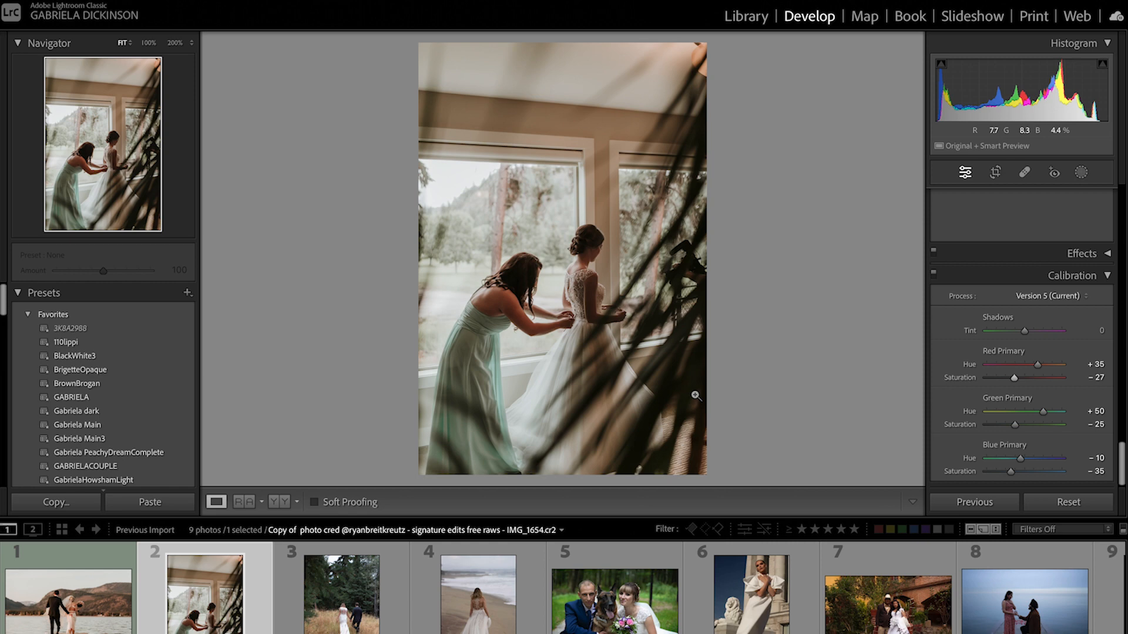
Step: Crop the bride photo tighter around the two women, trimming the ceiling and dark branches while keeping the original aspect ratio
left_click(996, 172)
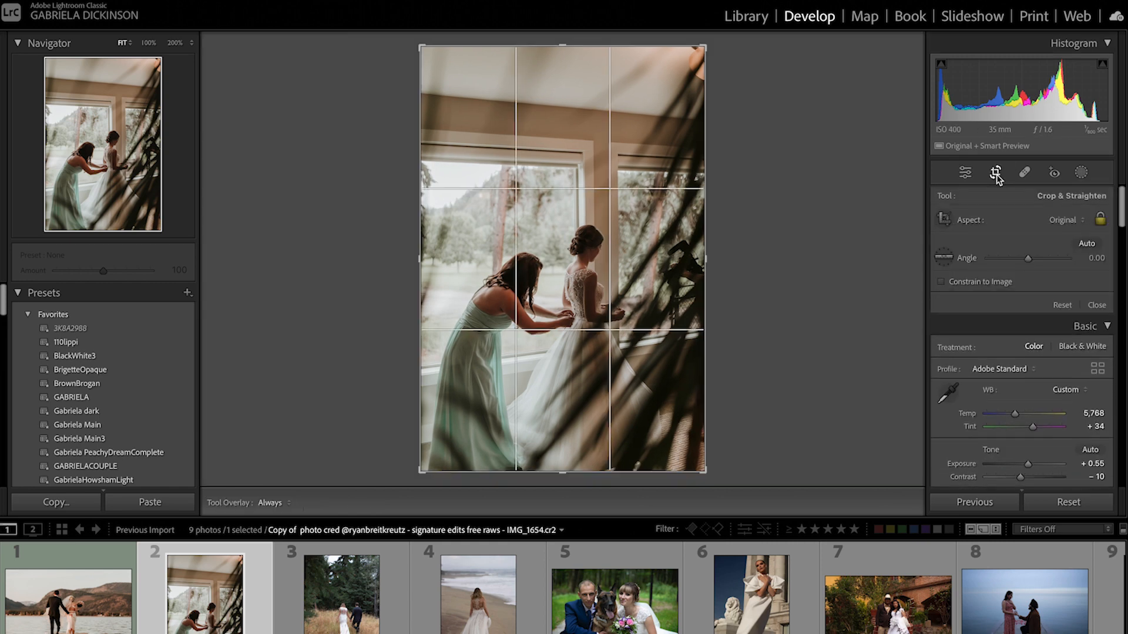
left_click(995, 173)
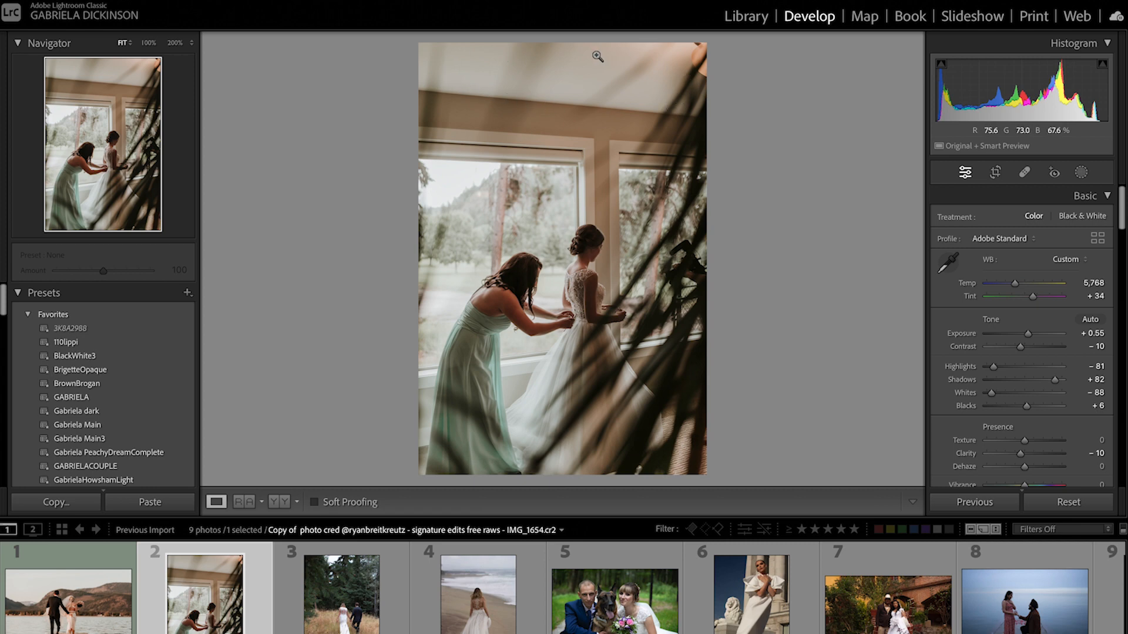
left_click(996, 172)
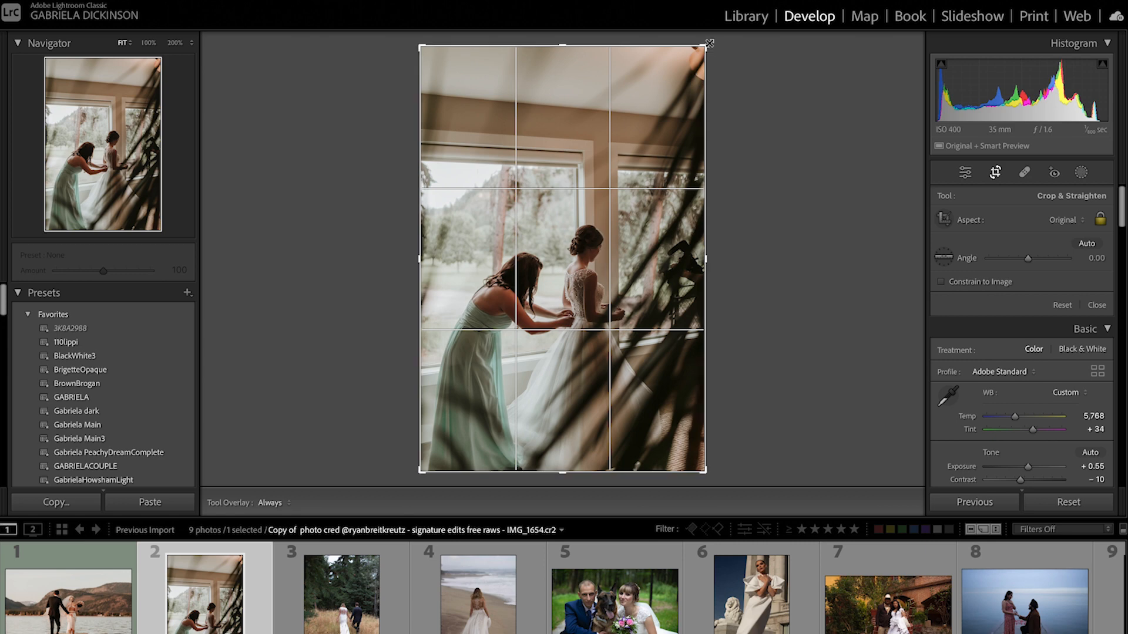
left_click_drag(702, 48, 692, 81)
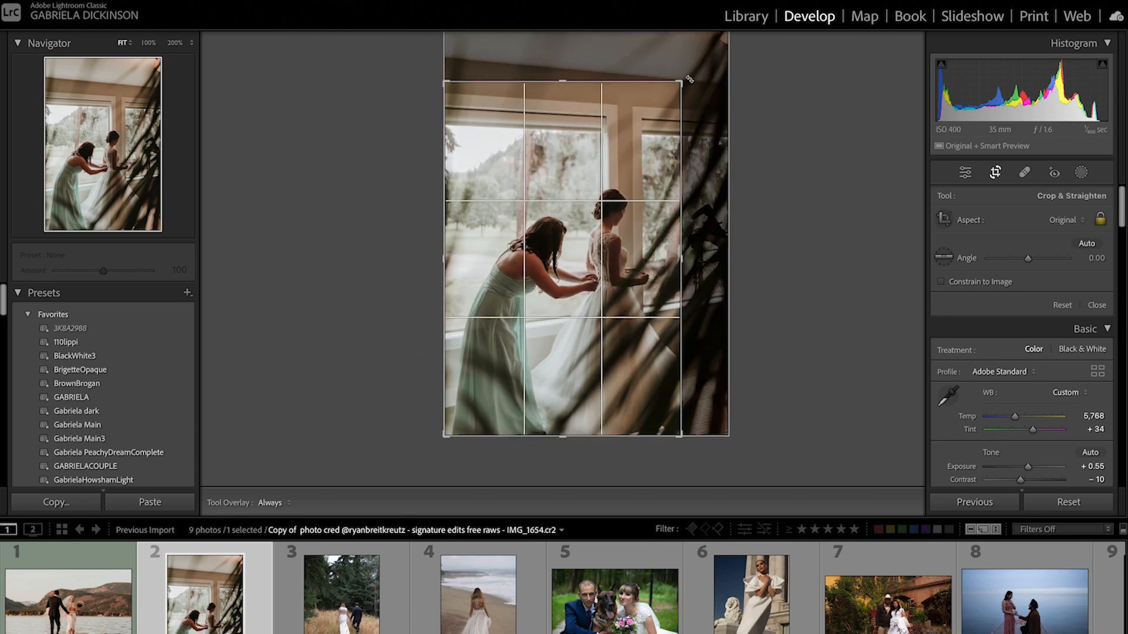
key("Return")
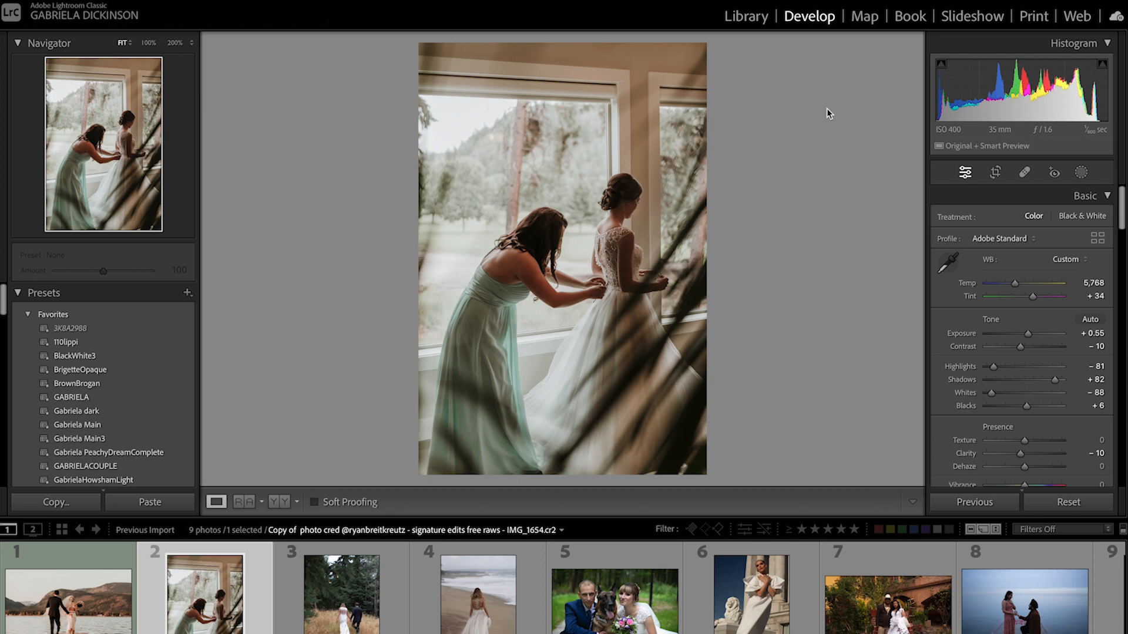
Step: Compare the cropped bride photo before and after its edits
key("backslash")
key("backslash")
key("backslash")
key("backslash")
key("backslash")
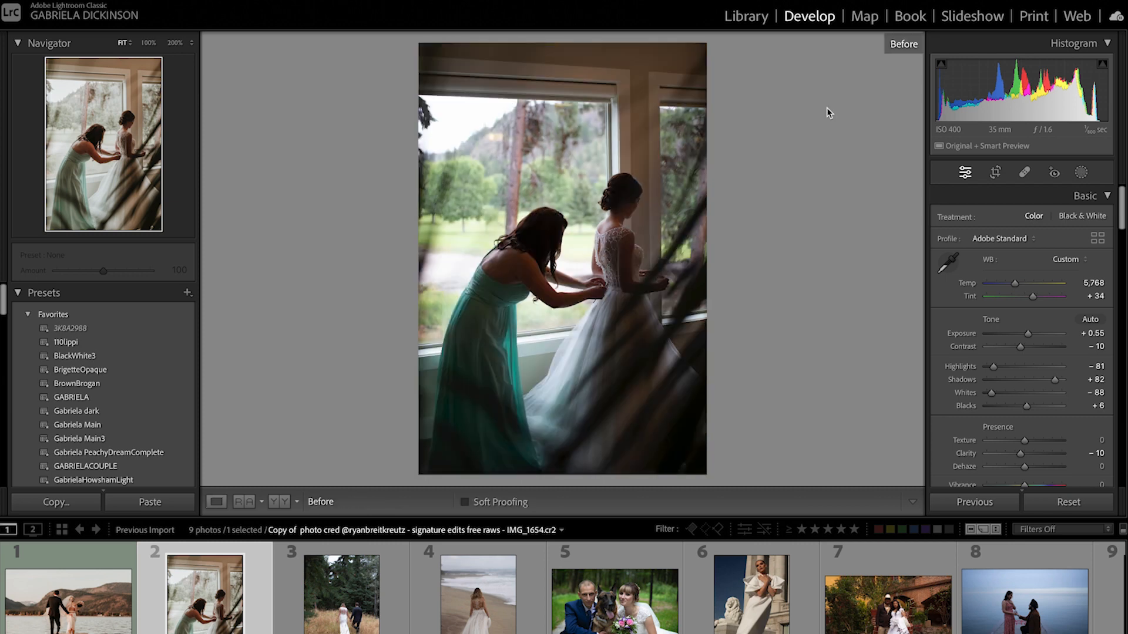
key("backslash")
key("backslash")
key("backslash")
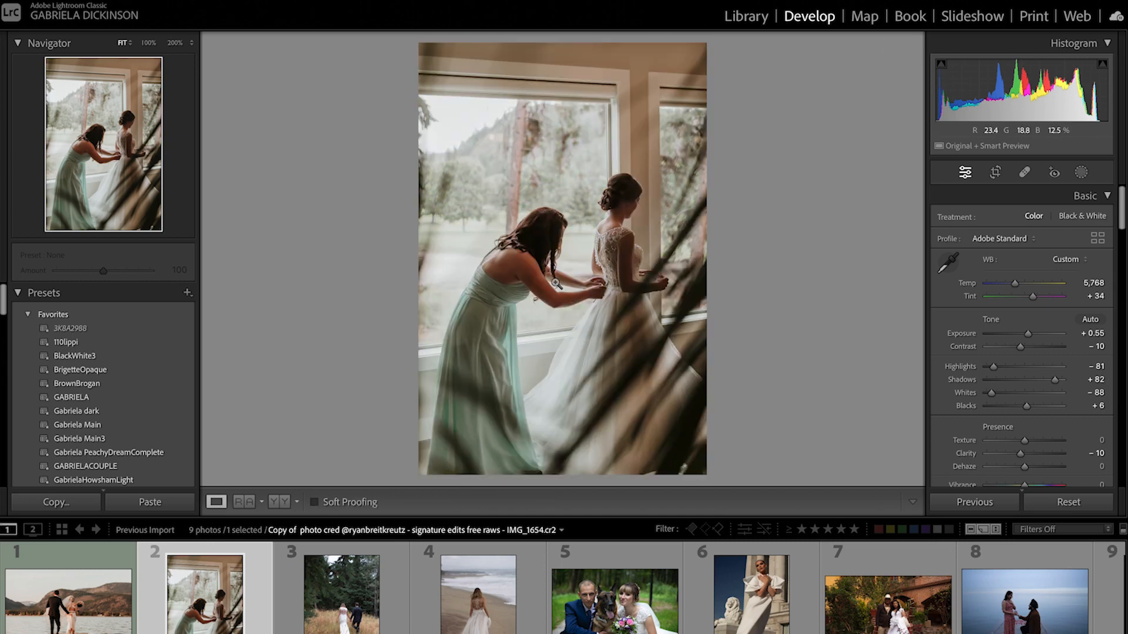
Step: Examine the green dress and skin tones up close and in the full frame, comparing the edit with the original
left_click(514, 303)
key("backslash")
key("backslash")
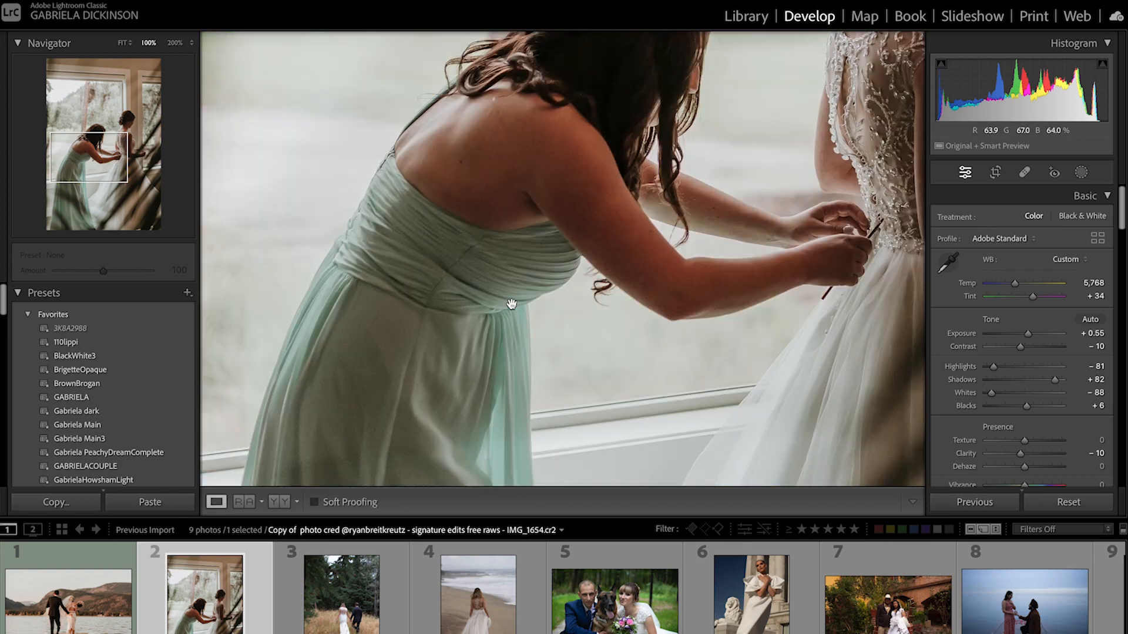
key("backslash")
key("backslash")
left_click(512, 303)
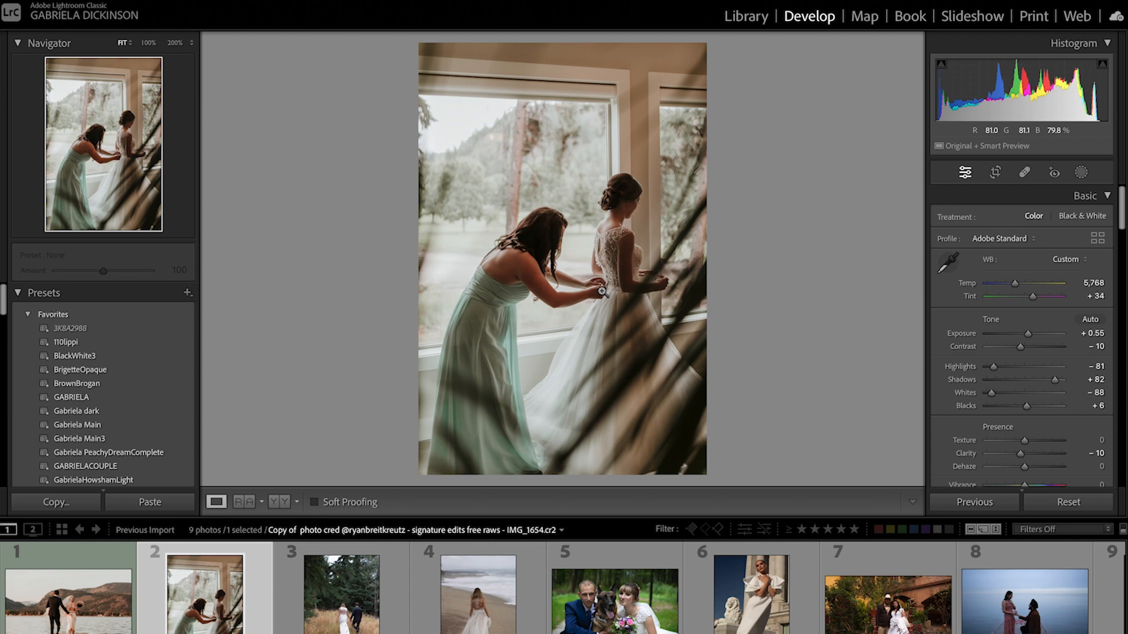
key("backslash")
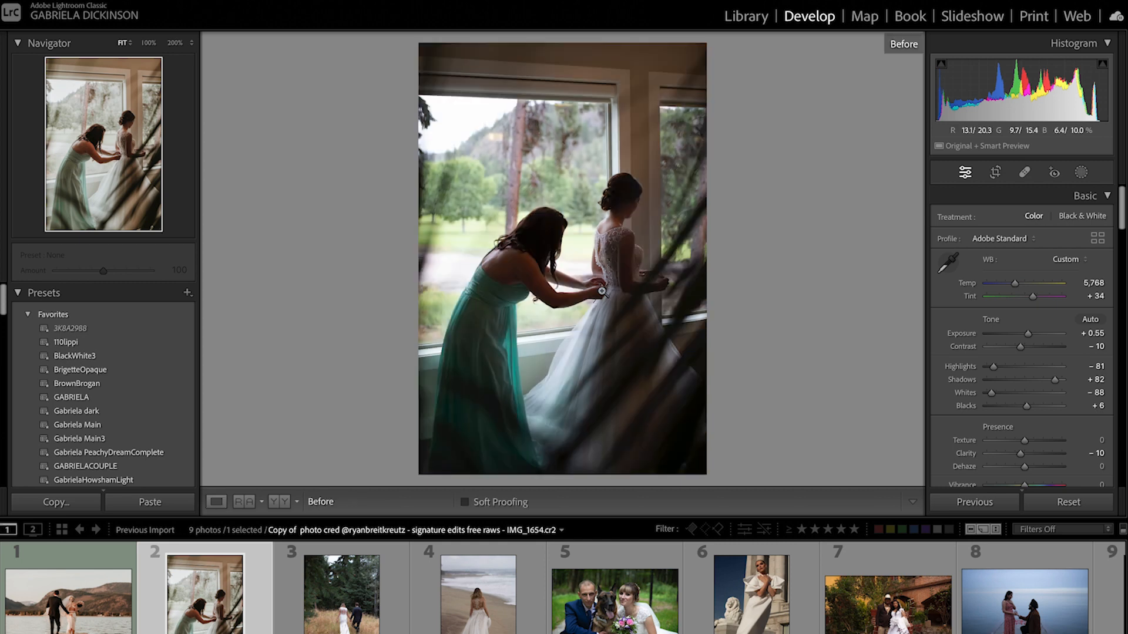
key("backslash")
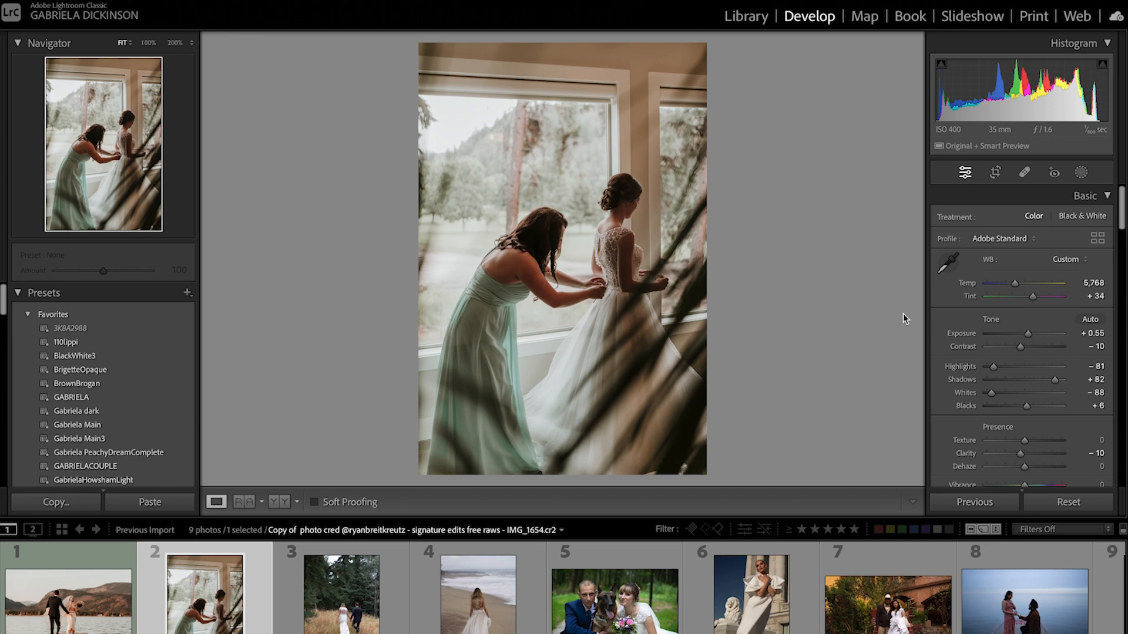
Step: Set the yellow saturation to +26 and green saturation to -28 by sampling the photo, comparing the dress colour with the original
scroll(1022, 412, "down", 10)
scroll(1020, 409, "down", 5)
scroll(1019, 409, "up", 5)
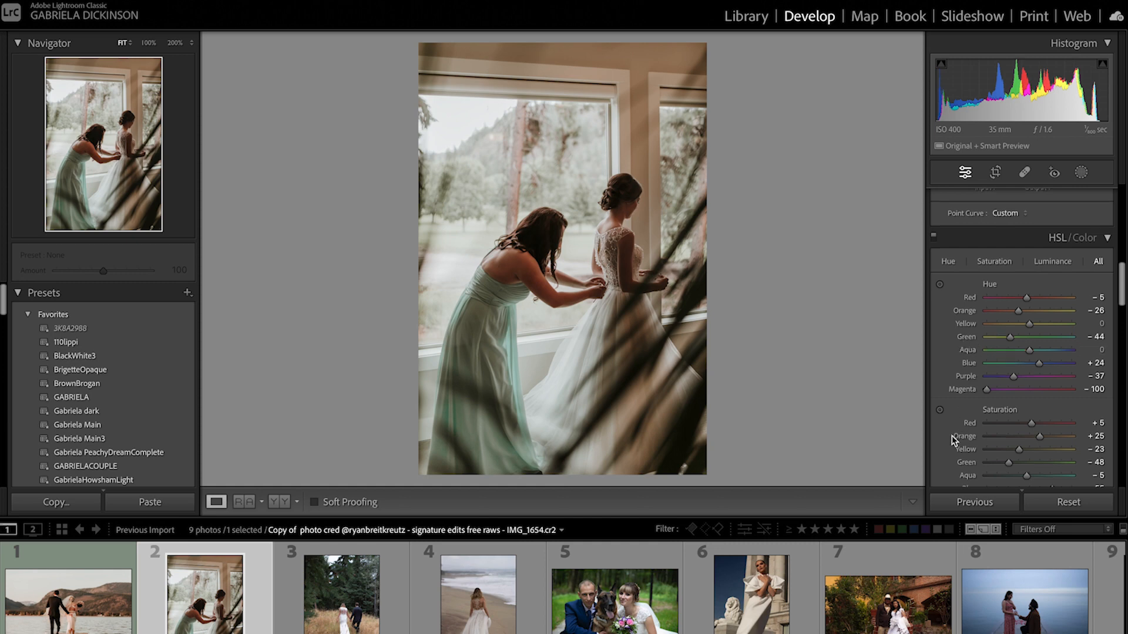
scroll(952, 435, "down", 1)
left_click(940, 364)
scroll(941, 370, "down", 1)
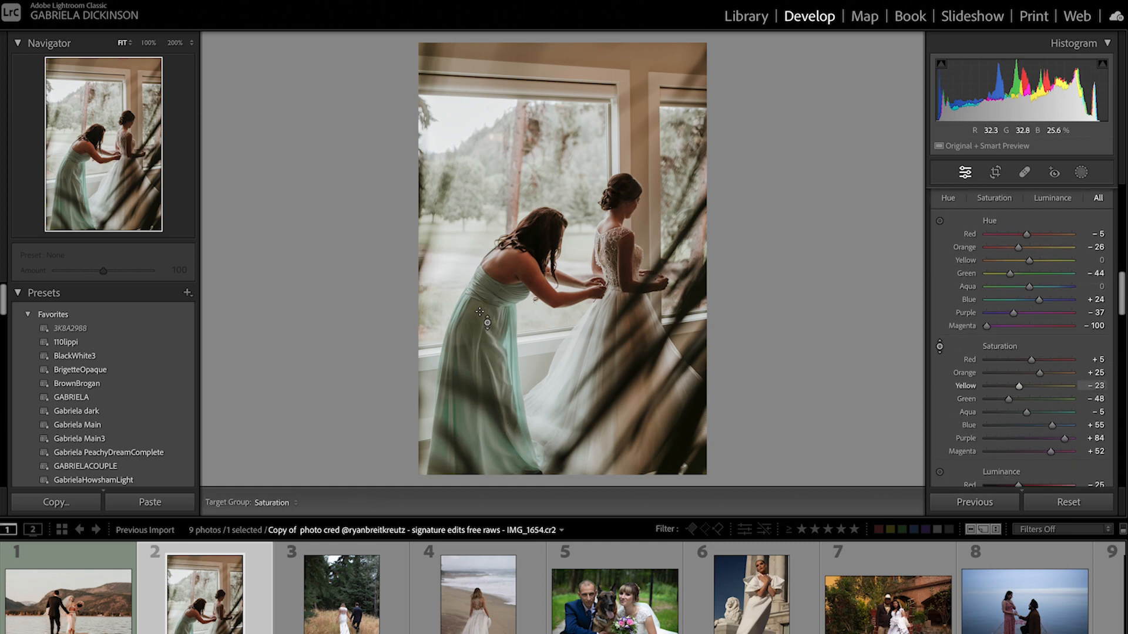
mouse_move(470, 382)
left_mouse_down()
mouse_move(470, 410)
mouse_move(470, 394)
left_mouse_up()
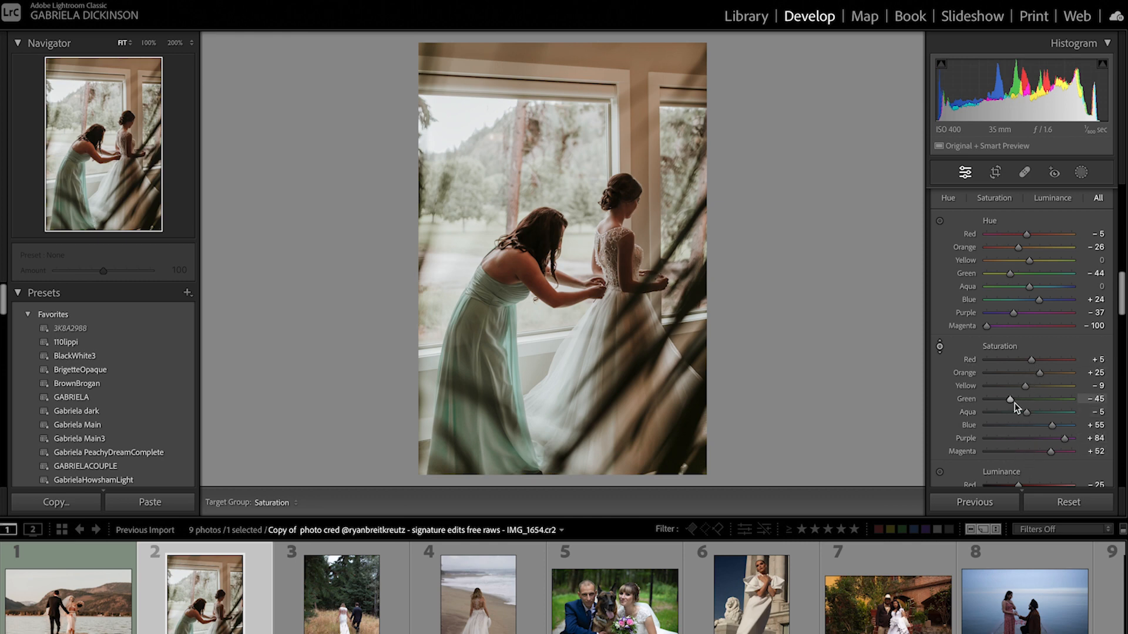
mouse_move(675, 177)
left_mouse_down()
mouse_move(675, 151)
mouse_move(675, 170)
left_mouse_up()
left_click_drag(477, 321, 477, 309)
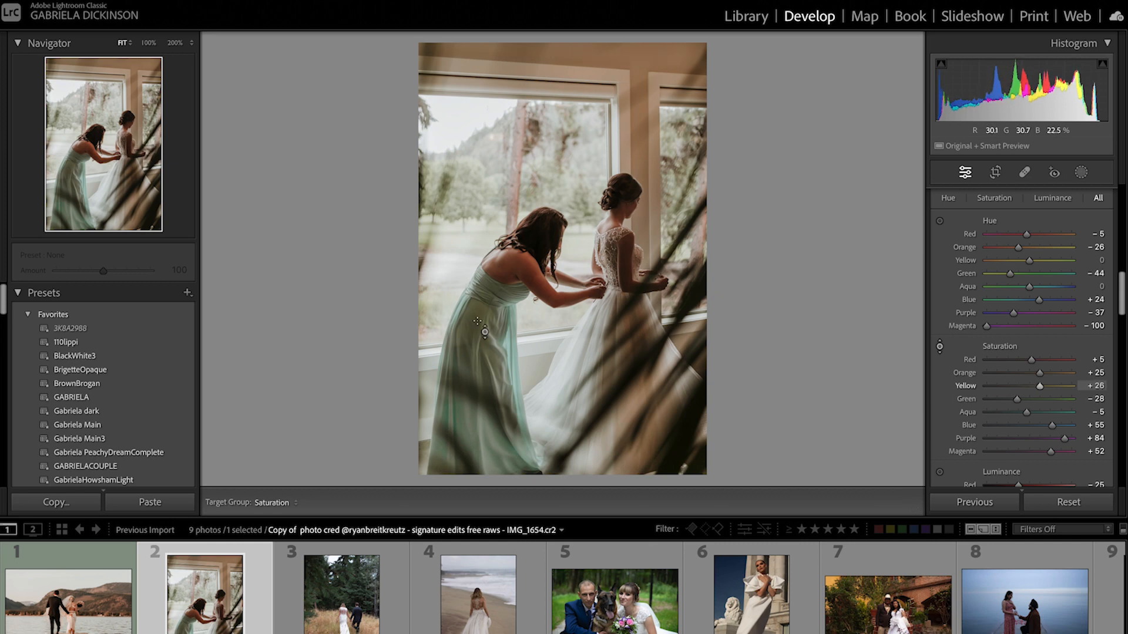
key("backslash")
key("backslash")
key("backslash")
key("backslash")
key("backslash")
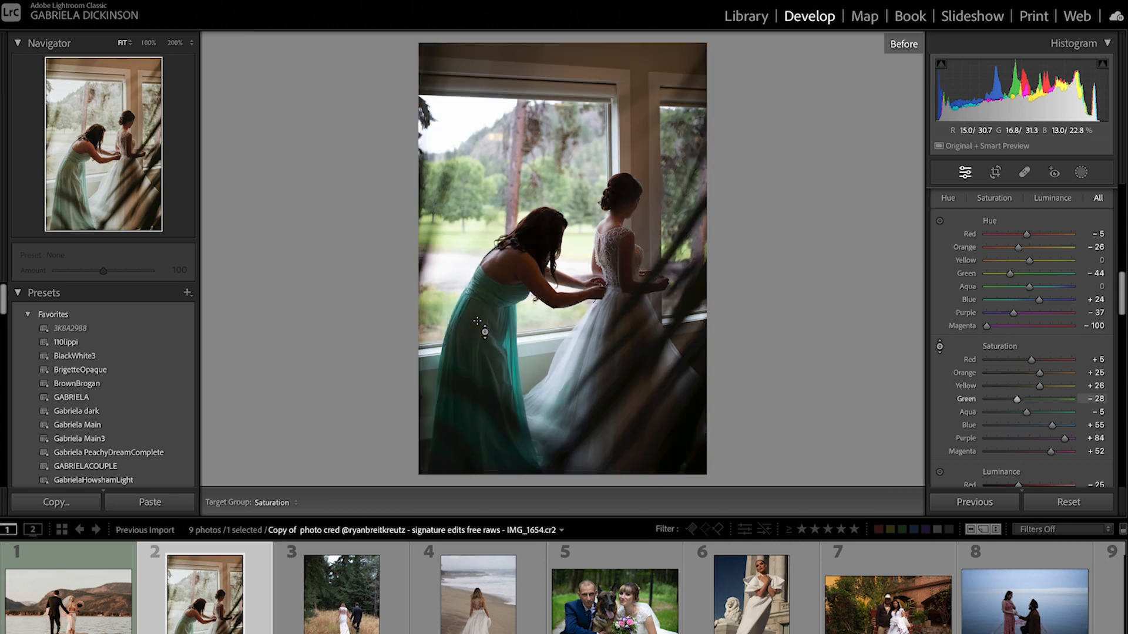
key("backslash")
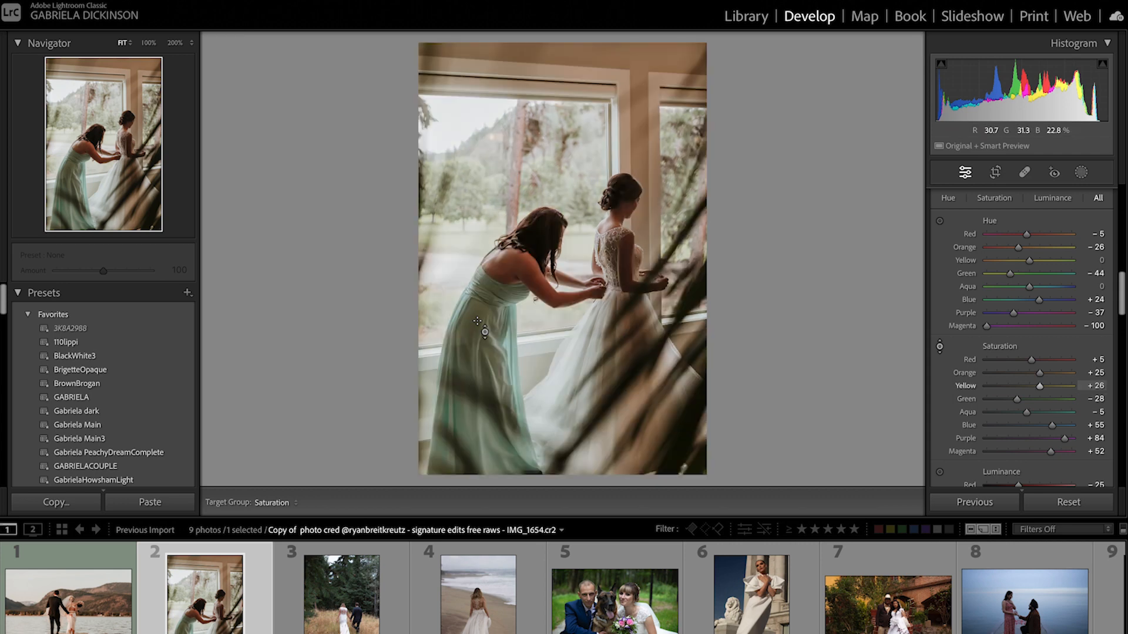
Step: Sample the dress with the targeted hue adjustment to set the yellow hue to -21 and green hue to -50
left_click_drag(580, 296, 581, 258)
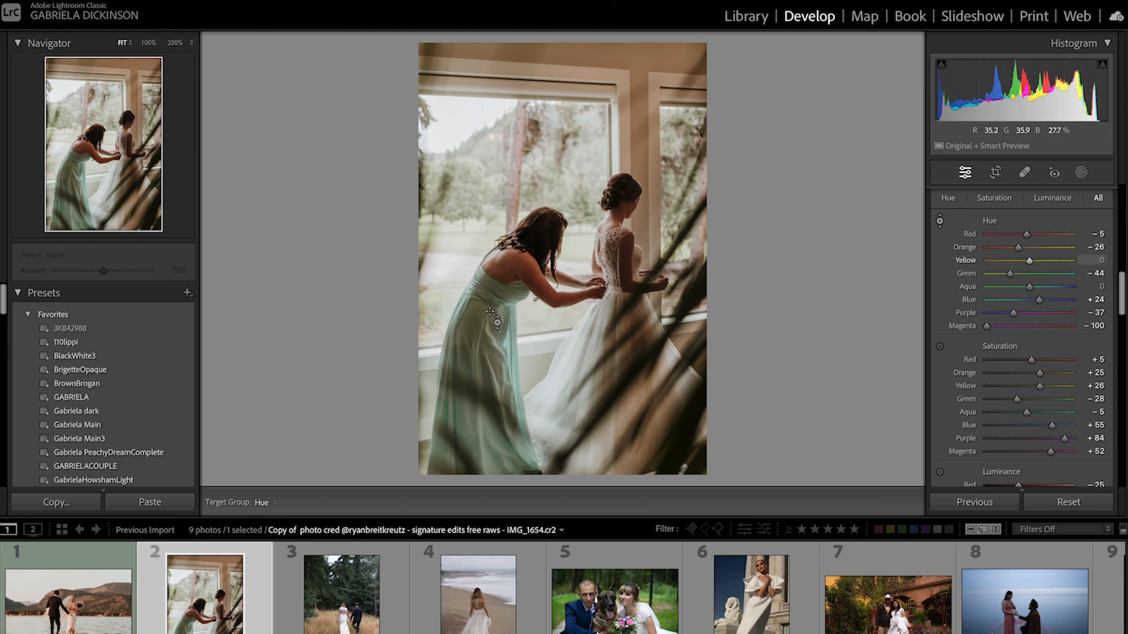
left_click_drag(581, 320, 580, 235)
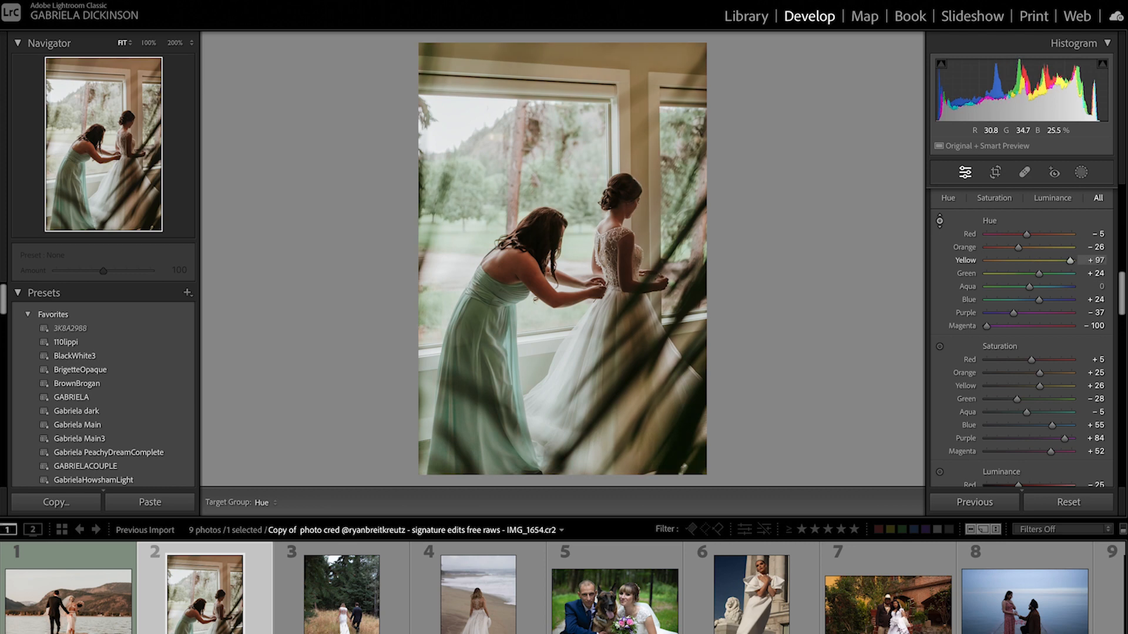
mouse_move(581, 294)
left_mouse_down()
mouse_move(581, 269)
mouse_move(580, 296)
left_mouse_up()
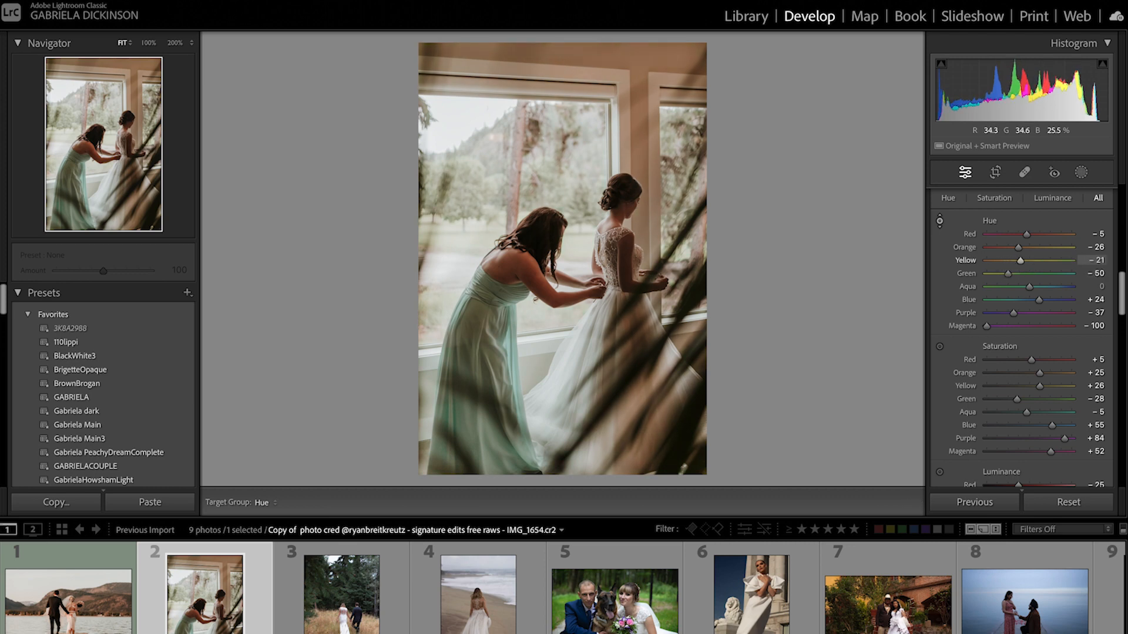
Step: Darken the dress with the targeted luminance adjustment to yellow -78 and green -18, comparing it with the original
scroll(1004, 461, "down", 1)
scroll(1003, 463, "down", 5)
left_click(943, 299)
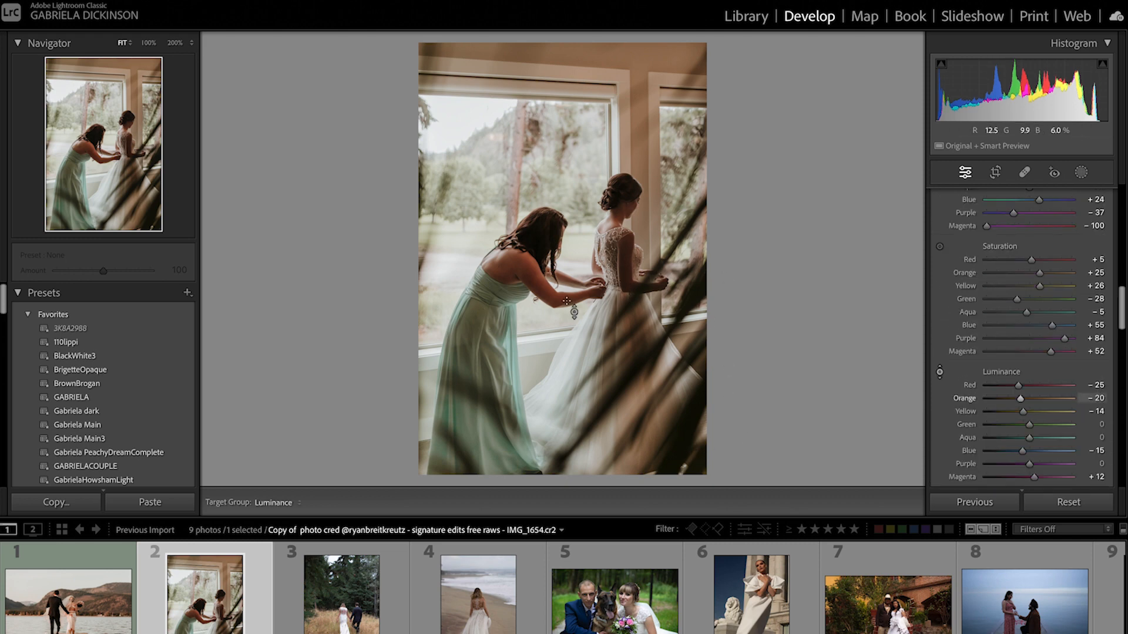
left_click_drag(435, 293, 435, 318)
key("backslash")
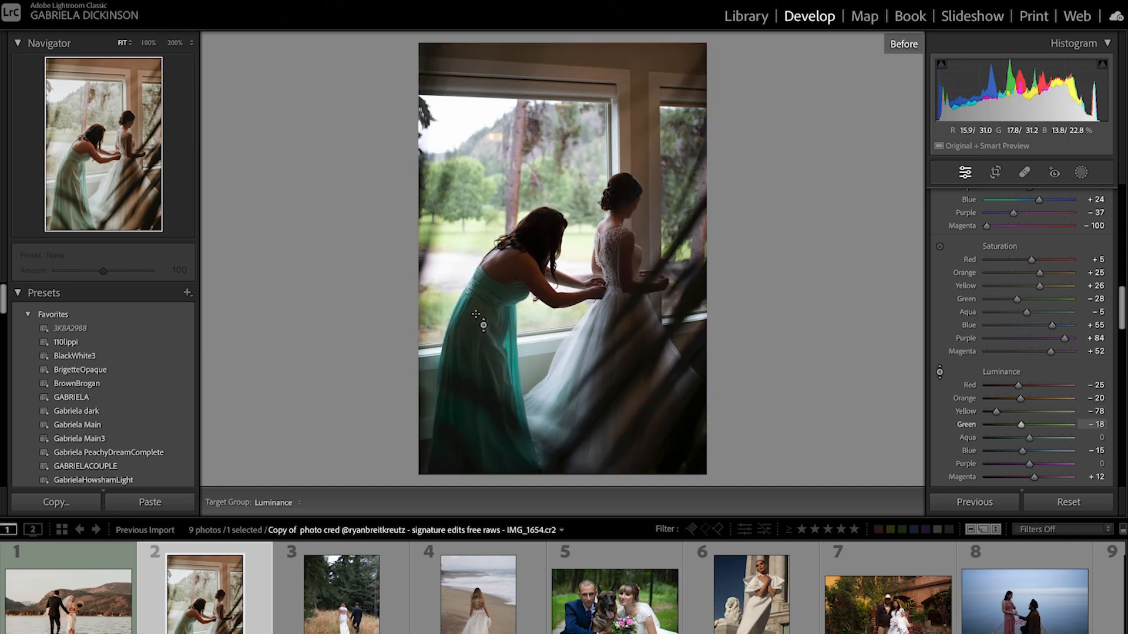
key("backslash")
key("backslash")
key("backslash")
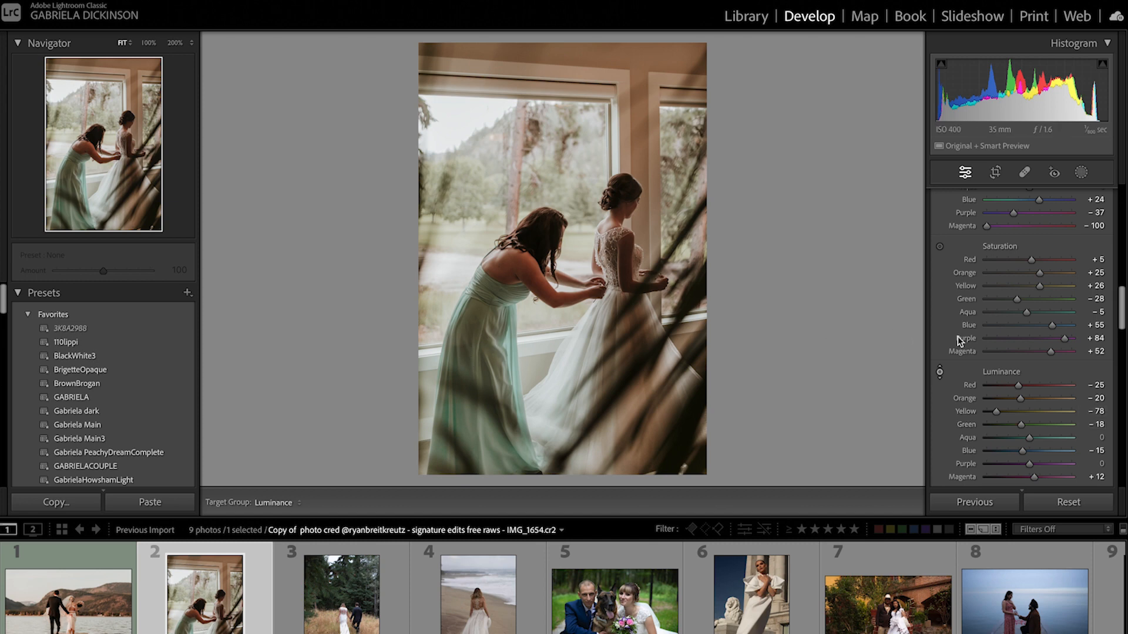
Step: Set the aqua saturation to +25 and aqua luminance to -54, checking the dress against the original
mouse_move(1027, 316)
left_mouse_down()
mouse_move(1065, 310)
mouse_move(1012, 319)
mouse_move(1039, 319)
left_mouse_up()
left_click_drag(1030, 440, 1009, 445)
key("backslash")
key("backslash")
key("backslash")
key("backslash")
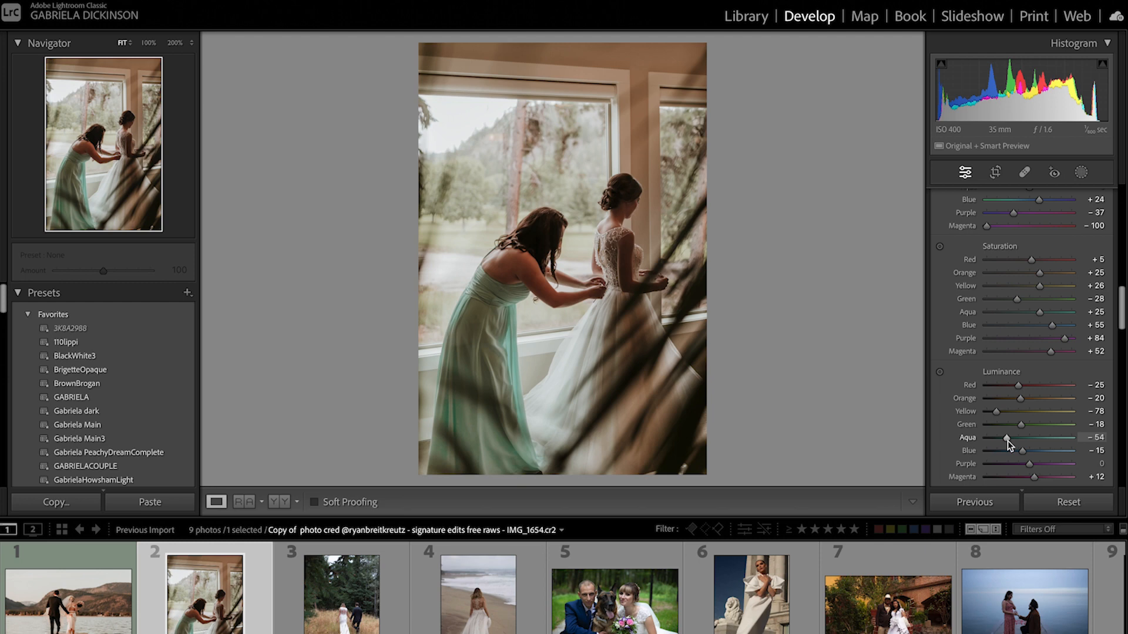
Step: Set the aqua hue to +56 and green hue to +100, comparing the dress with the original
scroll(1038, 337, "up", 5)
left_click_drag(1029, 322, 1053, 336)
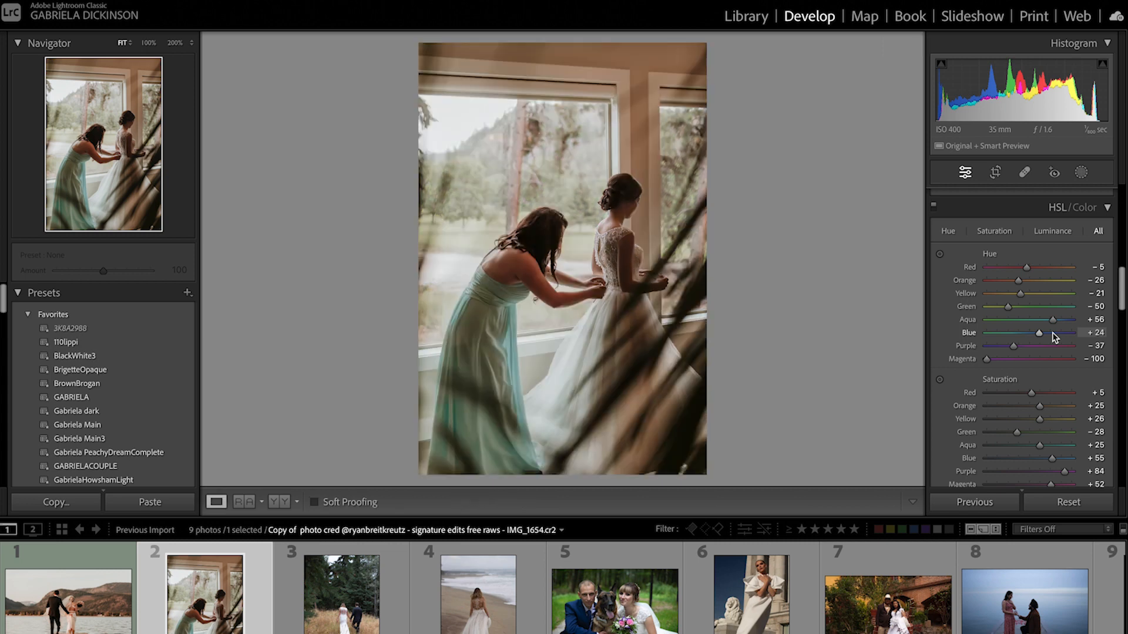
left_click_drag(1010, 308, 1076, 317)
key("backslash")
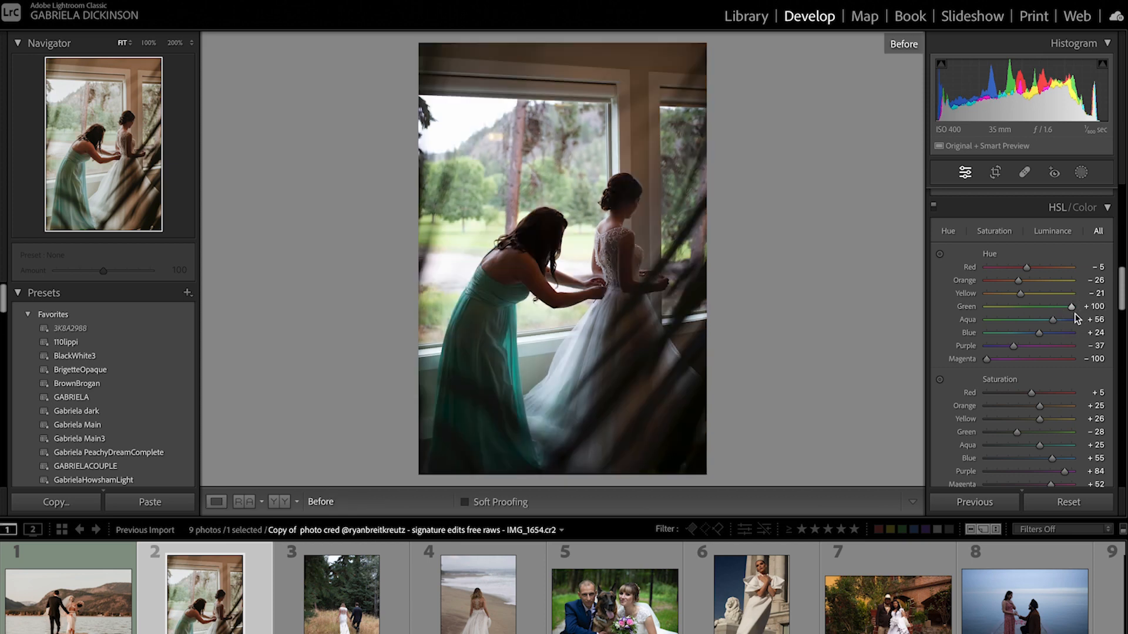
key("backslash")
key("backslash")
key("backslash")
Step: Try aqua hue values of -12, +34 and -2 against the original, and undo a blue hue shift to +36
left_click_drag(1055, 321, 1027, 336)
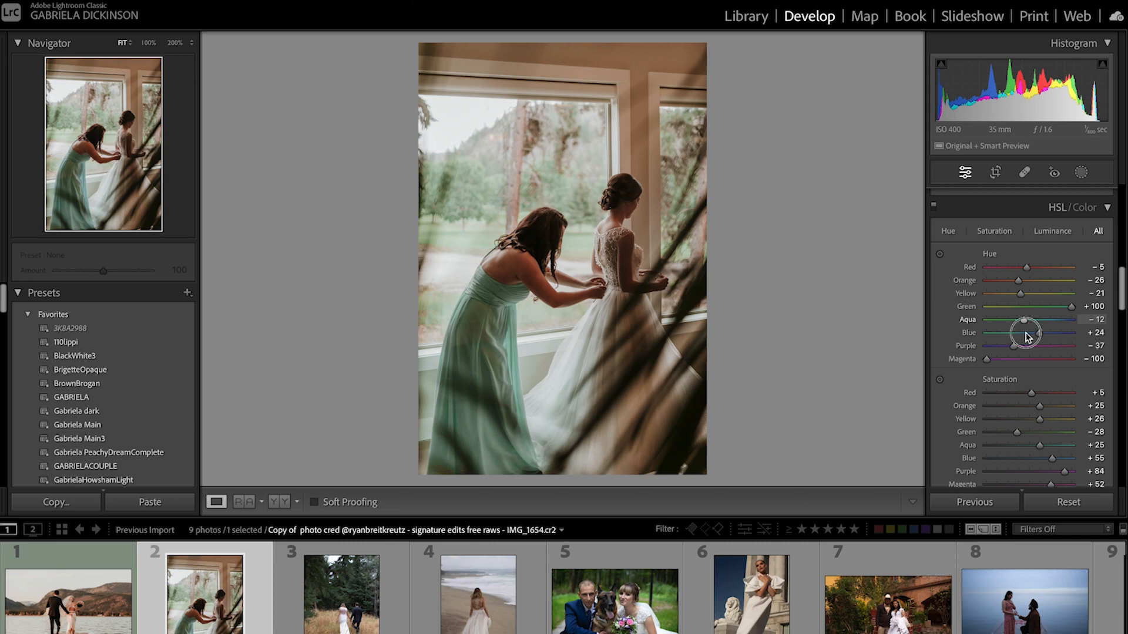
left_click_drag(1028, 336, 1045, 334)
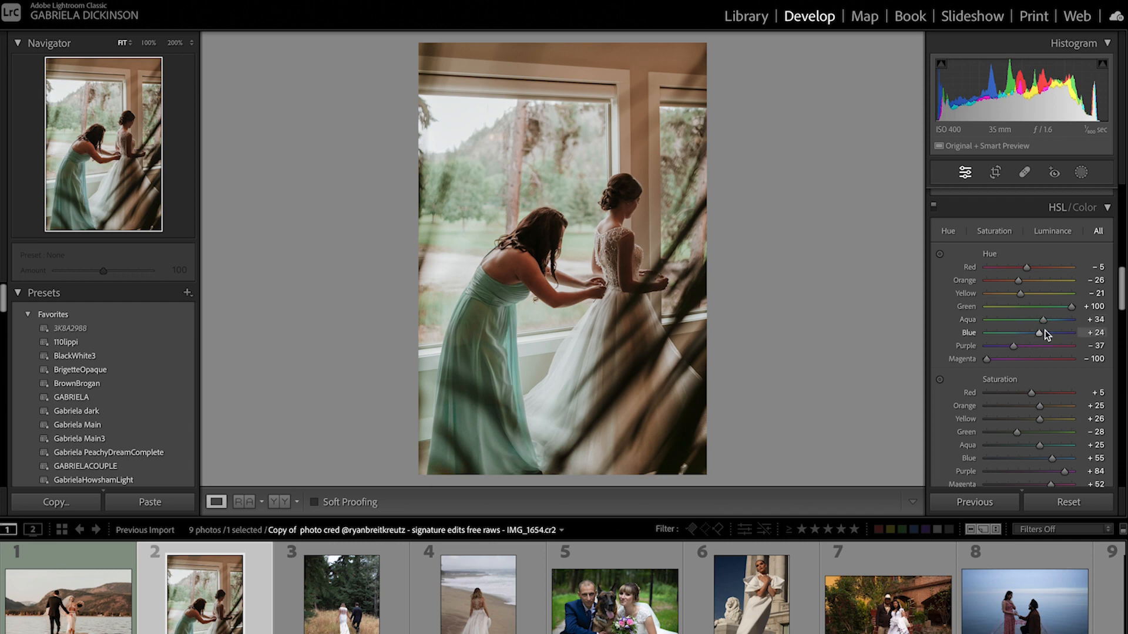
key("backslash")
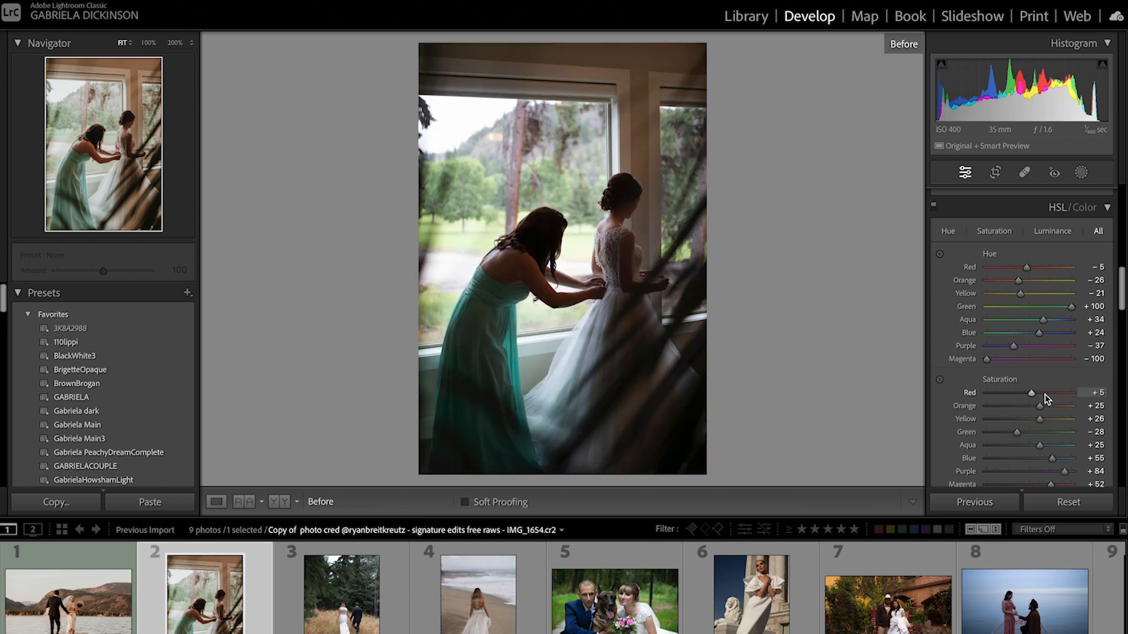
key("backslash")
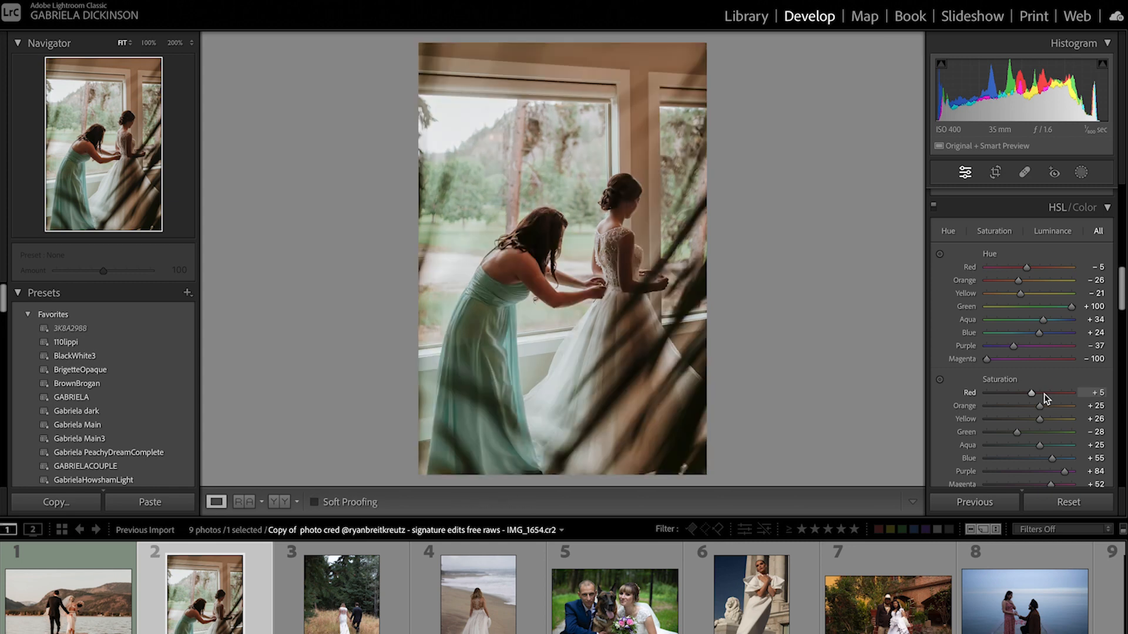
mouse_move(1043, 320)
left_mouse_down()
mouse_move(1068, 327)
mouse_move(982, 328)
mouse_move(1028, 329)
left_mouse_up()
key("backslash")
key("backslash")
scroll(1024, 396, "down", 3)
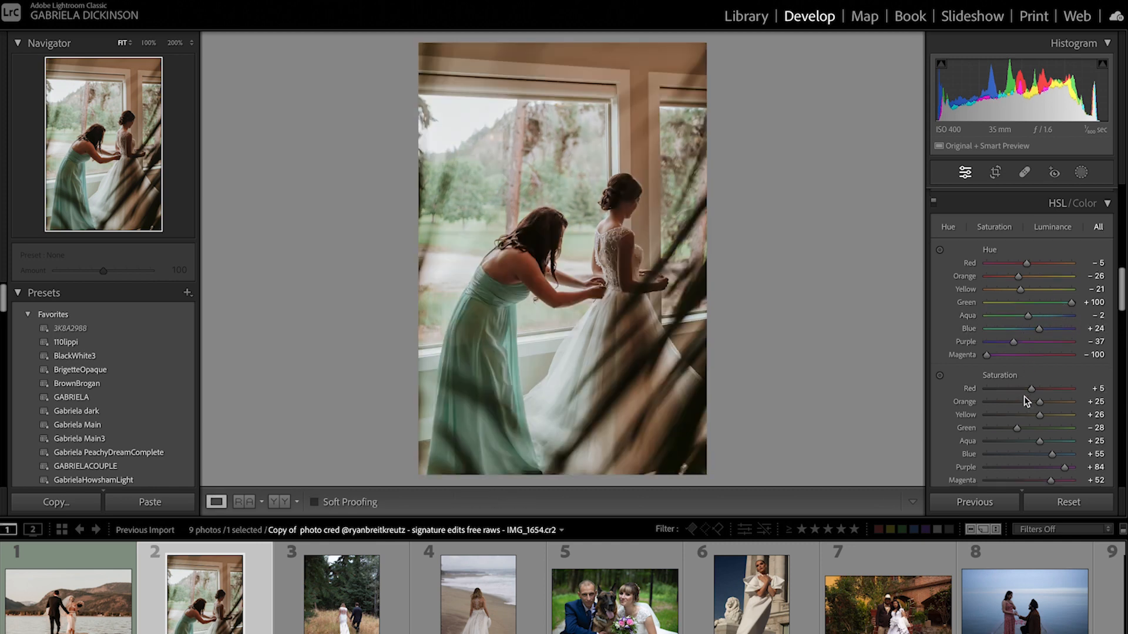
mouse_move(1038, 291)
left_mouse_down()
mouse_move(1067, 294)
mouse_move(1044, 301)
left_mouse_up()
key("ctrl+z")
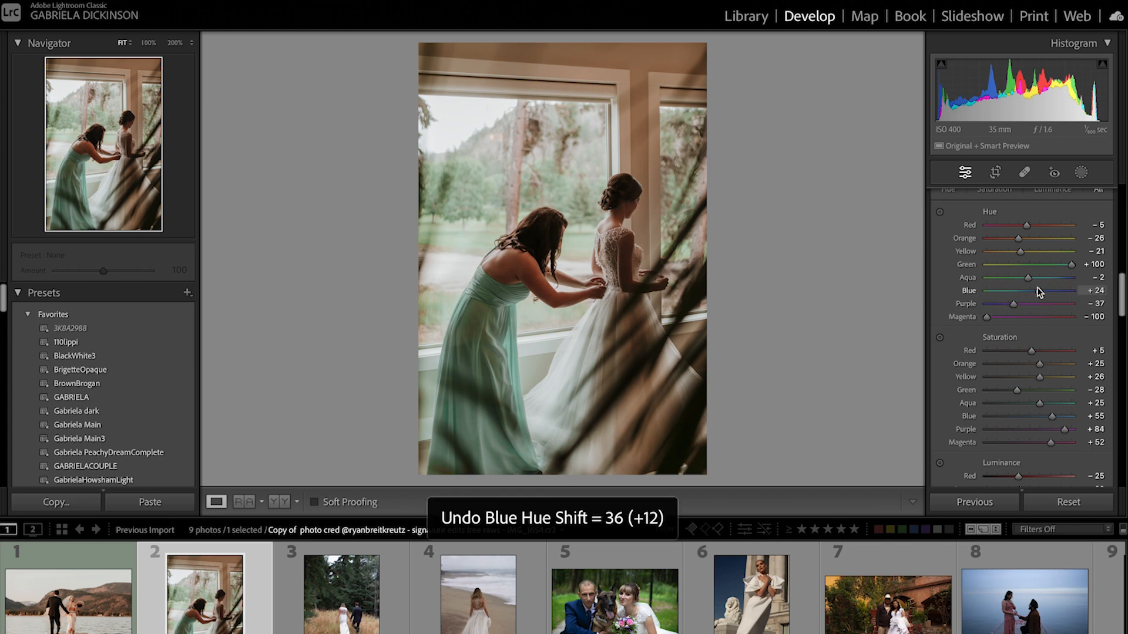
Step: Set the aqua hue to +43 and aqua luminance to -63, comparing the dress with the original
mouse_move(1028, 278)
left_mouse_down()
mouse_move(1065, 285)
mouse_move(985, 297)
mouse_move(1048, 286)
left_mouse_up()
key("backslash")
key("backslash")
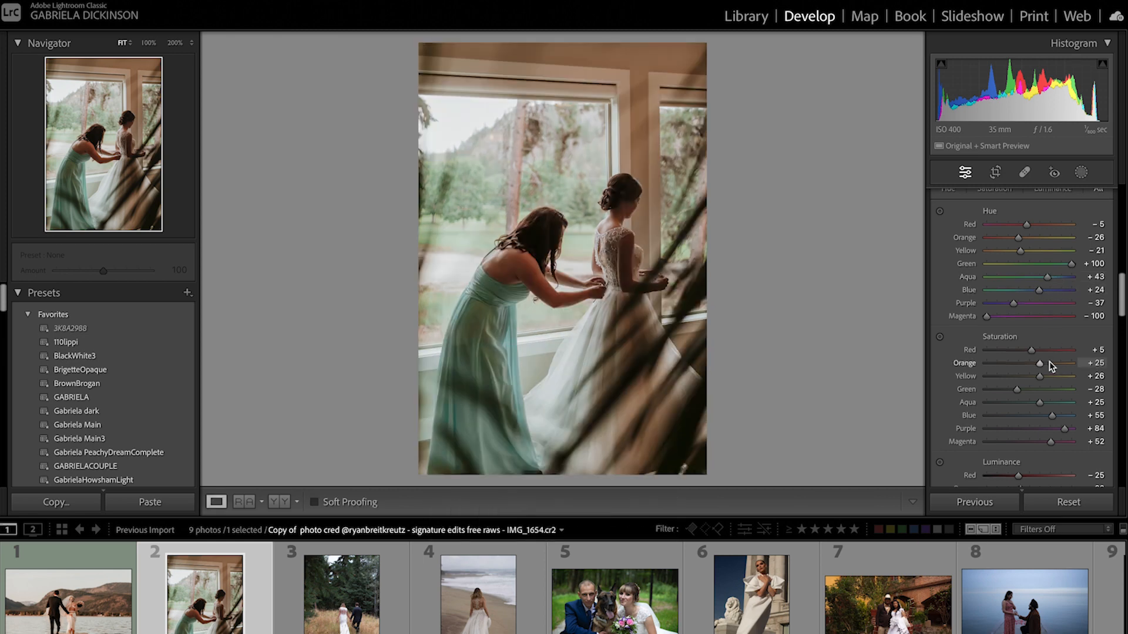
scroll(1049, 361, "down", 8)
scroll(1049, 361, "up", 5)
mouse_move(1005, 376)
left_mouse_down()
mouse_move(977, 380)
mouse_move(1017, 374)
mouse_move(971, 386)
mouse_move(1032, 378)
mouse_move(1002, 385)
left_mouse_up()
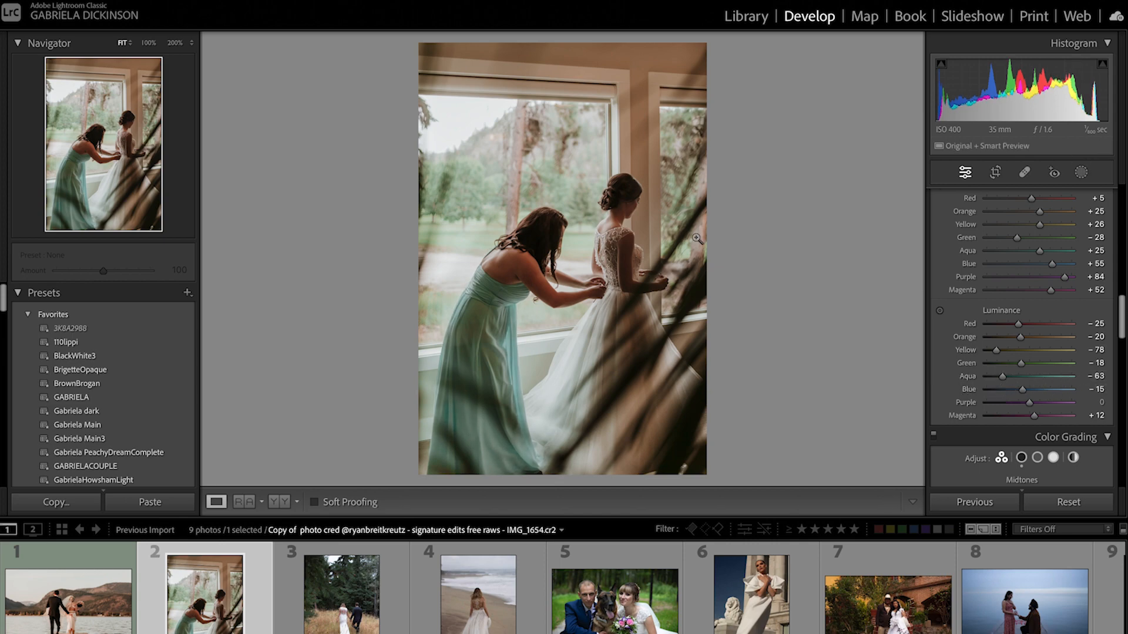
Step: Inspect the green dress up close and retouch small spots on its skirt with the content-aware Remove tool
left_click(487, 347)
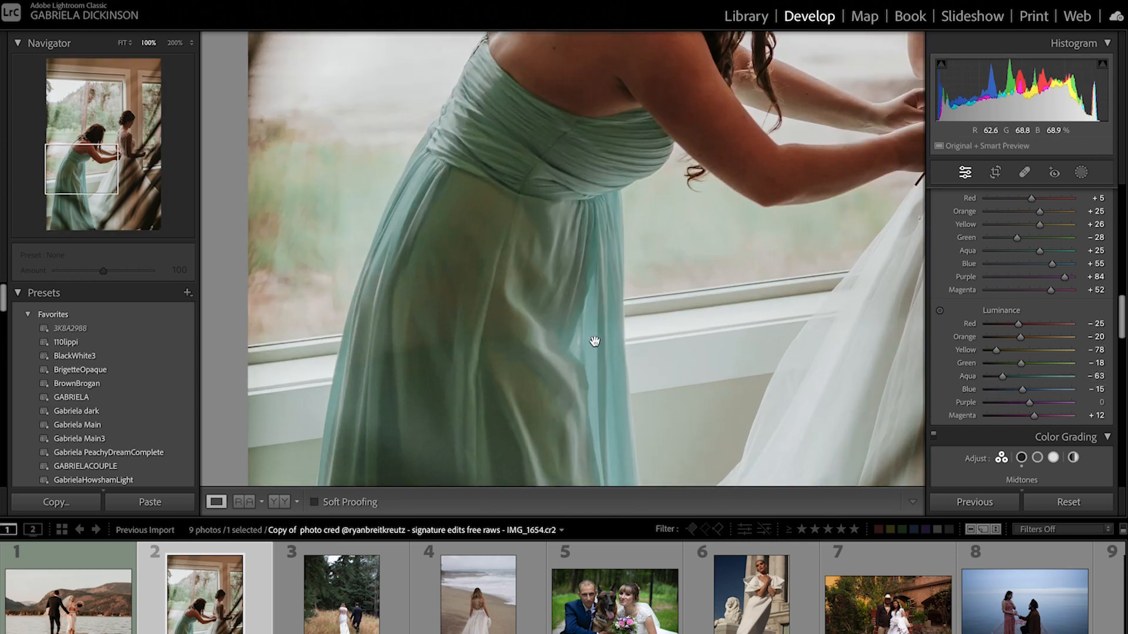
left_click(534, 335)
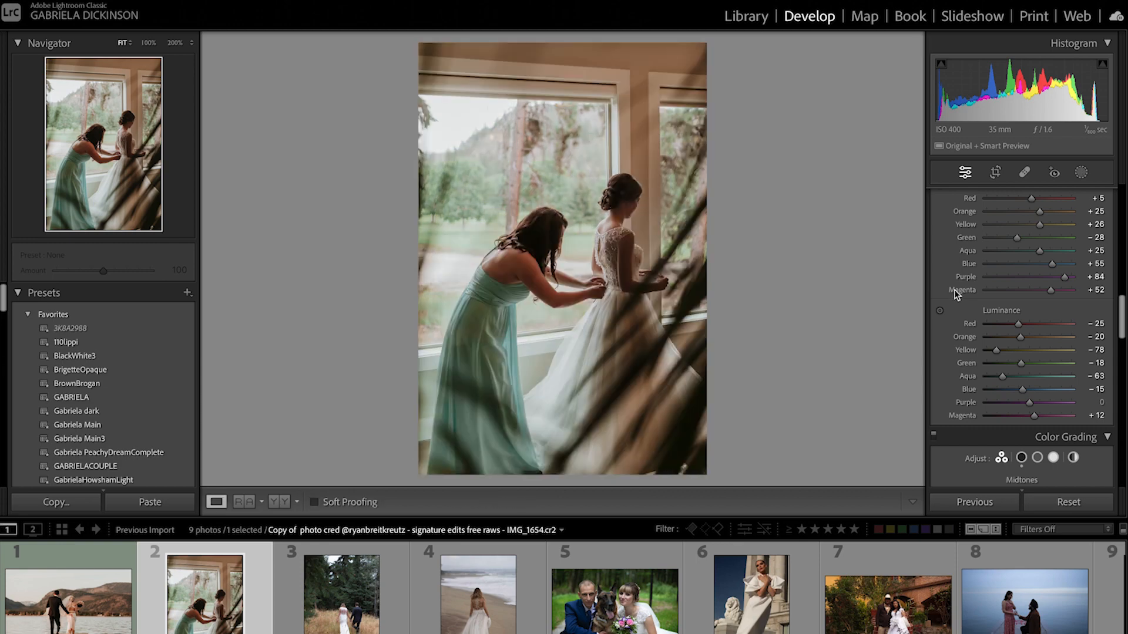
left_click(506, 339)
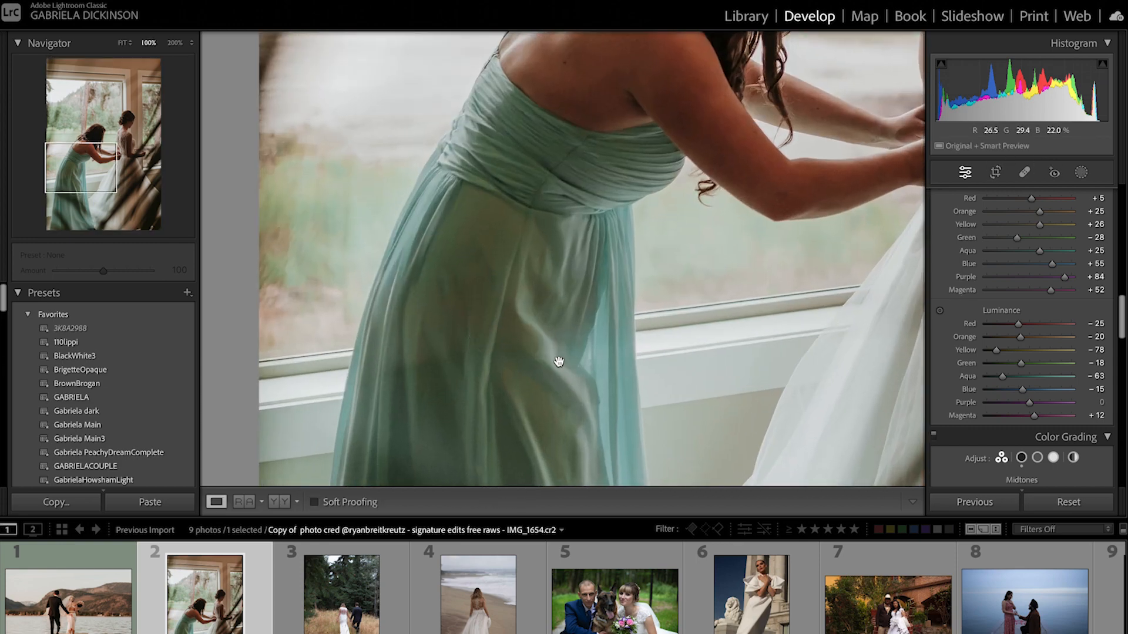
left_click(1080, 170)
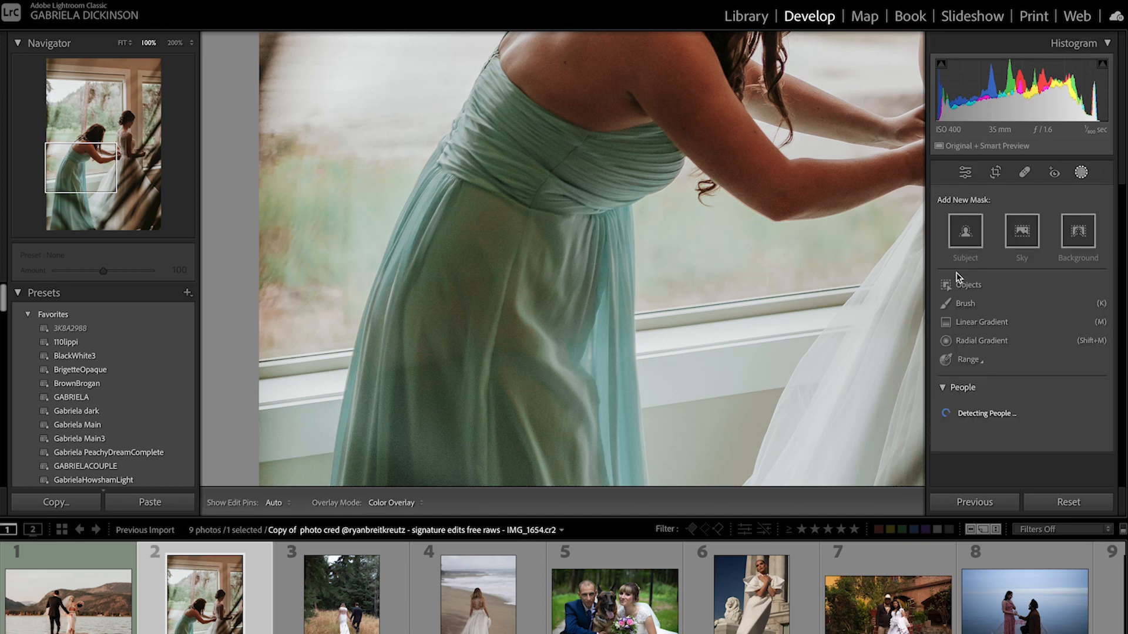
left_click(1024, 172)
scroll(423, 365, "down", 5)
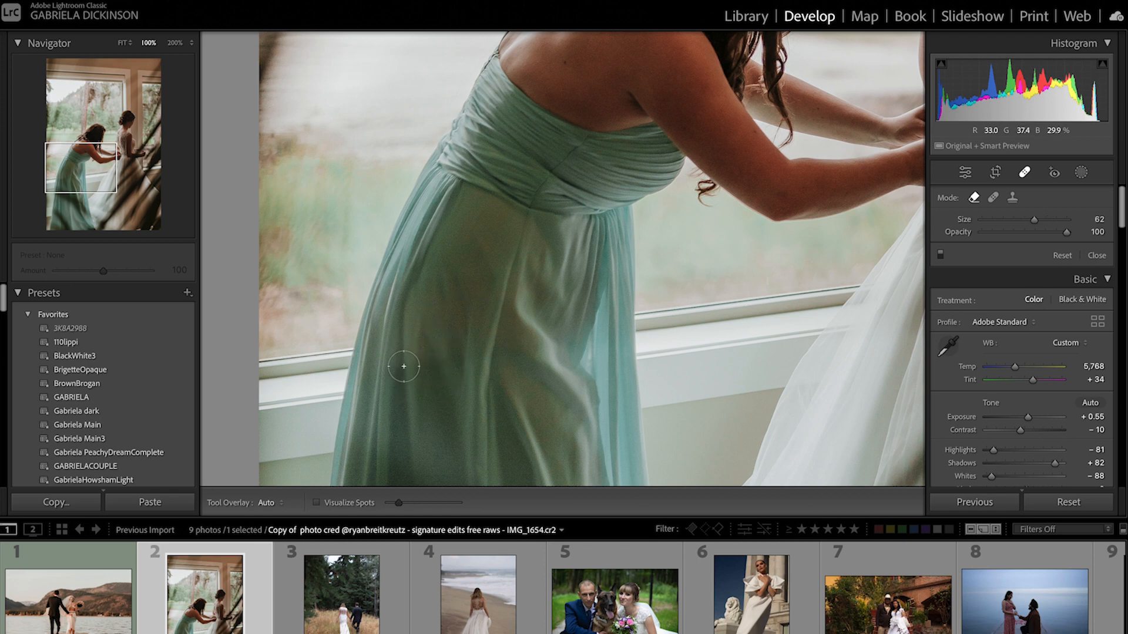
left_click(425, 365)
left_click(425, 365)
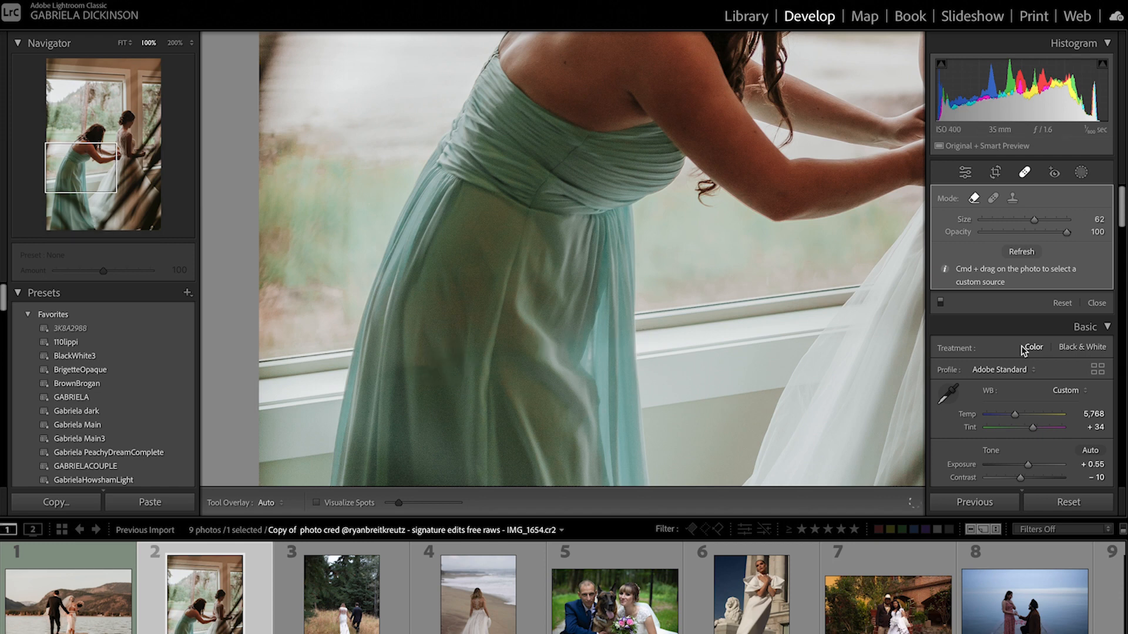
left_click(427, 367)
left_click_drag(427, 366, 424, 362)
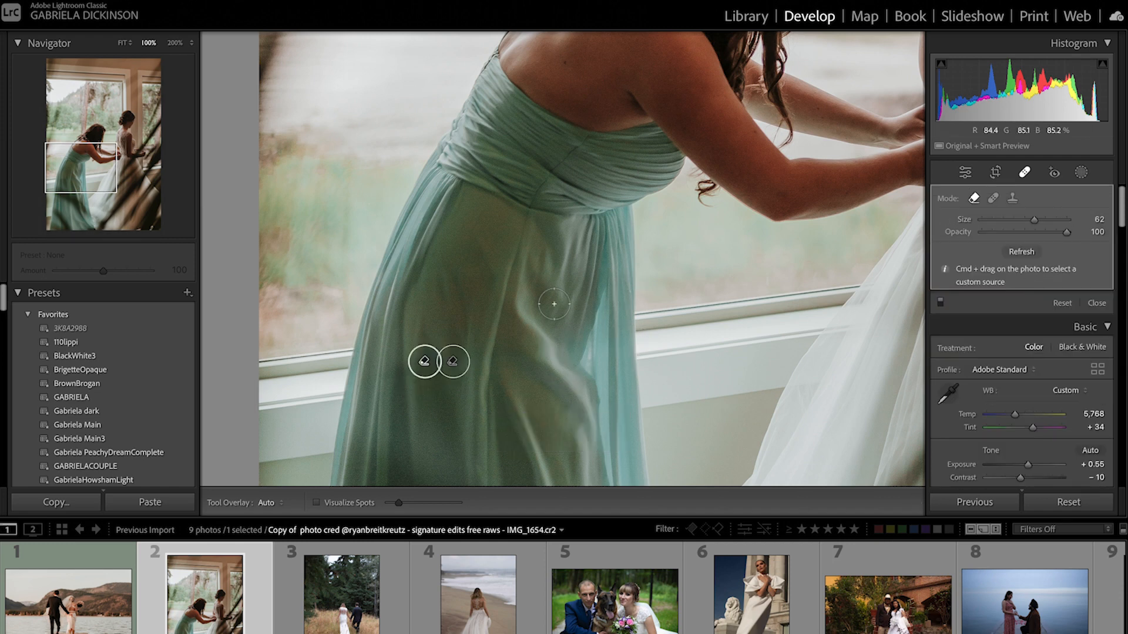
left_click(506, 357)
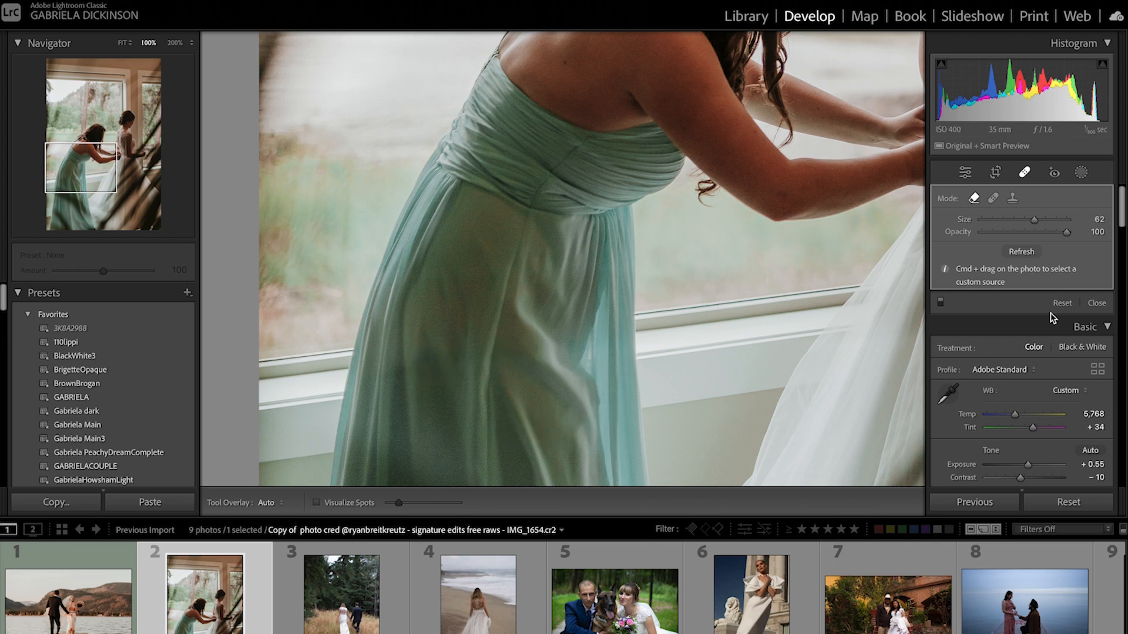
Step: Try removing further spots on the lower skirt of the green dress with the Remove tool, discarding each attempt
left_click(382, 374)
key("super+z")
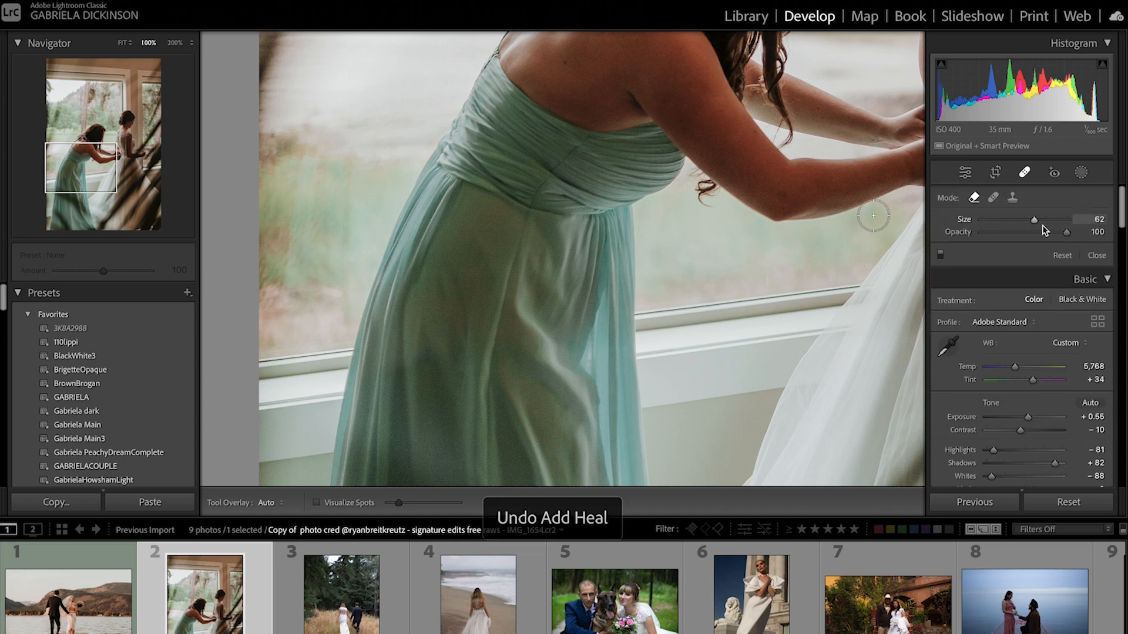
left_click(423, 360)
key("Delete")
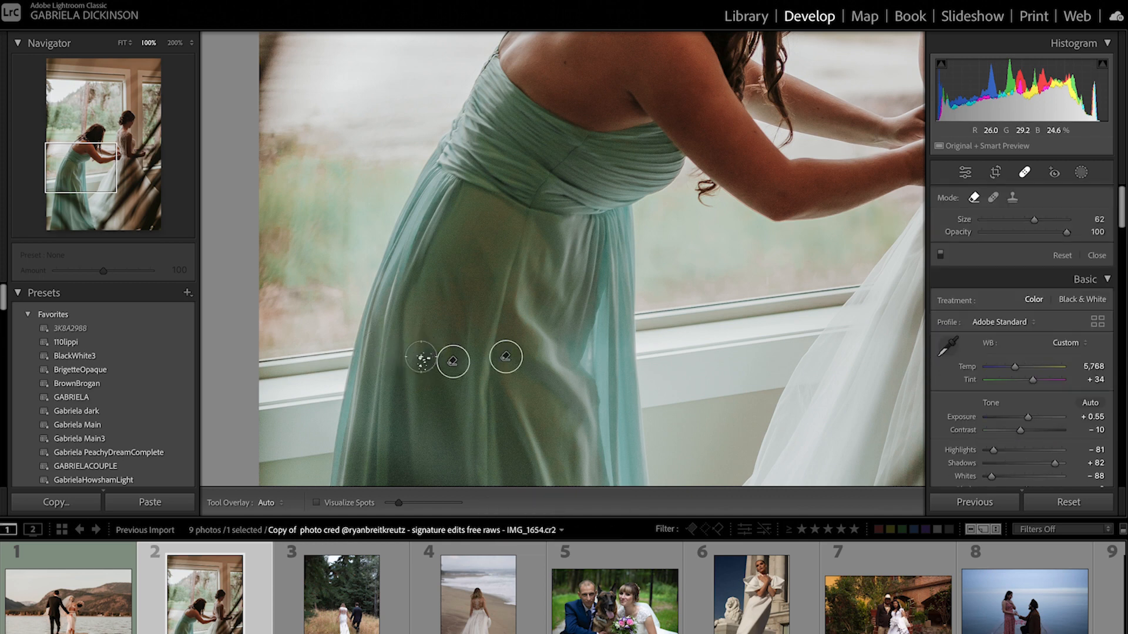
Step: Clone over the patch on the skirt beside the two existing spots, and undo the last change to its source
left_click(1010, 198)
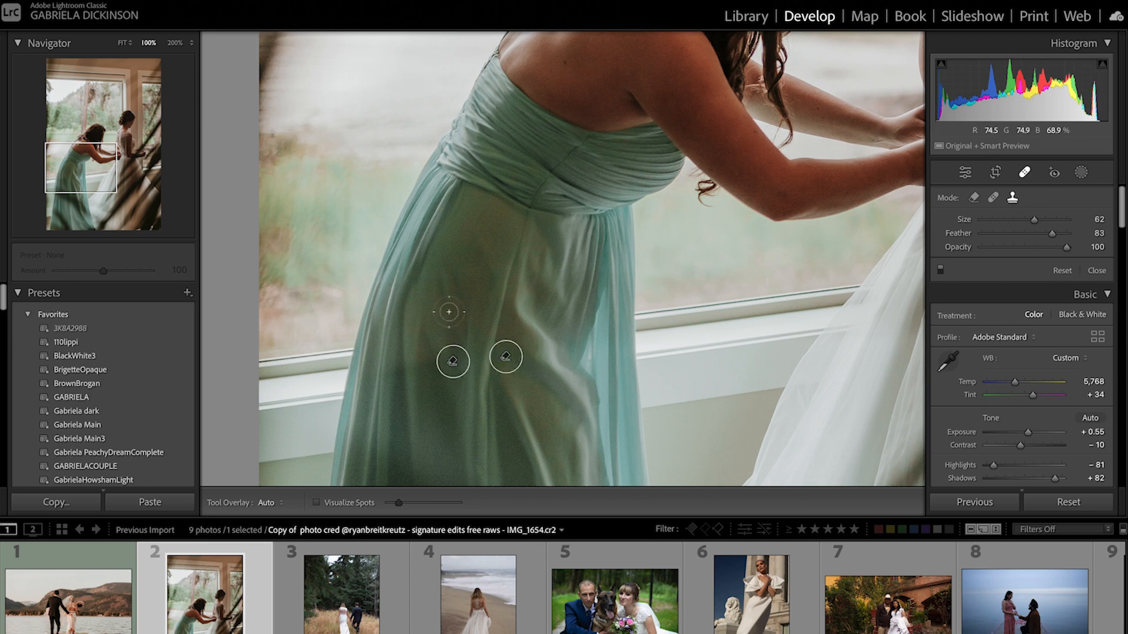
left_click(423, 359)
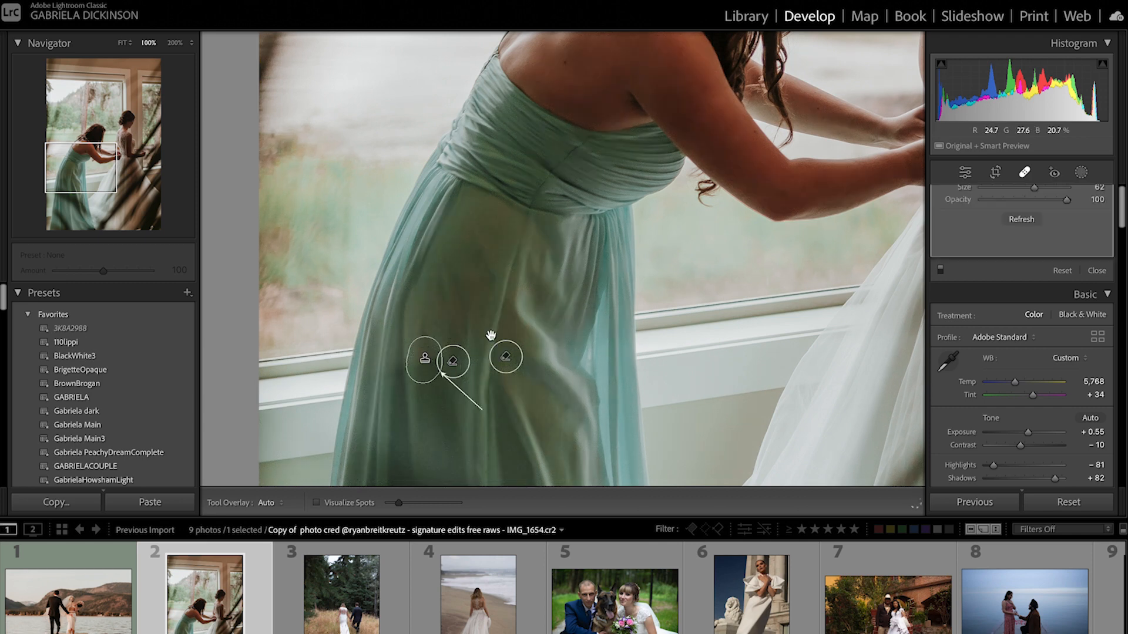
mouse_move(505, 405)
left_mouse_down()
mouse_move(504, 414)
mouse_move(445, 407)
mouse_move(441, 342)
left_mouse_up()
key("q")
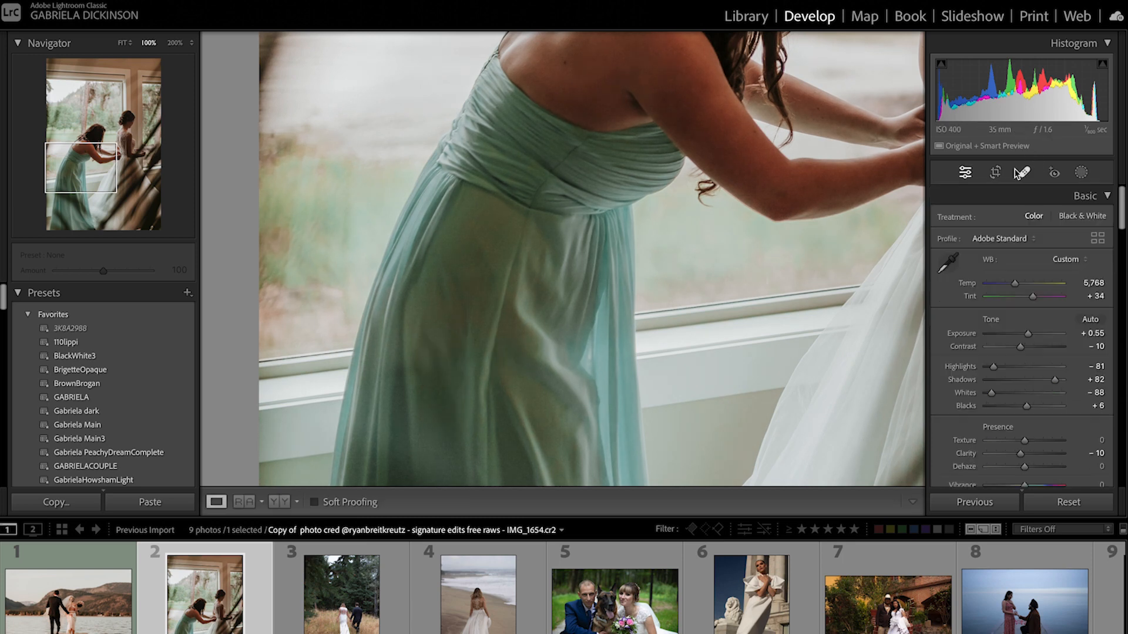
key("ctrl+z")
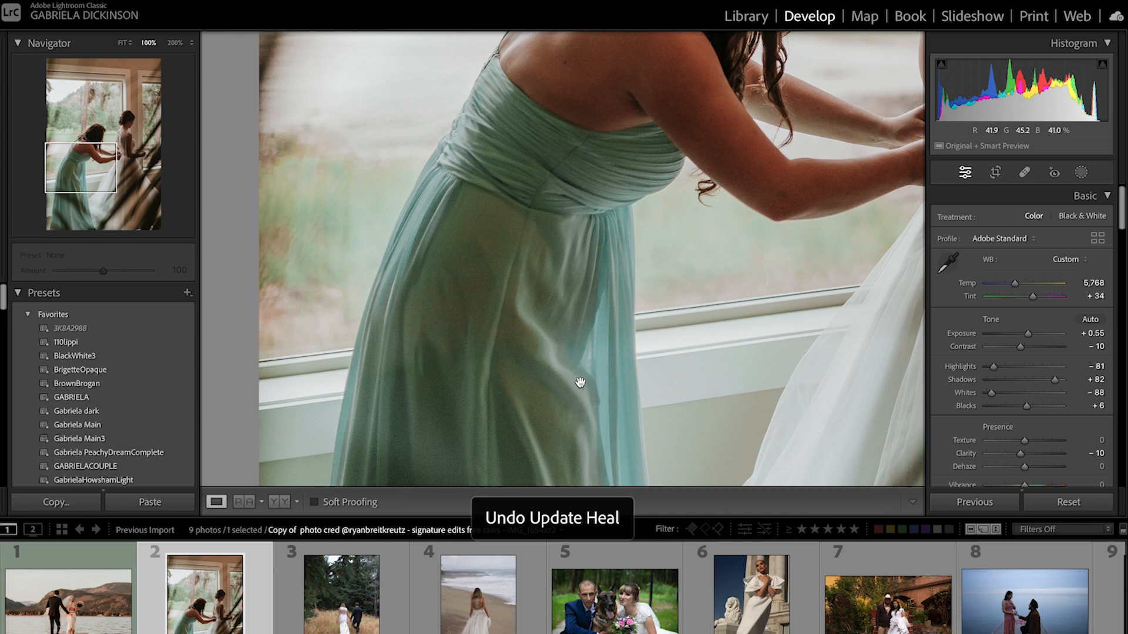
Step: Move the source of the skirt's clone spot to the fabric directly below it
left_click(1081, 172)
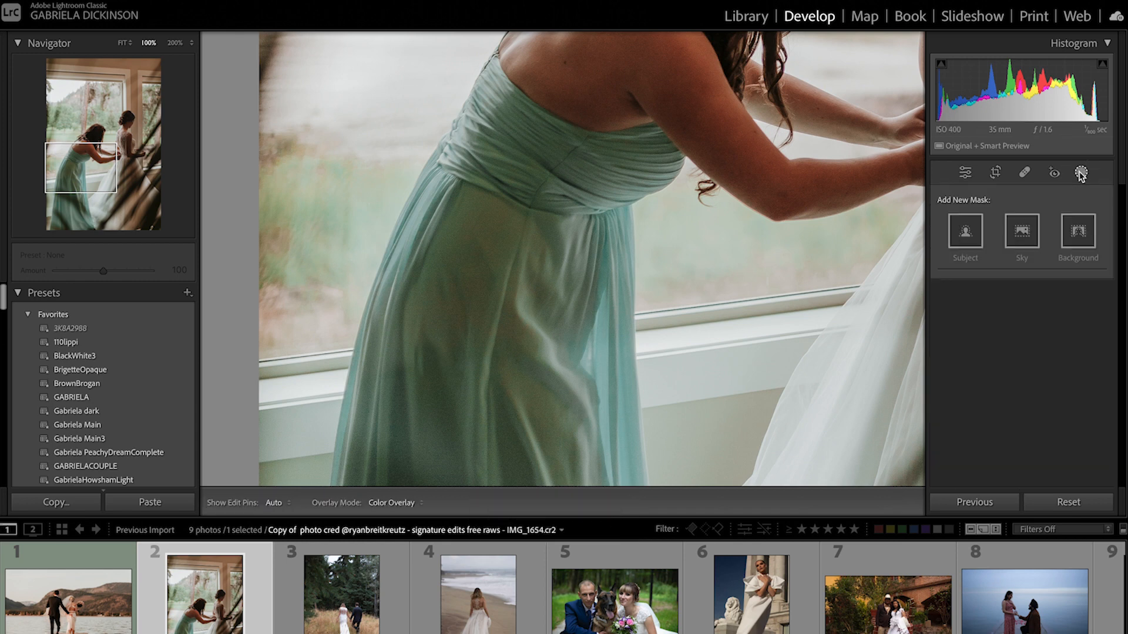
left_click(1024, 172)
left_click(424, 359)
mouse_move(504, 422)
left_mouse_down()
mouse_move(441, 428)
mouse_move(439, 404)
mouse_move(426, 403)
left_mouse_up()
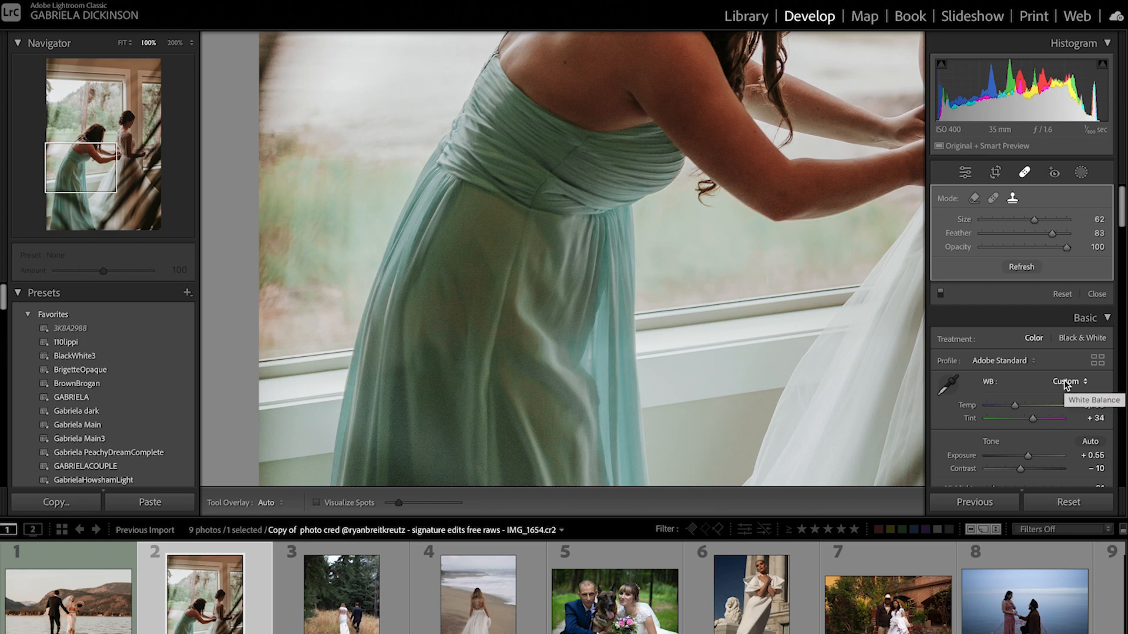
Step: Compare the retouched green dress with the original photo several times at full zoom
key("backslash")
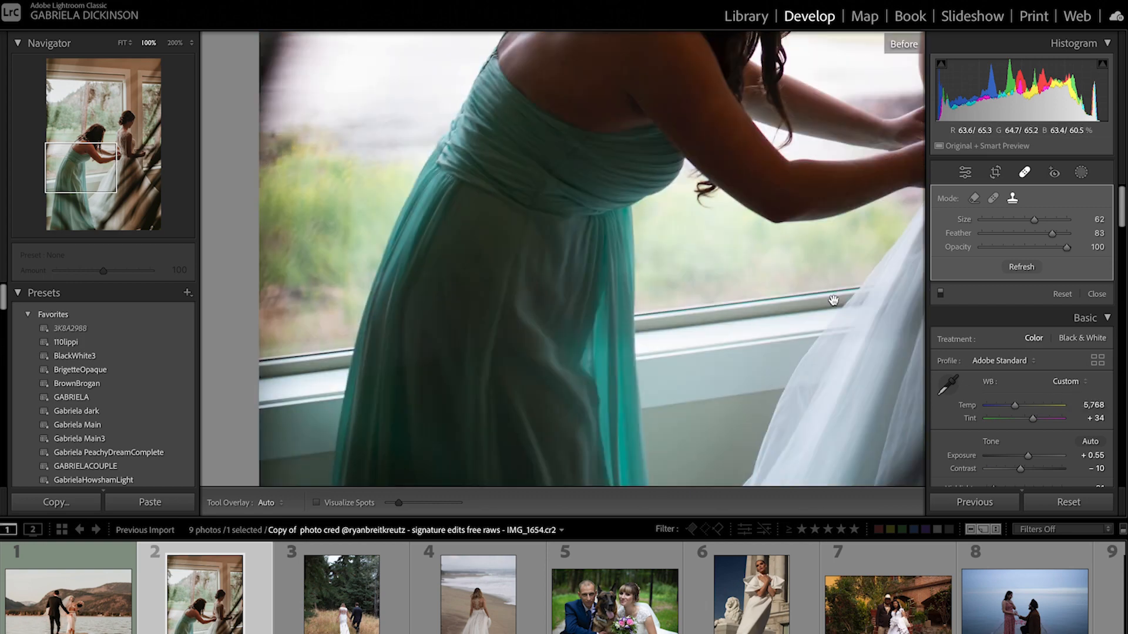
key("backslash")
key("backslash")
key("backslash")
key("backslash")
key("backslash")
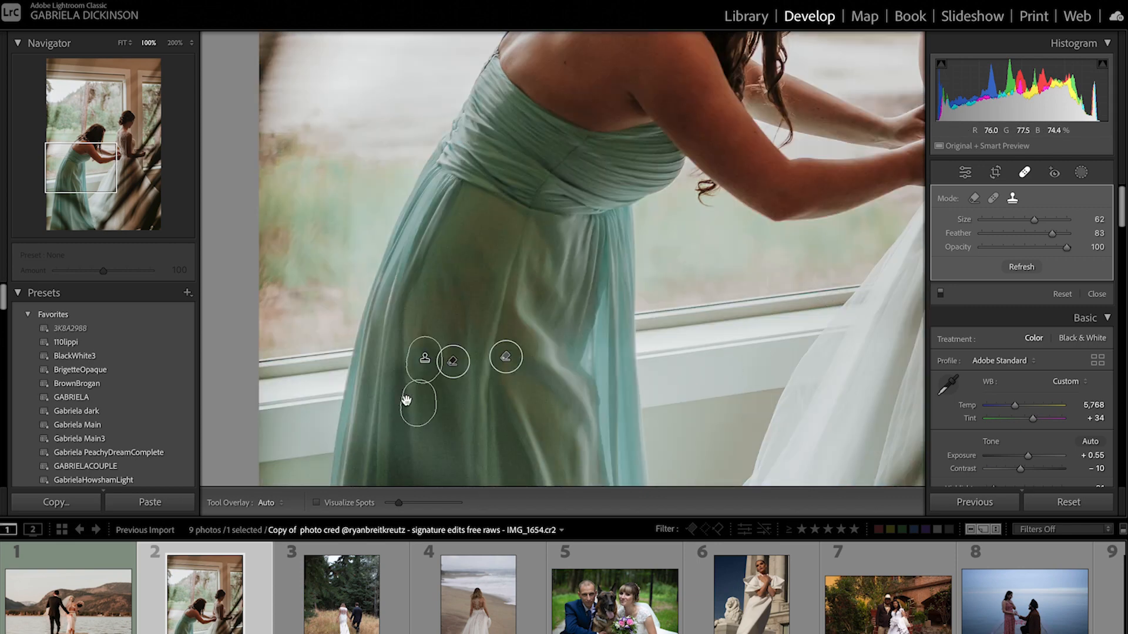
Step: Try an extra clone spot near the skirt's outer edge, undo it, and return to the whole photo
left_click(396, 374)
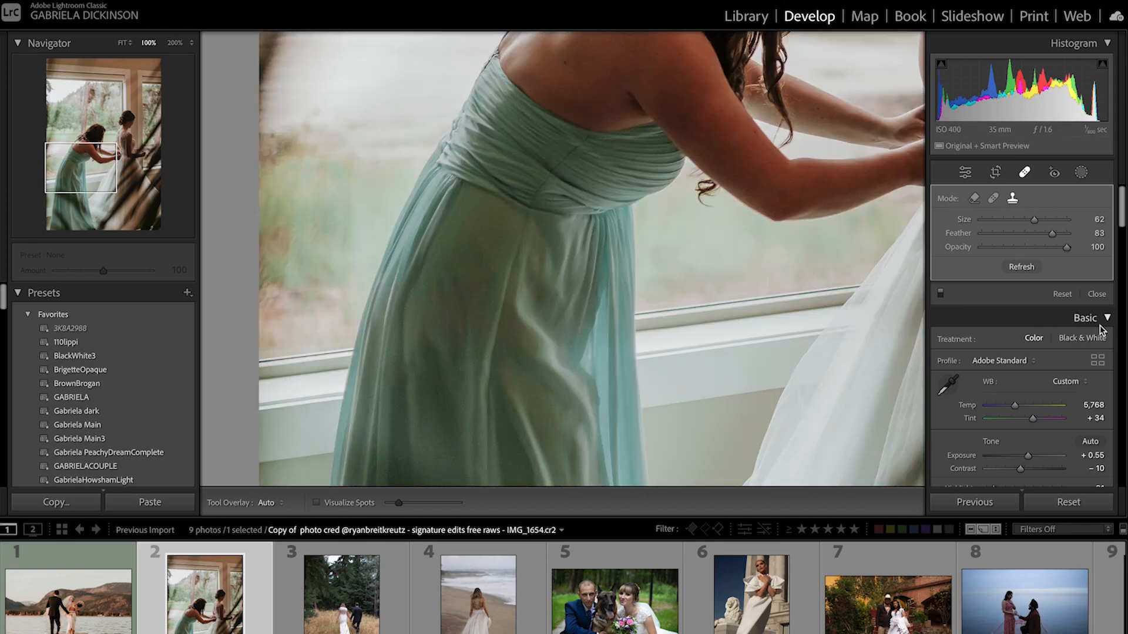
key("ctrl+z")
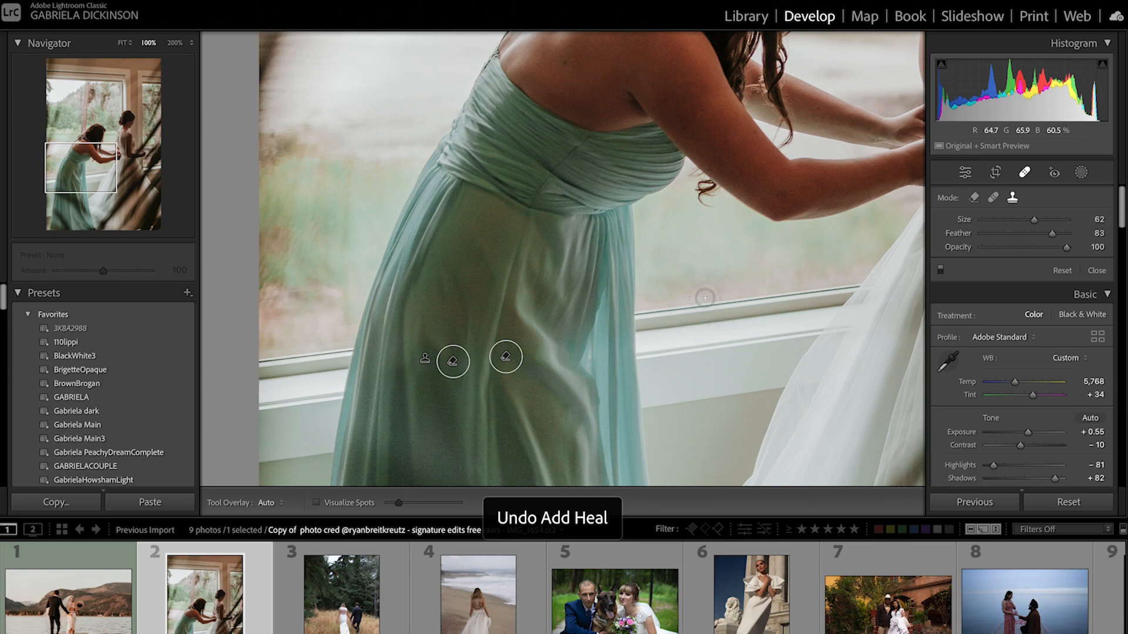
left_click(1024, 172)
left_click(861, 312)
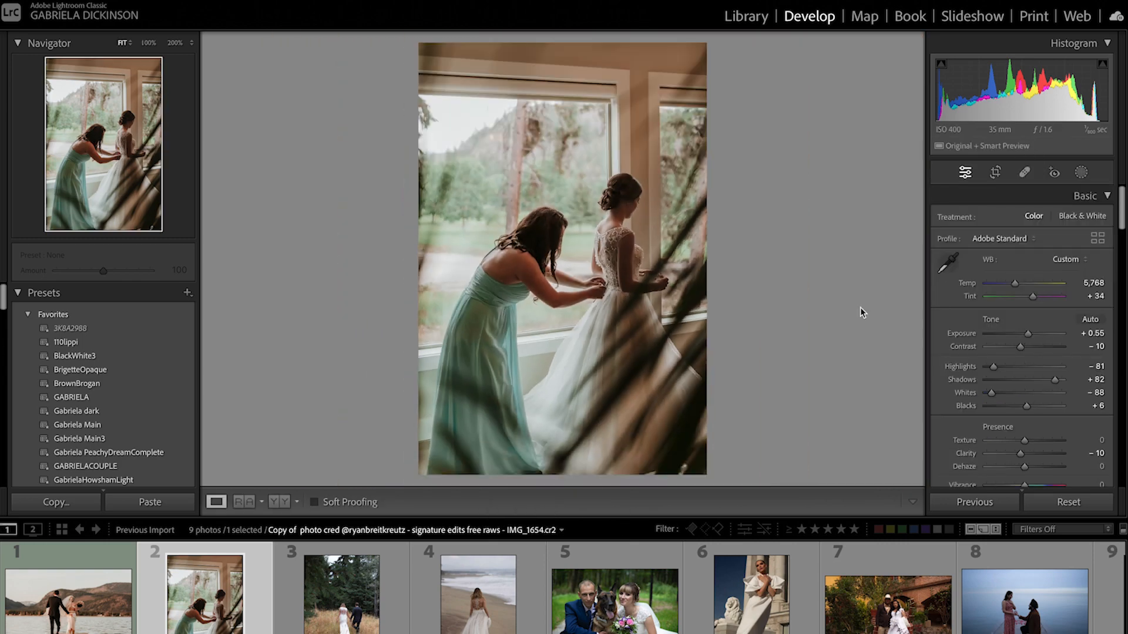
Step: Cool the white balance temperature to 4,738 and compare the result with the original
left_click_drag(1014, 276, 1012, 279)
mouse_move(1006, 279)
left_mouse_down()
mouse_move(987, 277)
mouse_move(1045, 277)
mouse_move(997, 280)
mouse_move(1008, 281)
left_mouse_up()
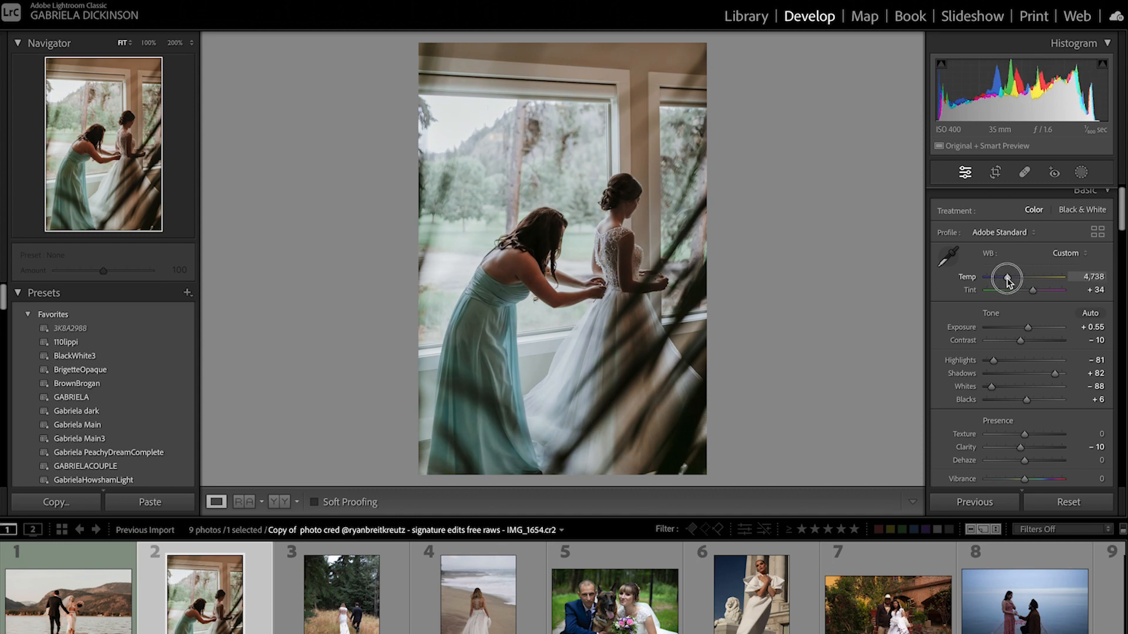
key("backslash")
key("backslash")
key("backslash")
key("backslash")
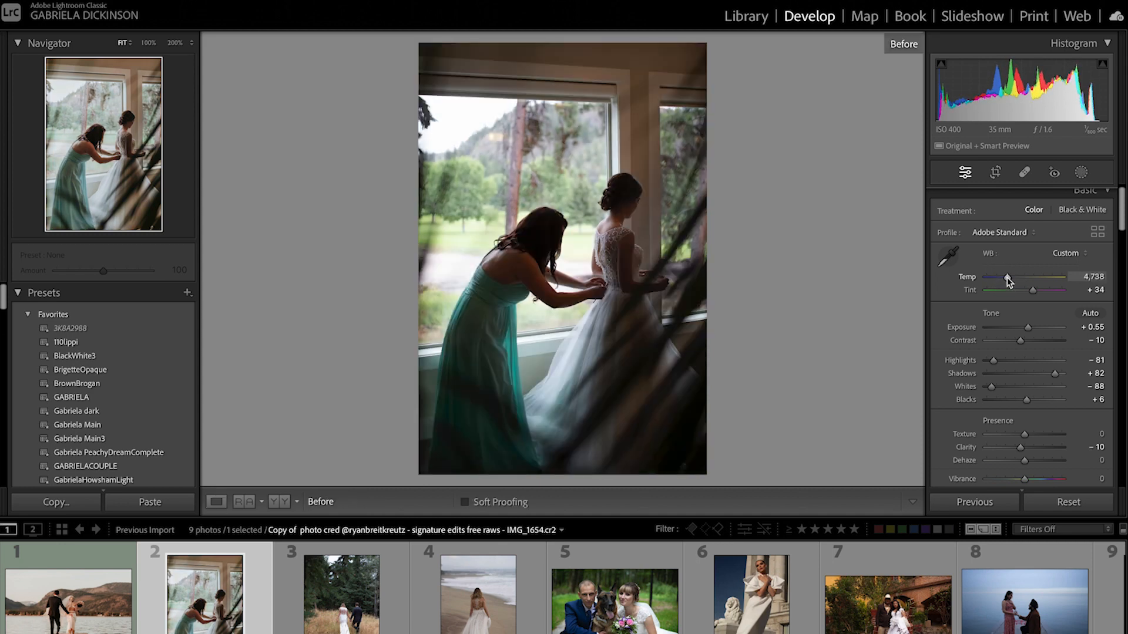
Step: Set the aqua hue to +11, comparing with the original and checking the bride and bridesmaid up close
scroll(1009, 352, "down", 10)
scroll(1011, 361, "down", 6)
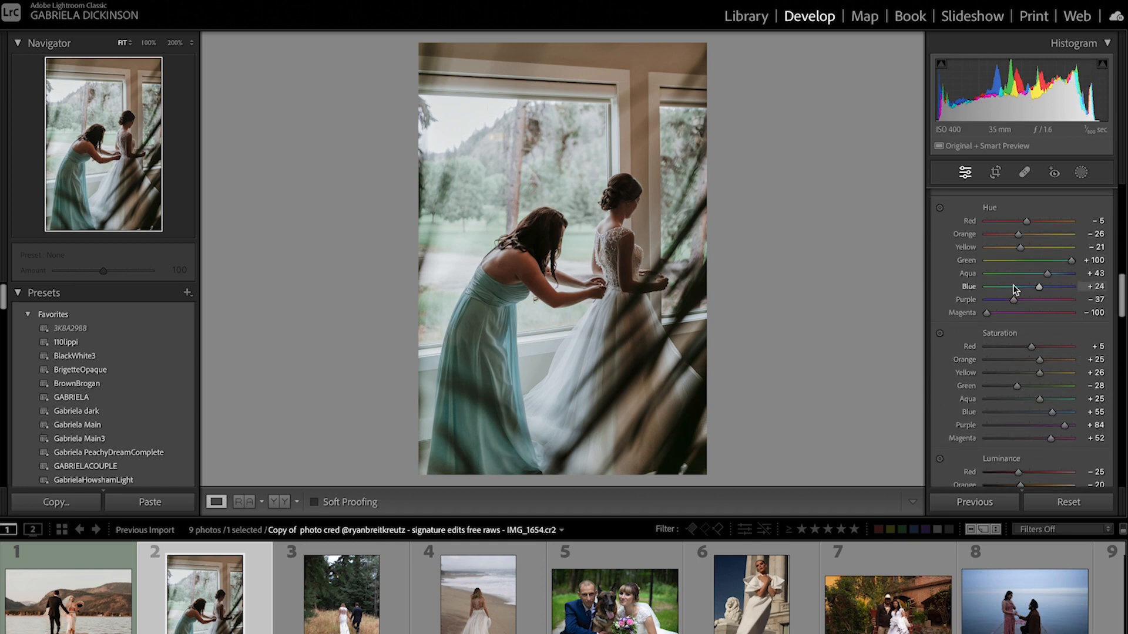
mouse_move(1049, 279)
left_mouse_down()
mouse_move(1005, 280)
mouse_move(1055, 277)
mouse_move(1036, 284)
left_mouse_up()
key("backslash")
key("backslash")
key("backslash")
key("backslash")
left_click(585, 228)
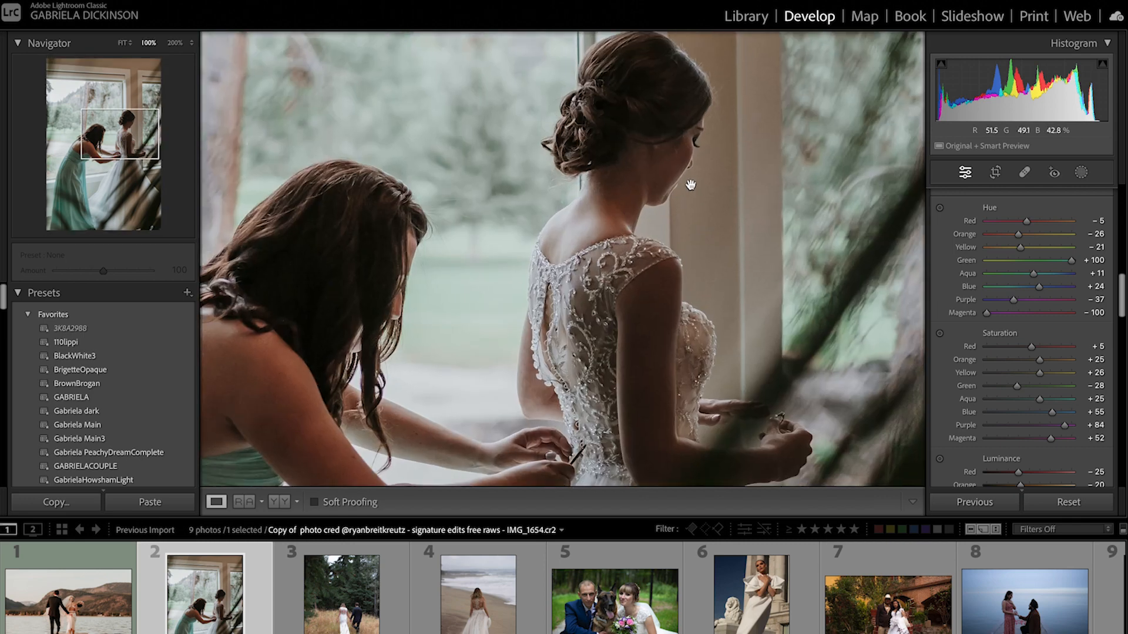
left_click(682, 242)
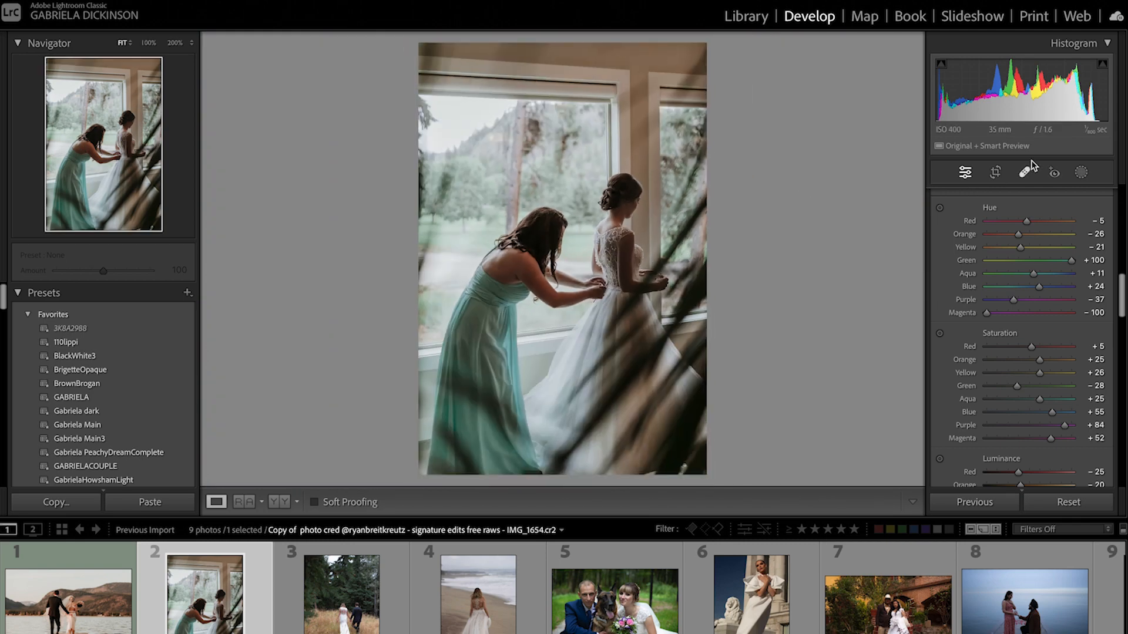
Step: Straighten the photo by rotating its crop slightly, to an angle of about -0.29
left_click(995, 172)
left_click_drag(625, 441, 583, 455)
key("Return")
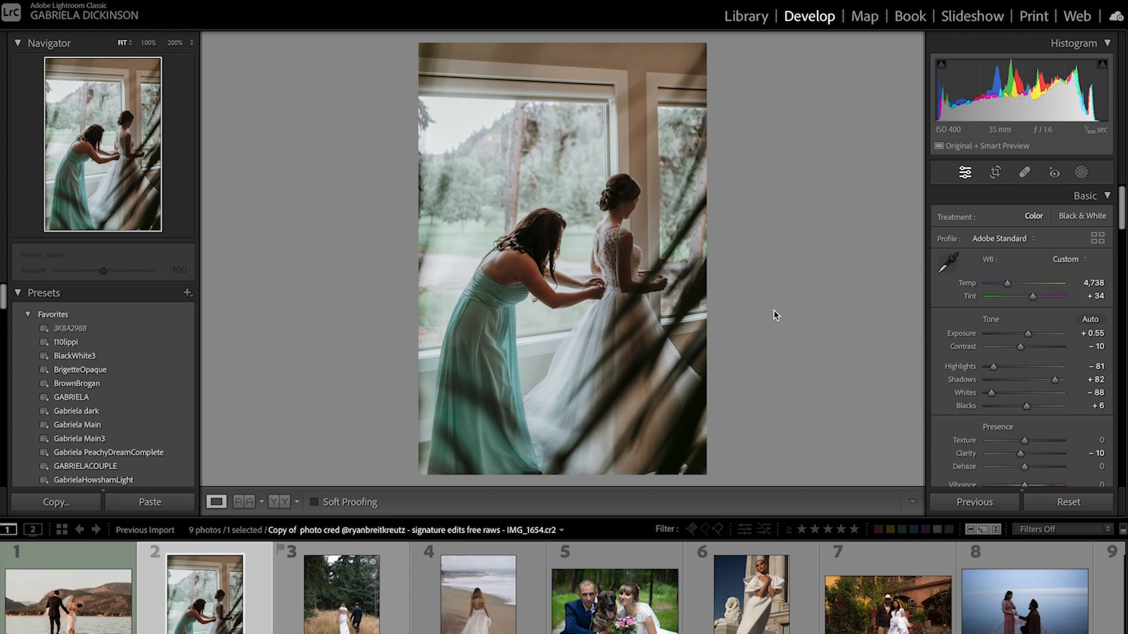
Step: Create a virtual copy of the bride and bridesmaid photo and apply the BlackWhite3 preset to it
right_click(207, 622)
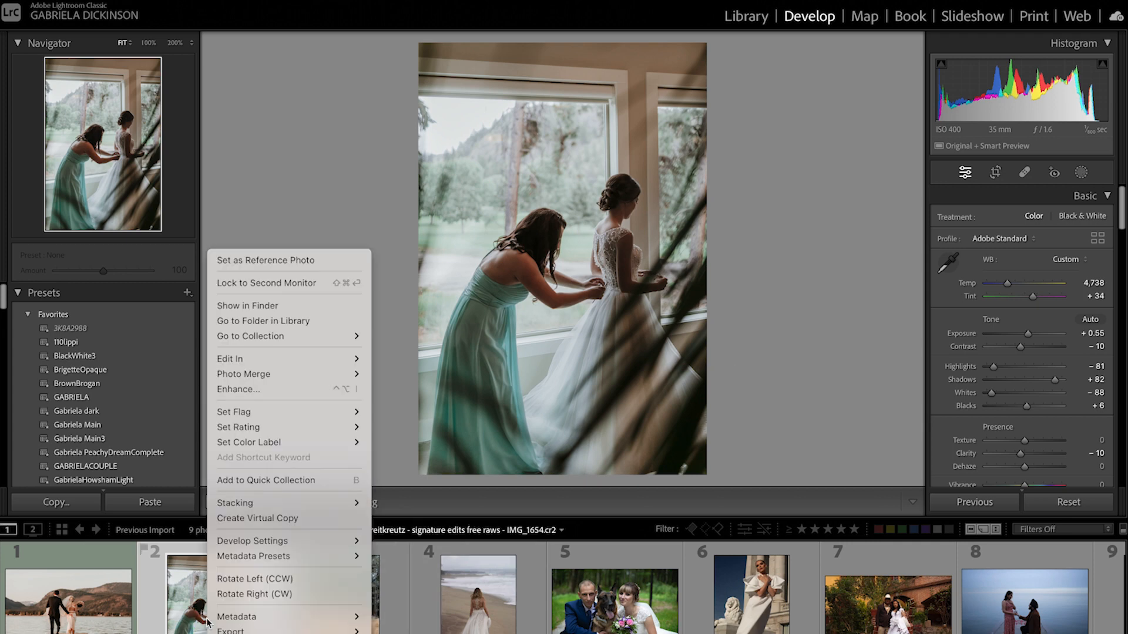
left_click(293, 519)
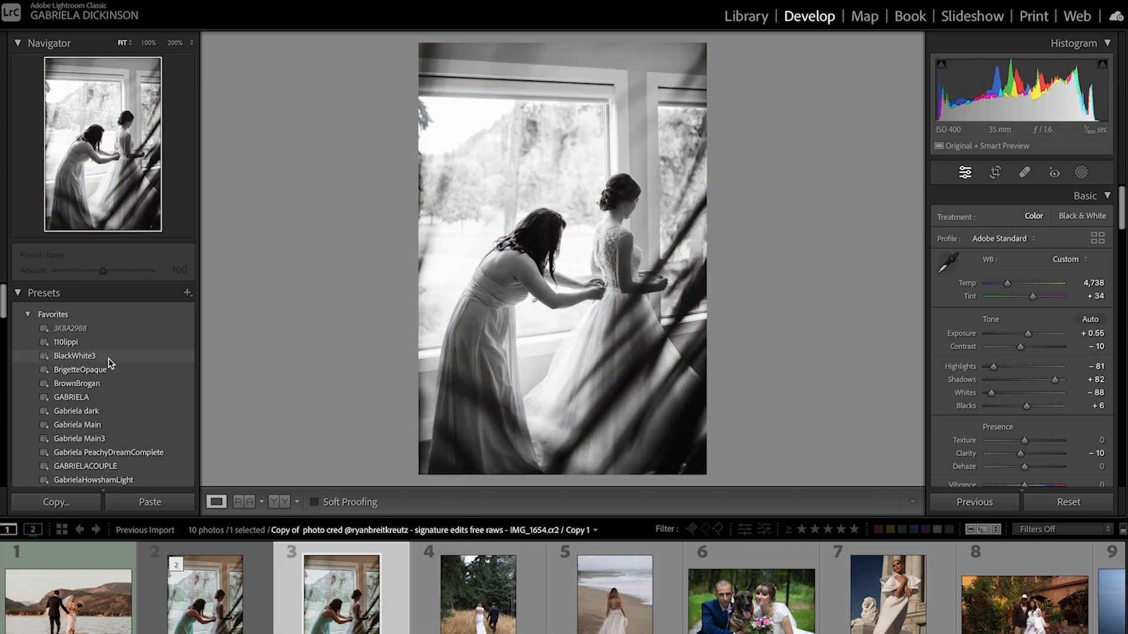
left_click(106, 357)
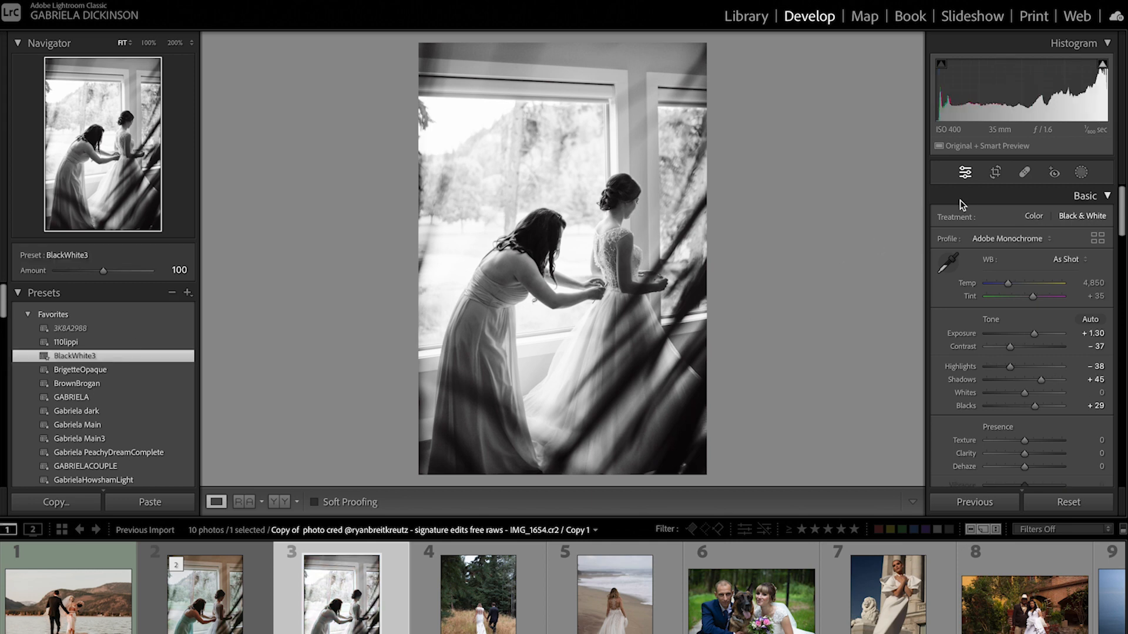
Step: Fine-tune the crop of the black-and-white copy and apply it
left_click(995, 172)
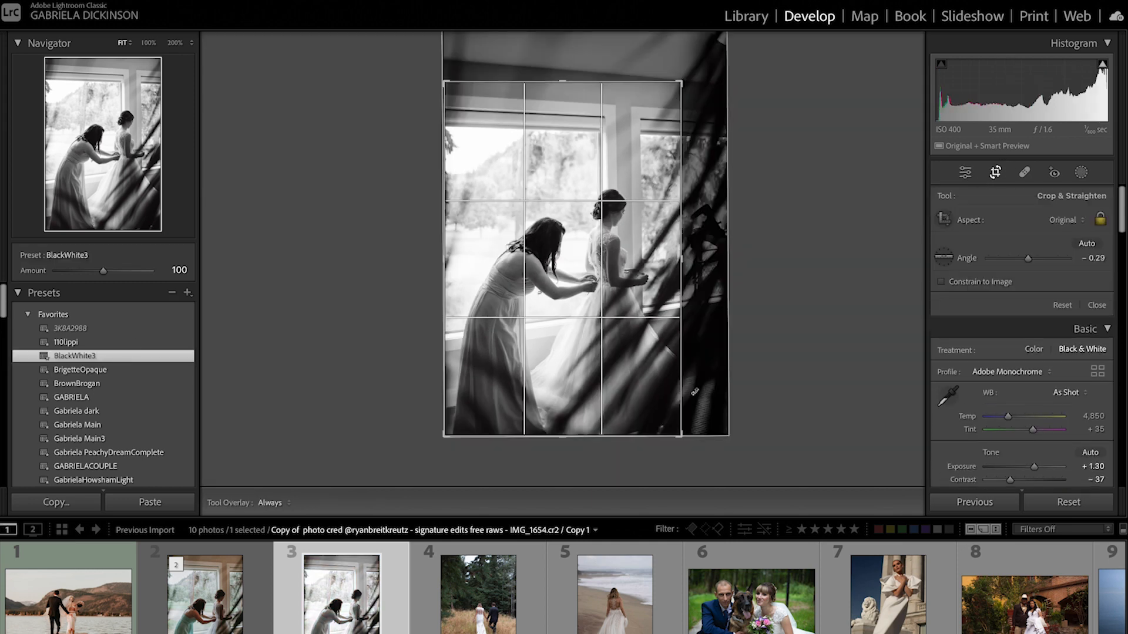
left_click_drag(605, 453, 604, 454)
key("Return")
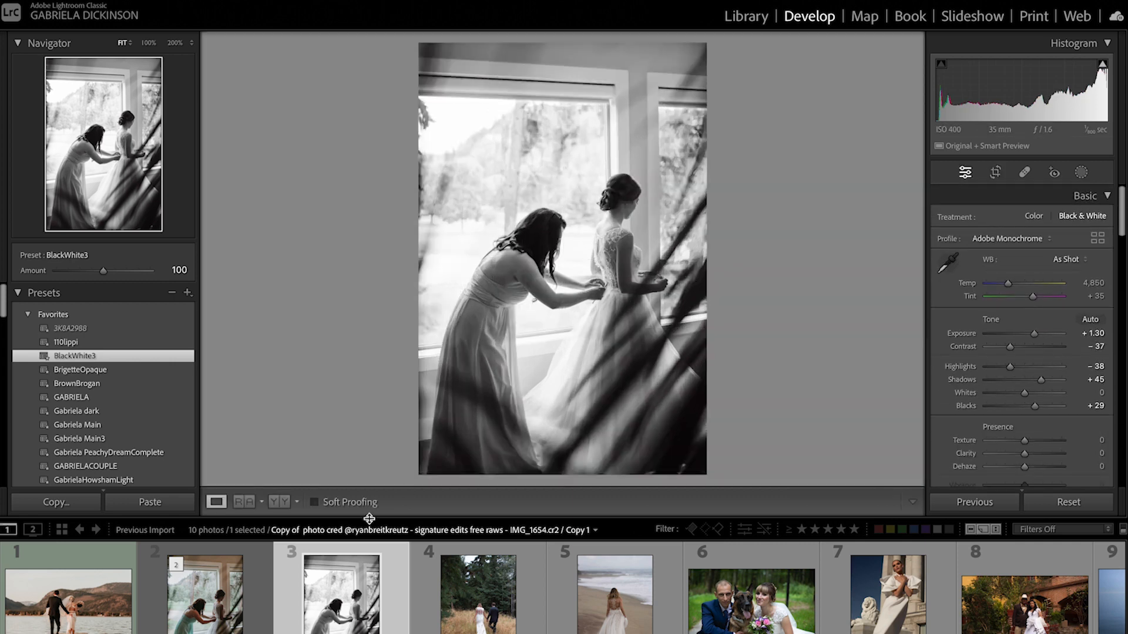
Step: Set the colour version's exposure to +1.15 and temperature to 5,104, comparing with the black-and-white copy and the original
left_click(237, 611)
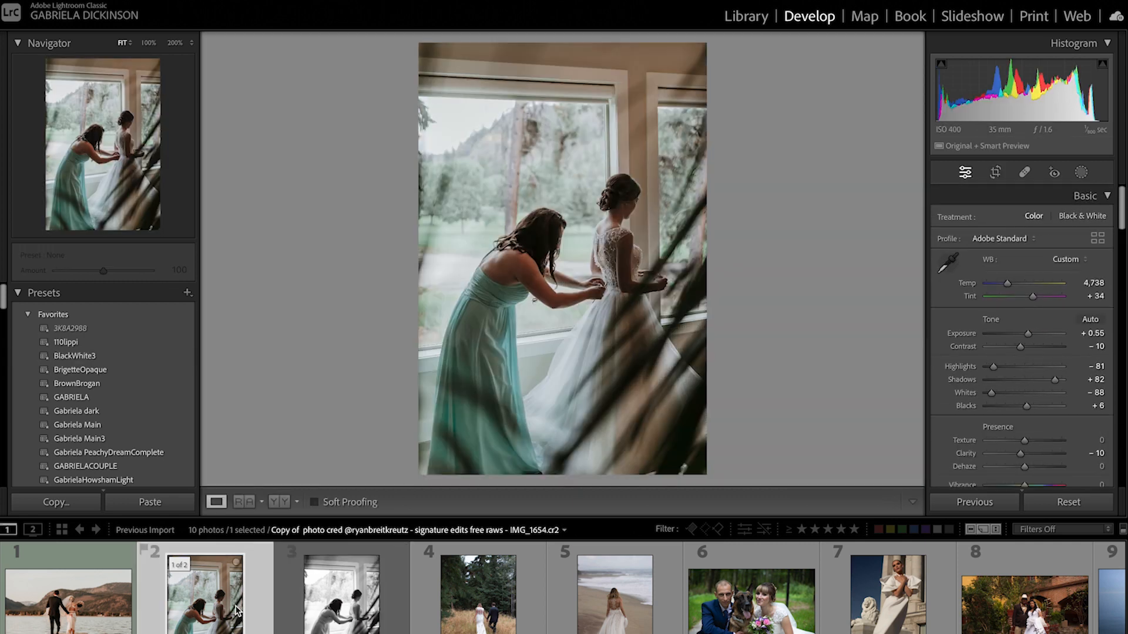
left_click(320, 624)
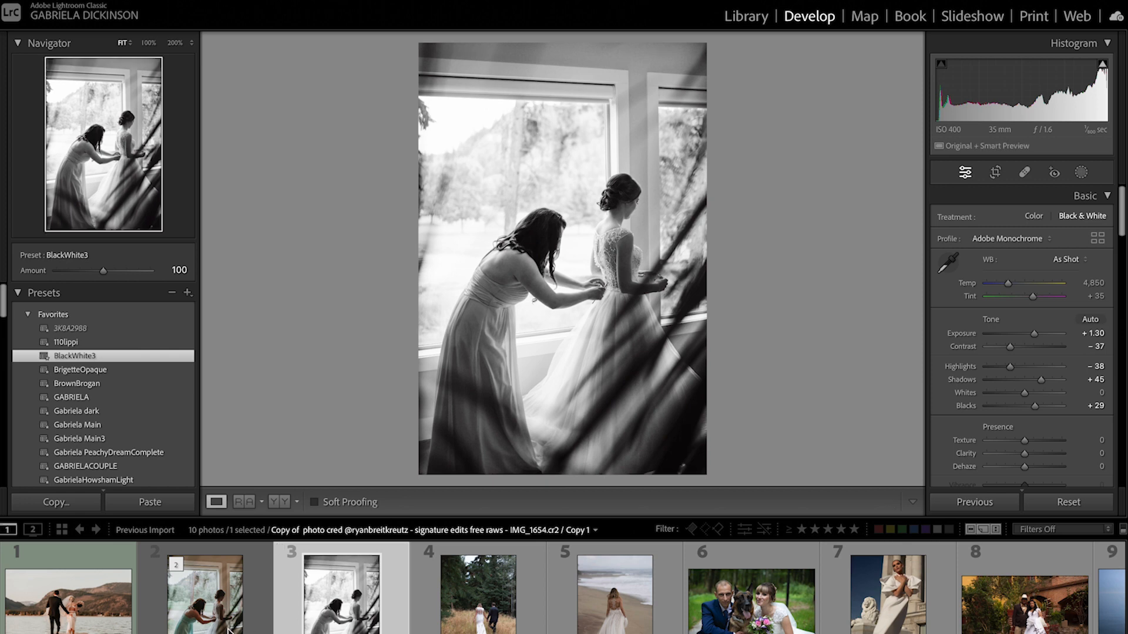
left_click(246, 630)
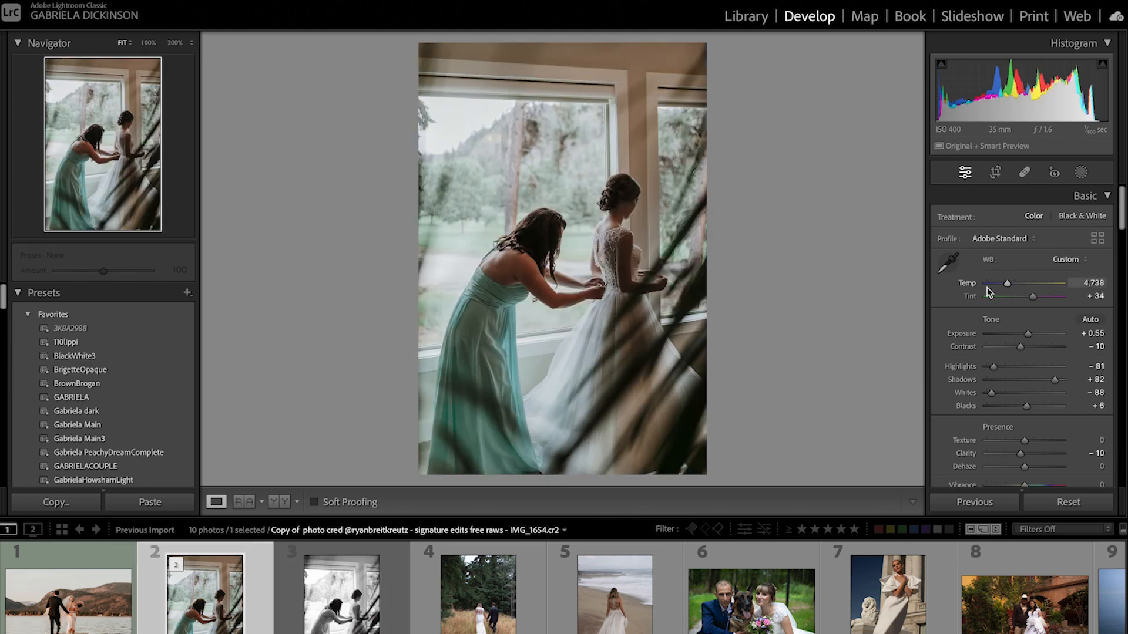
left_click_drag(1032, 330, 1038, 336)
left_click_drag(1007, 284, 1011, 285)
key("backslash")
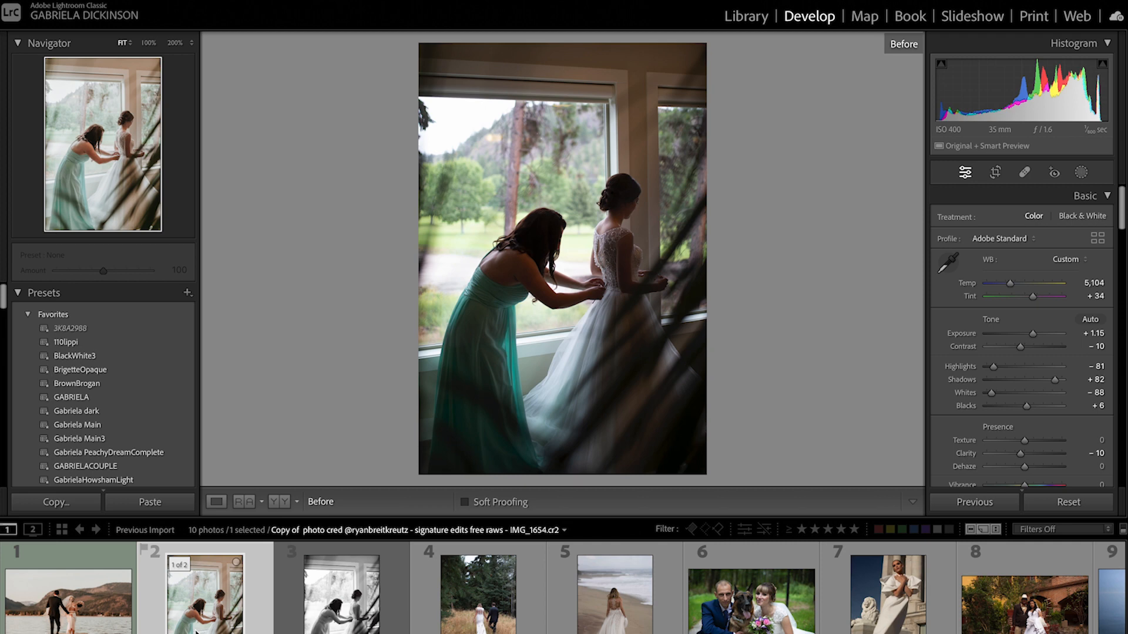
key("backslash")
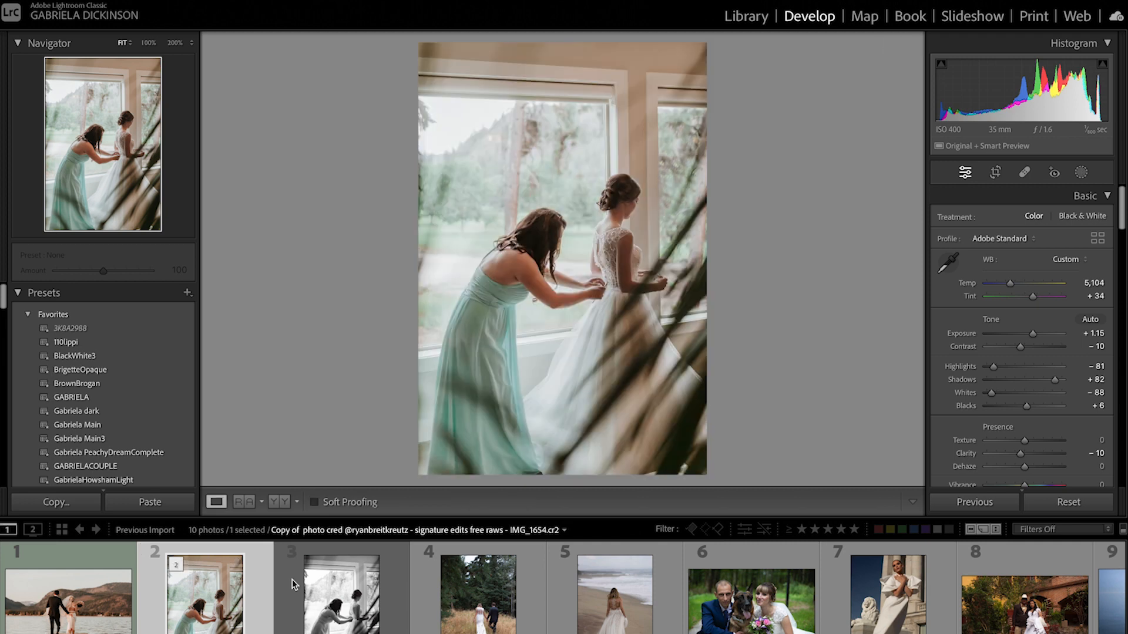
Step: Assign the green colour label to the edited colour photo and its black-and-white copy
left_click(363, 590)
key("8")
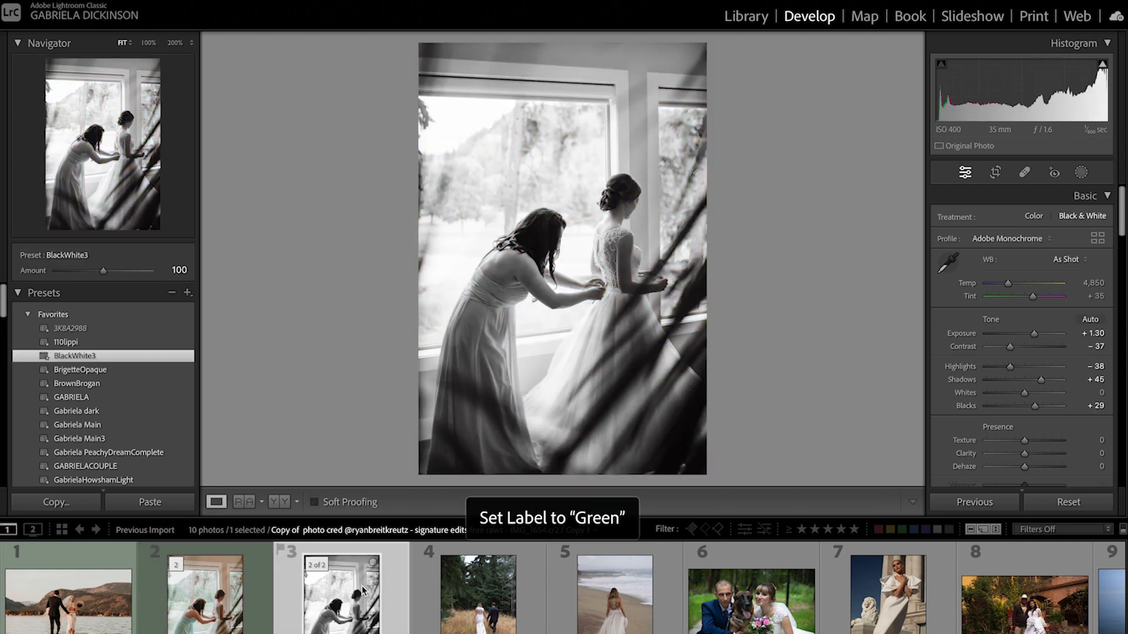
key("8")
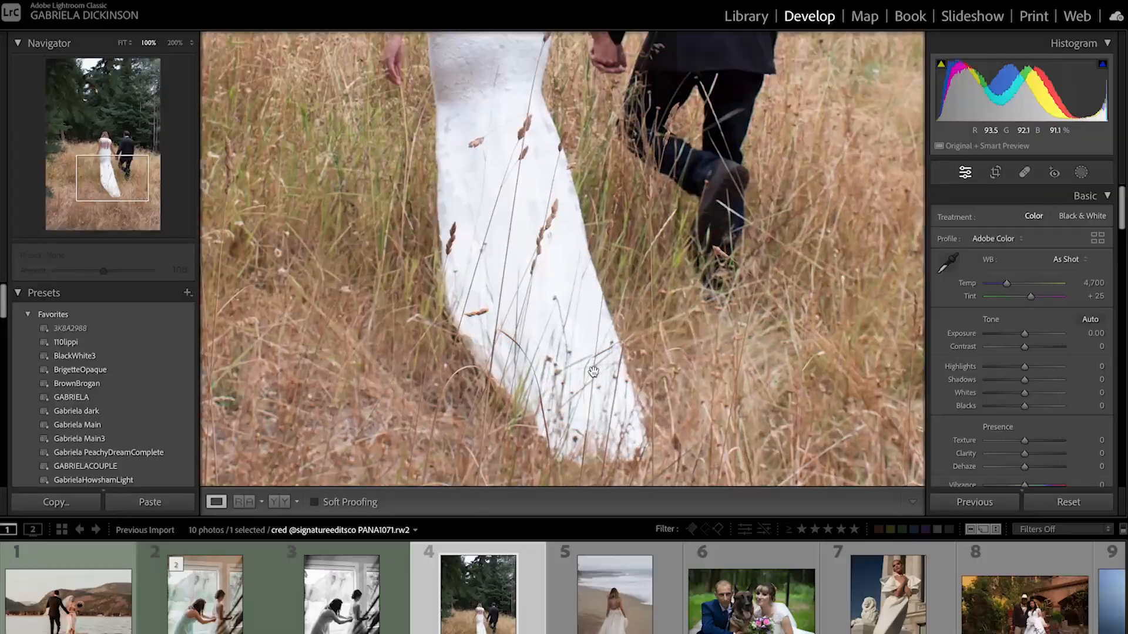
Step: Inspect the photo of the couple walking through the field up close and apply the favourite preset whose name ends in Light
left_click_drag(595, 411, 569, 298)
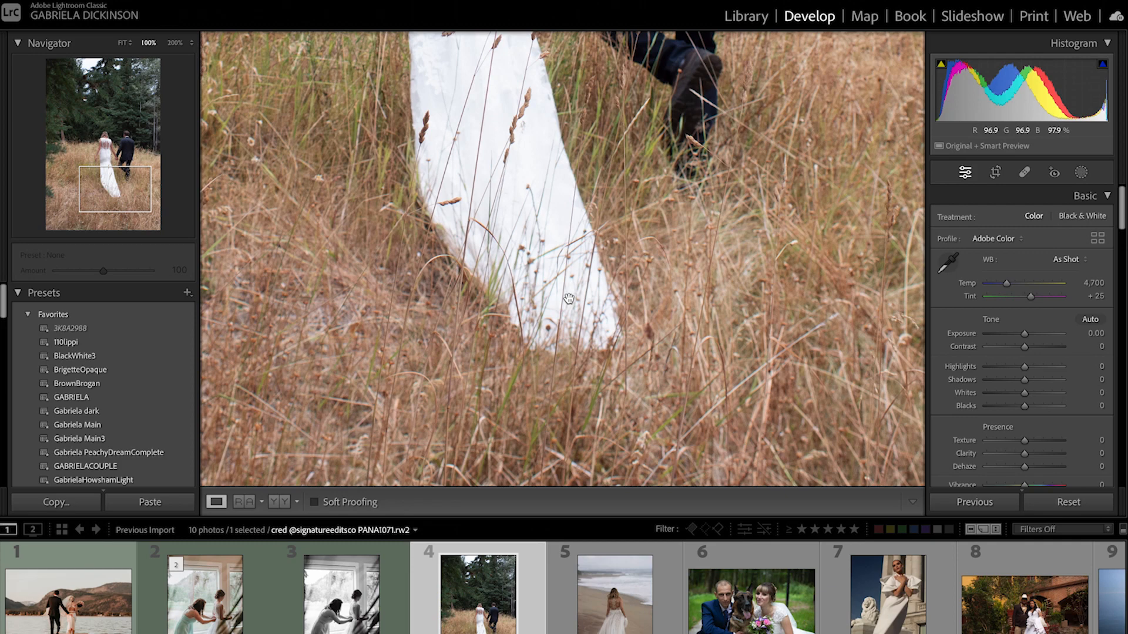
left_click_drag(561, 88, 546, 458)
left_click_drag(546, 305, 660, 446)
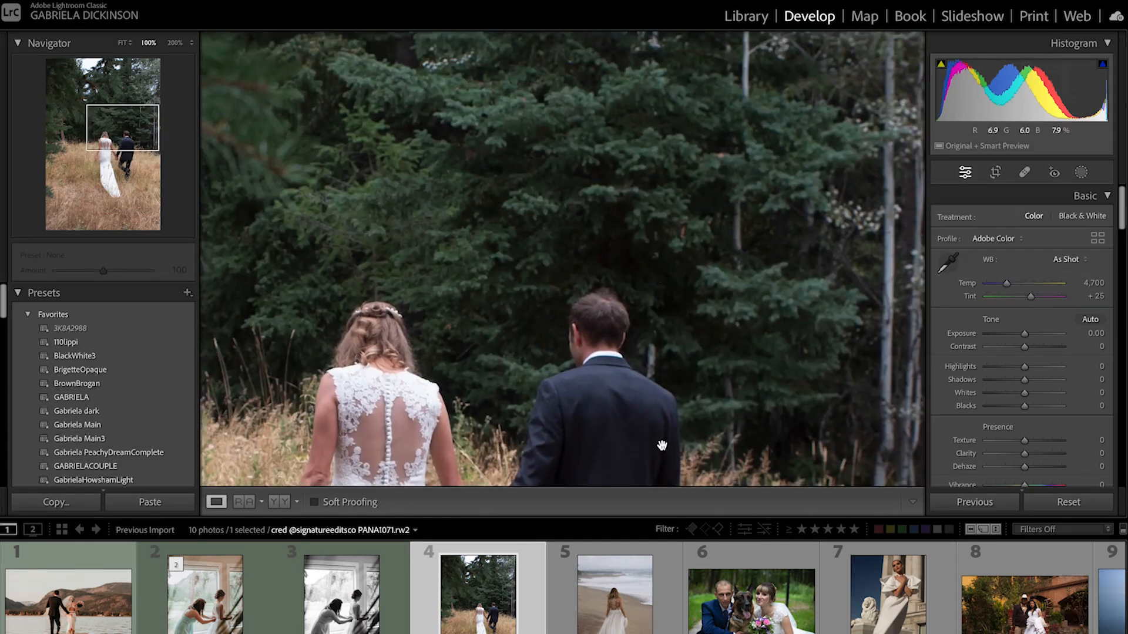
left_click(723, 323)
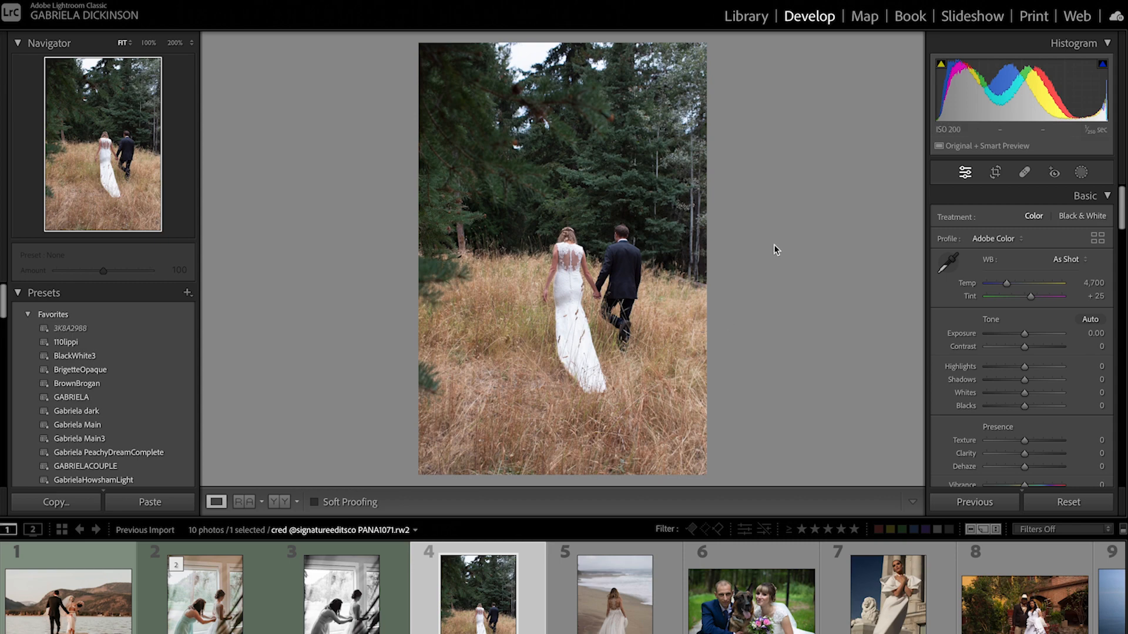
left_click(163, 481)
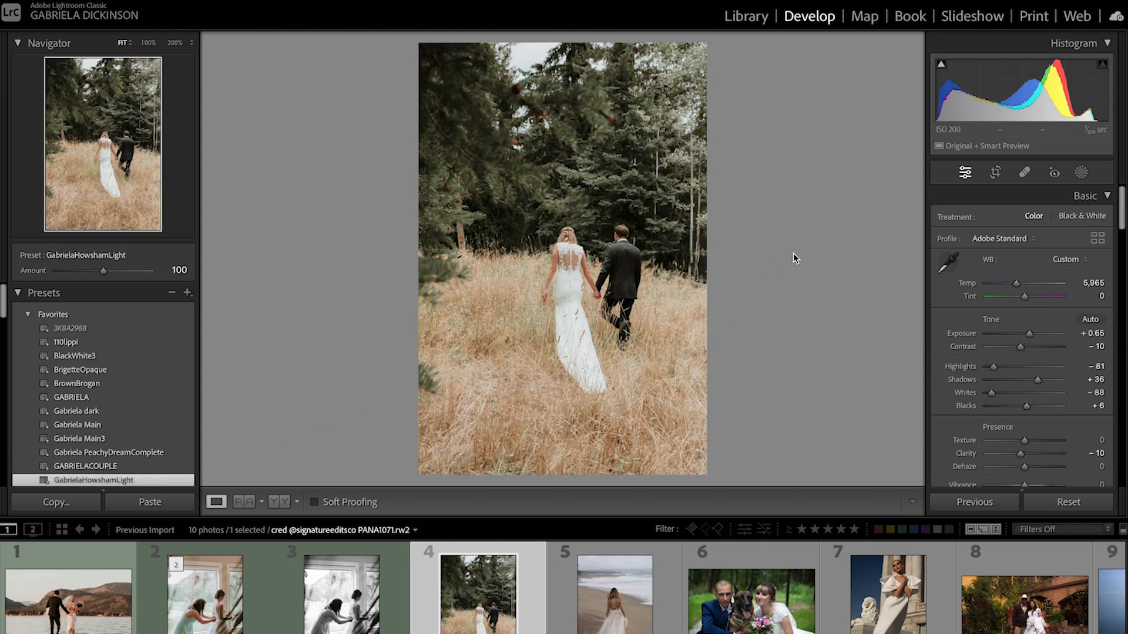
left_click(995, 173)
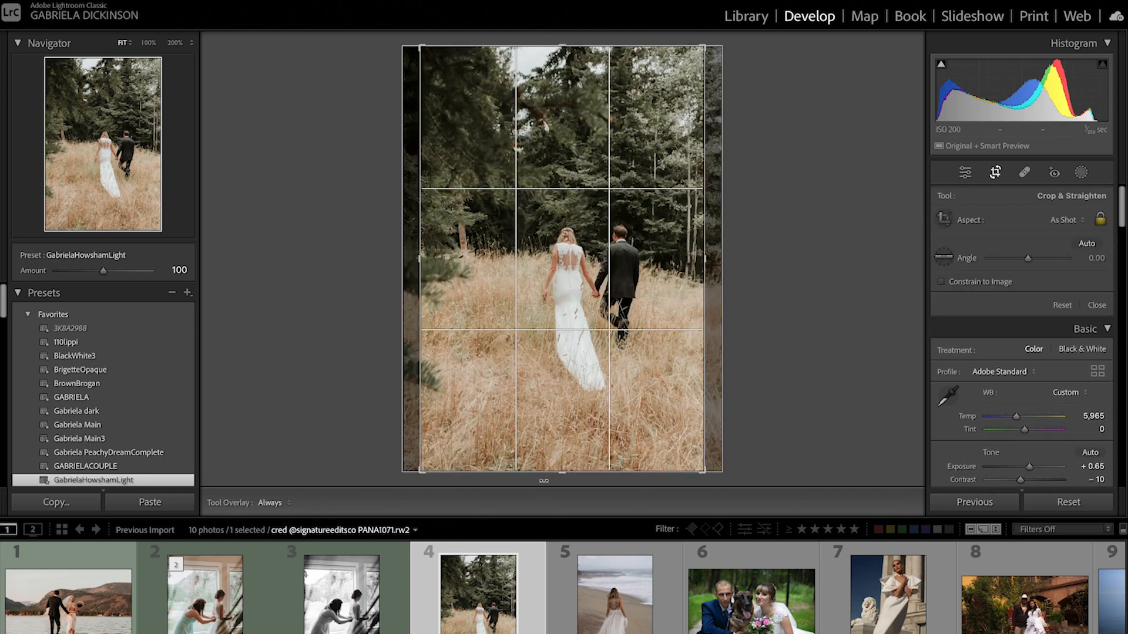
left_click_drag(544, 480, 544, 480)
key("Return")
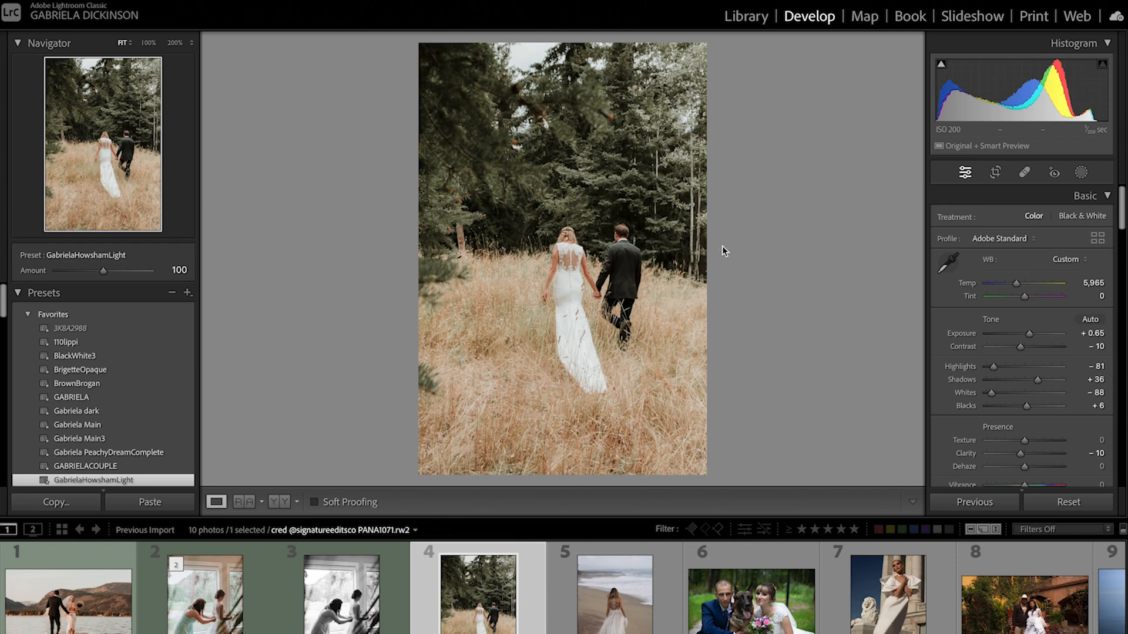
Step: Set the calibration's green primary saturation to −16 and blue primary saturation to −30, and compare the photo with its original
scroll(1034, 304, "down", 10)
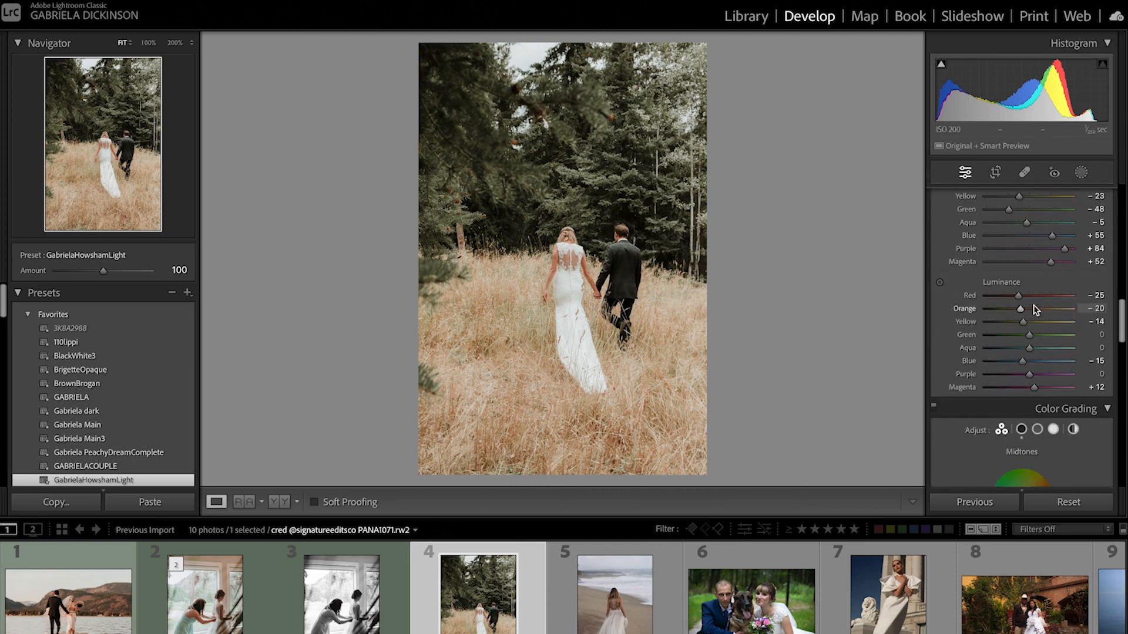
scroll(1034, 305, "down", 10)
mouse_move(1025, 471)
left_mouse_down()
mouse_move(1006, 476)
mouse_move(1016, 472)
left_mouse_up()
mouse_move(1015, 425)
left_mouse_down()
mouse_move(1005, 425)
mouse_move(1033, 425)
mouse_move(1008, 433)
mouse_move(1019, 438)
left_mouse_up()
mouse_move(1007, 477)
left_mouse_down()
mouse_move(989, 472)
mouse_move(1100, 480)
mouse_move(1011, 481)
left_mouse_up()
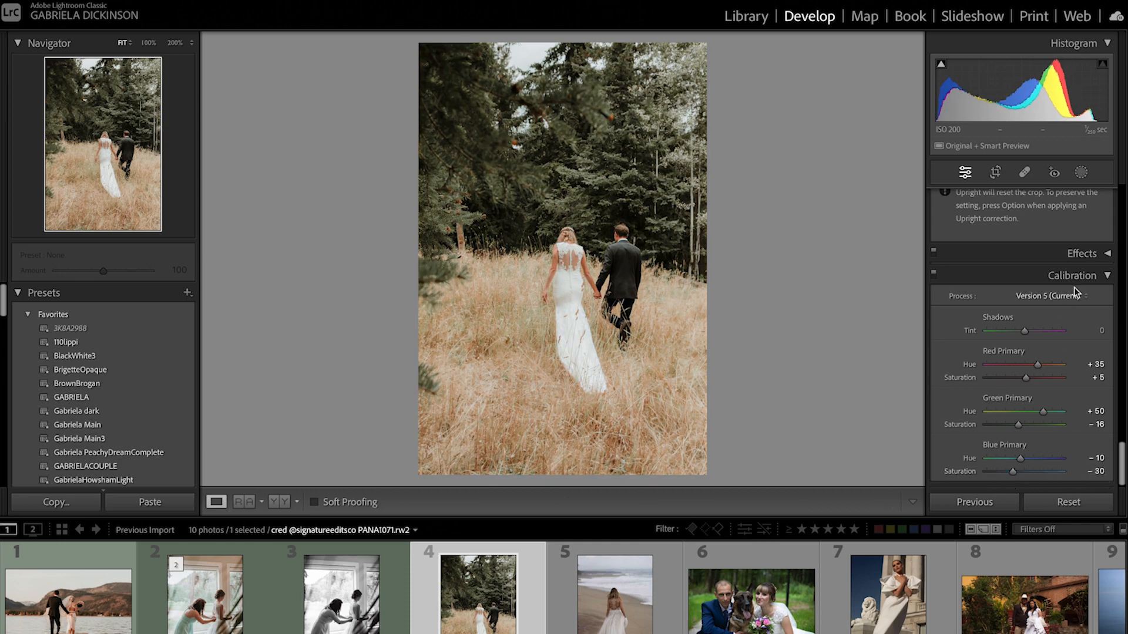
key("backslash")
key("backslash")
Step: Straighten the photo to an angle of −0.94 and reposition the crop so the couple sits further right in the frame
left_click(995, 172)
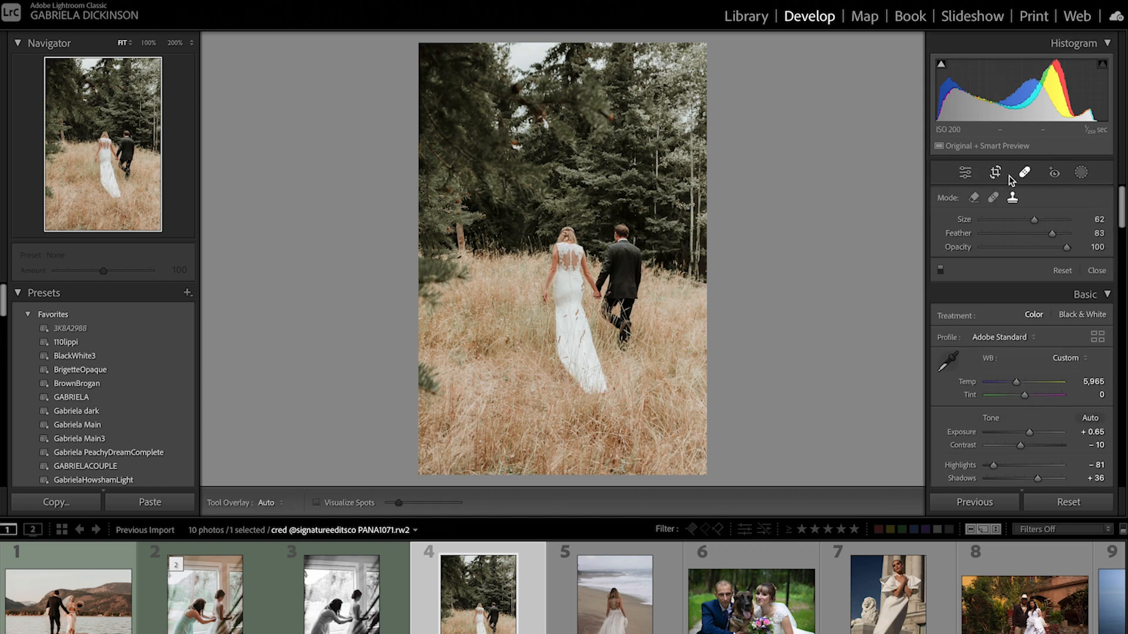
left_click_drag(557, 480, 561, 473)
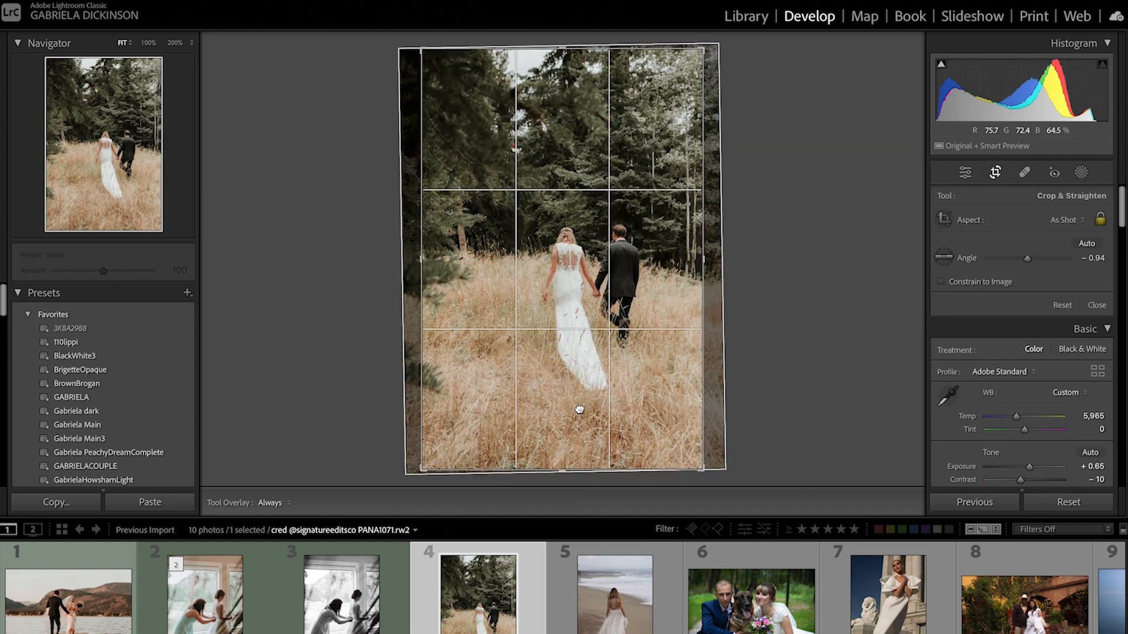
left_click_drag(579, 410, 595, 407)
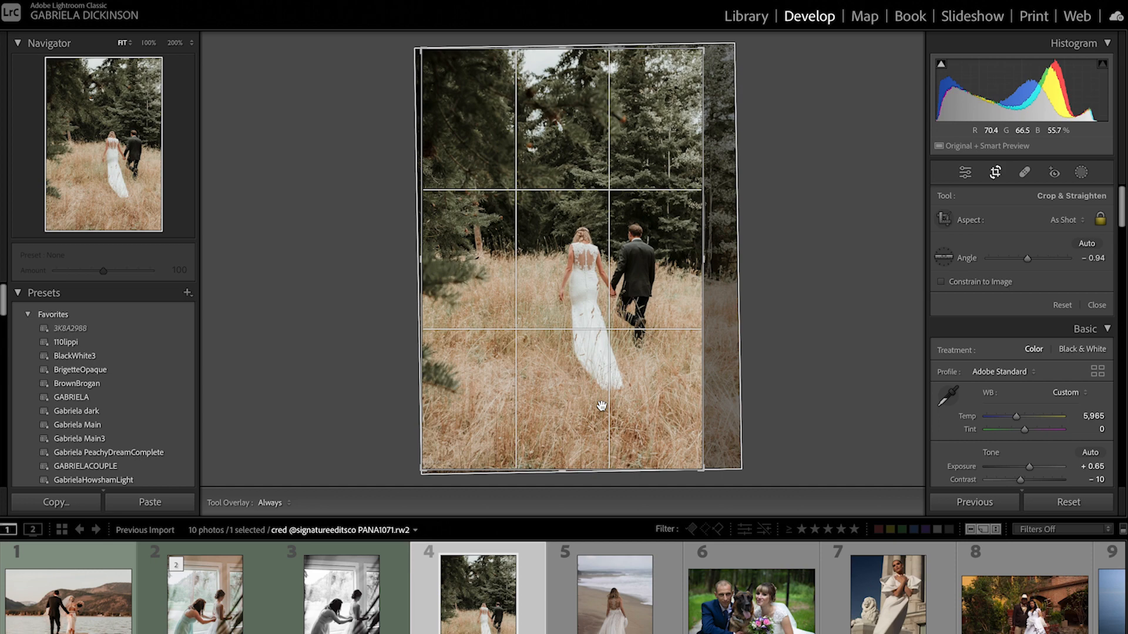
double_click(602, 405)
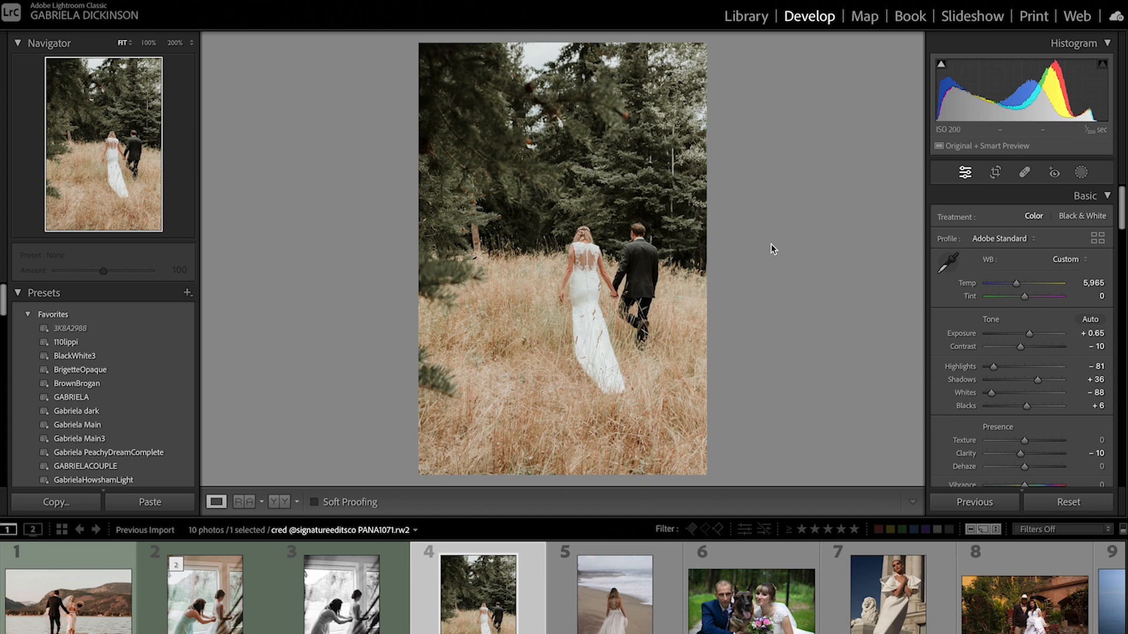
Step: Inspect the couple and the treeline up close and show the info overlay with the capture date and image dimensions
left_click(632, 291)
left_click_drag(697, 297, 710, 194)
left_click(711, 197)
key("i")
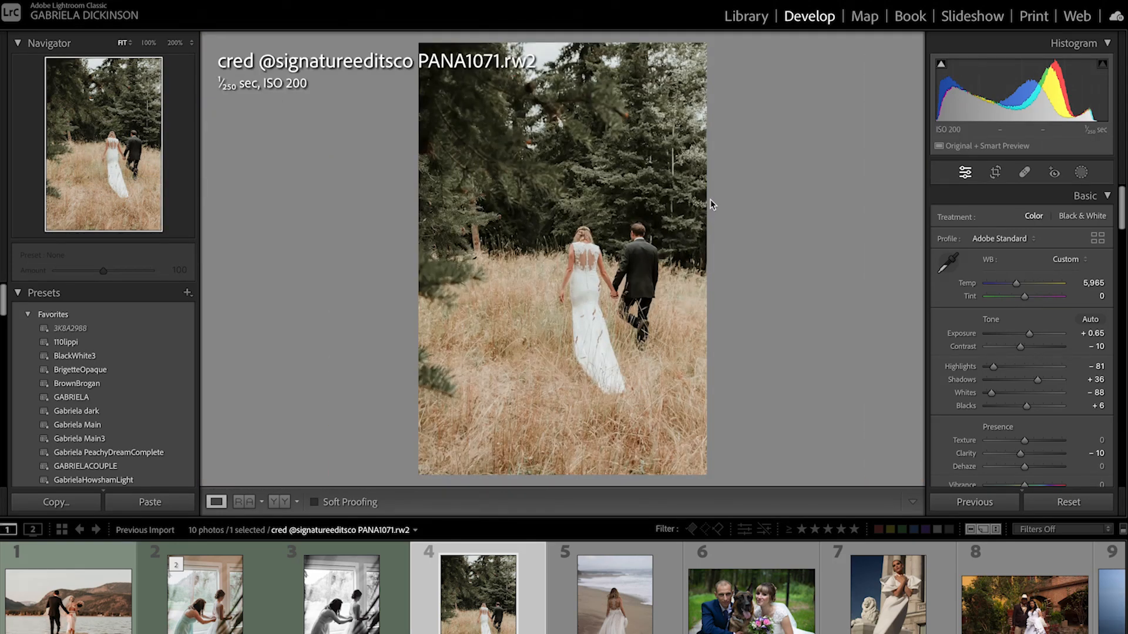
key("i")
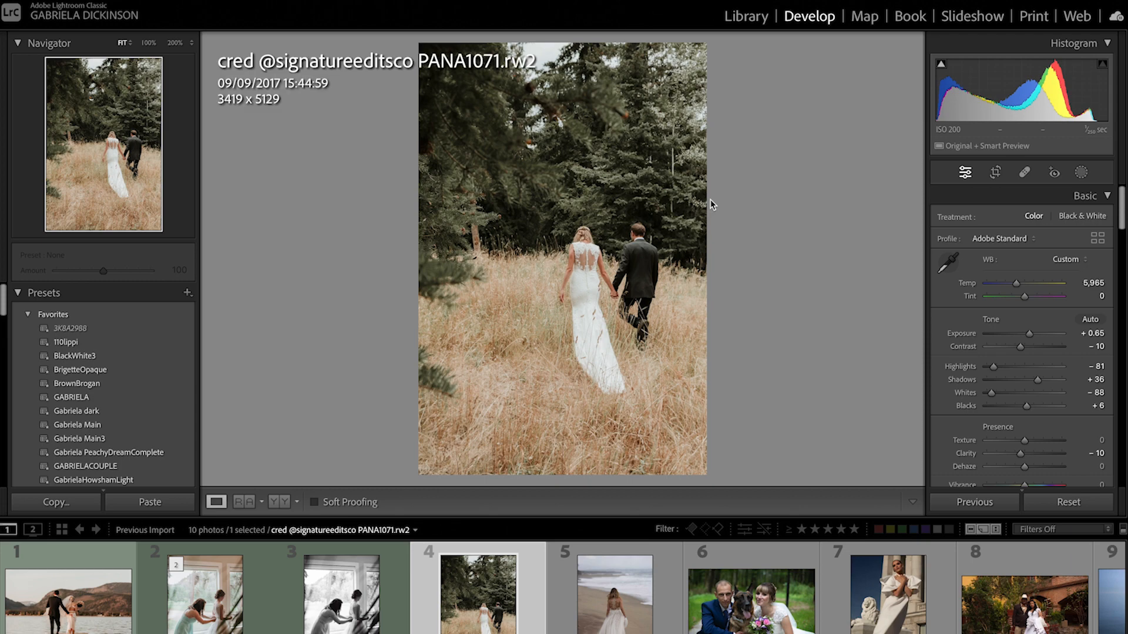
left_click(605, 267)
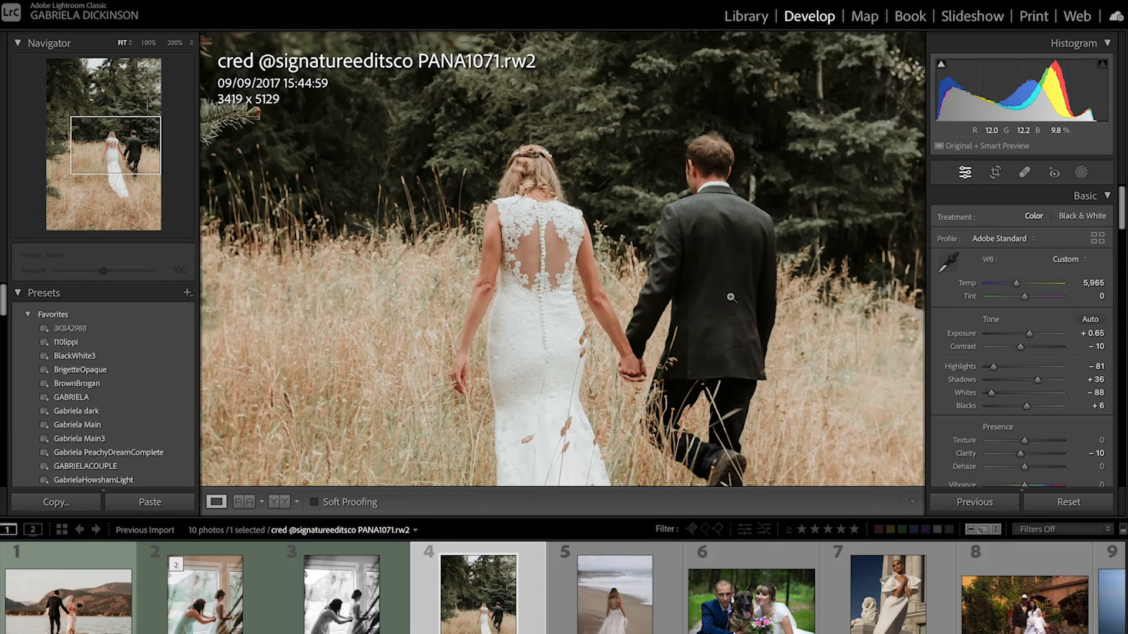
left_click(731, 293)
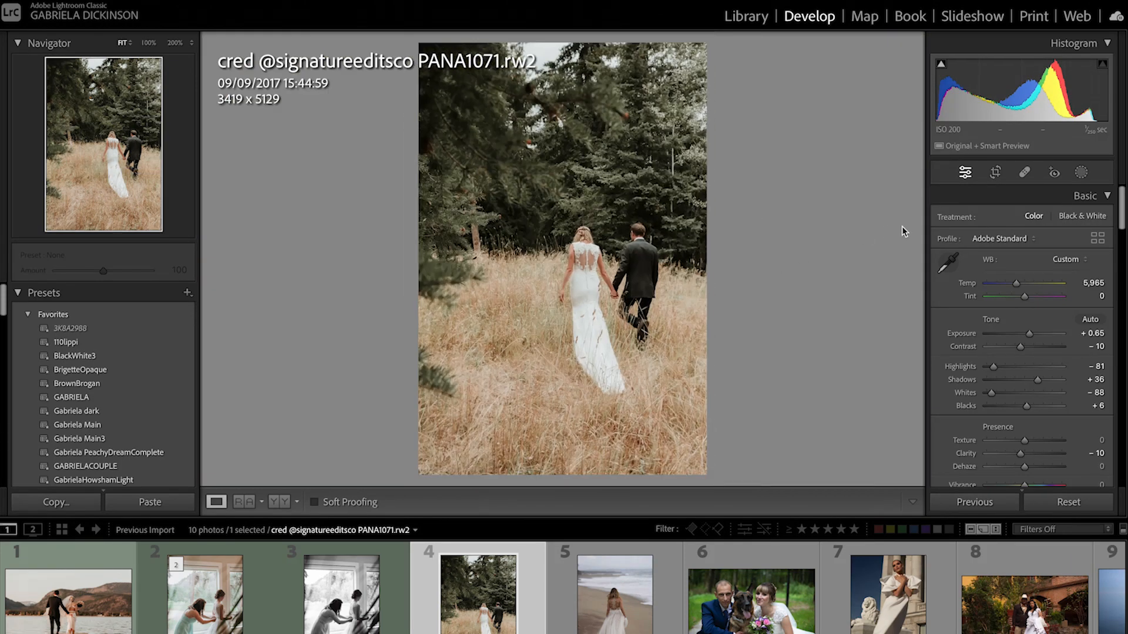
Step: Straighten the crop further to an angle of −1.51 and apply it
left_click(995, 172)
left_click_drag(574, 478, 576, 482)
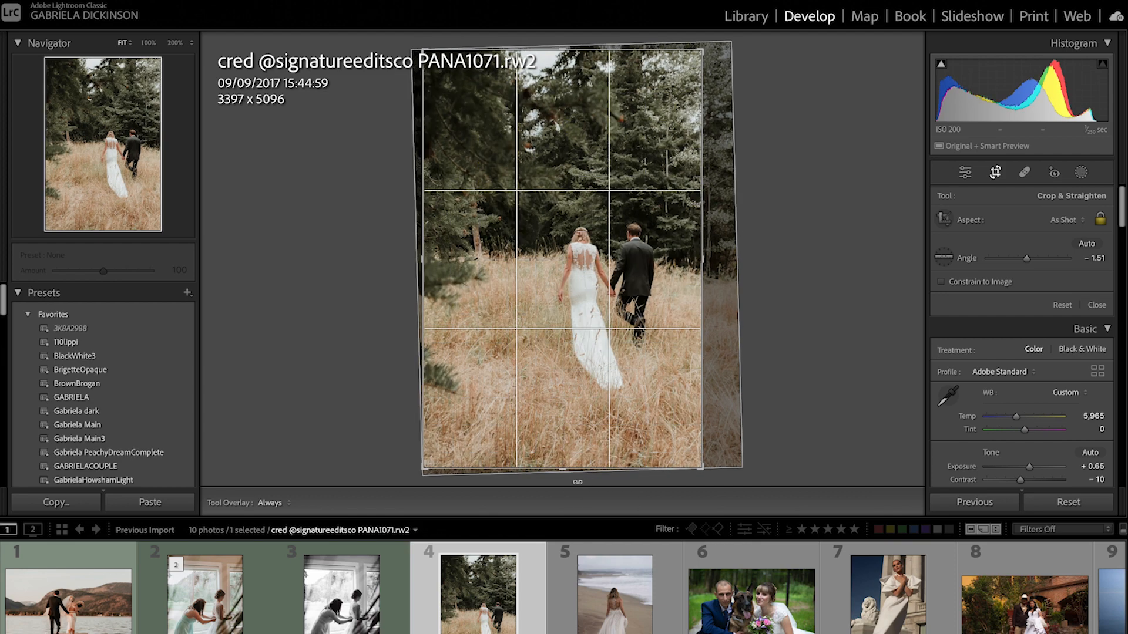
key("Return")
Step: Create a subject mask of the couple, hide its overlay, and set its sharpness to 43 and noise to 40
left_click(1081, 172)
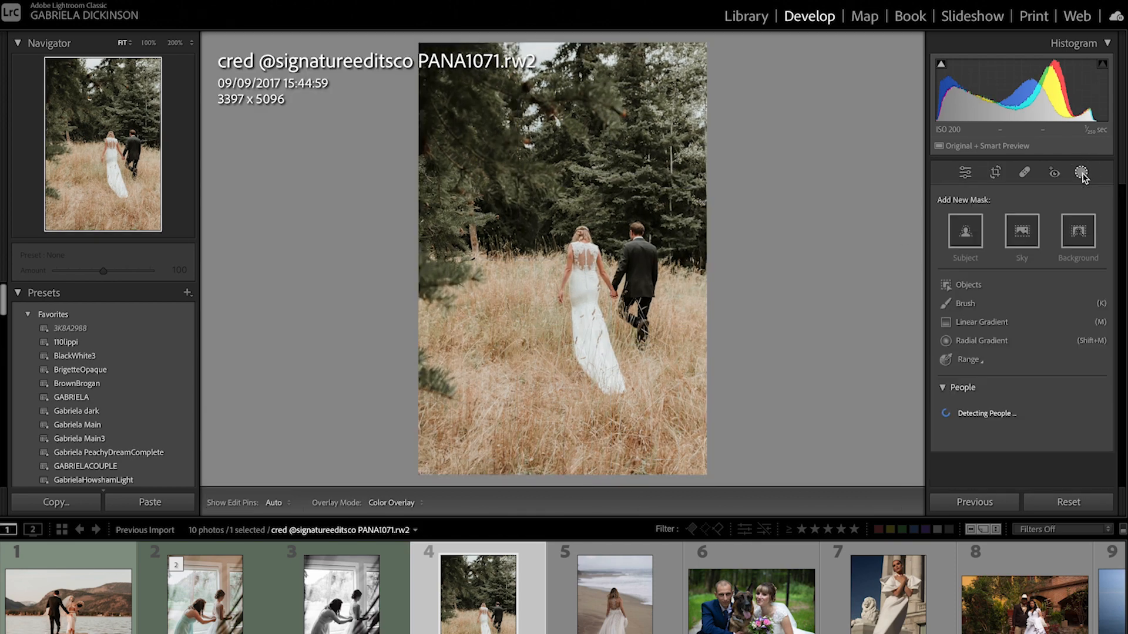
left_click(976, 231)
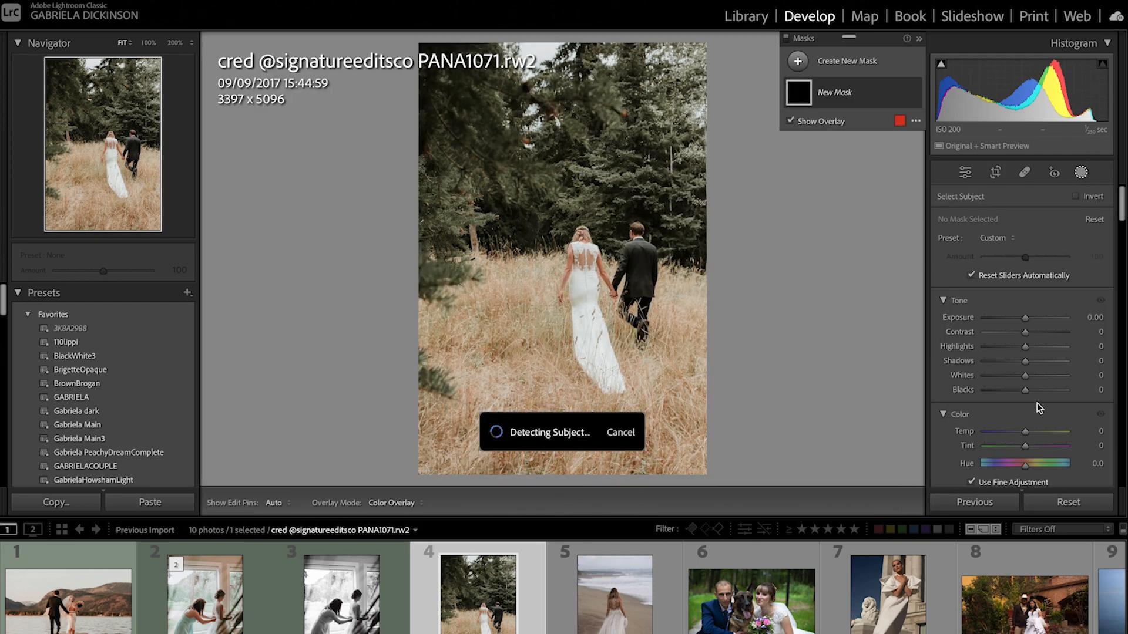
scroll(1033, 417, "down", 5)
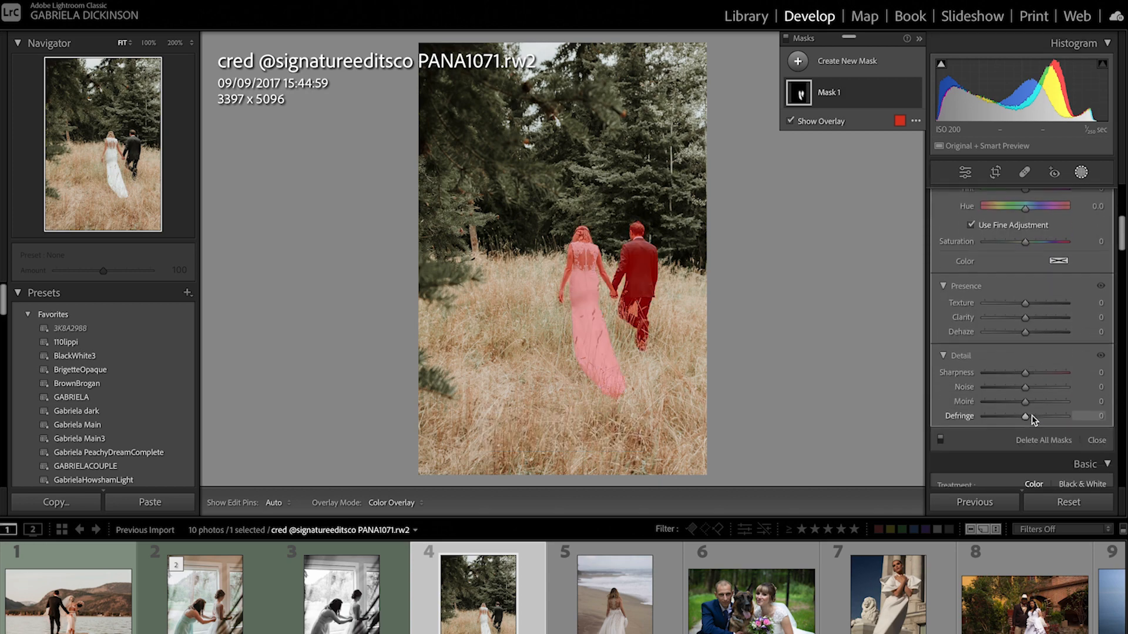
key("o")
left_click(1042, 373)
left_click(1042, 386)
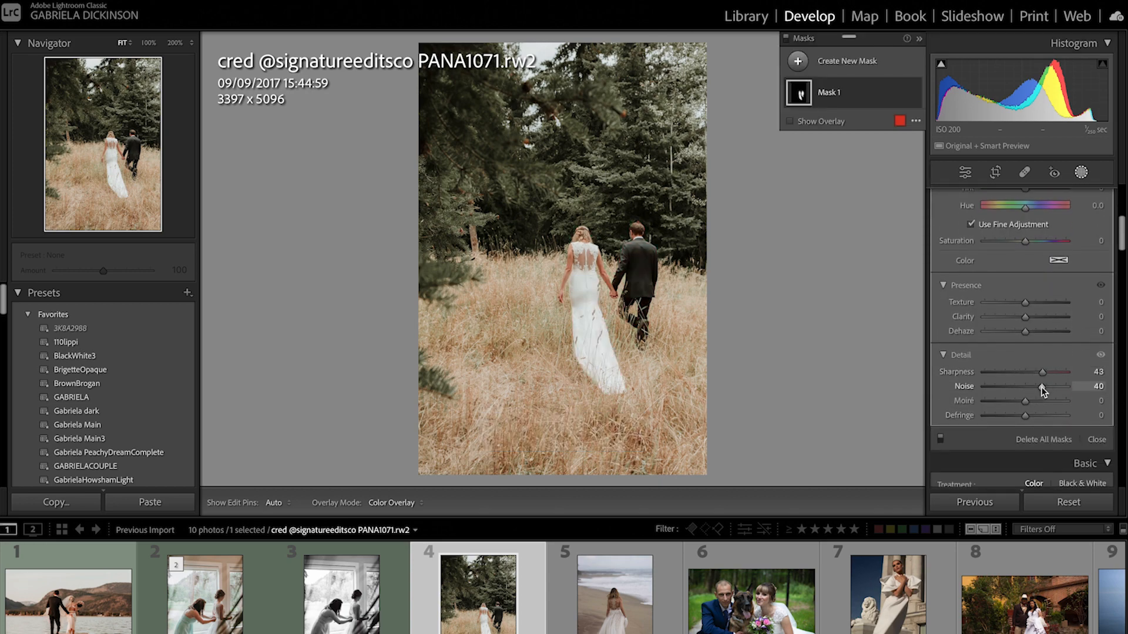
Step: Duplicate and invert the couple's mask, and soften the surroundings with texture −22 and clarity −17
right_click(897, 98)
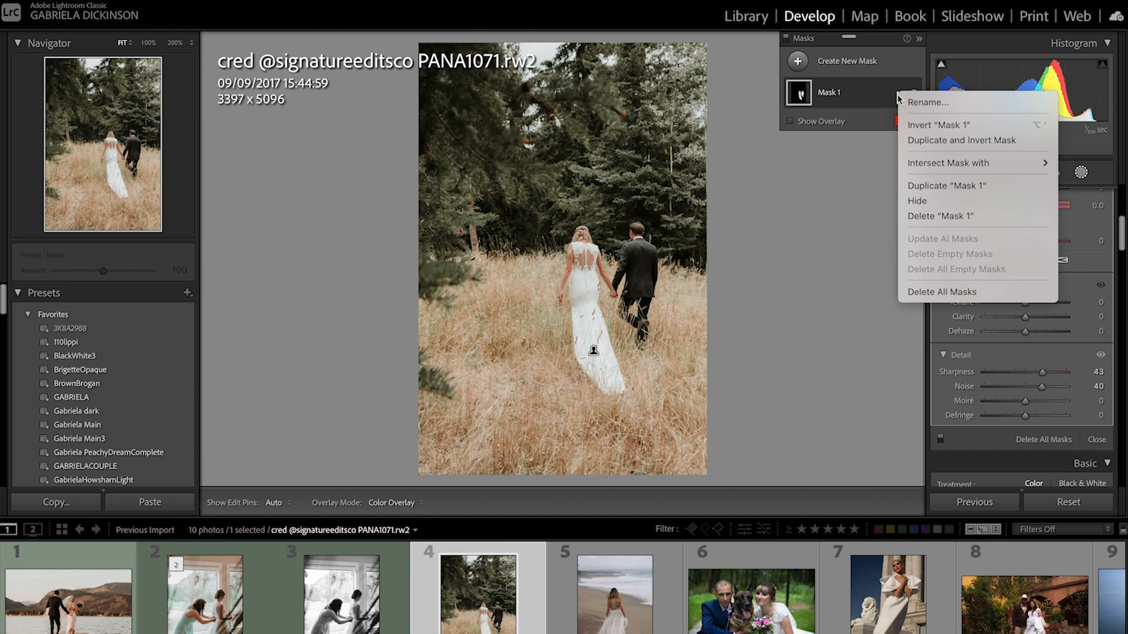
left_click(949, 141)
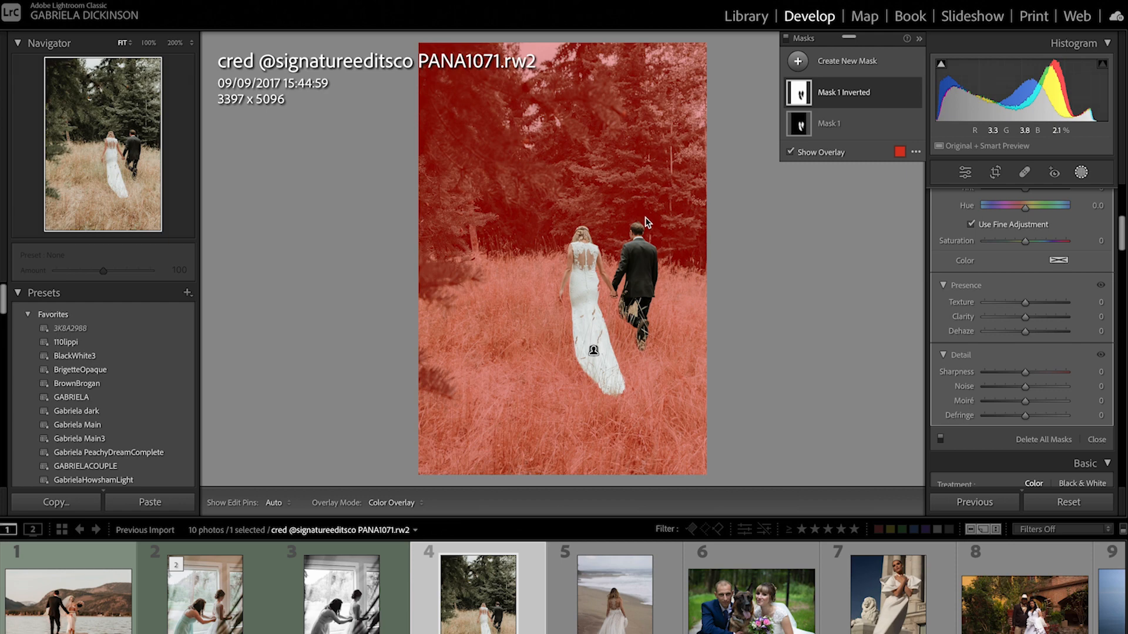
scroll(1026, 275, "up", 1)
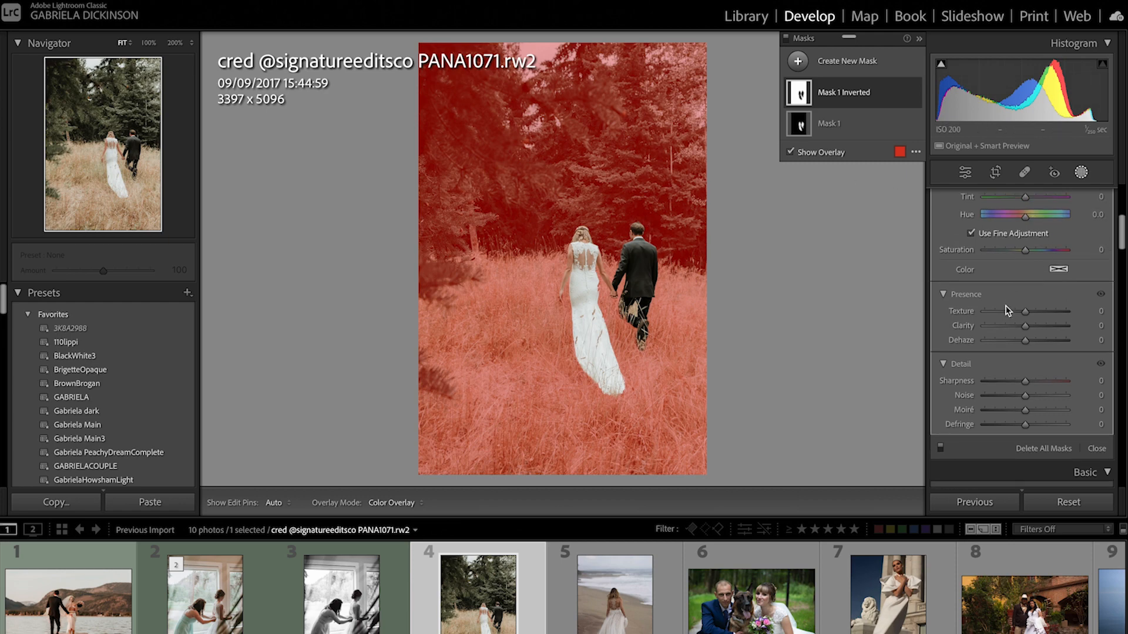
left_click(1002, 311)
left_click(1002, 326)
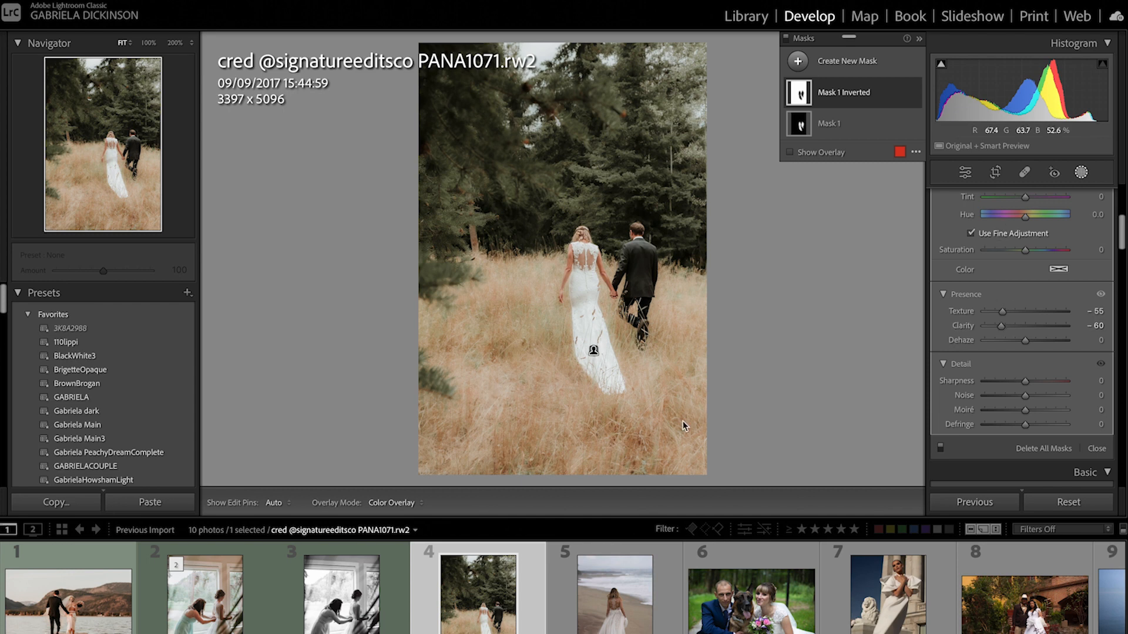
left_click_drag(1002, 311, 1016, 312)
left_click(1017, 328)
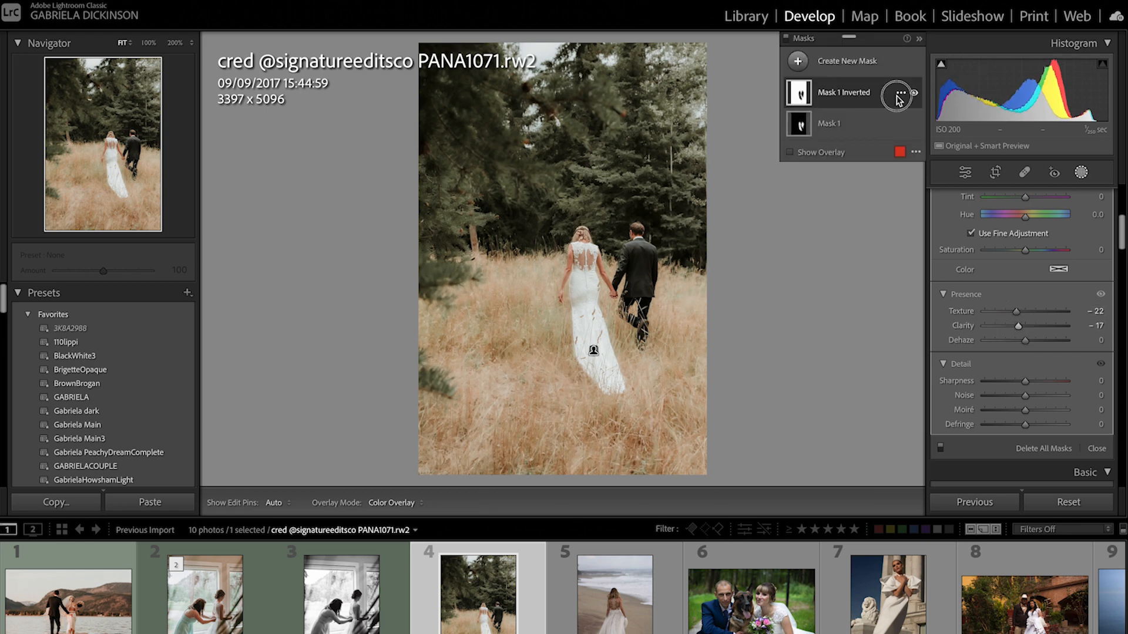
Step: Intersect the inverted mask with a linear gradient that fades out across the lower field, and finish masking
left_click(899, 94)
mouse_move(941, 168)
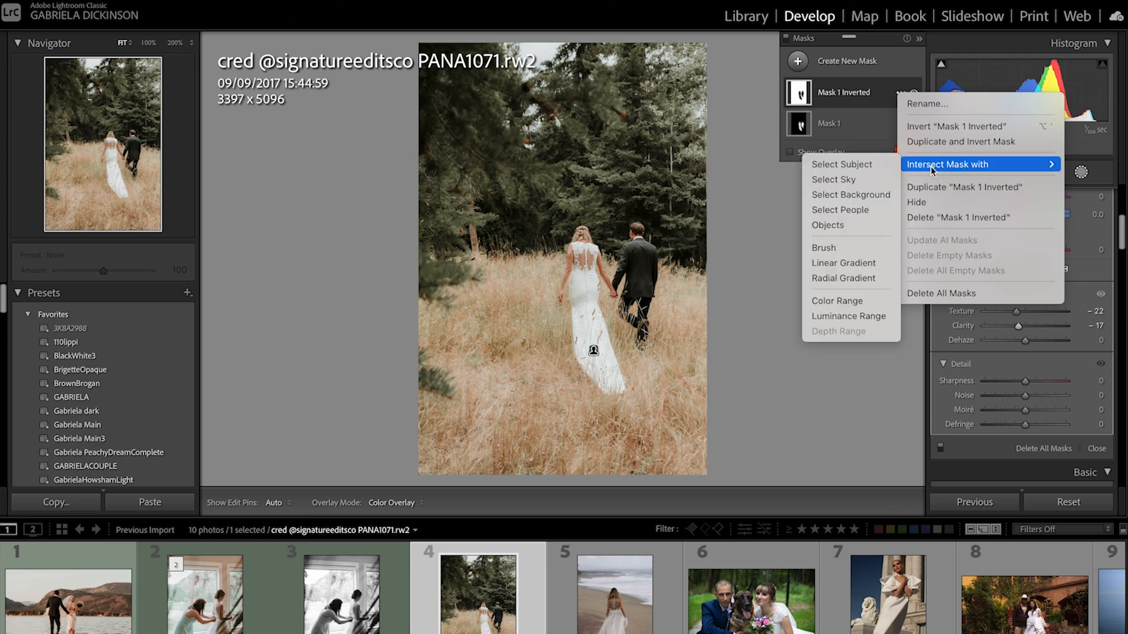
left_click(856, 265)
left_click_drag(542, 347, 545, 466)
left_click_drag(547, 407, 556, 330)
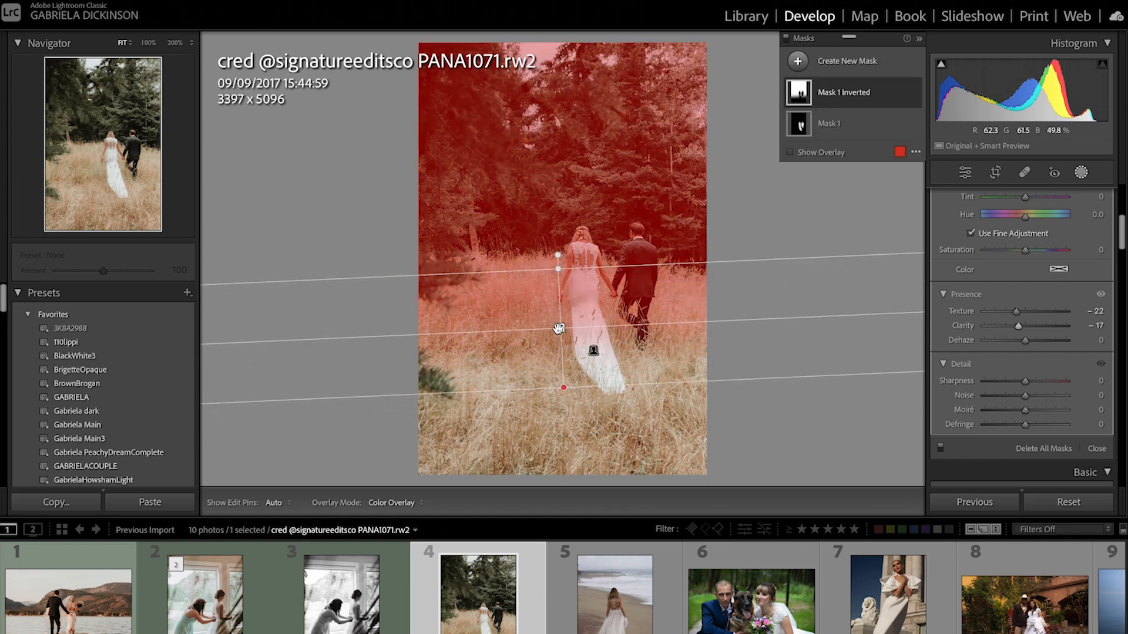
left_click(1081, 173)
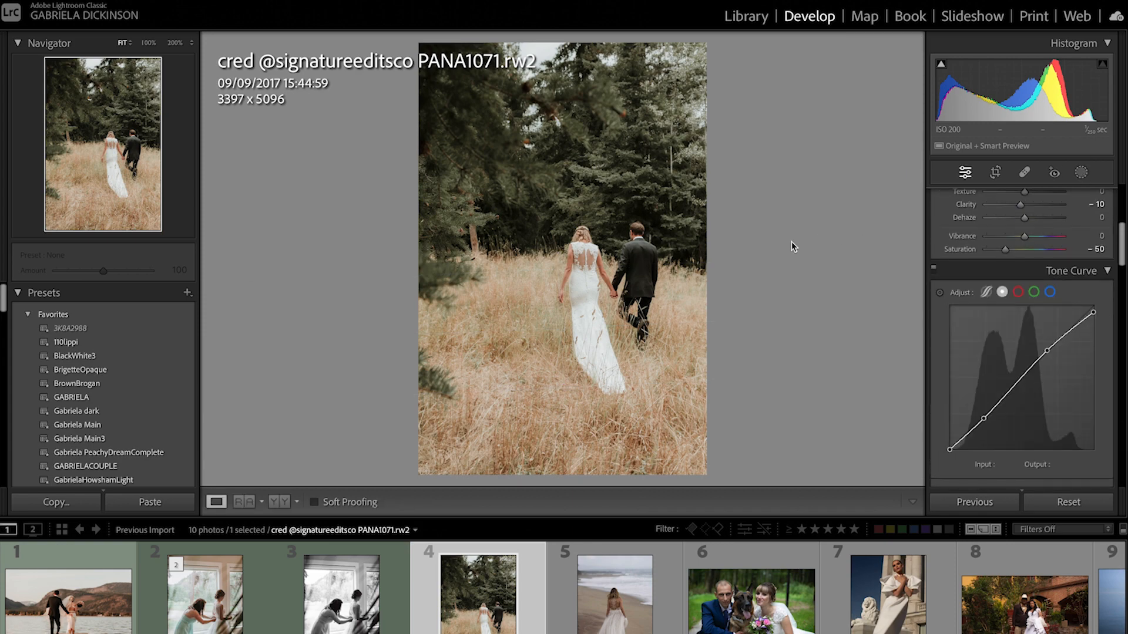
Step: Compare the photo with its original and set the green saturation to −100
key("backslash")
key("backslash")
scroll(1077, 400, "down", 10)
scroll(1077, 400, "up", 1)
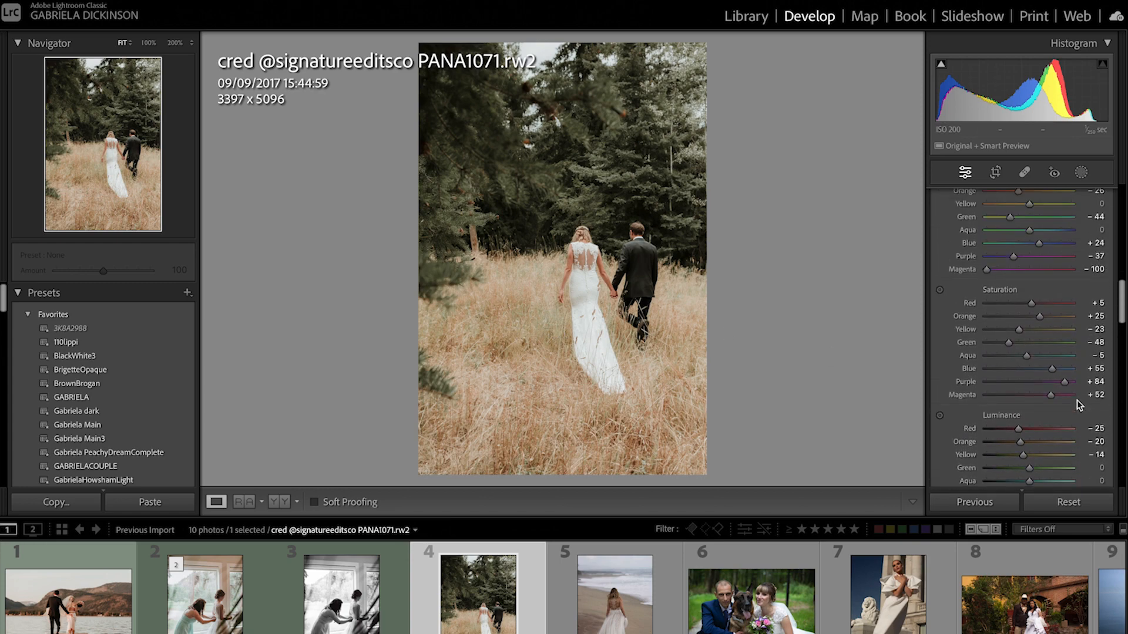
left_click_drag(1008, 303, 1112, 320)
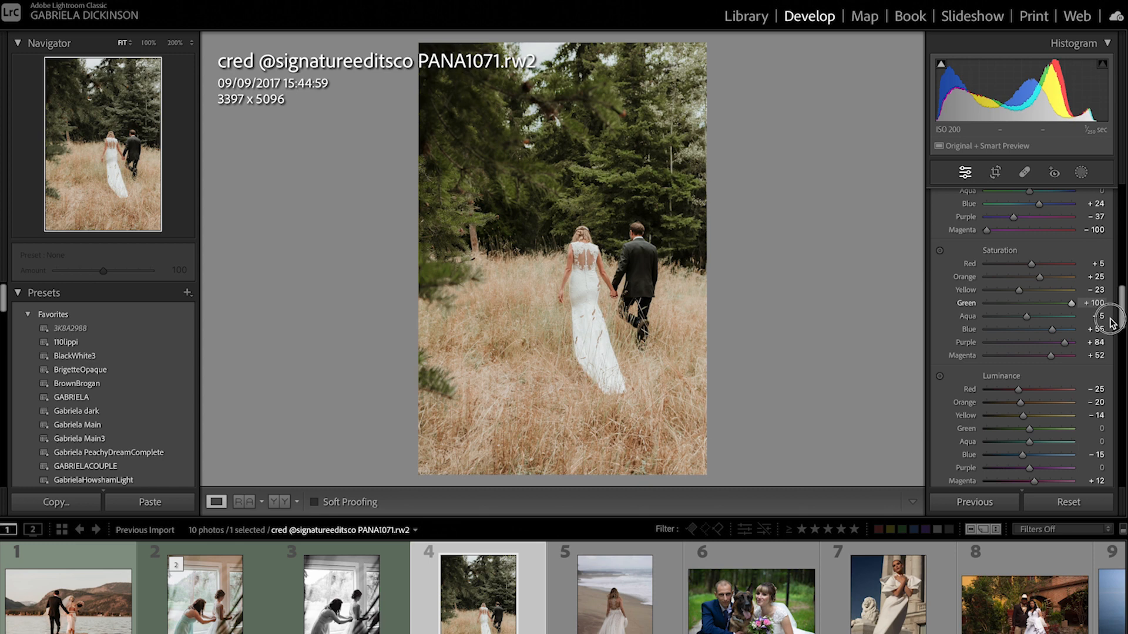
left_click_drag(1112, 322, 952, 320)
Step: Try a green hue of +100 and undo the change
scroll(1037, 325, "up", 3)
left_click_drag(1012, 263, 1077, 267)
key("ctrl+z")
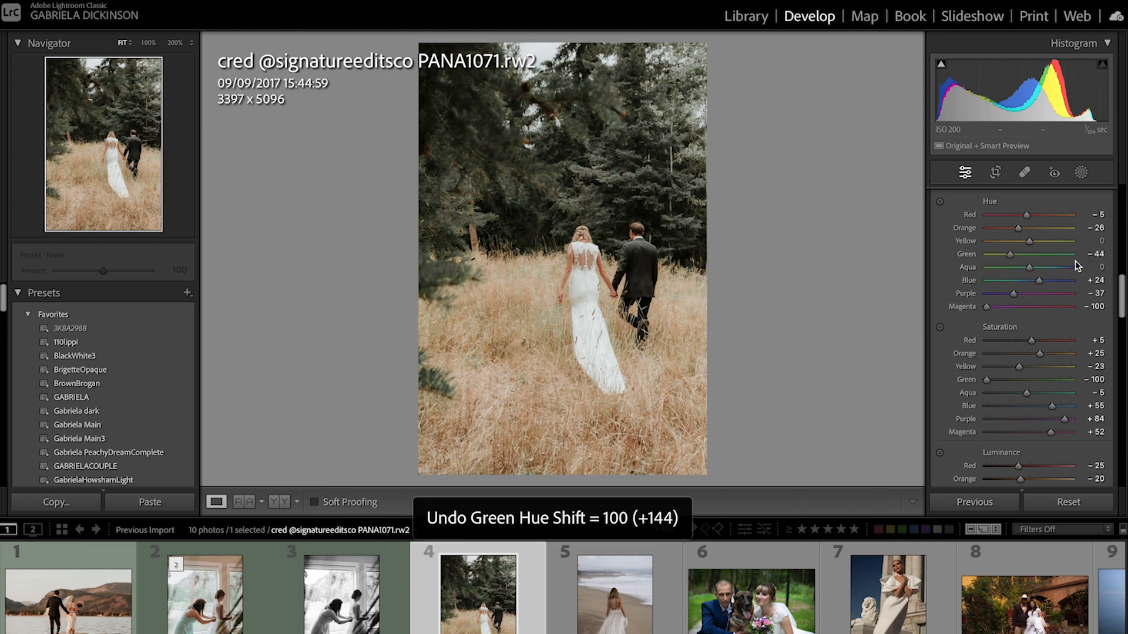
Step: Try boosting the dry grass with targeted saturation to orange +55 and yellow +14, and undo the change
scroll(1040, 334, "down", 2)
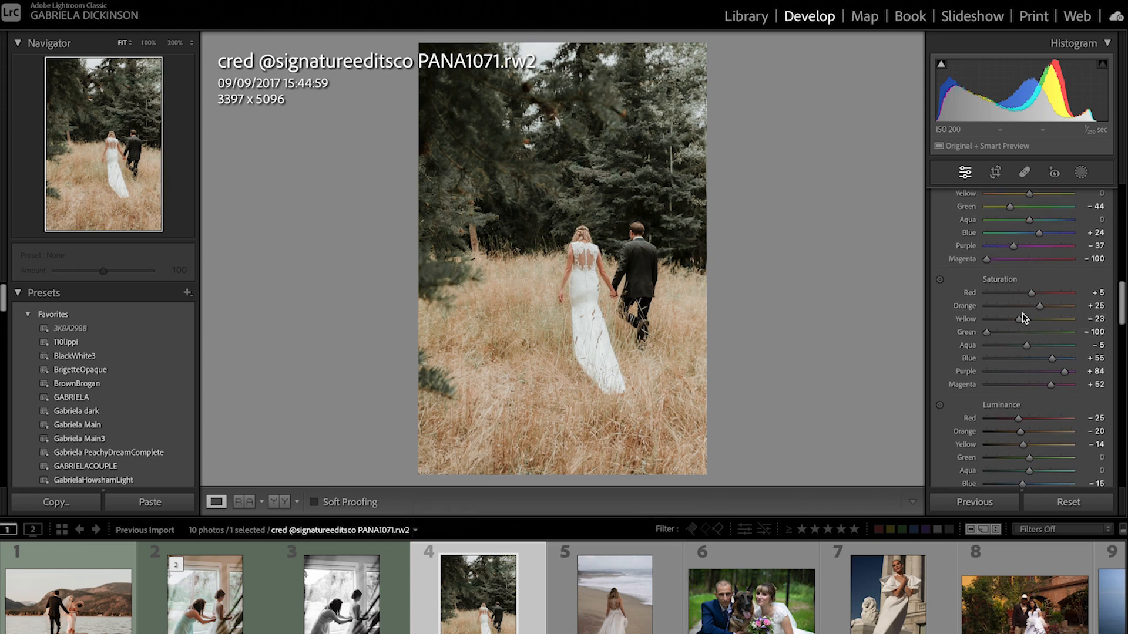
left_click(940, 281)
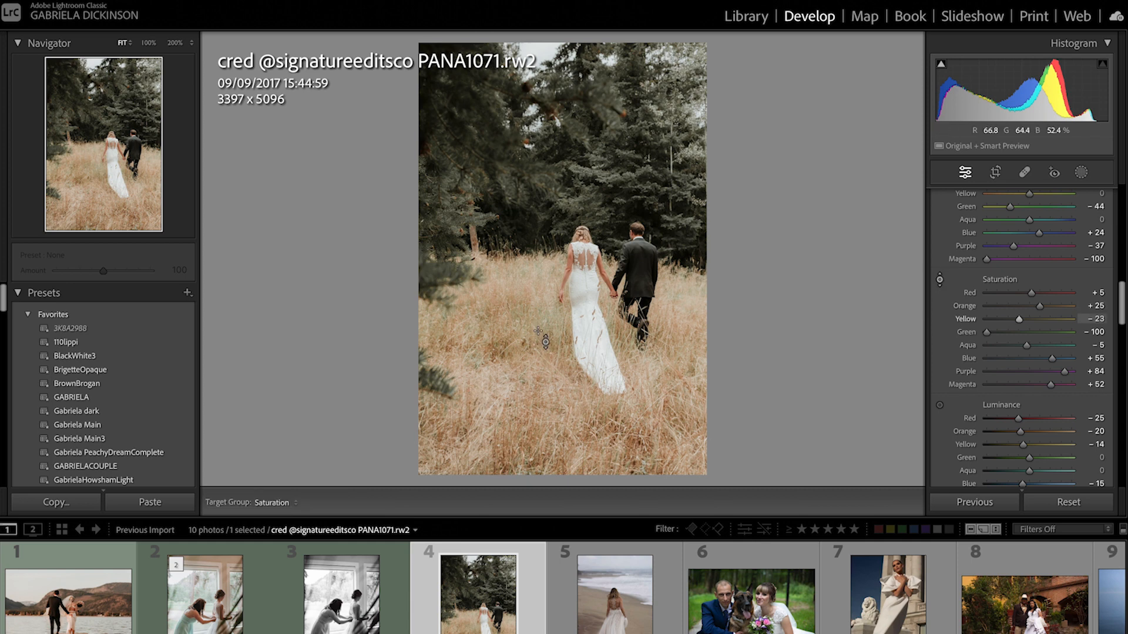
left_click_drag(541, 318, 541, 293)
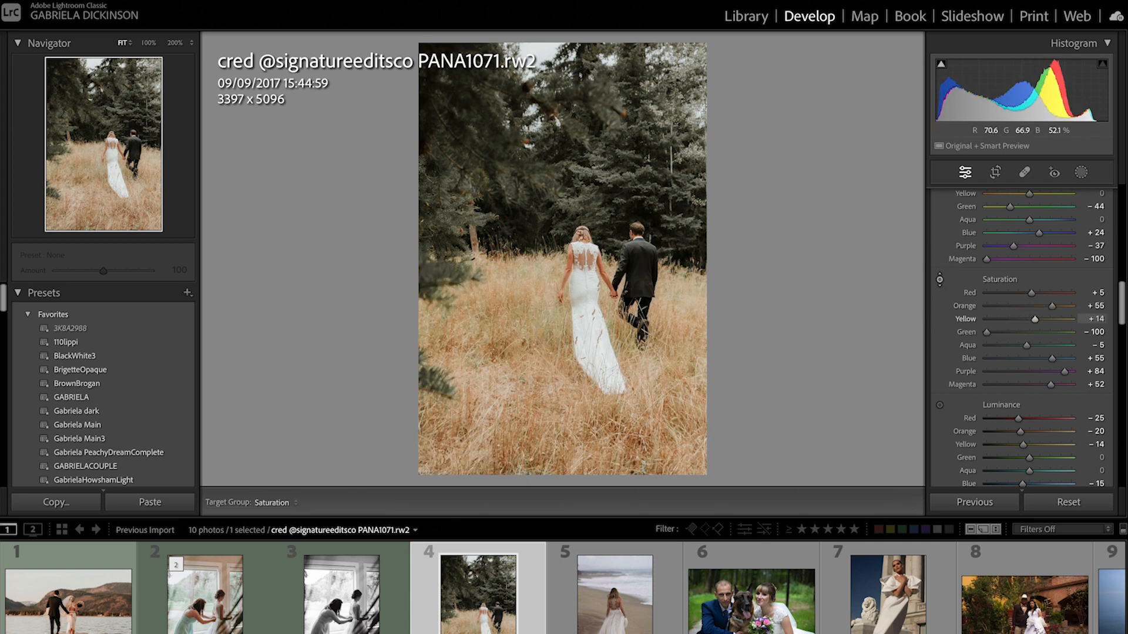
key("ctrl+z")
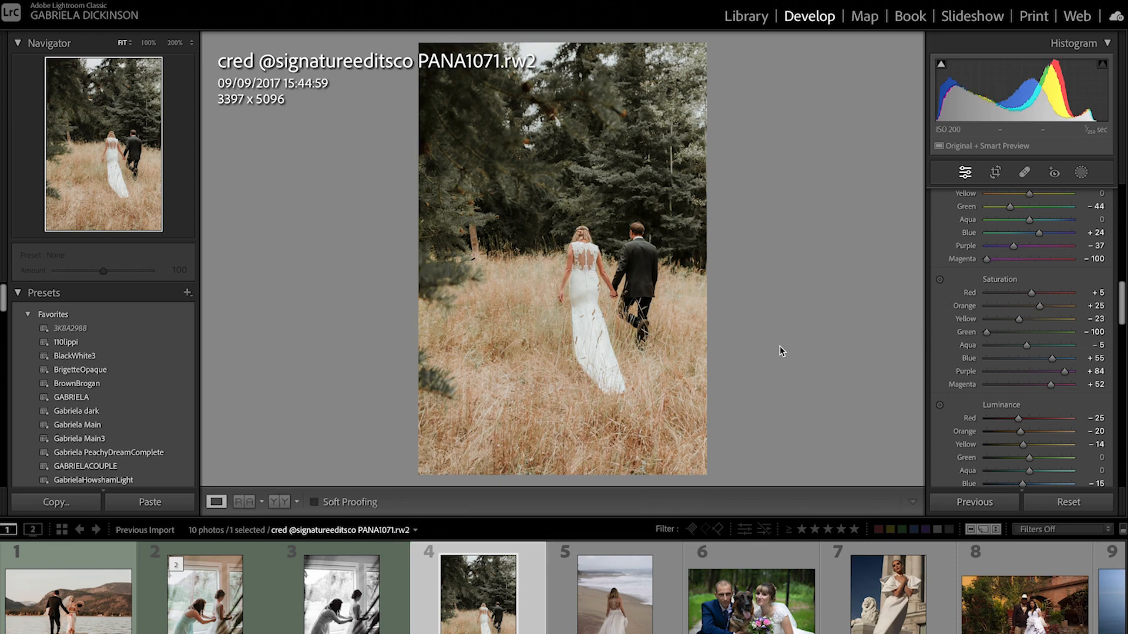
Step: Lower the luminance of the dry grass with a targeted adjustment, setting yellow to −15
key("z")
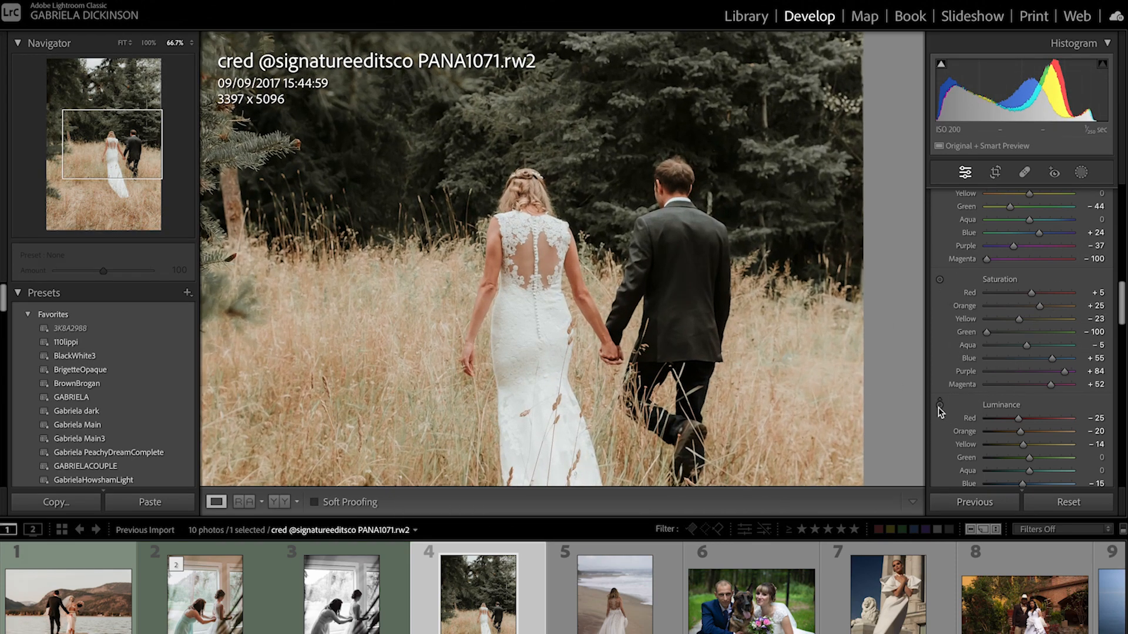
left_click(939, 406)
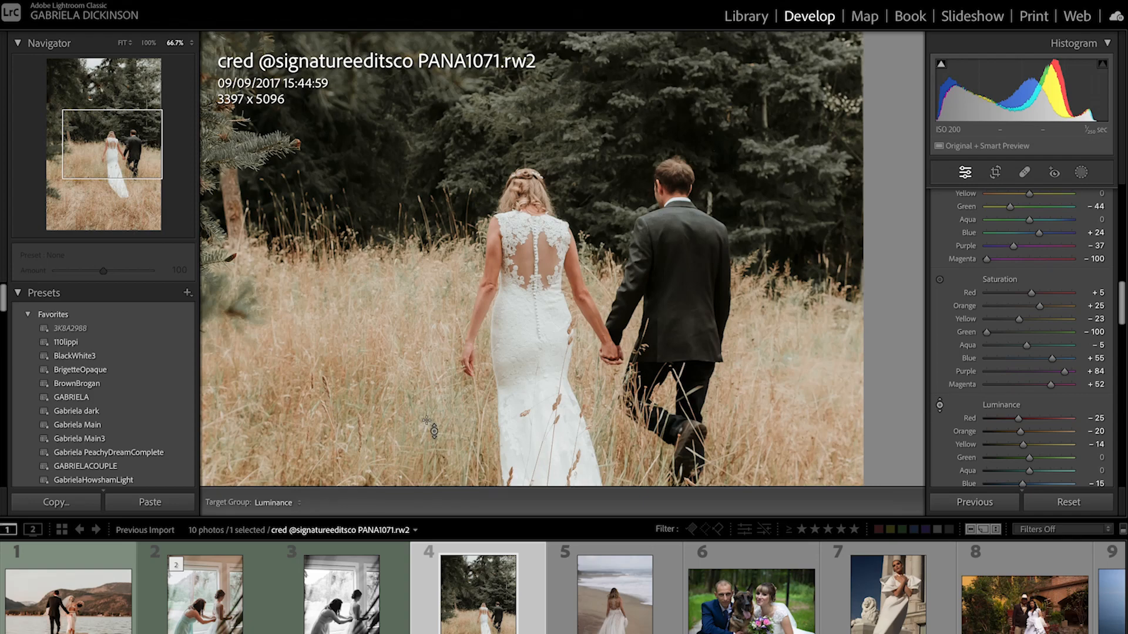
left_click_drag(465, 455, 465, 438)
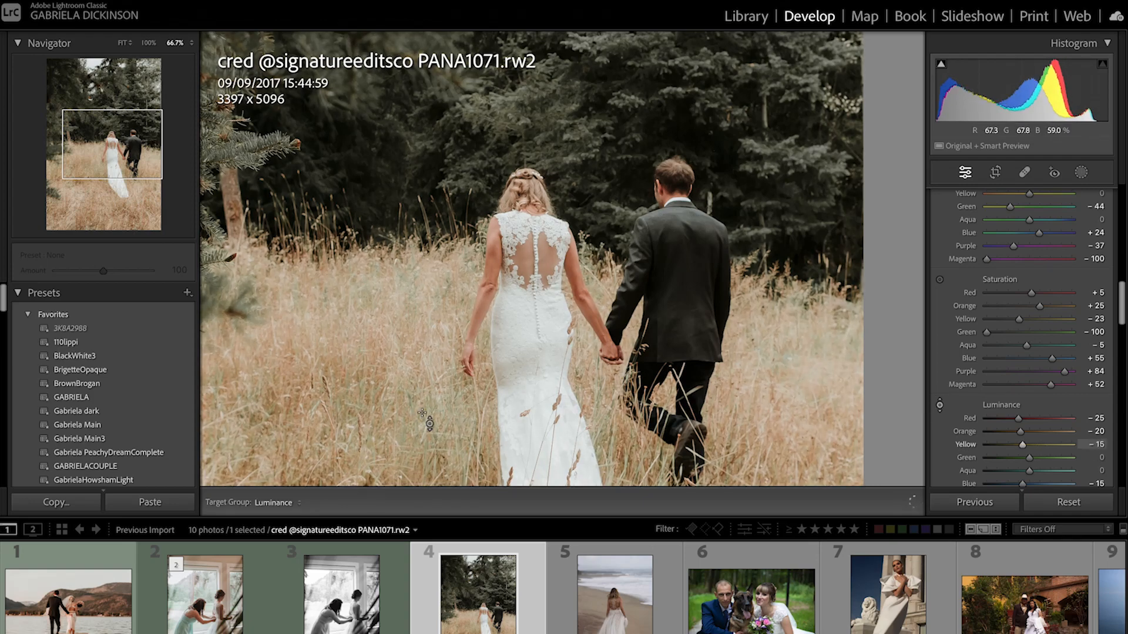
Step: Shift the hue of the dry grass with a targeted adjustment to yellow −49 and green −45
scroll(958, 294, "up", 4)
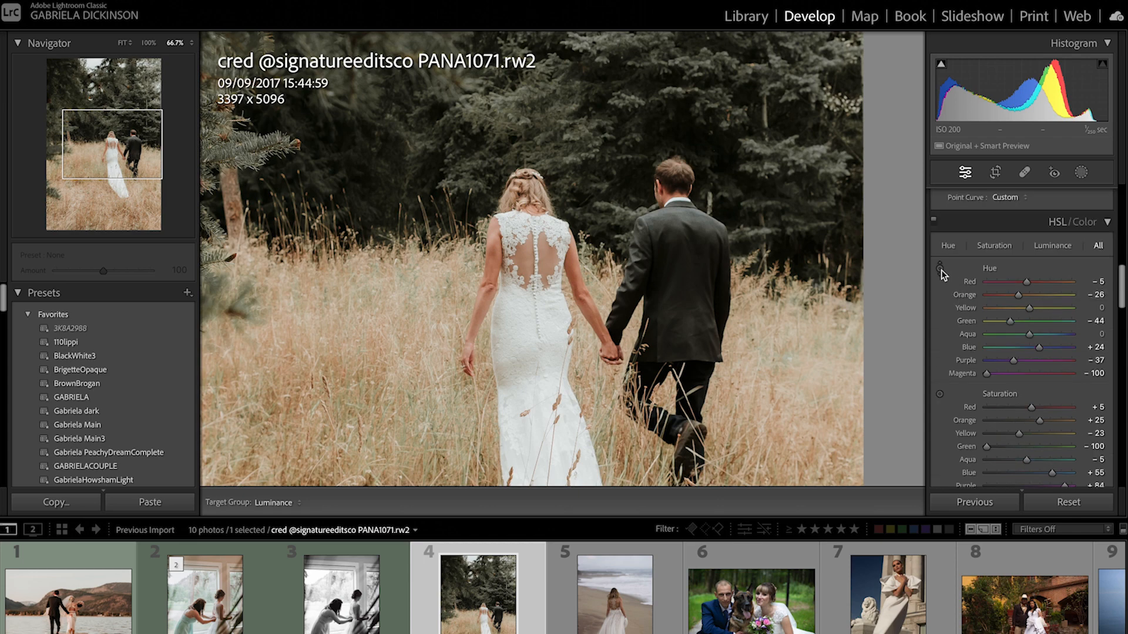
left_click(940, 269)
mouse_move(466, 438)
left_mouse_down()
mouse_move(465, 411)
mouse_move(465, 453)
left_mouse_up()
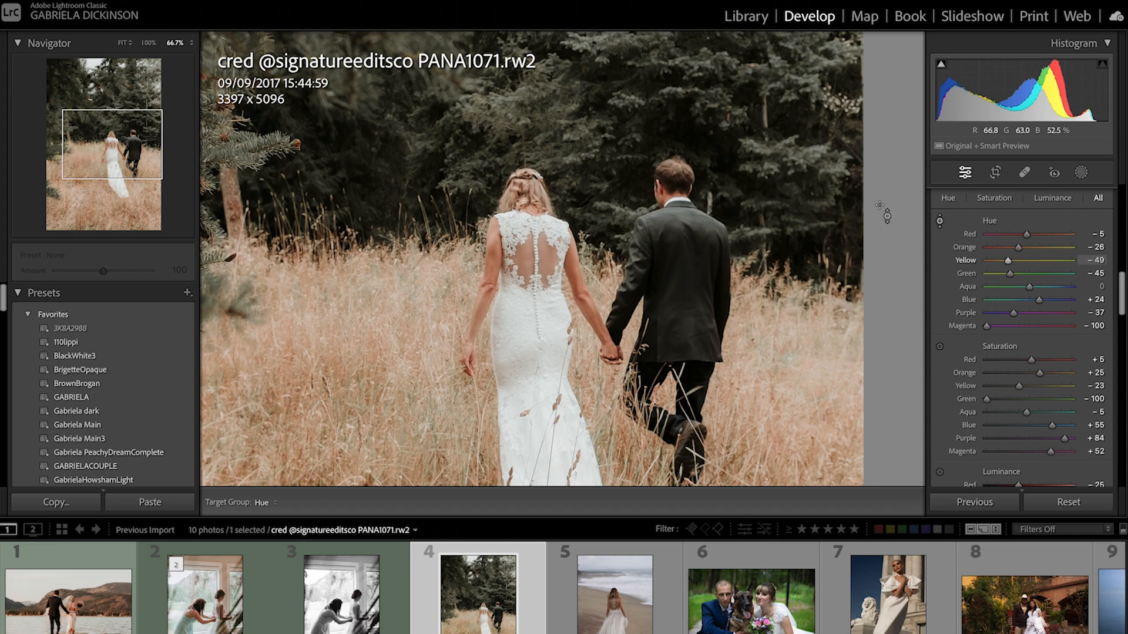
left_click(968, 179)
left_click(708, 267)
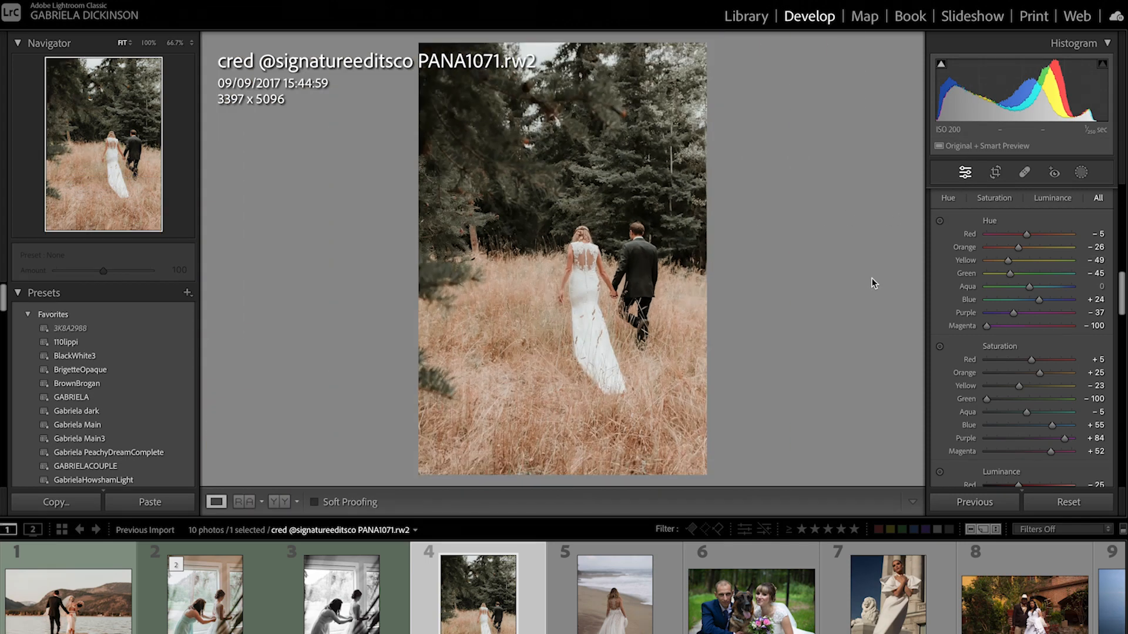
Step: Compare the photo with its original and straighten the crop to an angle of −2.37
key("backslash")
key("backslash")
left_click(995, 172)
mouse_move(594, 472)
left_mouse_down()
mouse_move(582, 478)
mouse_move(590, 481)
left_mouse_up()
key("Return")
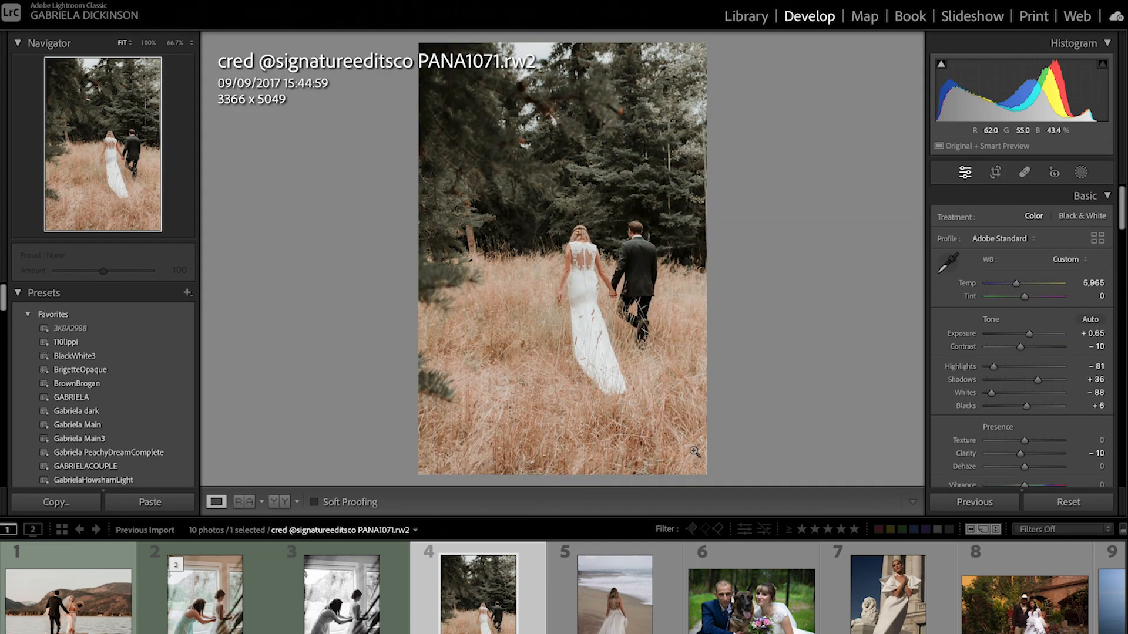
Step: Set the orange hue to −28 and check the couple up close and the whole photo against the original
scroll(1057, 411, "down", 3)
scroll(1055, 444, "down", 10)
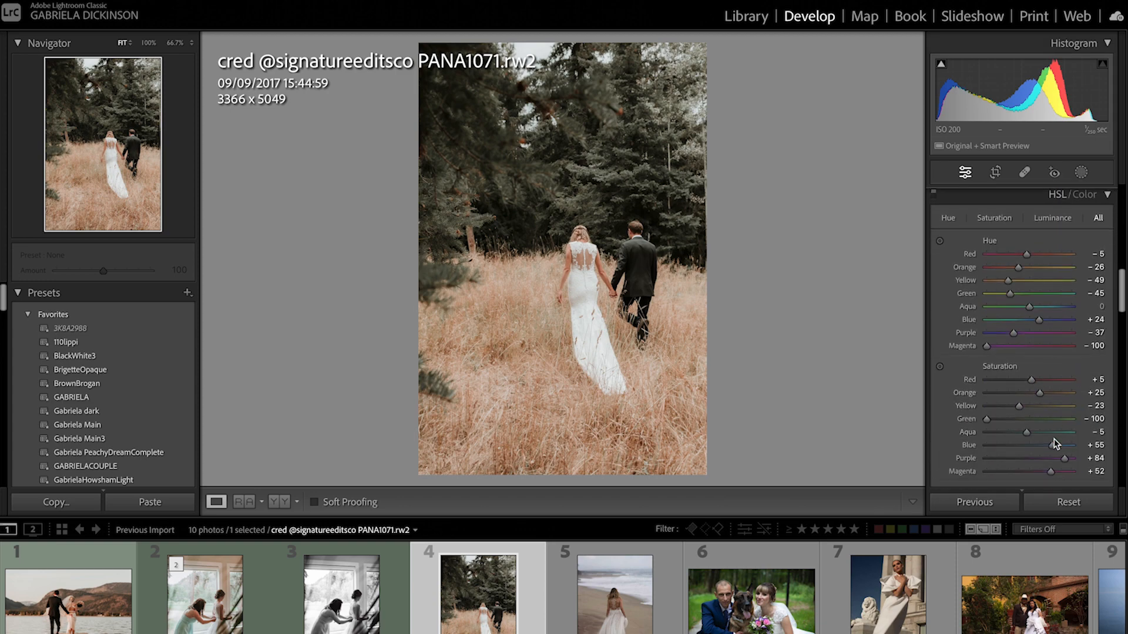
mouse_move(1018, 270)
left_mouse_down()
mouse_move(1044, 269)
mouse_move(999, 272)
mouse_move(1016, 275)
left_mouse_up()
key("ctrl+z")
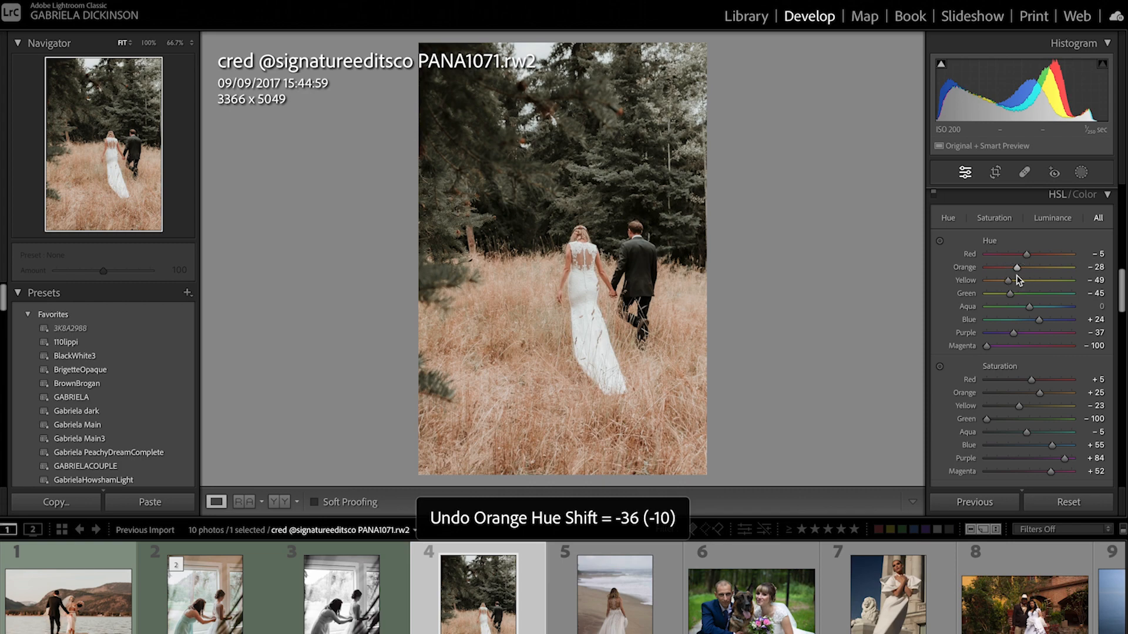
left_click(658, 308)
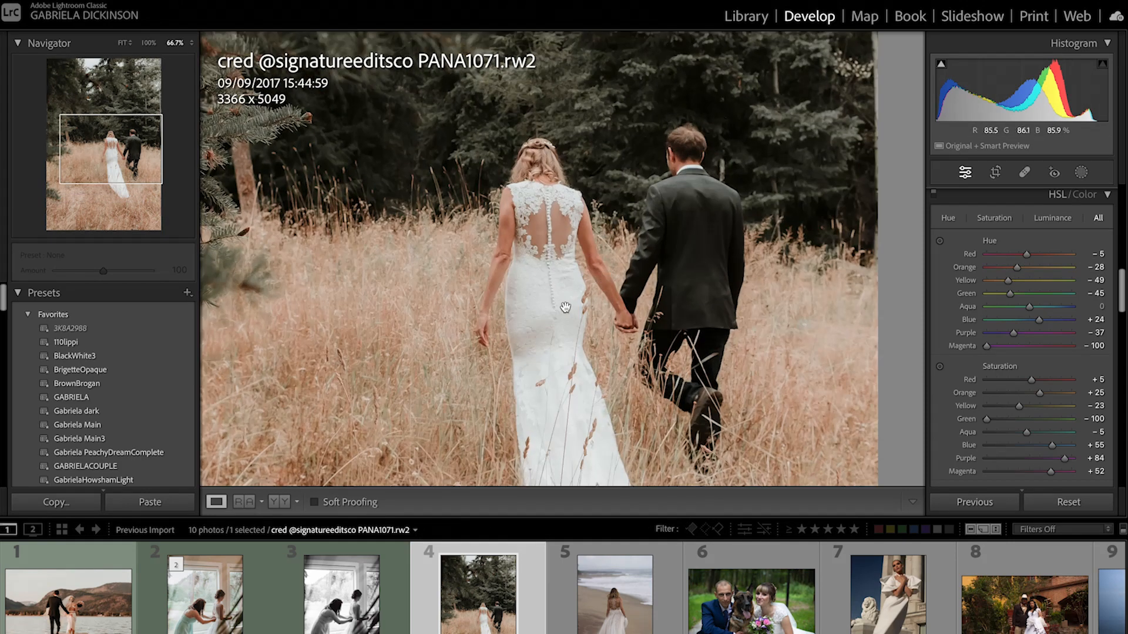
left_click(588, 312)
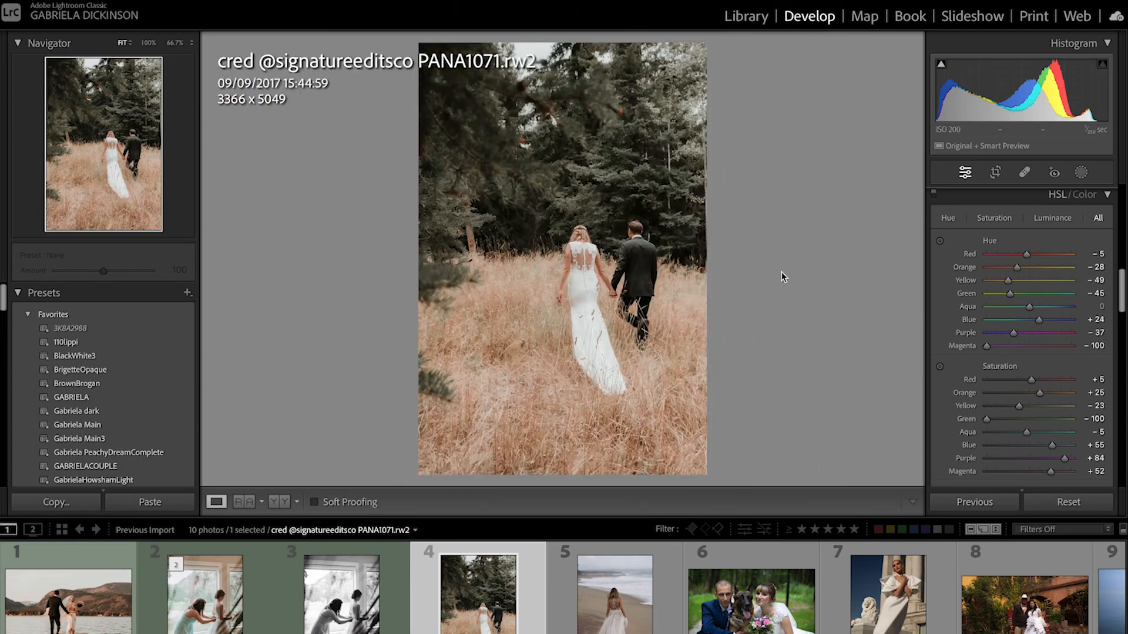
key("backslash")
key("backslash")
Step: Create a new brush mask using the LIGHT preset
left_click(1080, 172)
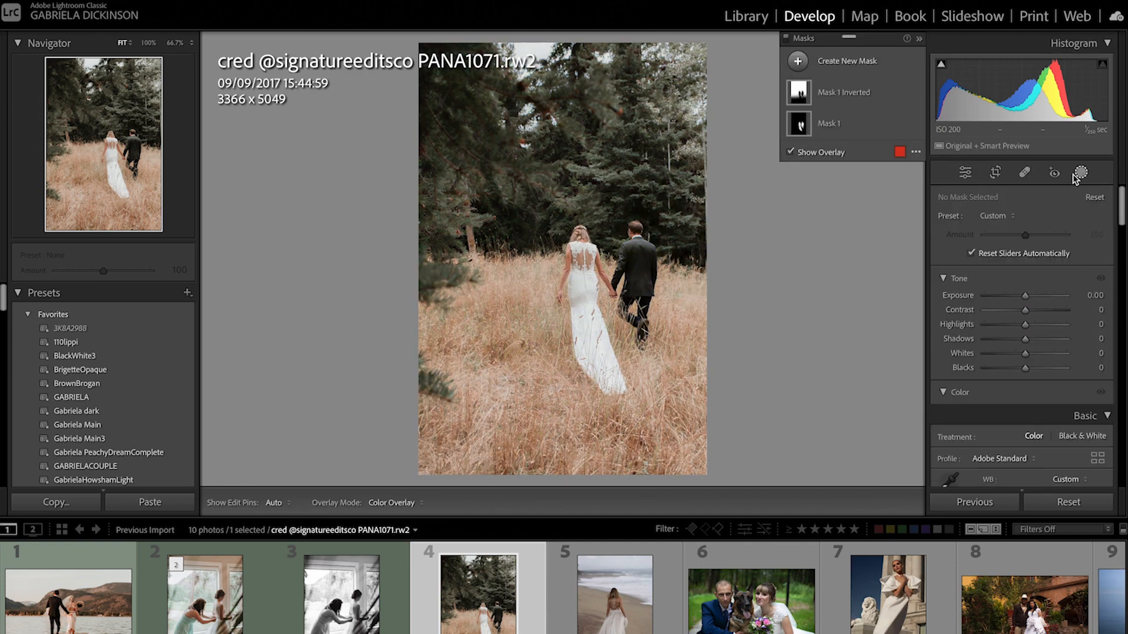
left_click(847, 61)
left_click(862, 188)
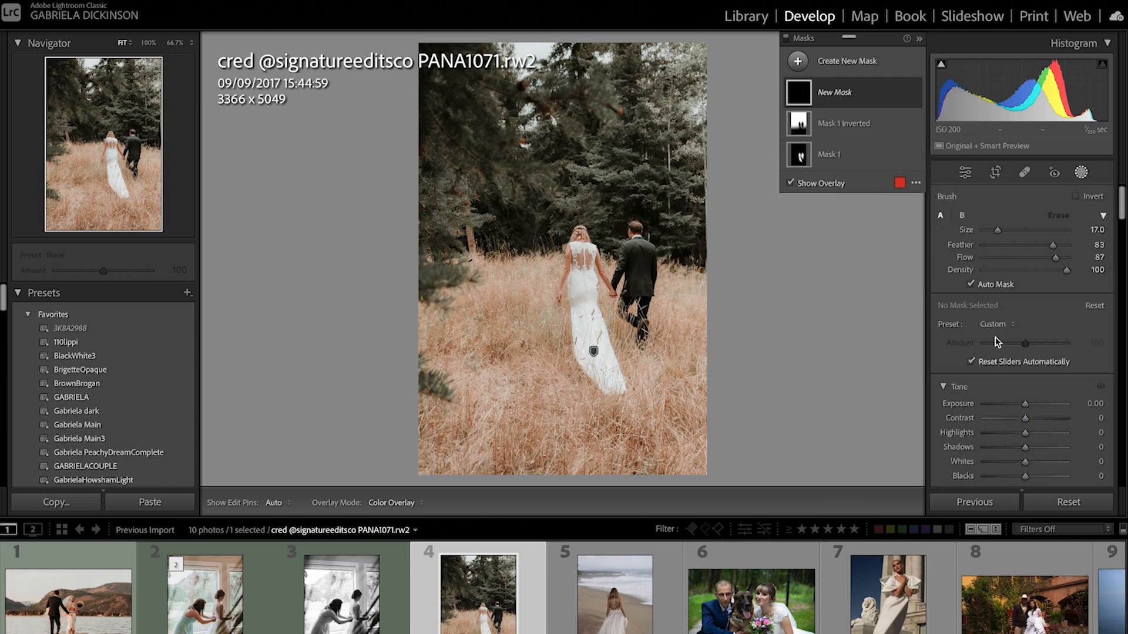
left_click(996, 326)
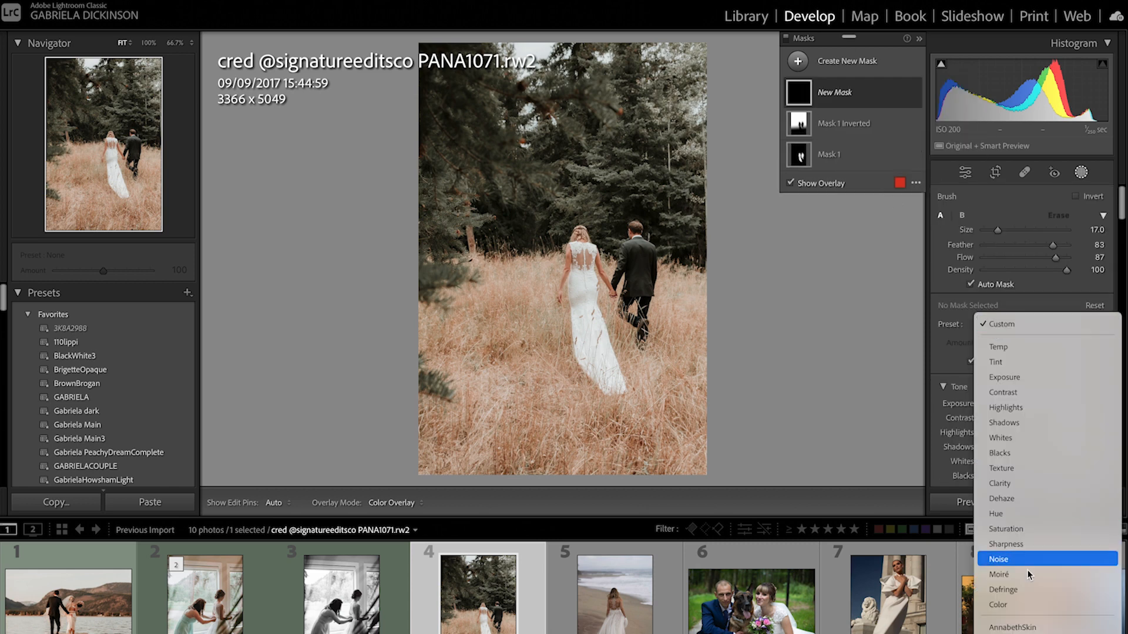
left_click(1004, 541)
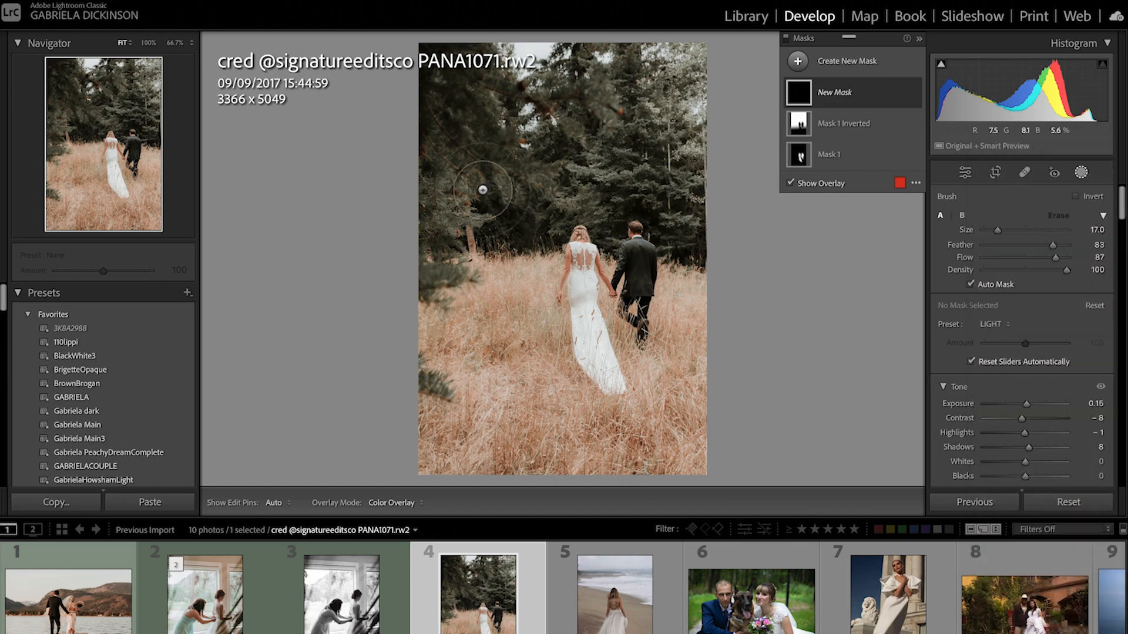
Step: Brush the light over the upper trees at size 26, set the mask amount to 65, and finish masking
mouse_move(550, 84)
left_mouse_down()
mouse_move(517, 100)
mouse_move(505, 88)
mouse_move(530, 77)
mouse_move(470, 88)
mouse_move(529, 115)
mouse_move(558, 85)
mouse_move(523, 117)
left_mouse_up()
key("h")
key("h")
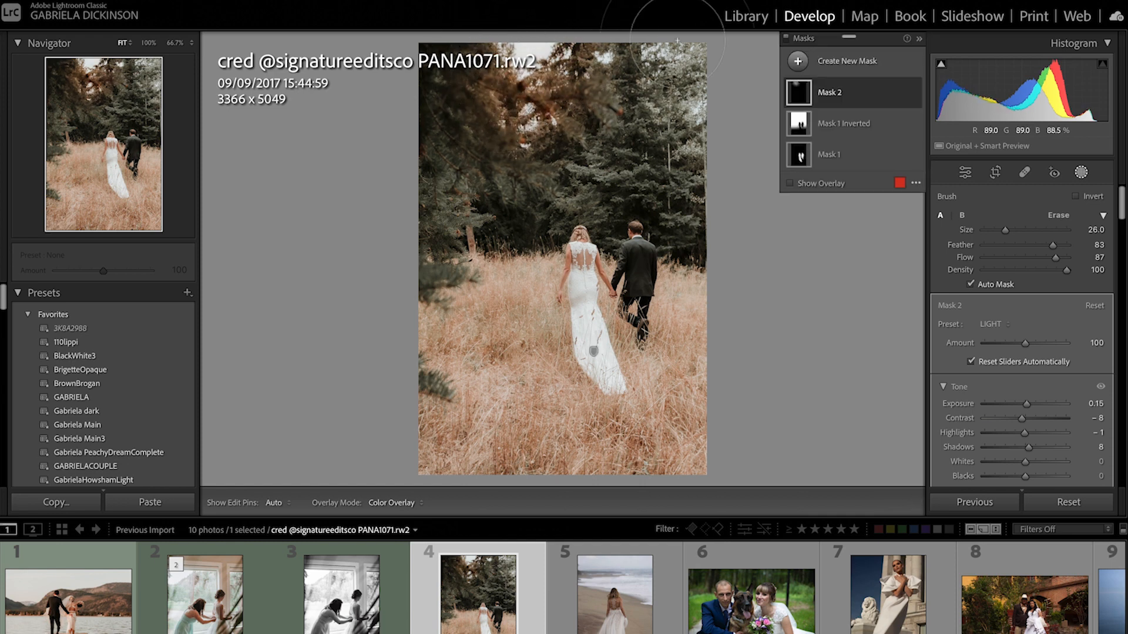
mouse_move(527, 109)
left_mouse_down()
mouse_move(547, 97)
mouse_move(530, 89)
mouse_move(531, 69)
mouse_move(525, 119)
mouse_move(523, 103)
left_mouse_up()
mouse_move(1028, 343)
left_mouse_down()
mouse_move(980, 351)
mouse_move(1015, 348)
left_mouse_up()
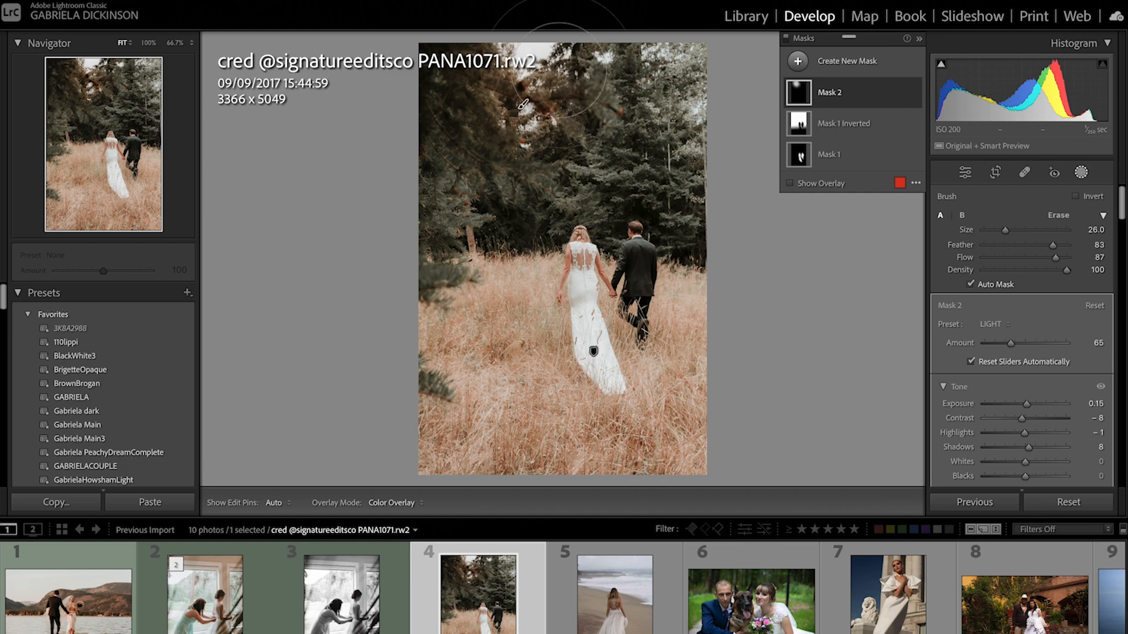
mouse_move(530, 100)
left_mouse_down()
mouse_move(541, 100)
mouse_move(531, 100)
left_mouse_up()
left_click(1083, 172)
Step: Compare the finished field photo with its original several times and check its crop
key("backslash")
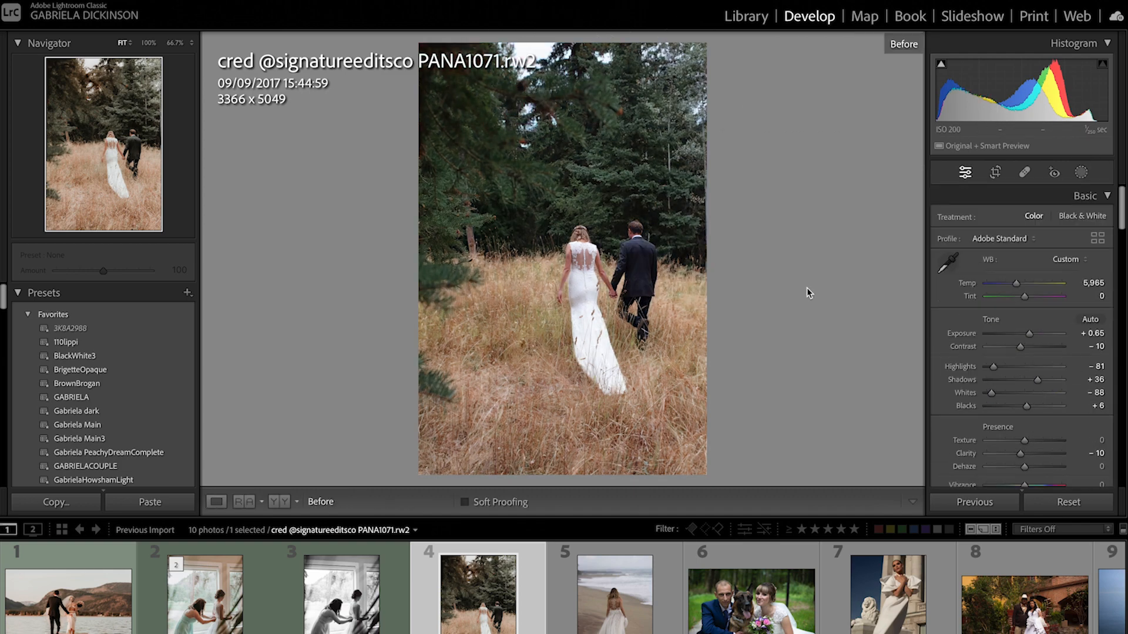
key("backslash")
key("backslash")
key("backslash")
key("backslash")
key("backslash")
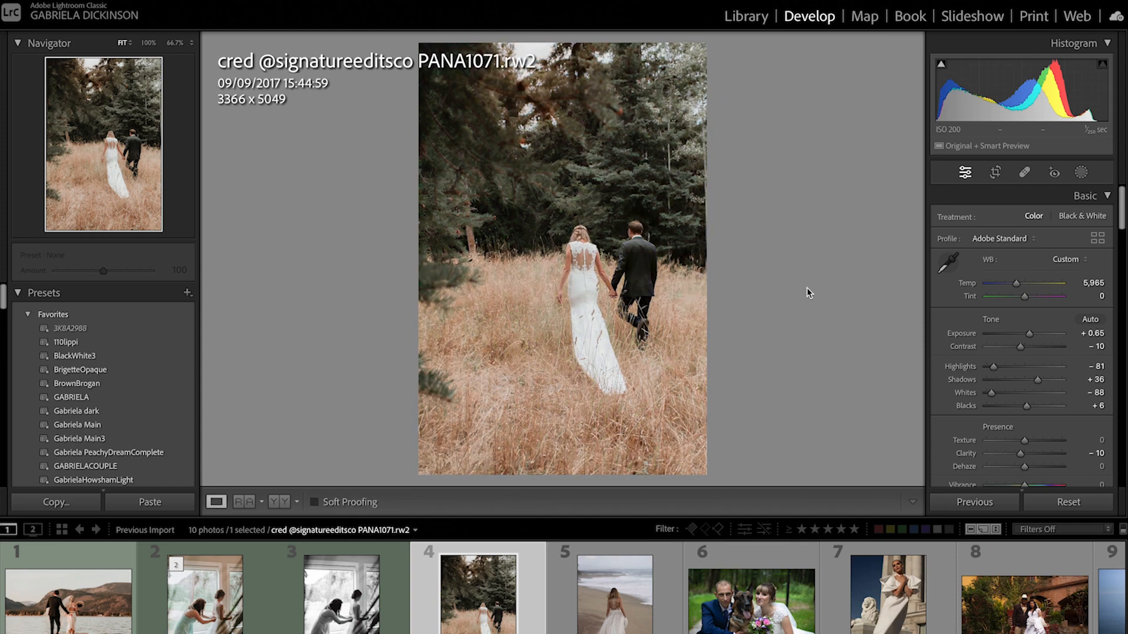
left_click(995, 172)
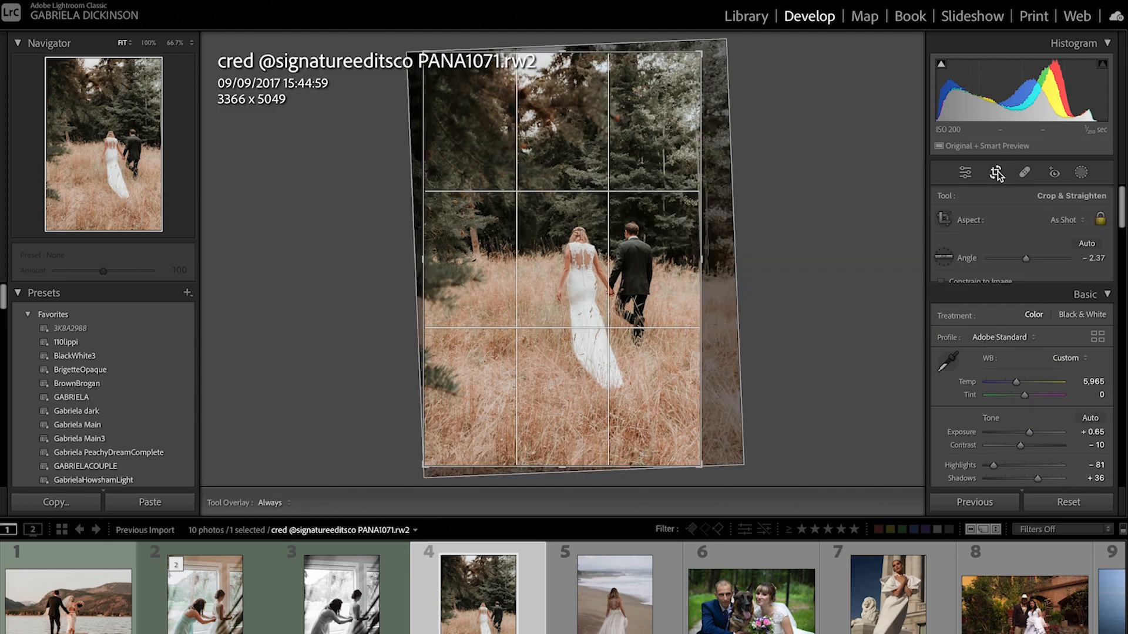
left_click(997, 173)
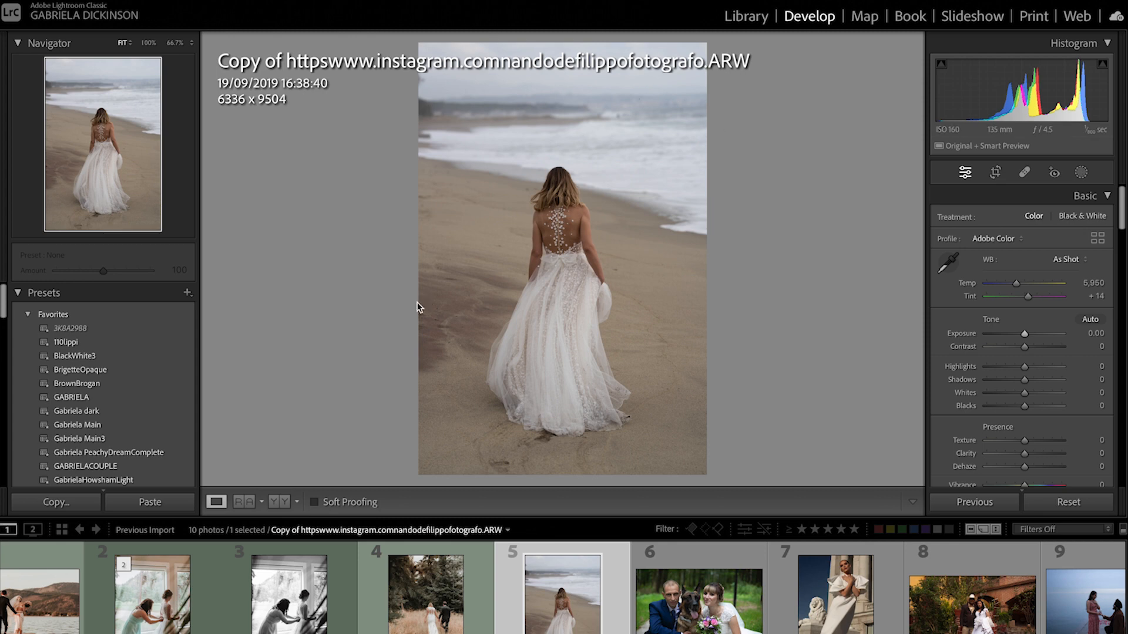
Step: Apply the GabrielaHowshamLight preset to the beach bride photo, set temperature to 9,685 and exposure to +0.60, and raise the whites
left_click(155, 480)
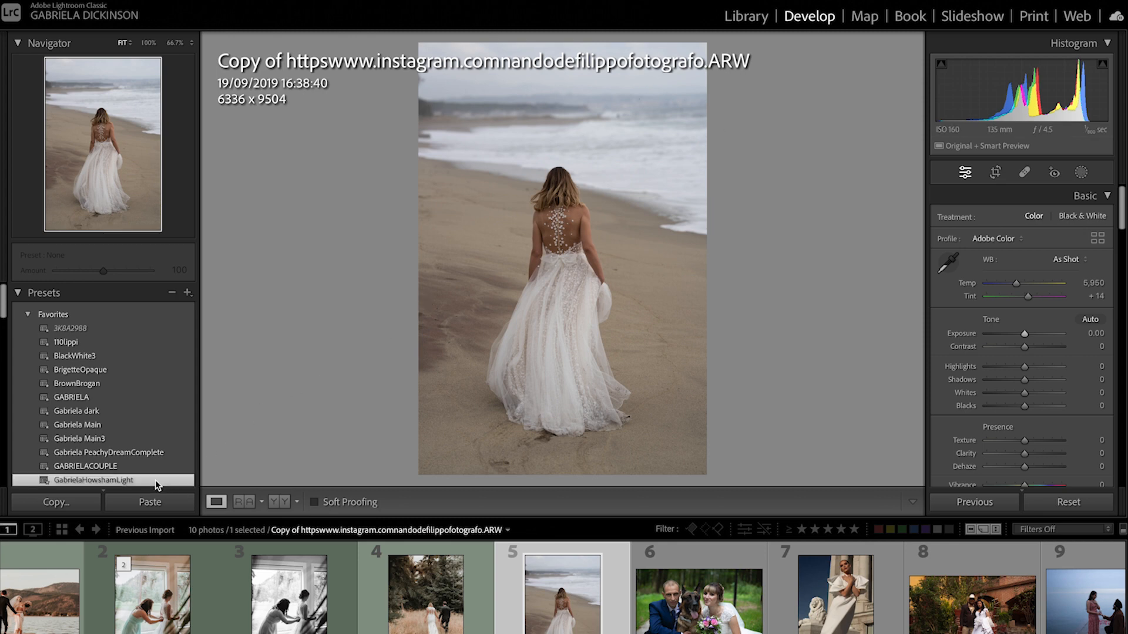
left_click_drag(1026, 291, 1036, 287)
left_click_drag(1029, 334, 1027, 340)
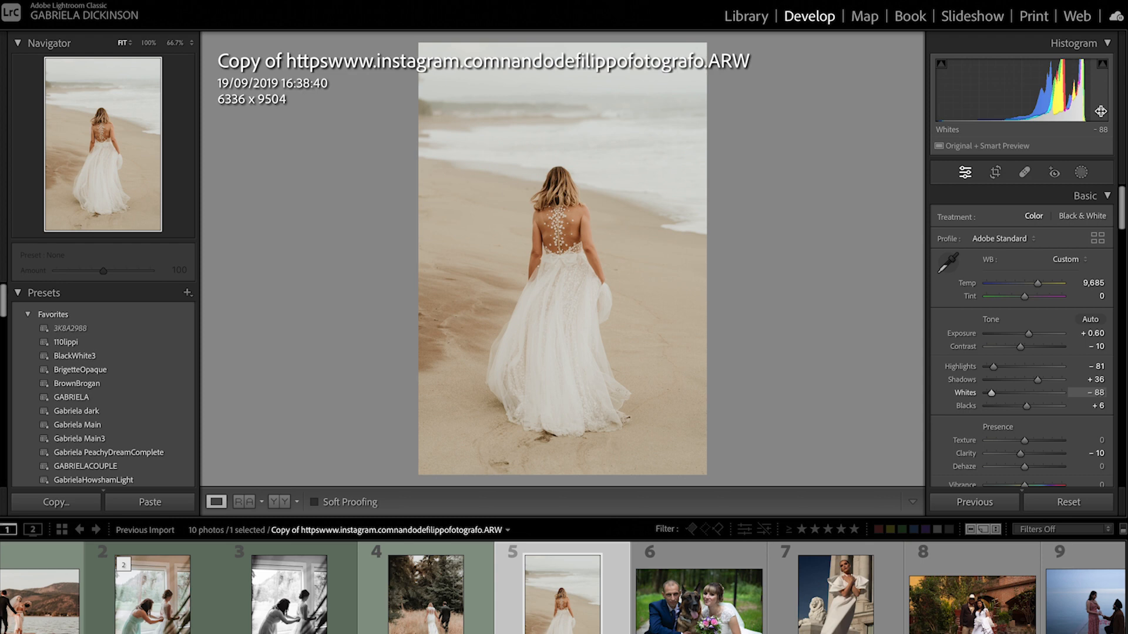
mouse_move(991, 393)
left_mouse_down()
mouse_move(1040, 394)
mouse_move(998, 393)
mouse_move(1009, 394)
left_mouse_up()
Step: Straighten the beach photo to an angle of 0.64 and label it green
left_click(997, 172)
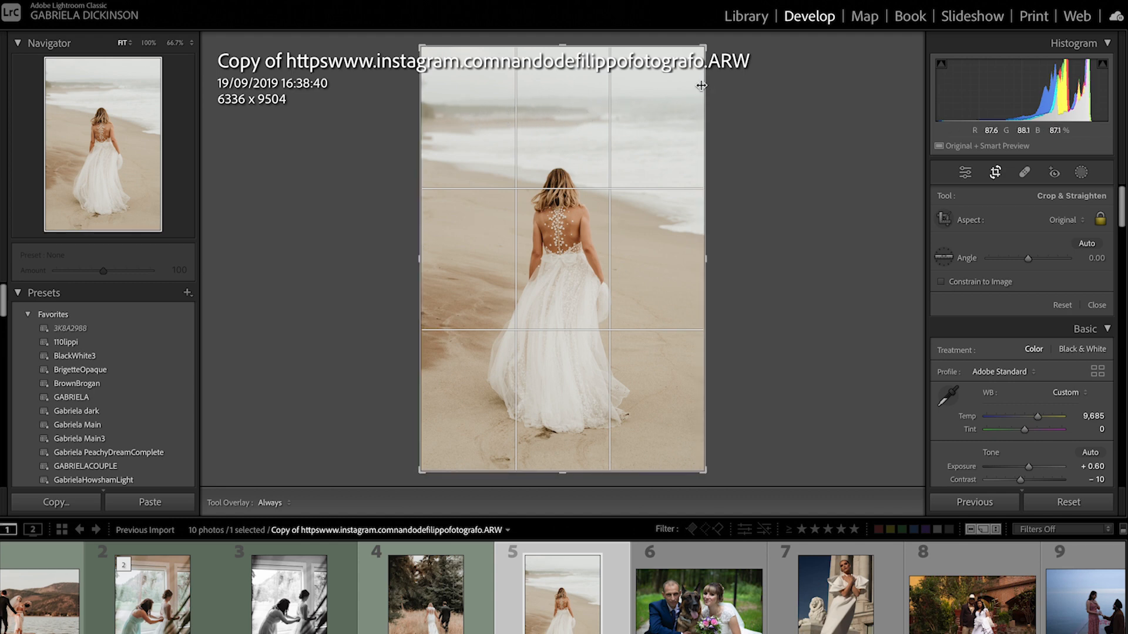
left_click(584, 484)
left_click_drag(584, 484, 579, 482)
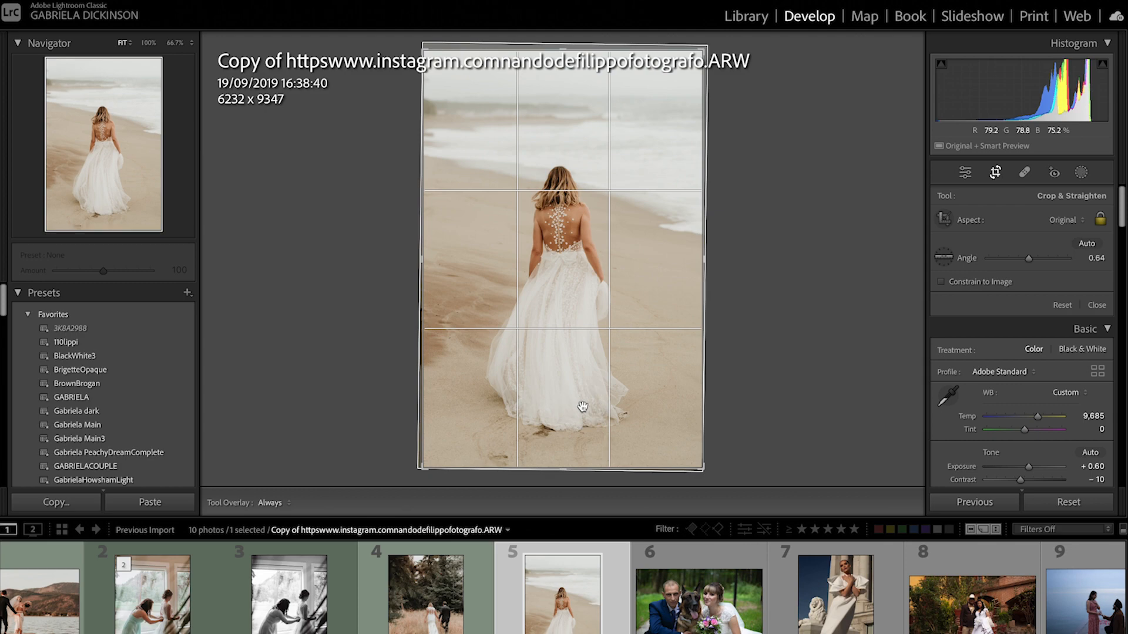
double_click(582, 406)
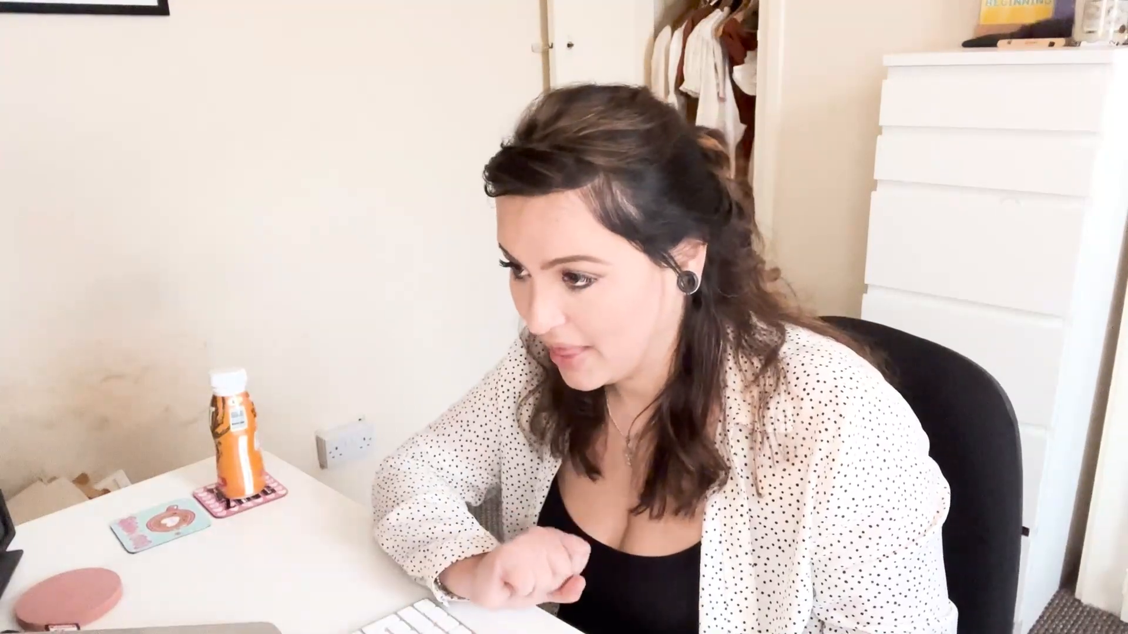
key("8")
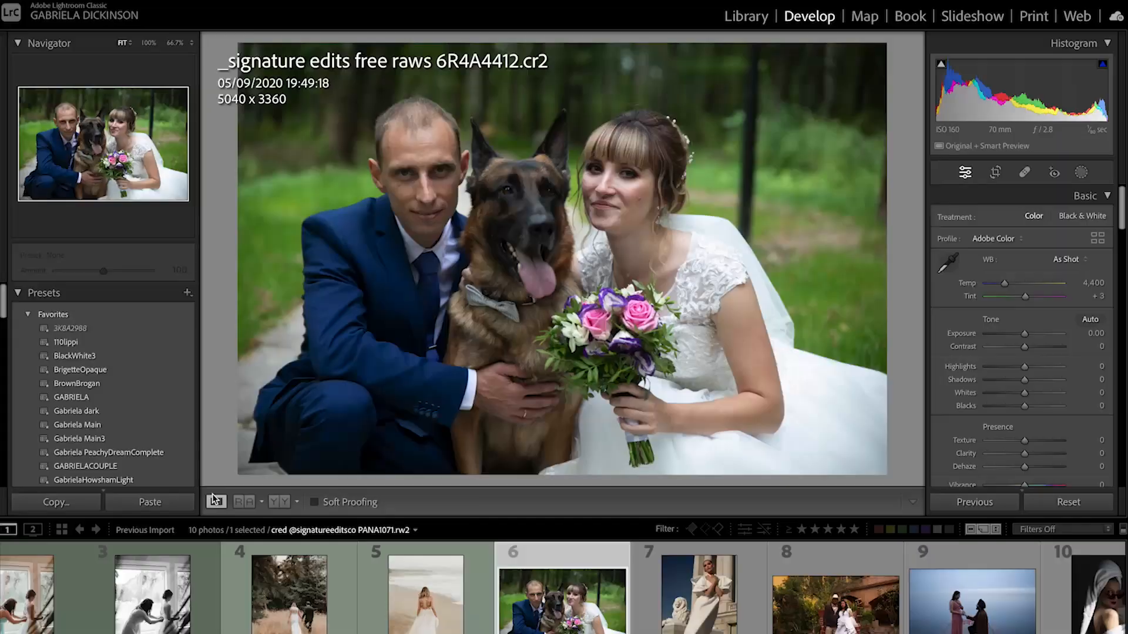
Step: Apply the GabrielaHowshamLight preset to the photo of the couple with the dog, check its crop and compare it with the original
left_click(147, 481)
left_click(147, 481)
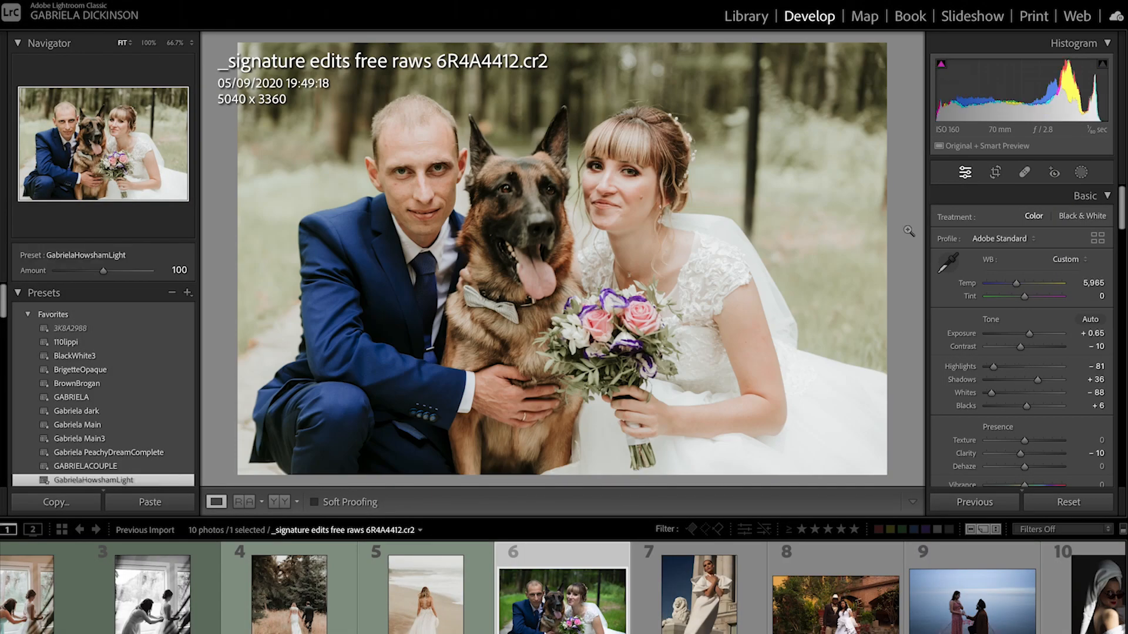
left_click(997, 172)
left_click(997, 173)
key("backslash")
key("backslash")
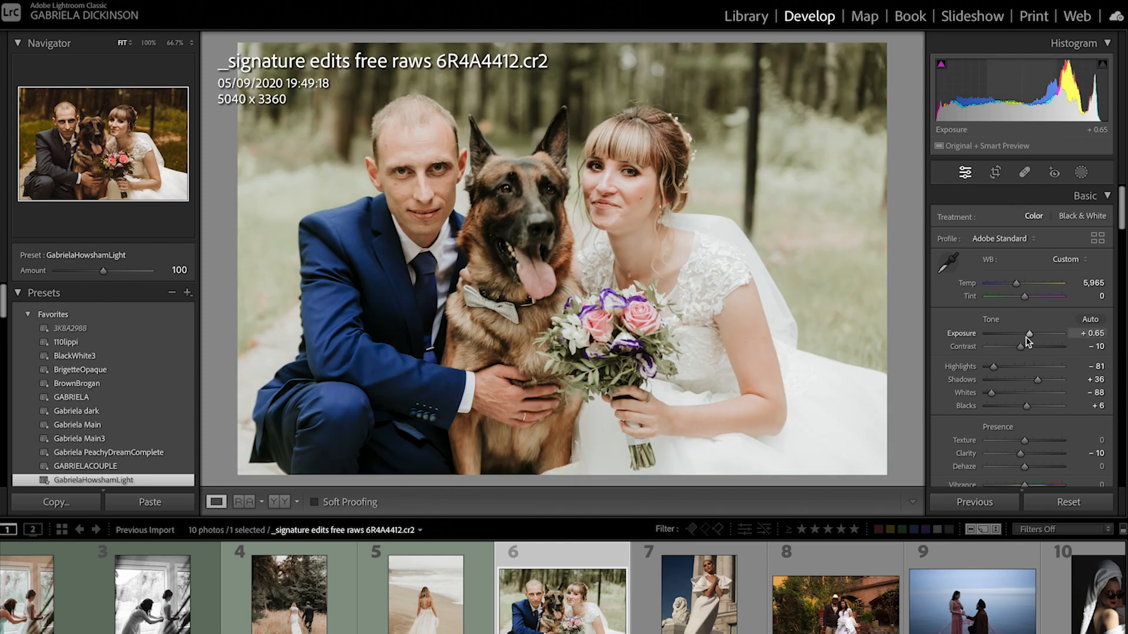
Step: Set exposure to +0.10, contrast to −51, temperature to 6,331 and tint to +14, and check the groom's face up close
left_click_drag(1028, 334, 1020, 289)
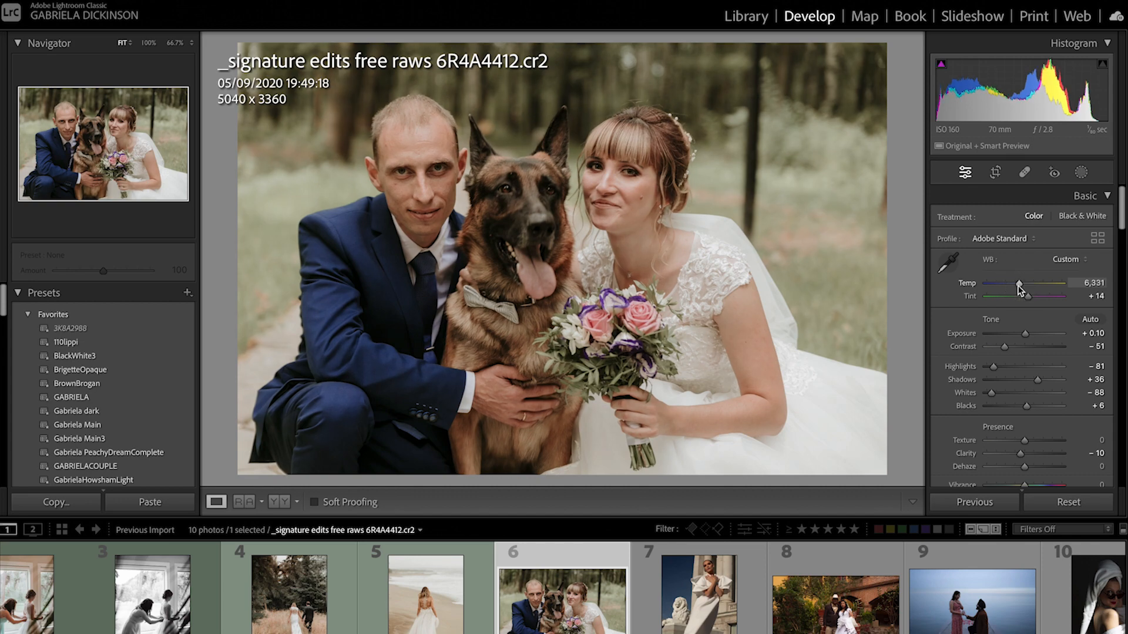
left_click(413, 185)
left_click(441, 192)
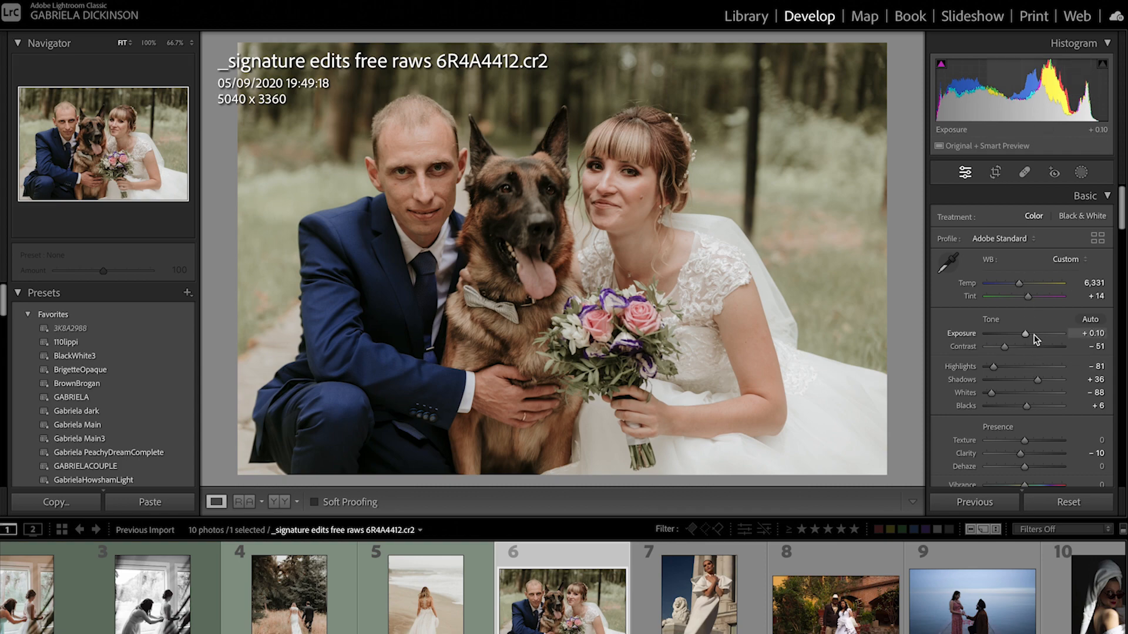
Step: Set the shadows to +46, compare the photo with its original, and set the whites to −35
mouse_move(1036, 381)
left_mouse_down()
mouse_move(1062, 377)
mouse_move(1042, 383)
left_mouse_up()
key("backslash")
key("backslash")
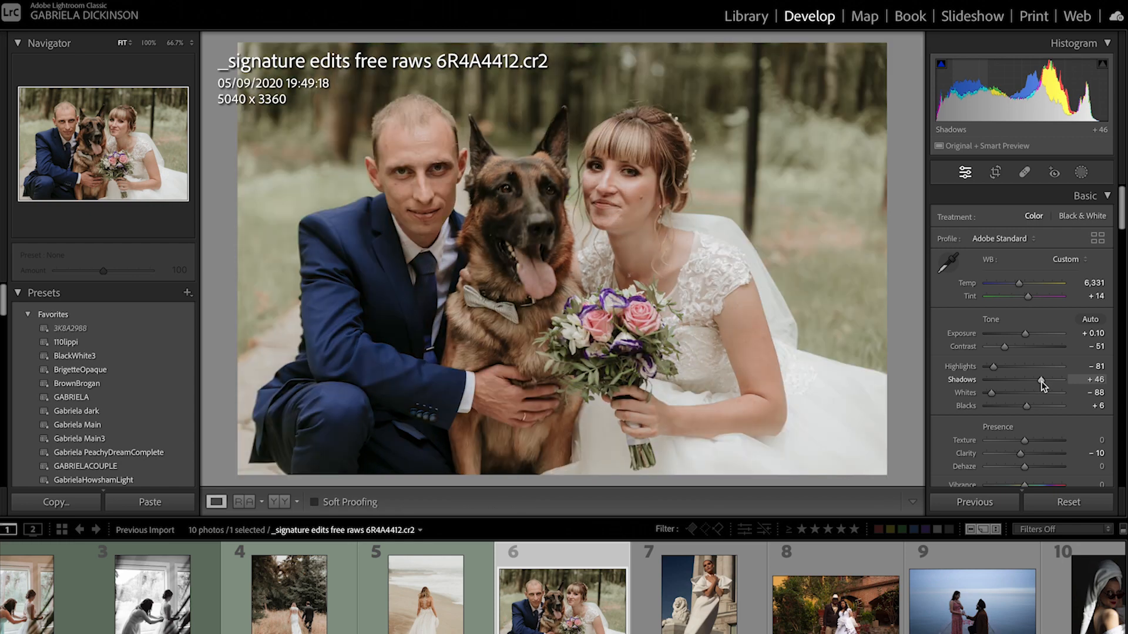
left_click_drag(992, 392, 1012, 392)
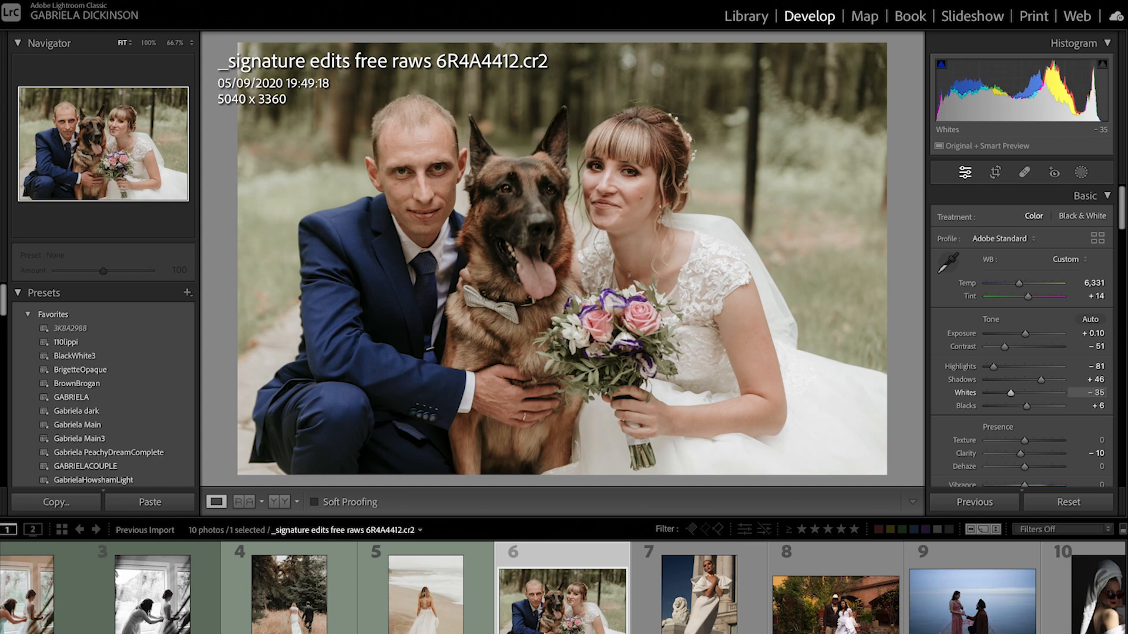
Step: Create a person mask covering only the bride's face skin and body skin
key("z")
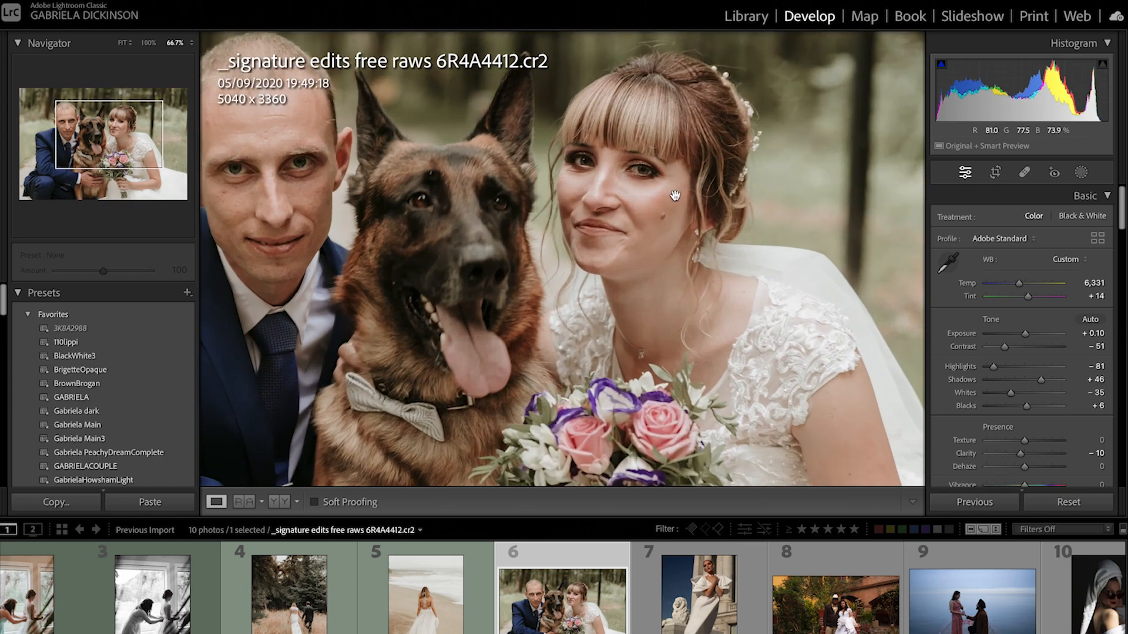
left_click(1083, 173)
left_click(977, 234)
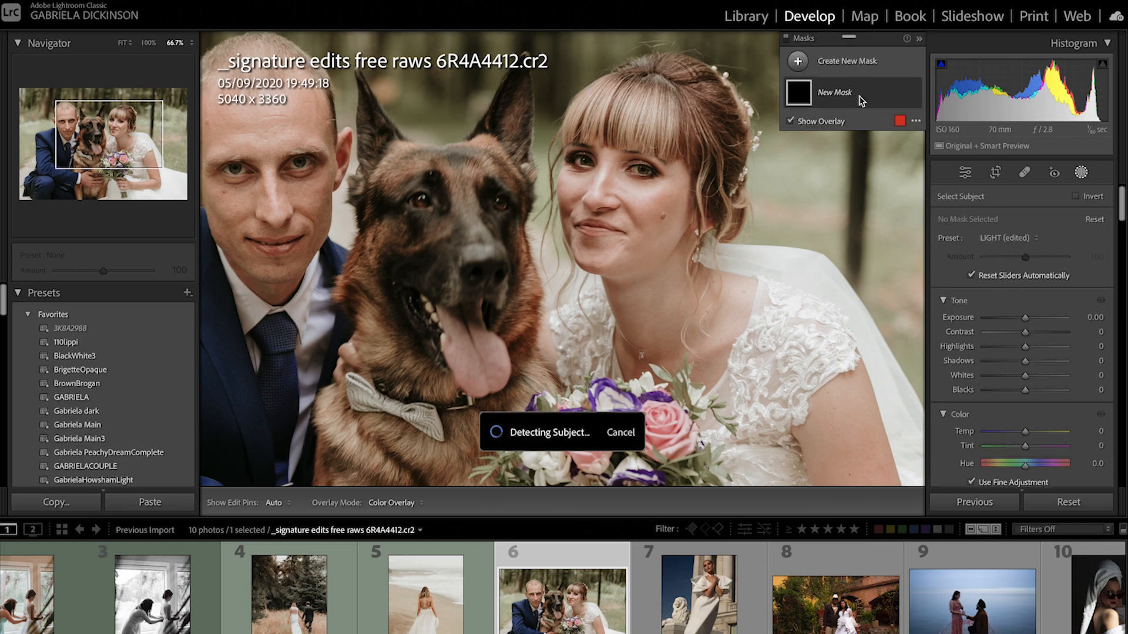
key("Escape")
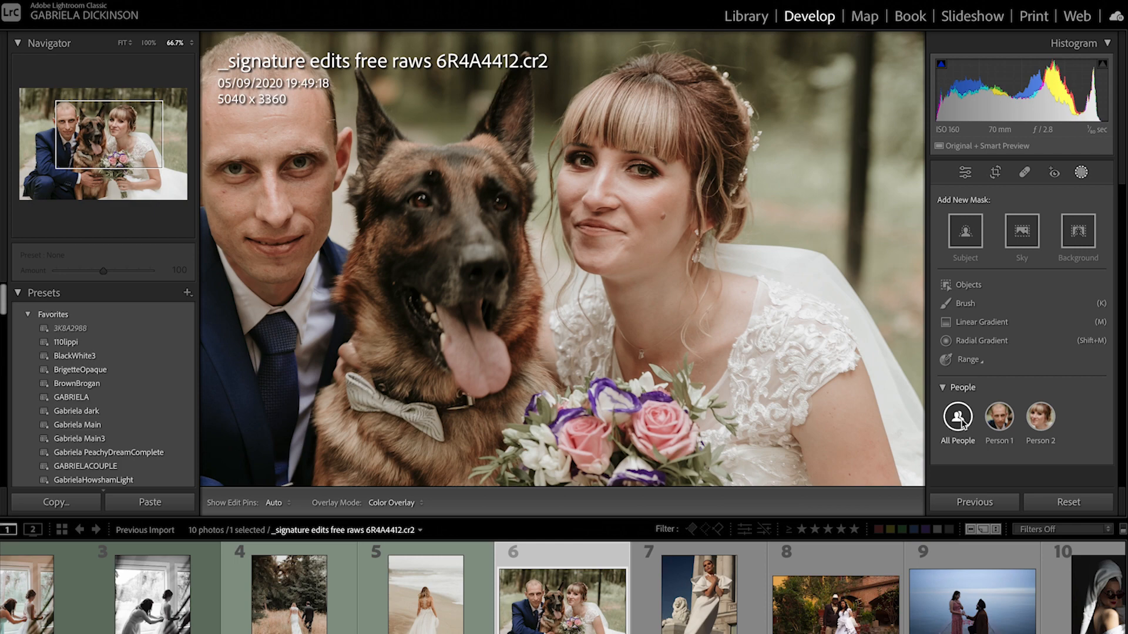
left_click(1039, 422)
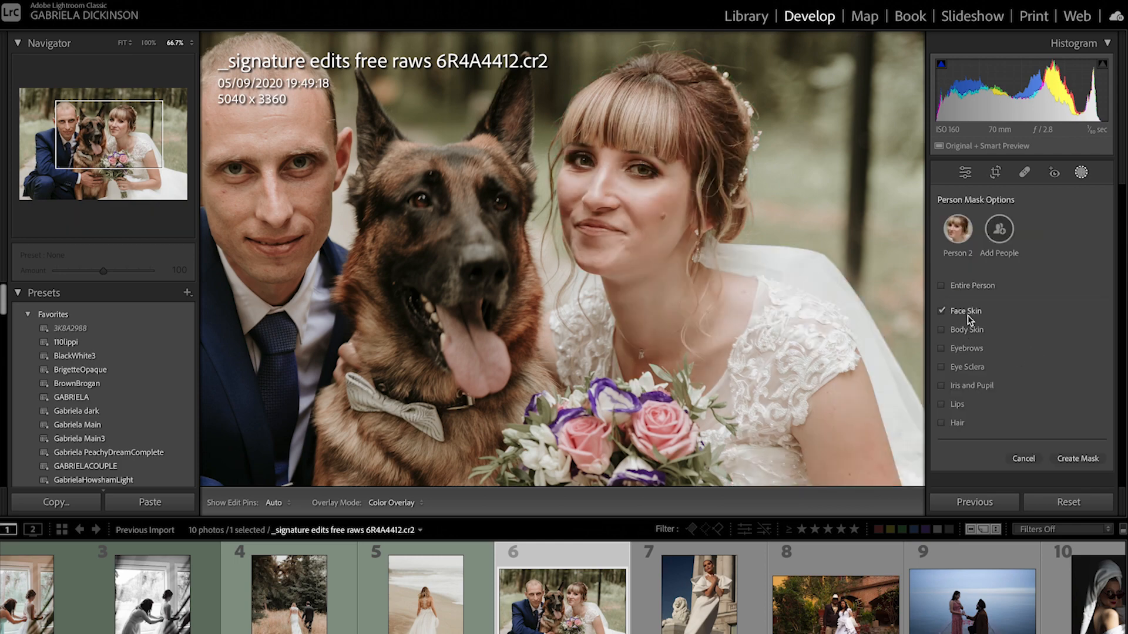
left_click(942, 329)
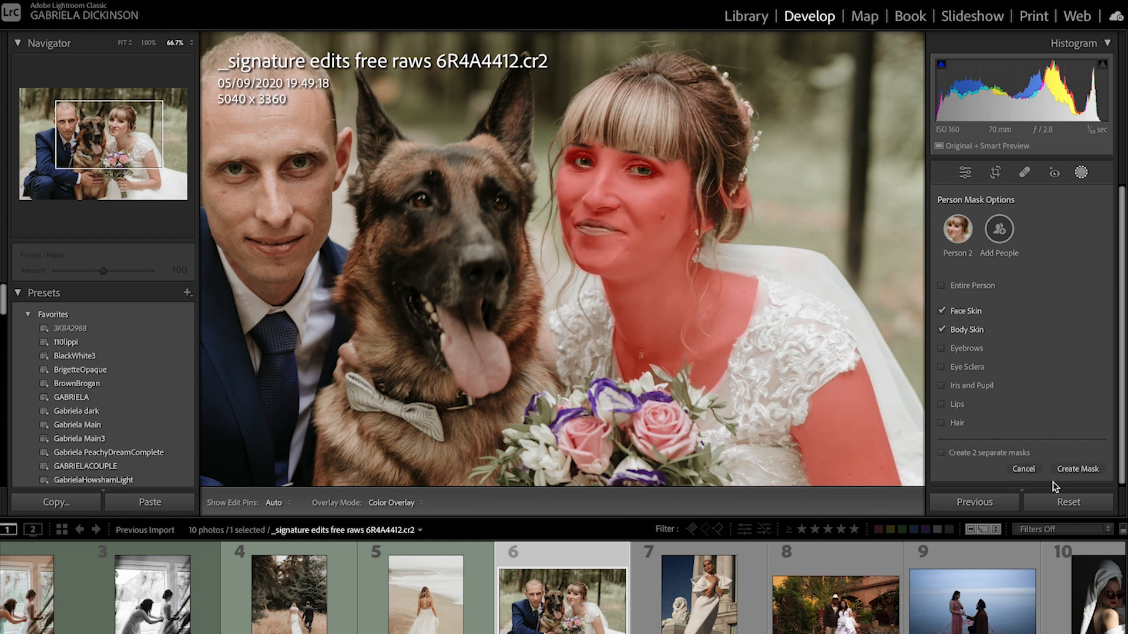
left_click(1068, 470)
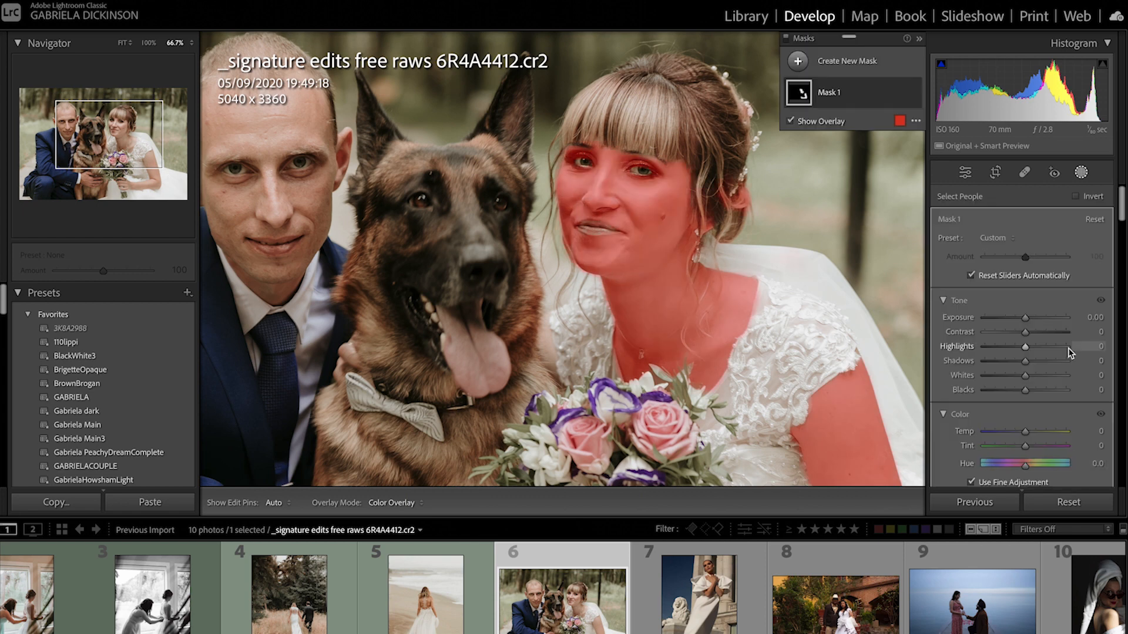
Step: Soften the bride's skin mask with texture −31, clarity 12 and sharpness −49, and compare the photo with its original
scroll(971, 425, "down", 3)
left_click_drag(1025, 441, 1005, 441)
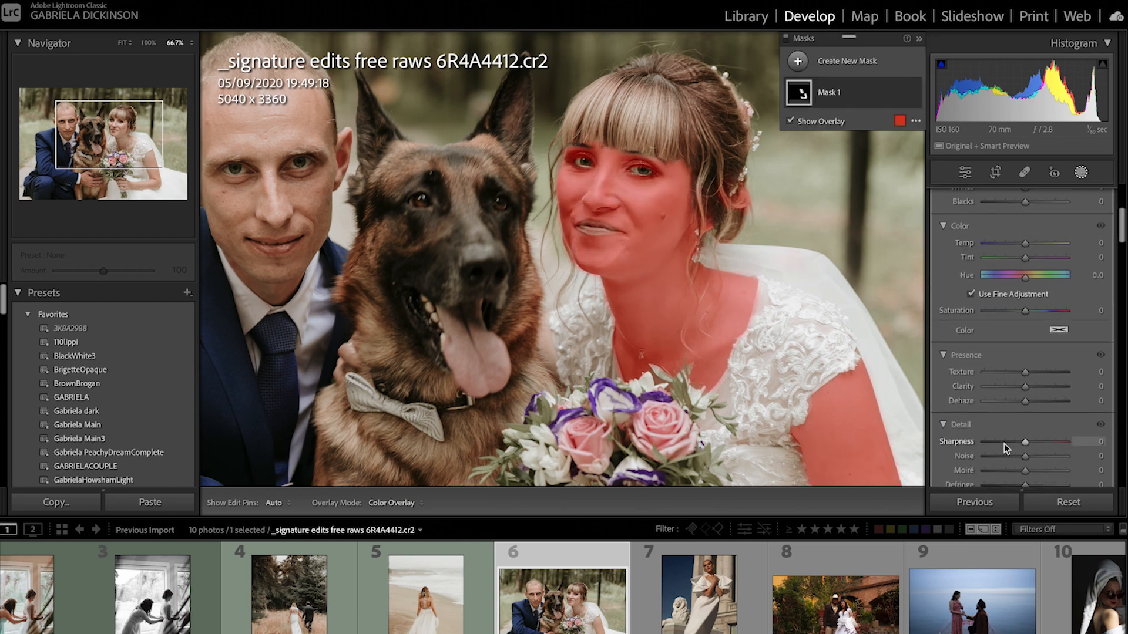
key("o")
mouse_move(1025, 376)
left_mouse_down()
mouse_move(1010, 376)
mouse_move(1020, 390)
mouse_move(964, 395)
mouse_move(1031, 397)
left_mouse_up()
key("backslash")
key("backslash")
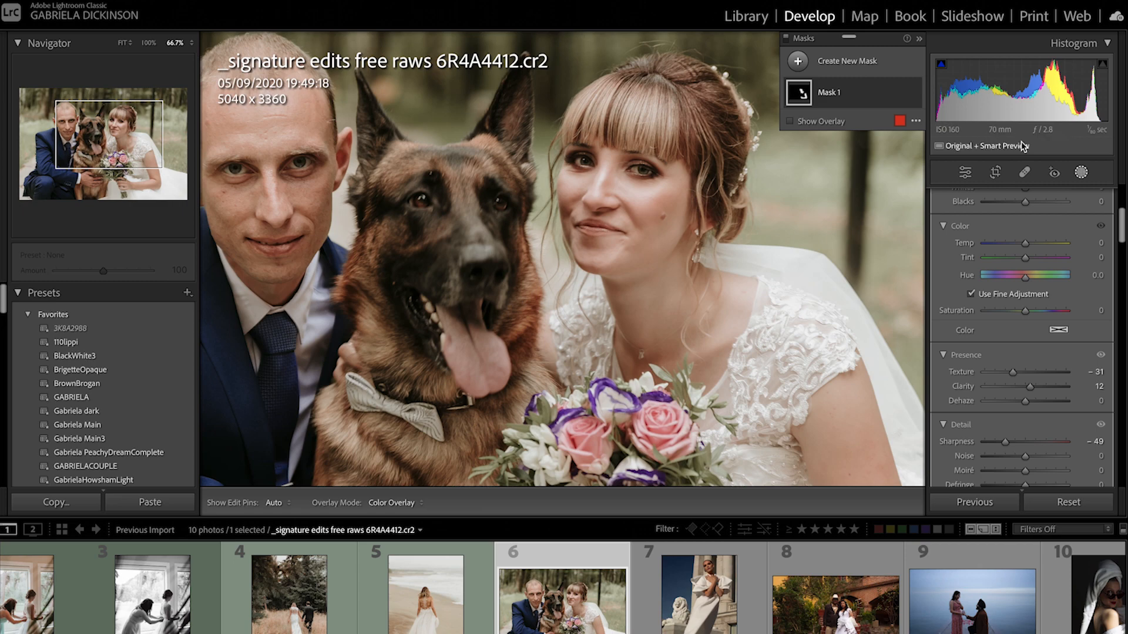
left_click(1081, 172)
Step: Heal the spots on the groom's temple and under his eye, sampling the second one from his forehead
left_click_drag(346, 260, 548, 310)
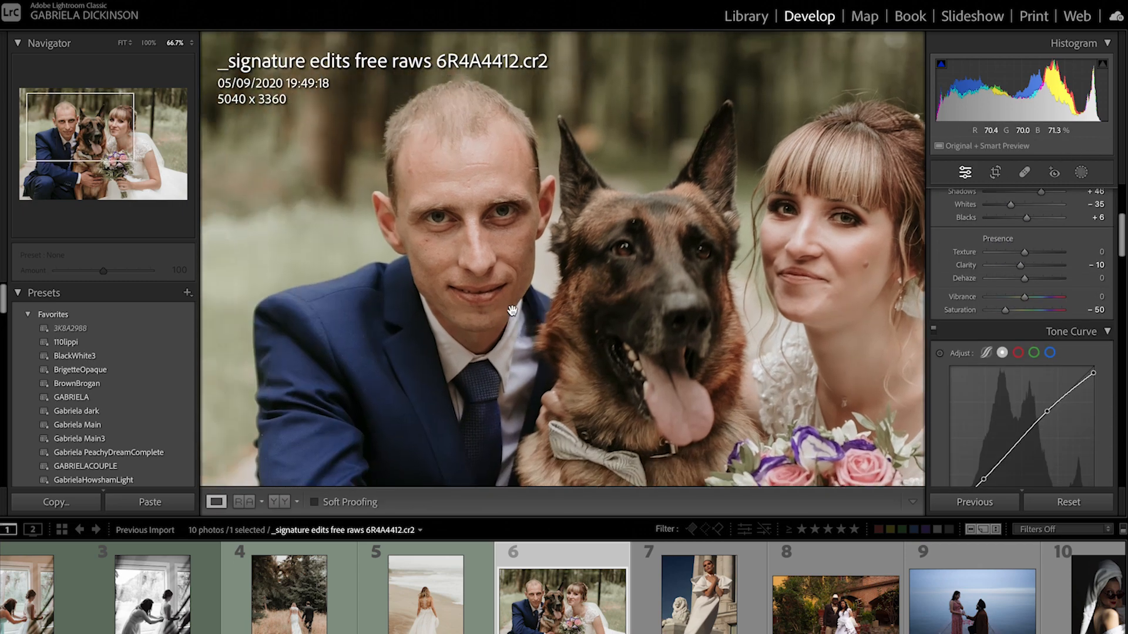
left_click(1024, 172)
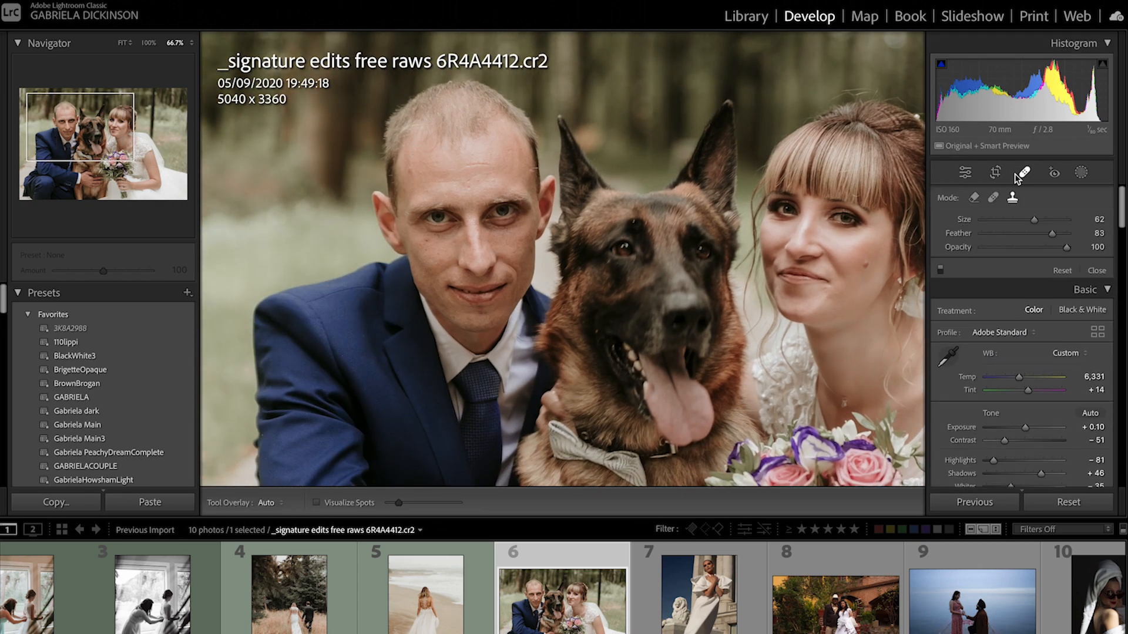
left_click(410, 171)
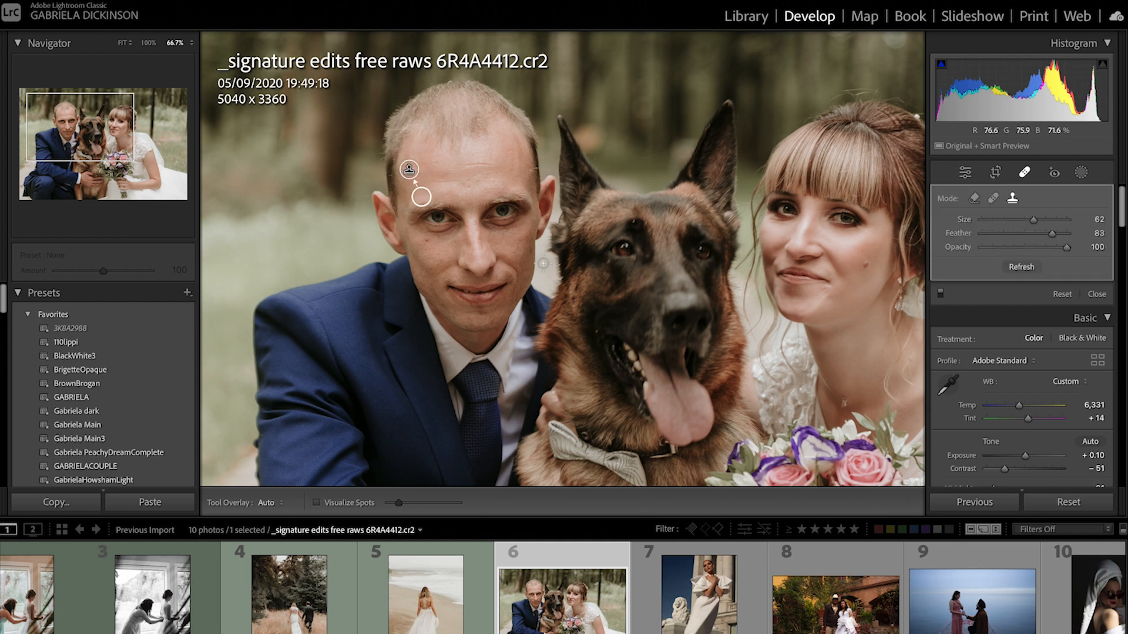
left_click(991, 199)
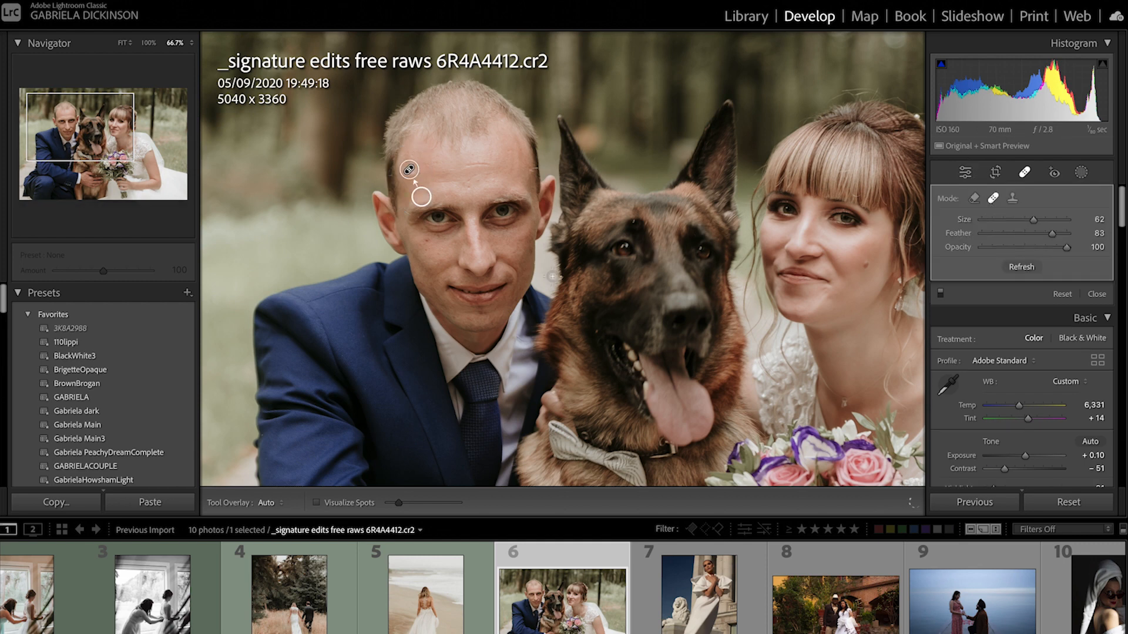
left_click(424, 240)
left_click_drag(500, 126, 496, 168)
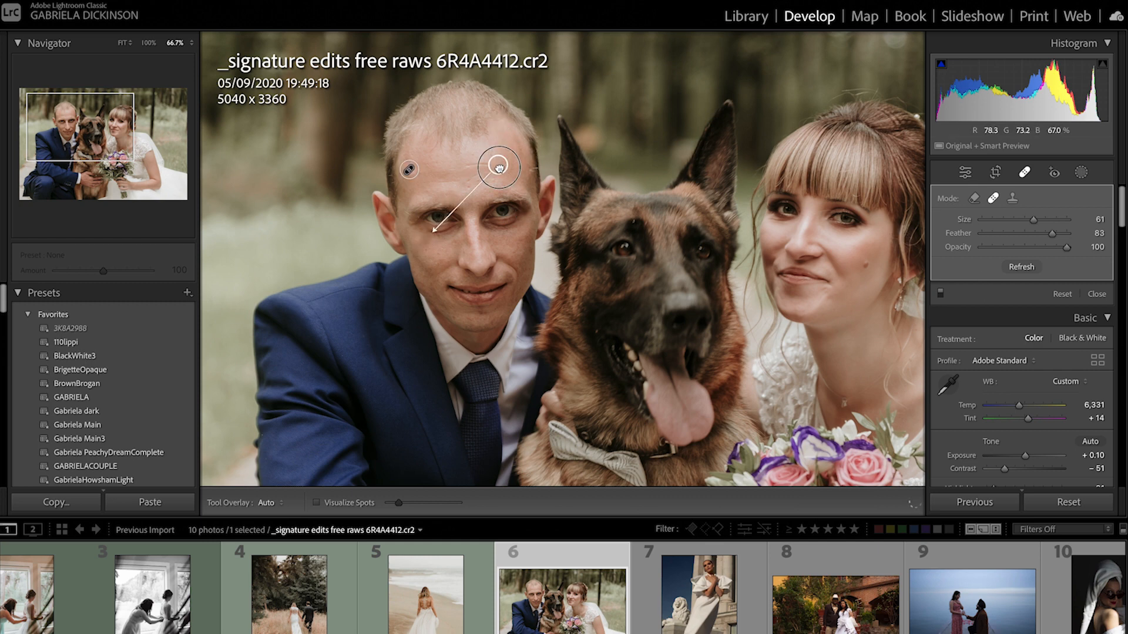
Step: Brush a new mask under both of the groom's eyes and set its exposure to 0.50
left_click(1081, 173)
left_click(850, 63)
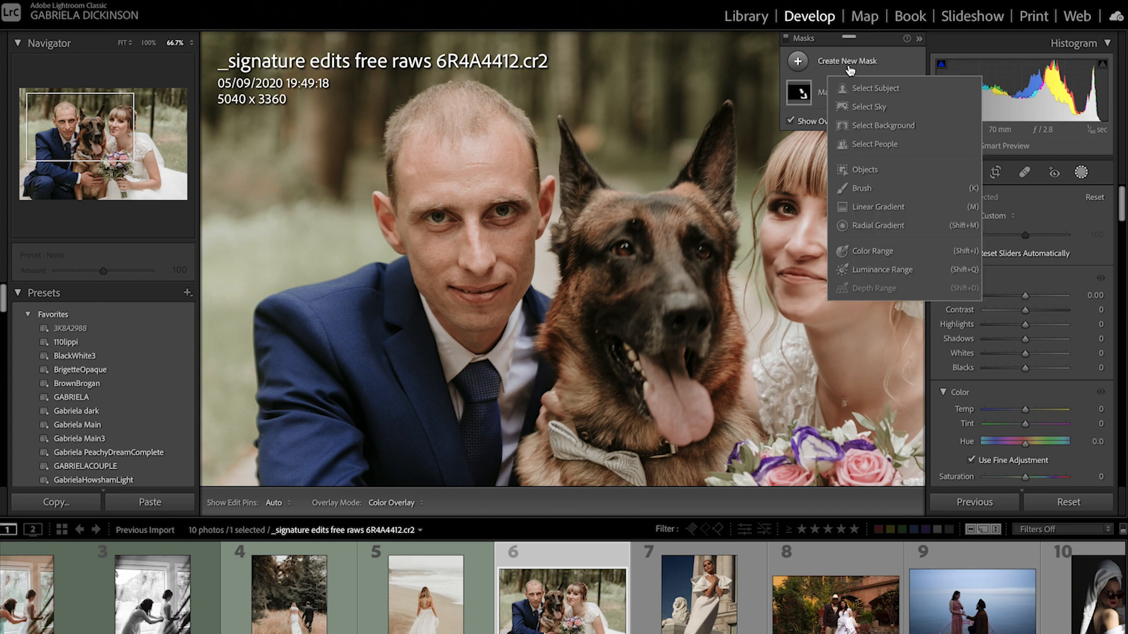
left_click(865, 187)
scroll(436, 223, "down", 3)
mouse_move(436, 239)
left_mouse_down()
mouse_move(449, 222)
mouse_move(434, 219)
left_mouse_up()
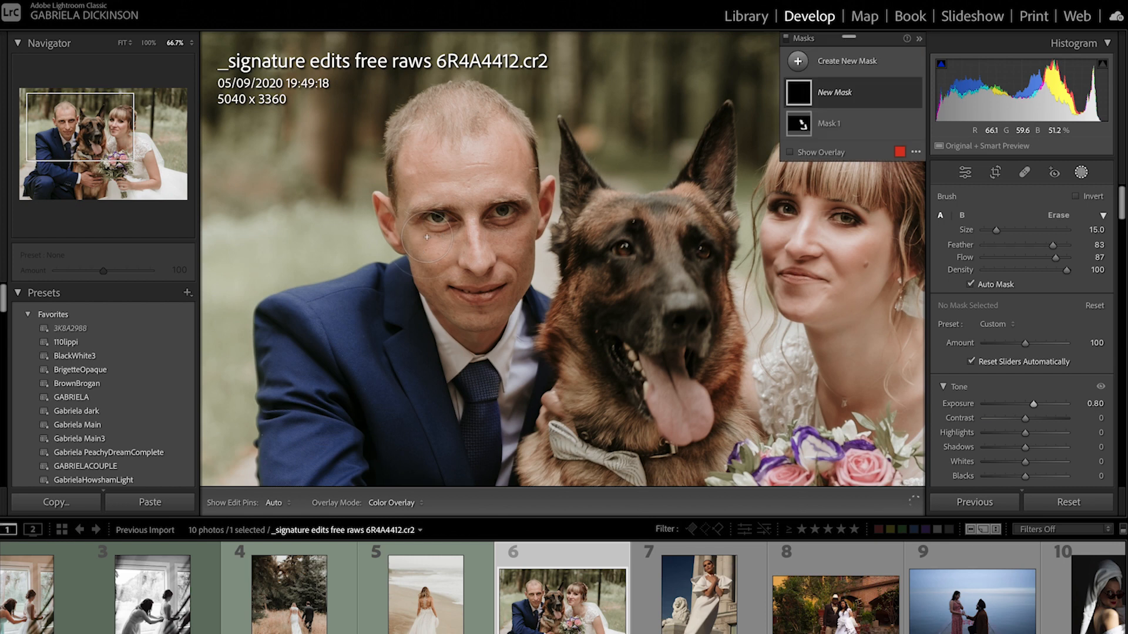
mouse_move(506, 228)
left_mouse_down()
mouse_move(496, 218)
mouse_move(493, 233)
left_mouse_up()
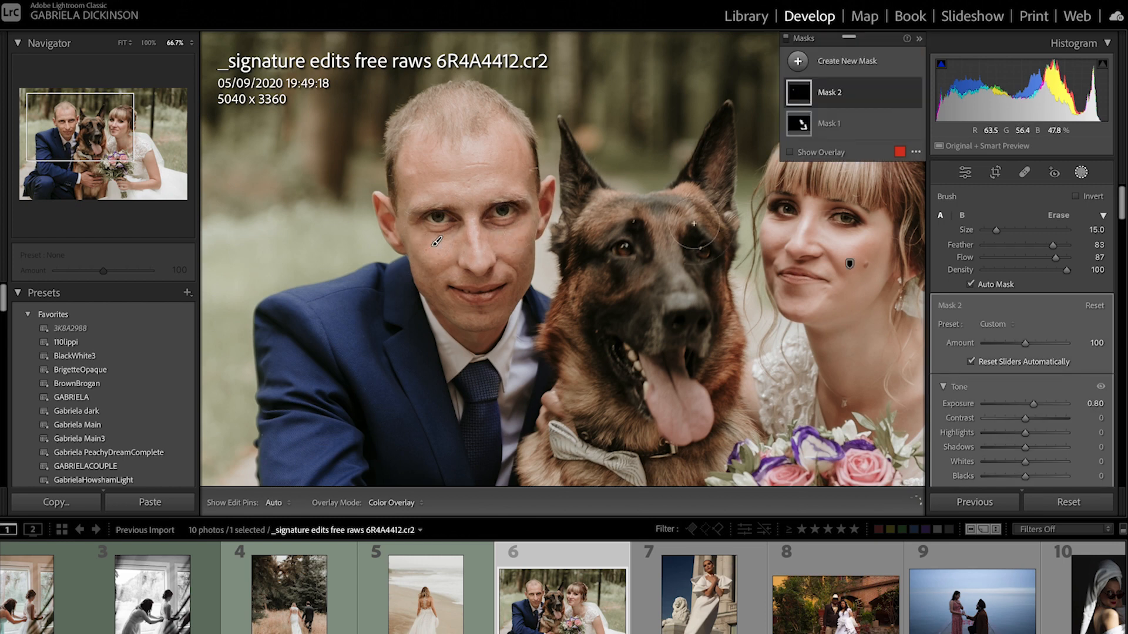
left_click_drag(1034, 404, 1033, 405)
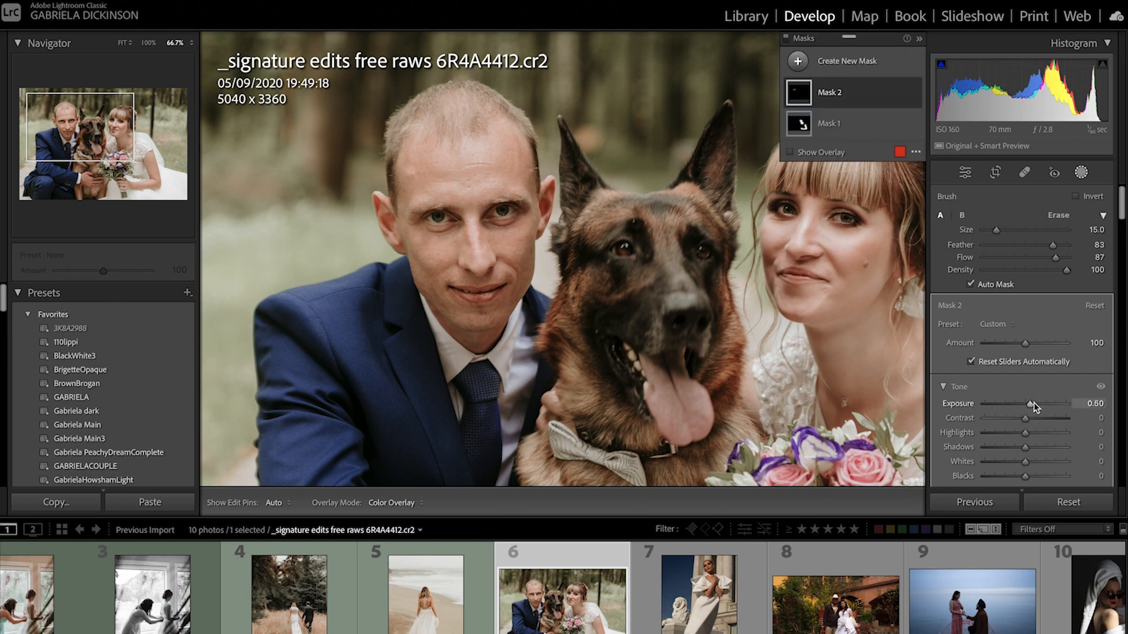
left_click(1081, 172)
Step: Compare the whole edited photo of the couple and dog with its original several times
left_click(718, 370)
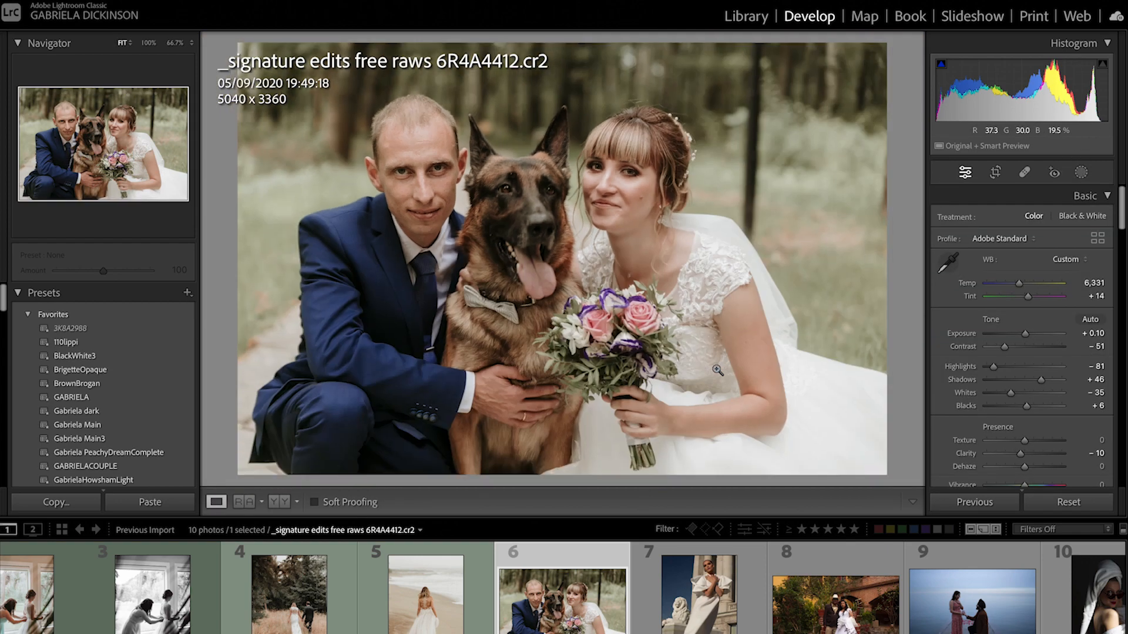
key("backslash")
key("backslash")
key("backslash")
key("backslash")
key("backslash")
key("backslash")
key("backslash")
key("backslash")
Step: Set the red saturation to +65, check the bouquet and the bride up close, and compare with the original
scroll(1000, 373, "down", 10)
scroll(1000, 377, "down", 3)
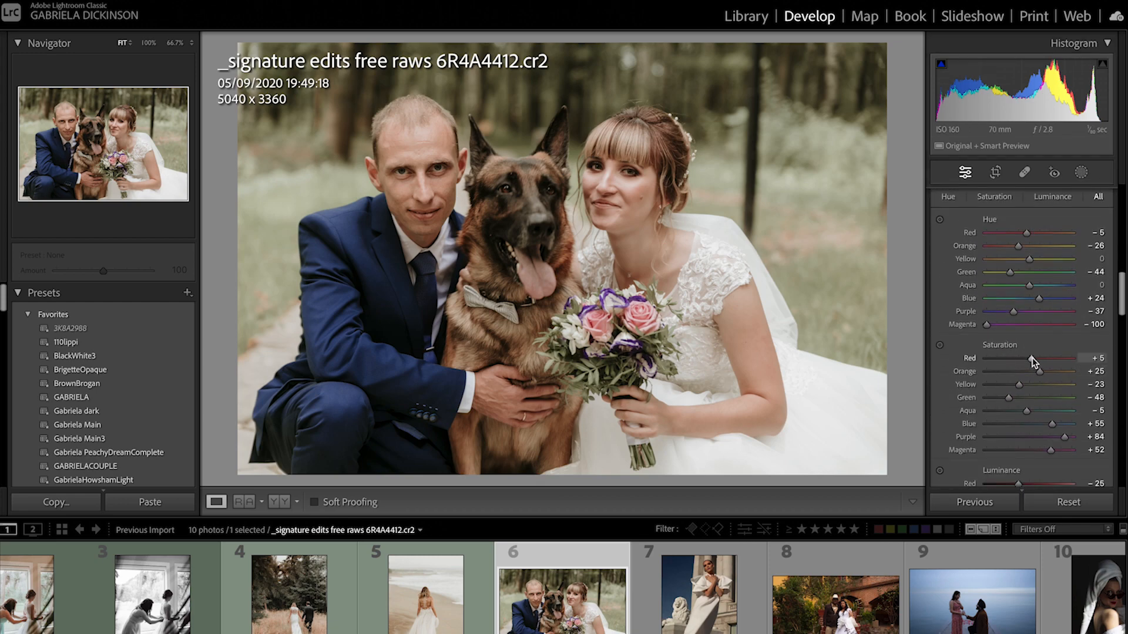
left_click_drag(1032, 357, 1055, 369)
left_click(617, 312)
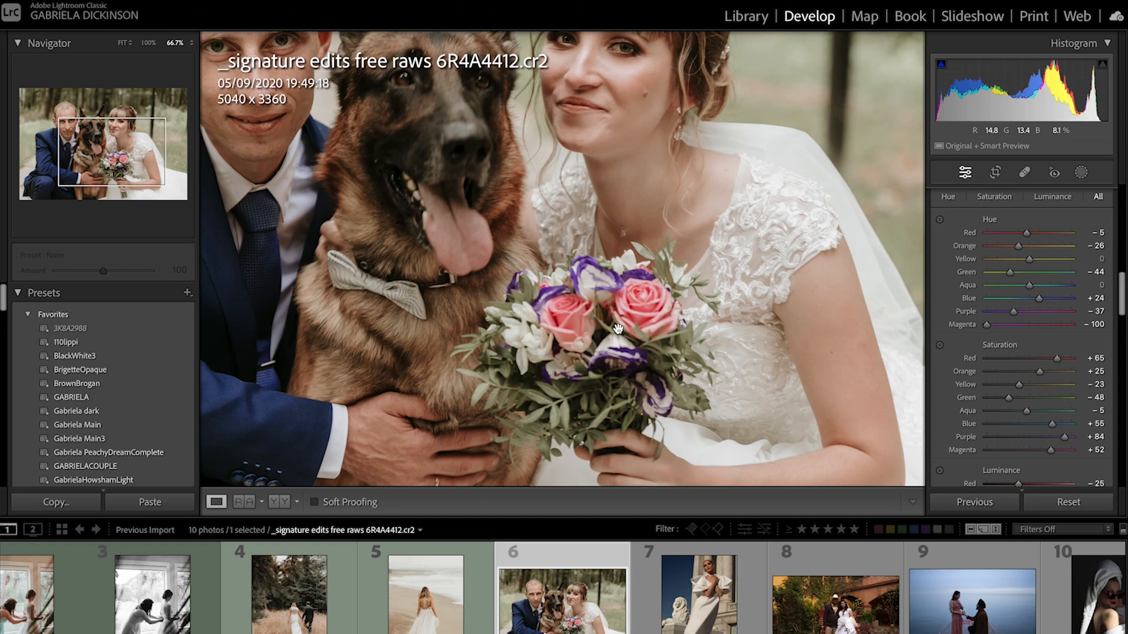
left_click_drag(596, 171, 571, 269)
key("backslash")
key("backslash")
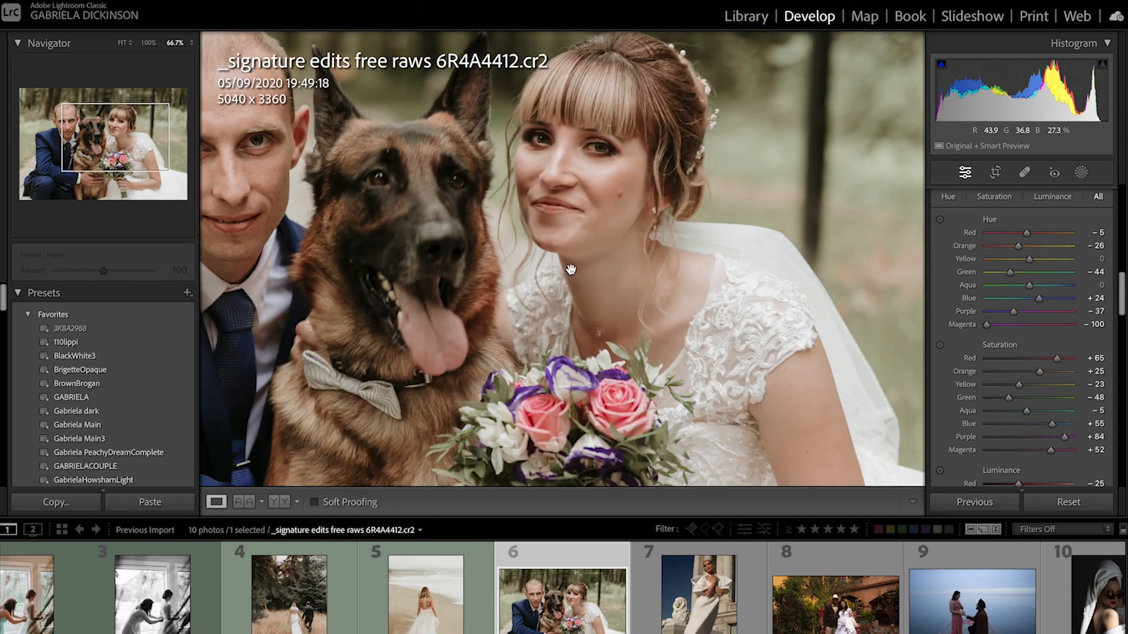
left_click(571, 269)
Step: Crop the photo tighter to 4629 x 3086 and shift the picture down within the frame for more space above the heads
left_click(995, 173)
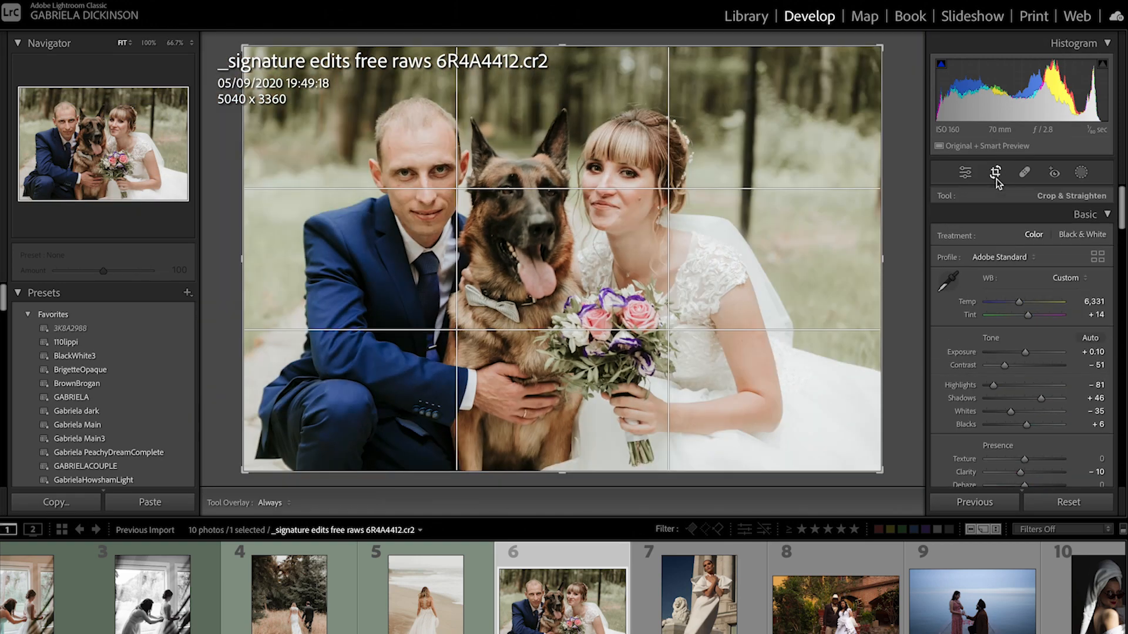
left_click_drag(866, 54, 852, 49)
key("Return")
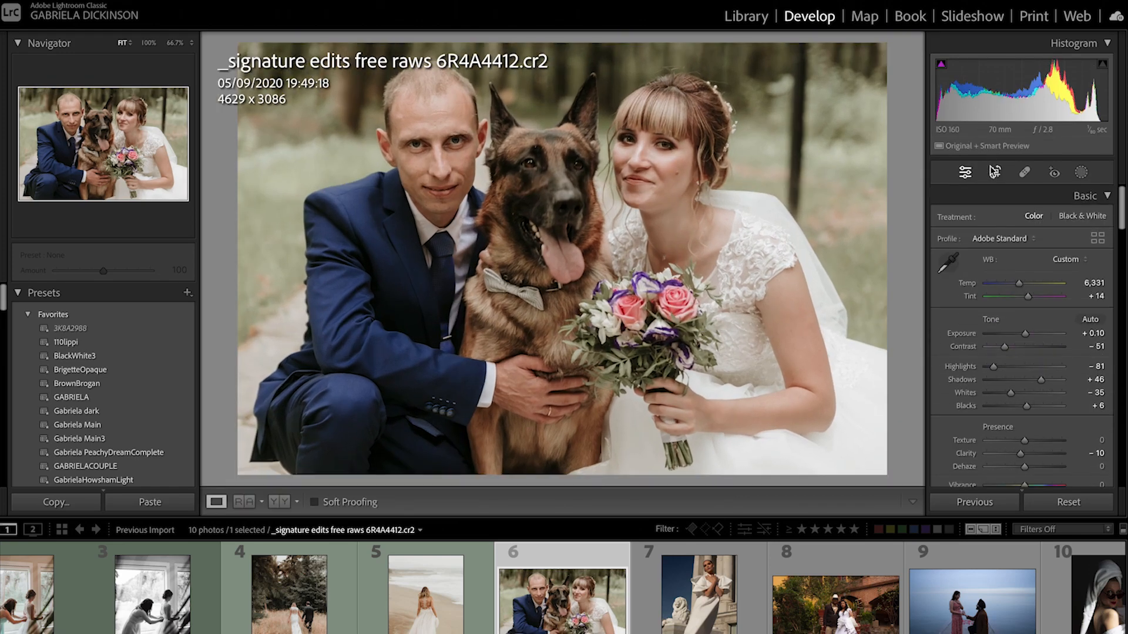
left_click(995, 172)
left_click_drag(628, 292, 630, 313)
key("Return")
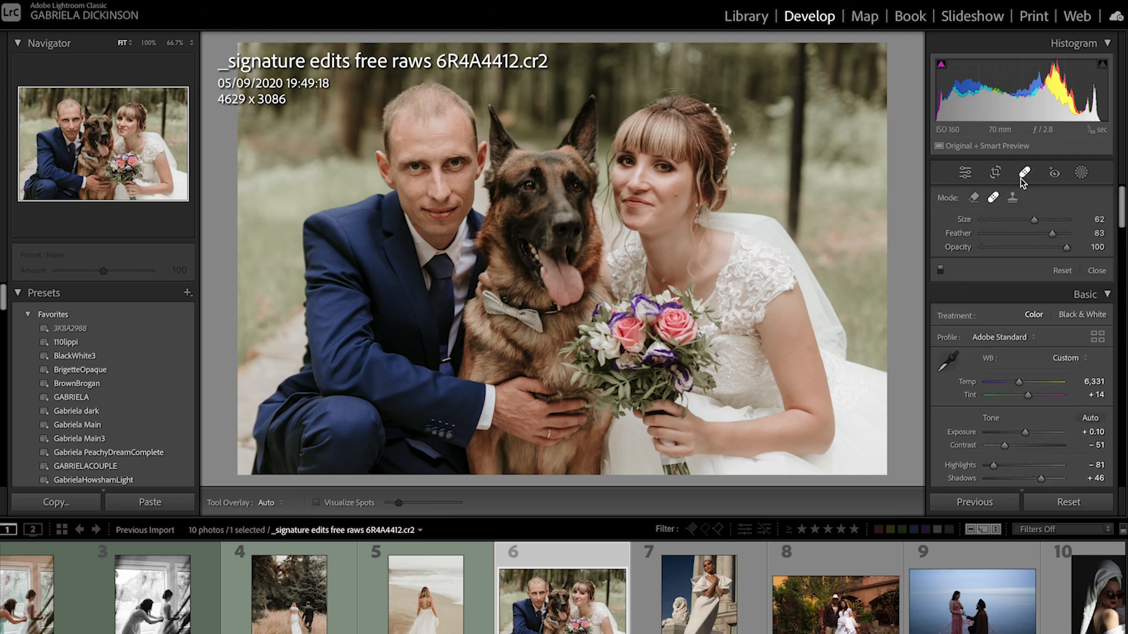
Step: Try to cover the dark pole behind the bride with a retouch stroke in Clone mode, sourced from the greenery beside it
left_click(974, 197)
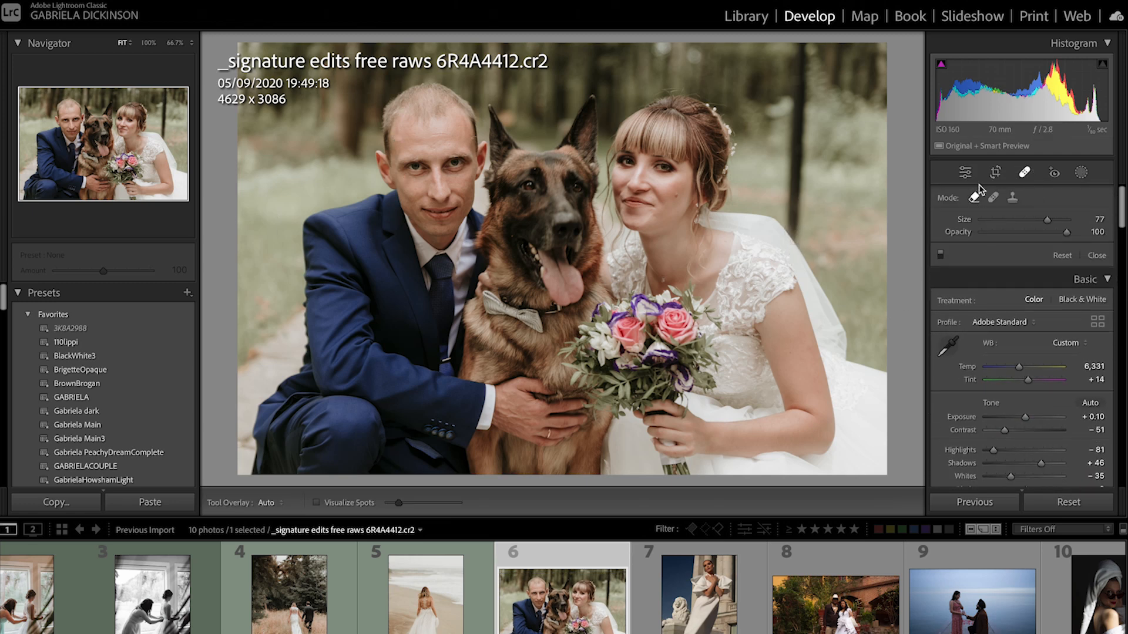
left_click_drag(796, 232, 802, 57)
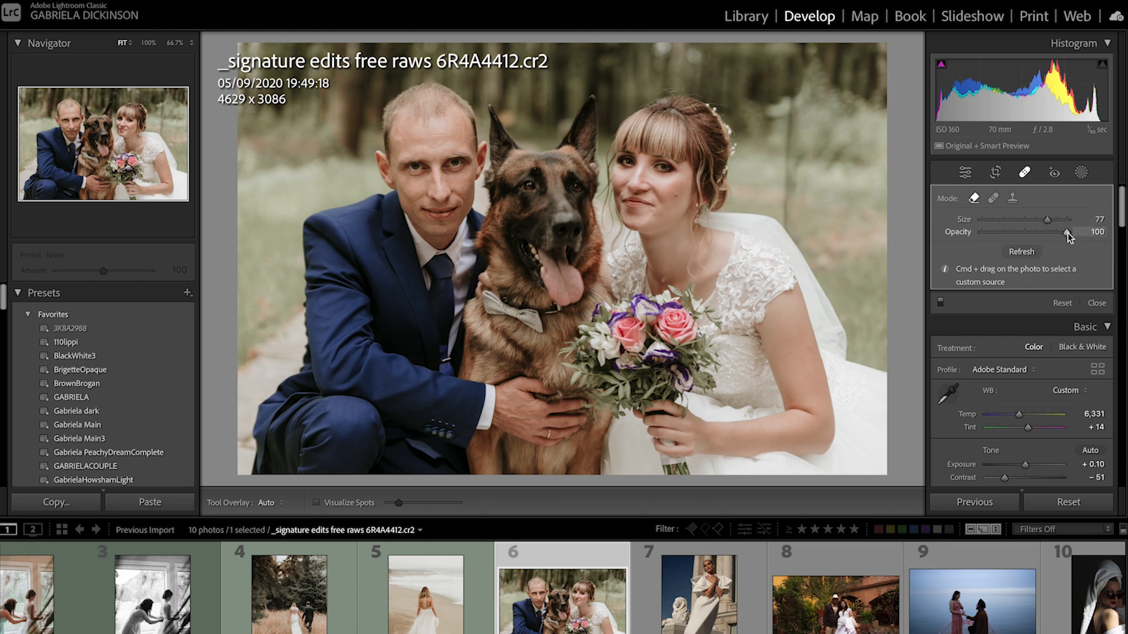
left_click(1012, 198)
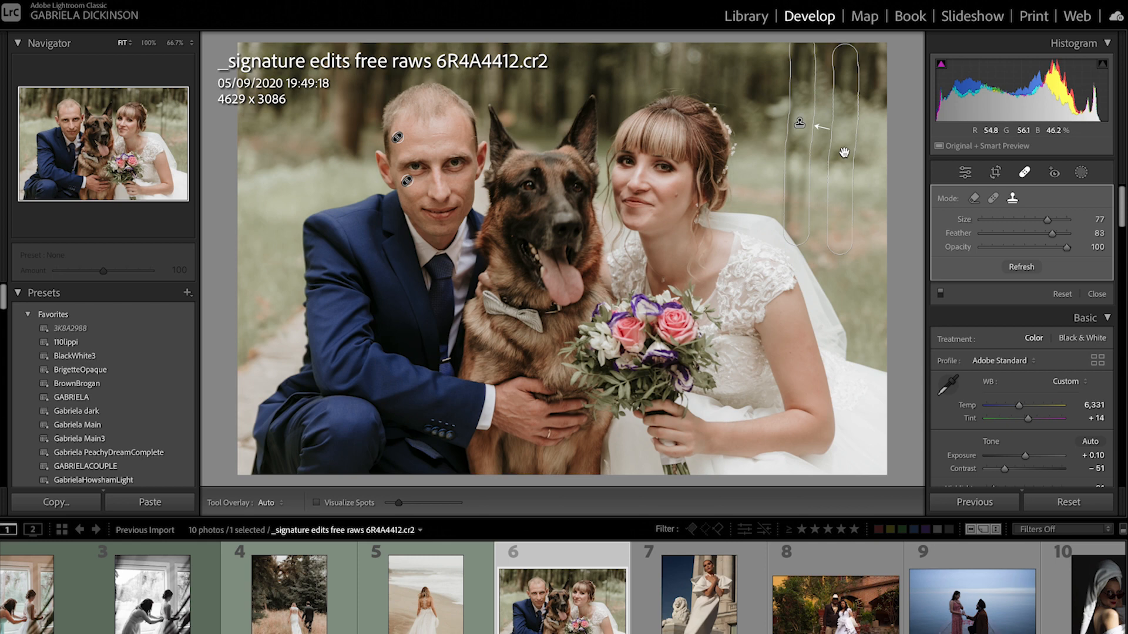
left_click(794, 162)
mouse_move(836, 165)
left_mouse_down()
mouse_move(878, 177)
mouse_move(860, 170)
mouse_move(863, 182)
mouse_move(845, 181)
mouse_move(847, 204)
left_mouse_up()
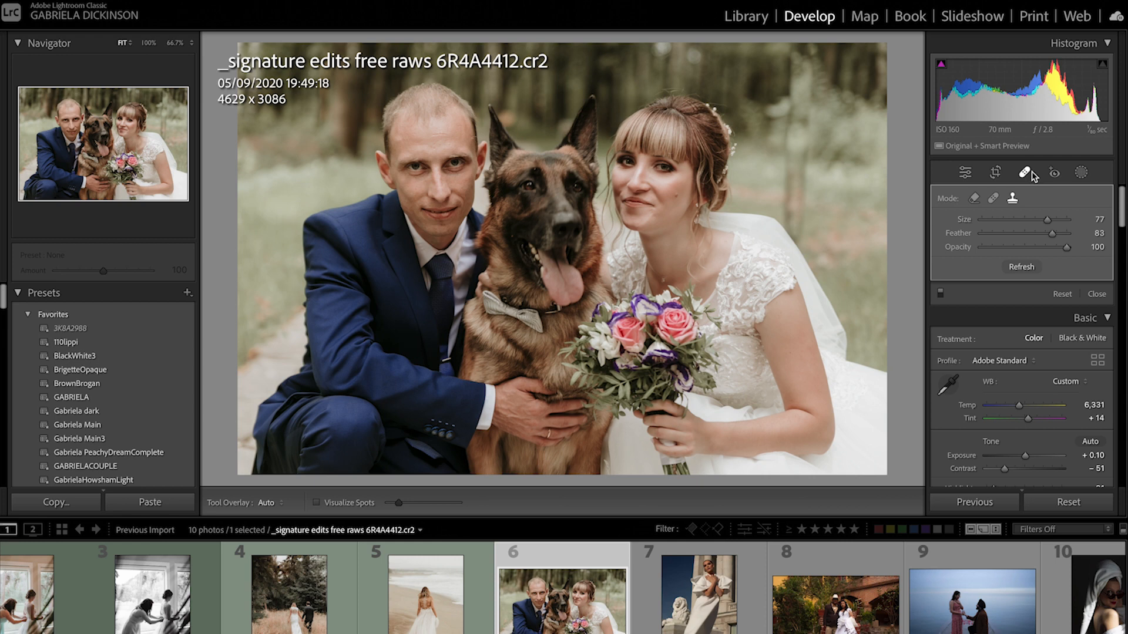
Step: Delete the earlier retouch and repaint the full height of the pole behind the bride in Remove mode at size 79
left_click(973, 200)
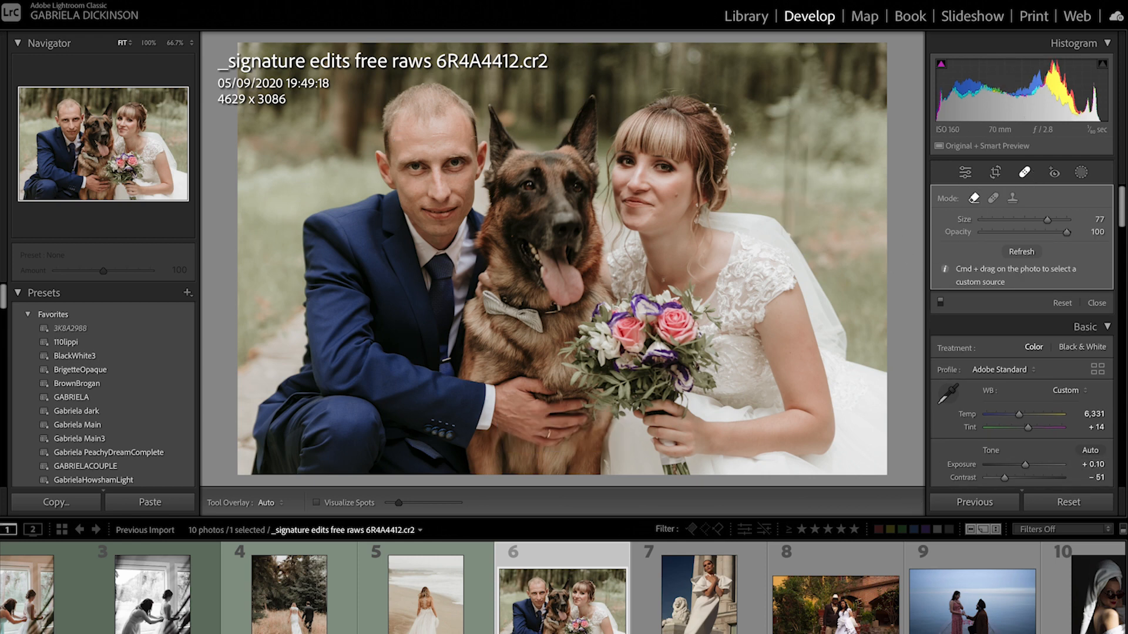
left_click_drag(800, 54, 794, 231)
key("Delete")
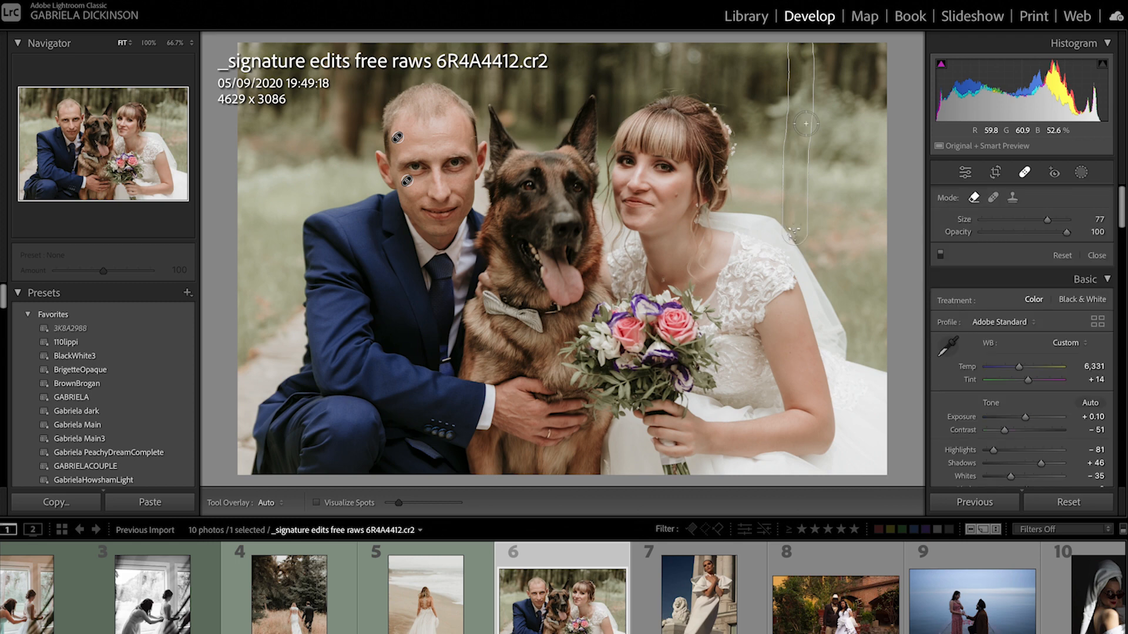
left_click_drag(799, 226, 799, 50)
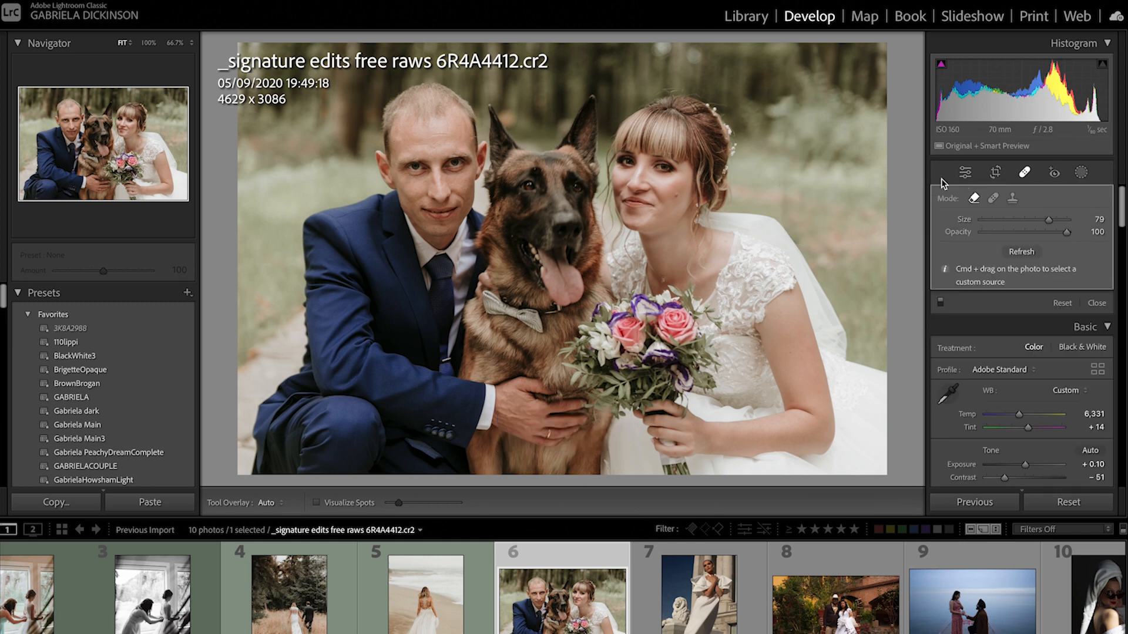
left_click(1026, 171)
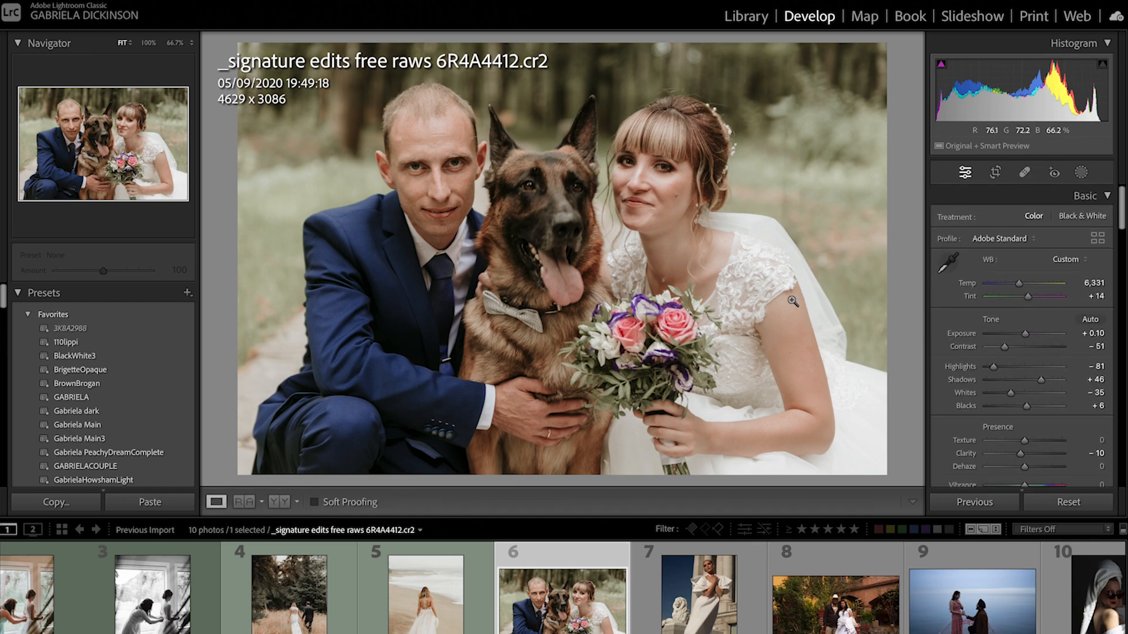
Step: Compare the retouched and cropped photo with its original
key("backslash")
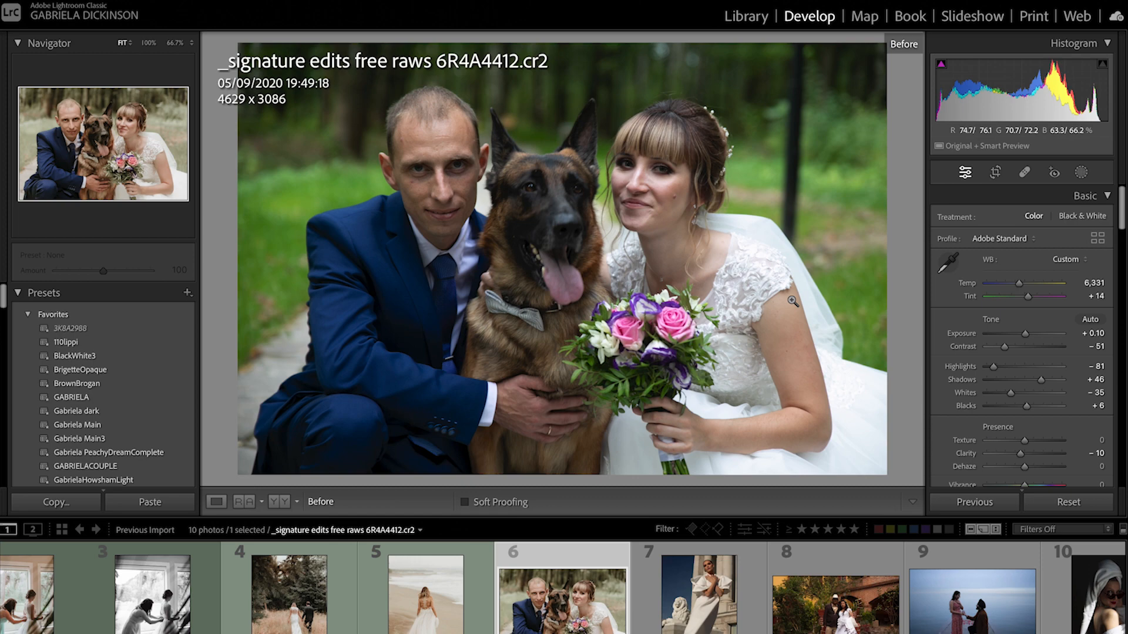
key("backslash")
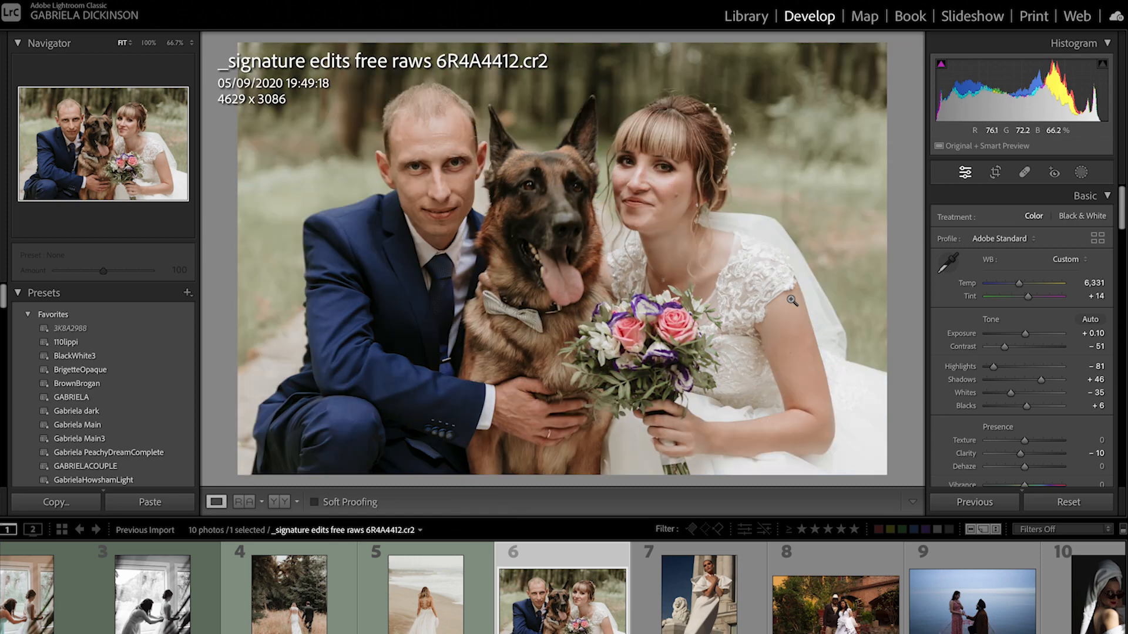
scroll(983, 408, "down", 20)
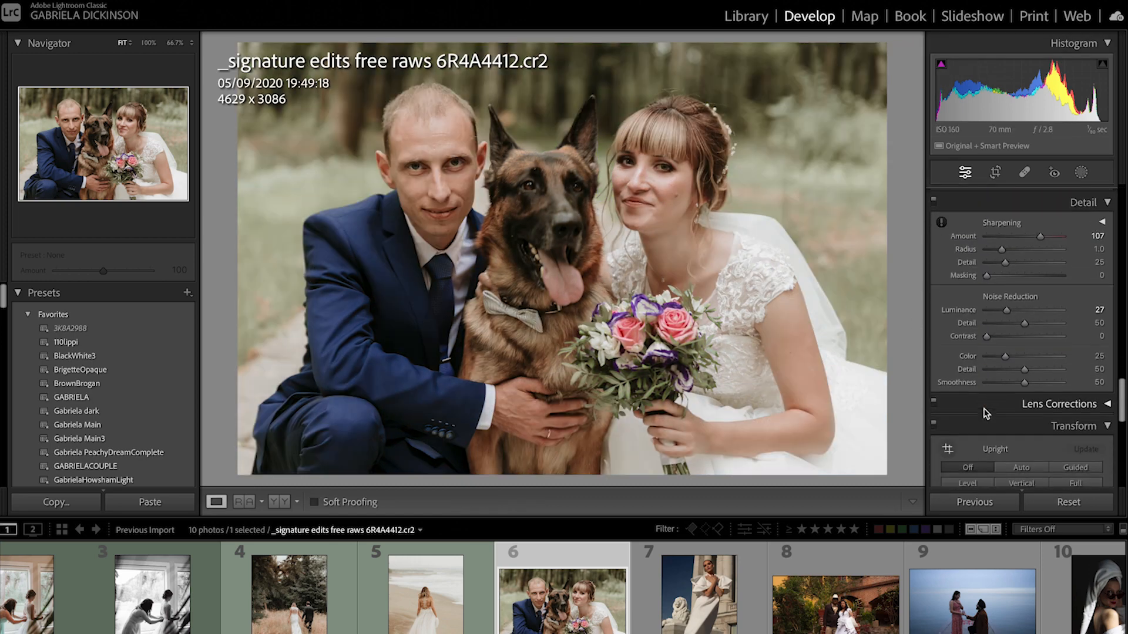
Step: Try Calibration saturations of +42 for Blue Primary and -28 for Green Primary, check the faces close up, and undo both changes
mouse_move(1021, 474)
left_mouse_down()
mouse_move(1052, 474)
mouse_move(1040, 483)
mouse_move(1041, 473)
left_mouse_up()
mouse_move(1014, 424)
left_mouse_down()
mouse_move(1030, 429)
mouse_move(1015, 433)
left_mouse_up()
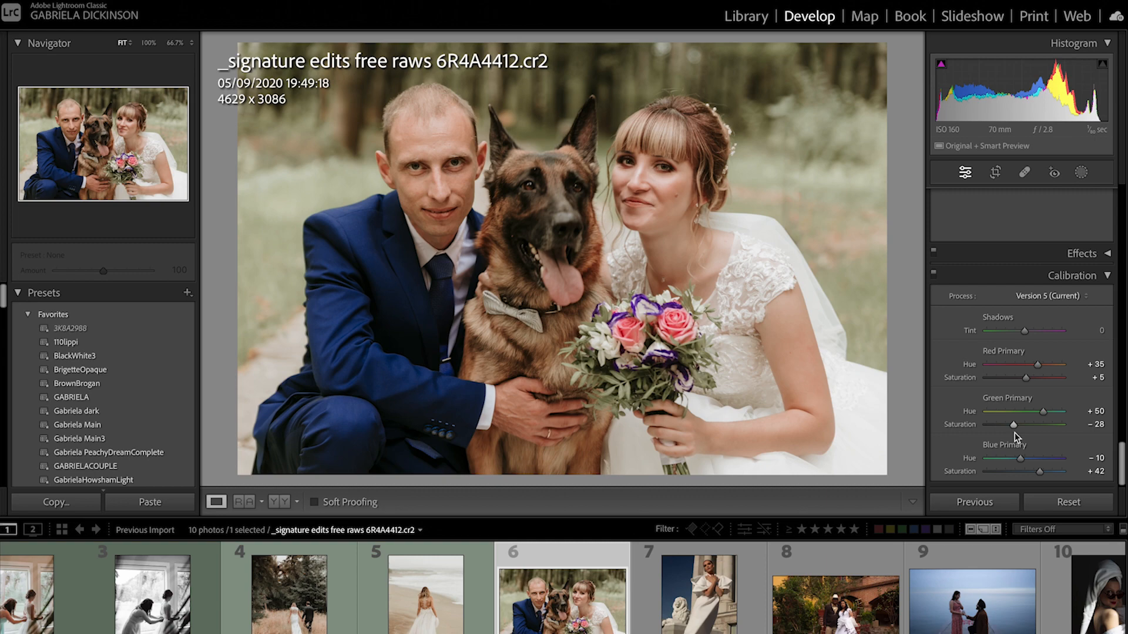
key("z")
key("ctrl+z")
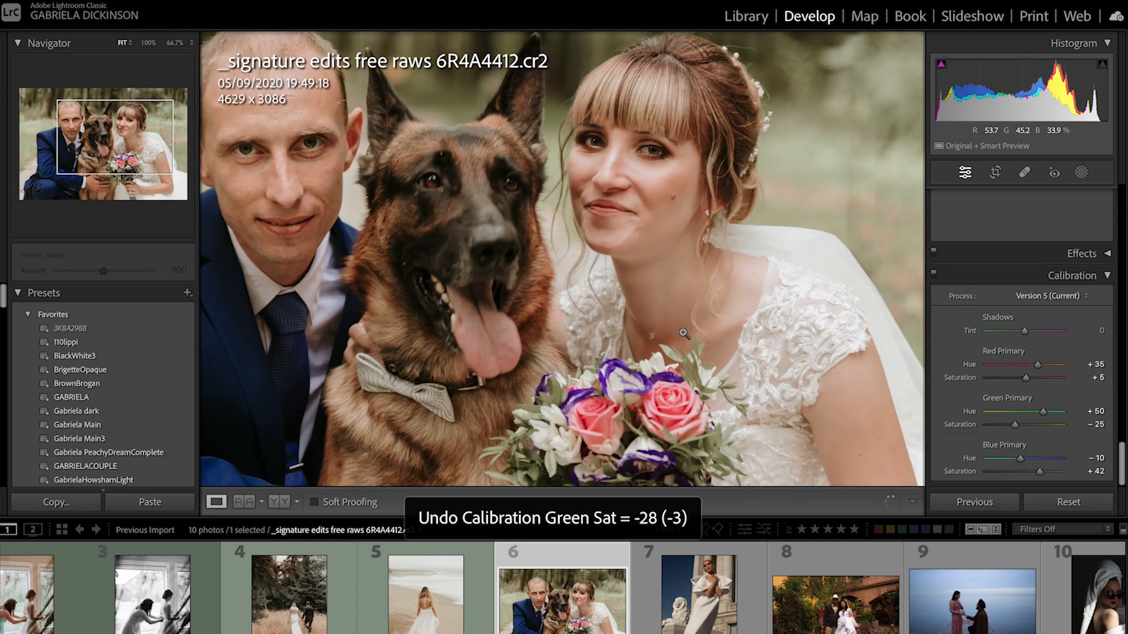
key("z")
key("ctrl+z")
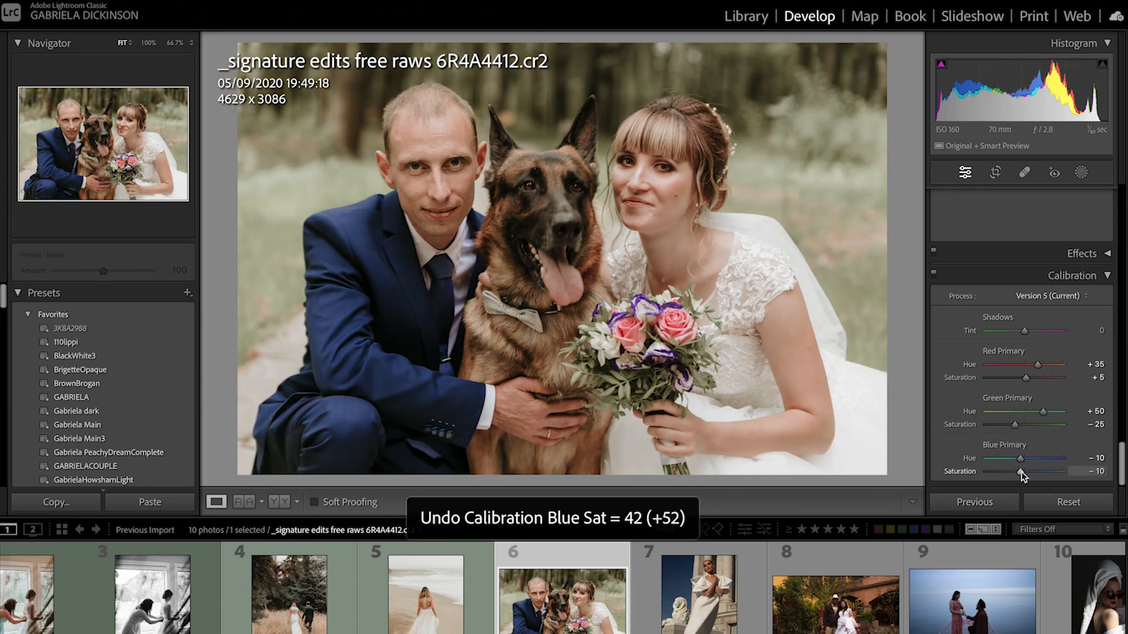
Step: Set the Calibration Blue Primary saturation to +12 and label the photo of the couple with the dog green
left_click_drag(1021, 471, 1028, 472)
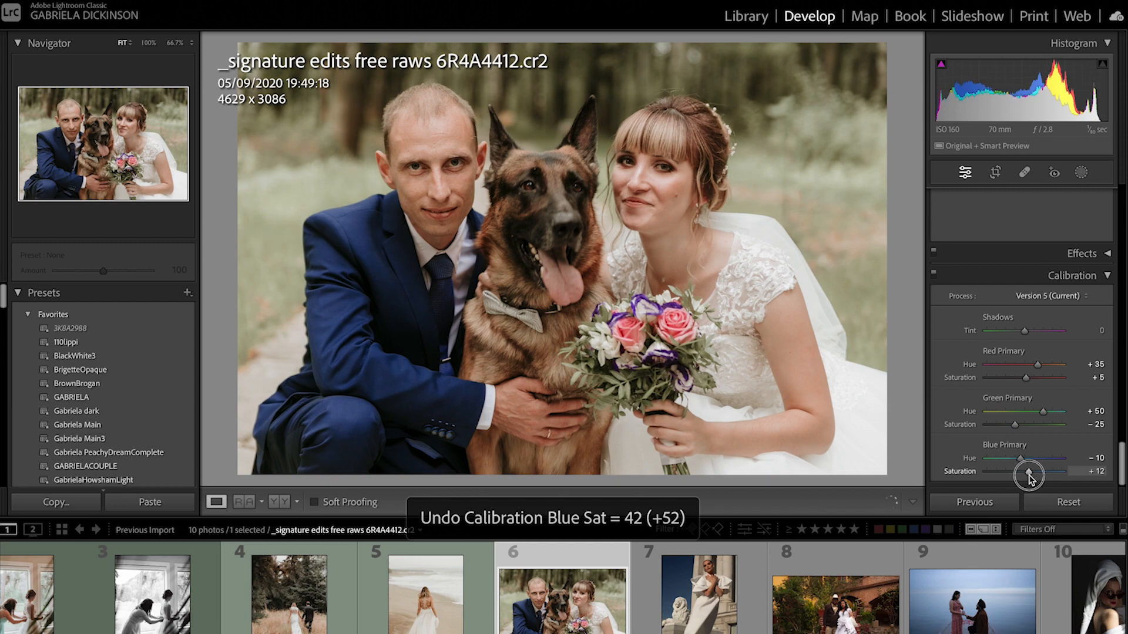
key("8")
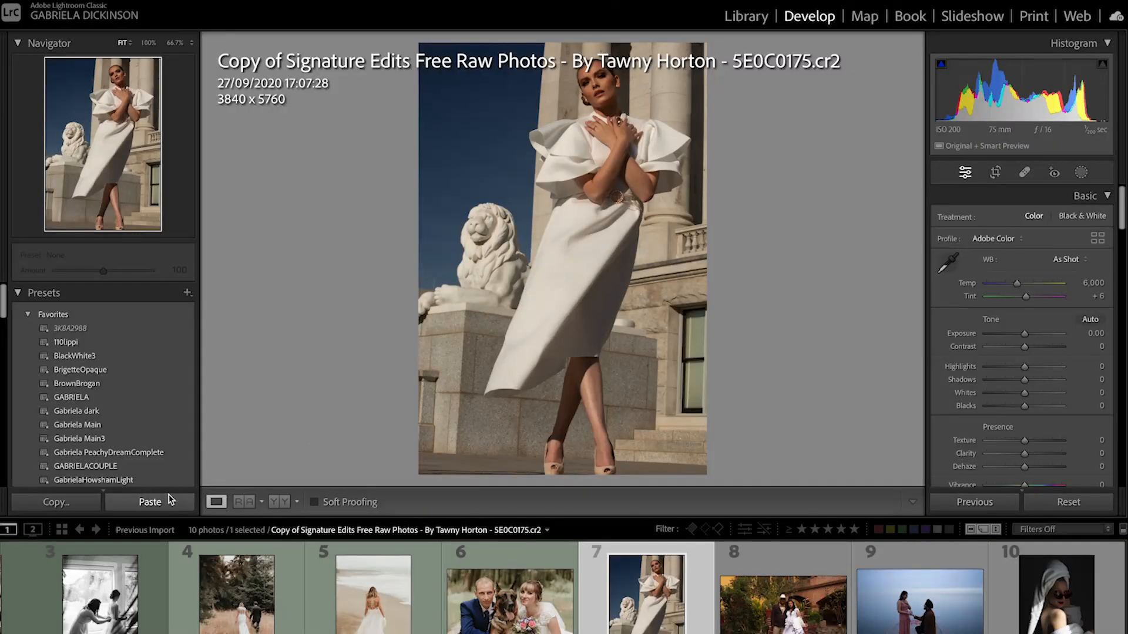
Step: Apply the GabrielaHowshamLight preset to the photo of the woman in the white dress and warm its temperature to 6,711
left_click(168, 501)
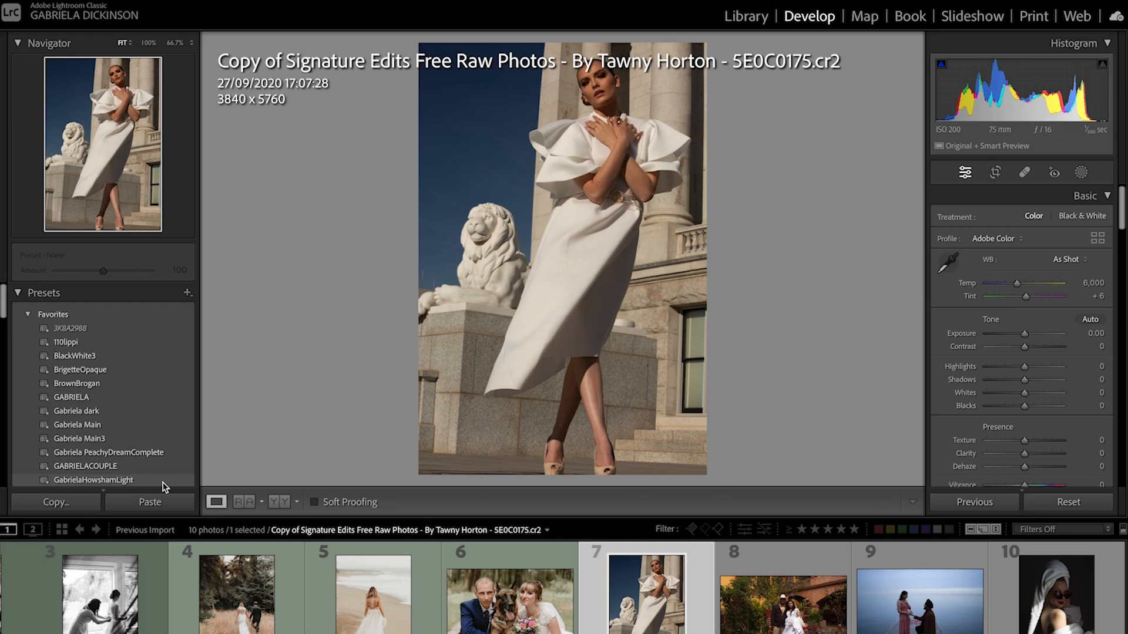
left_click(162, 481)
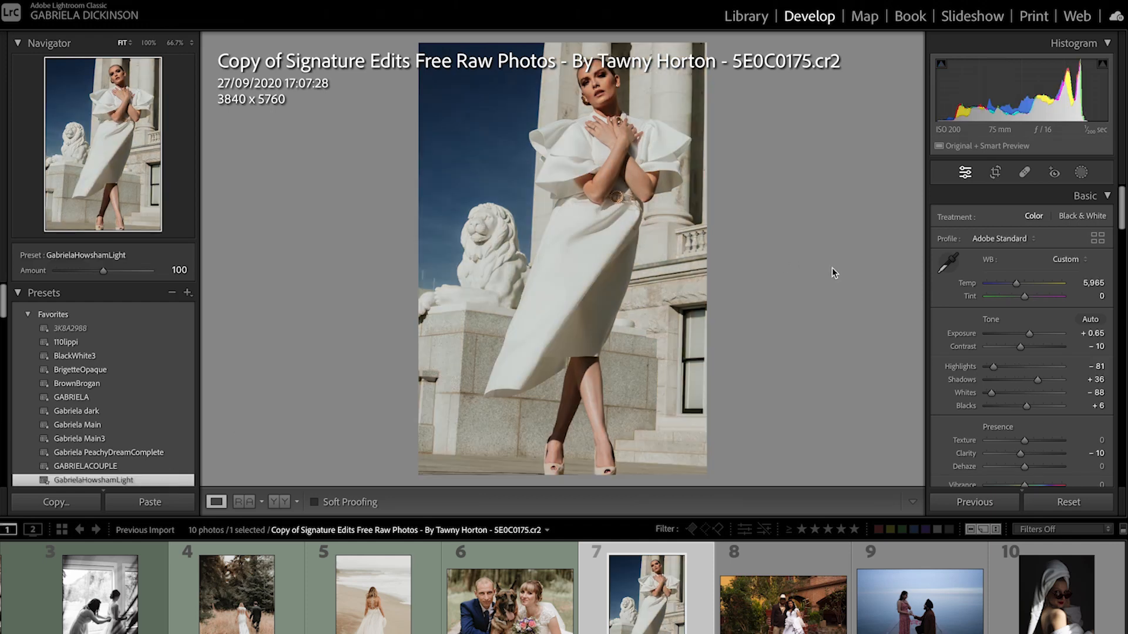
left_click_drag(1020, 283, 1026, 287)
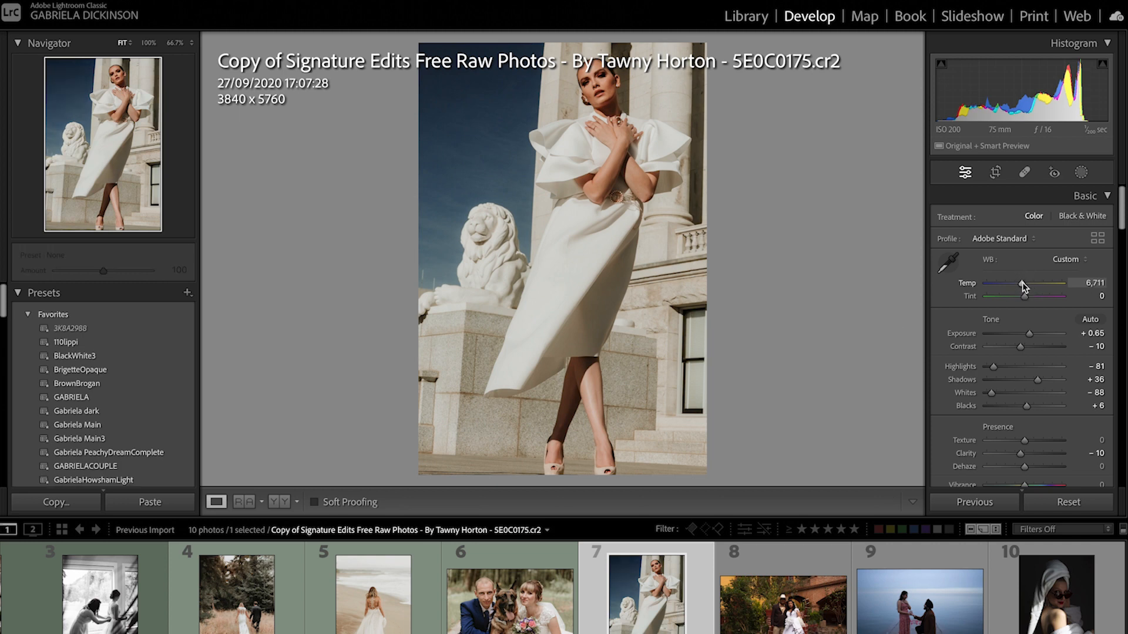
left_click(997, 174)
left_click_drag(568, 487, 580, 490)
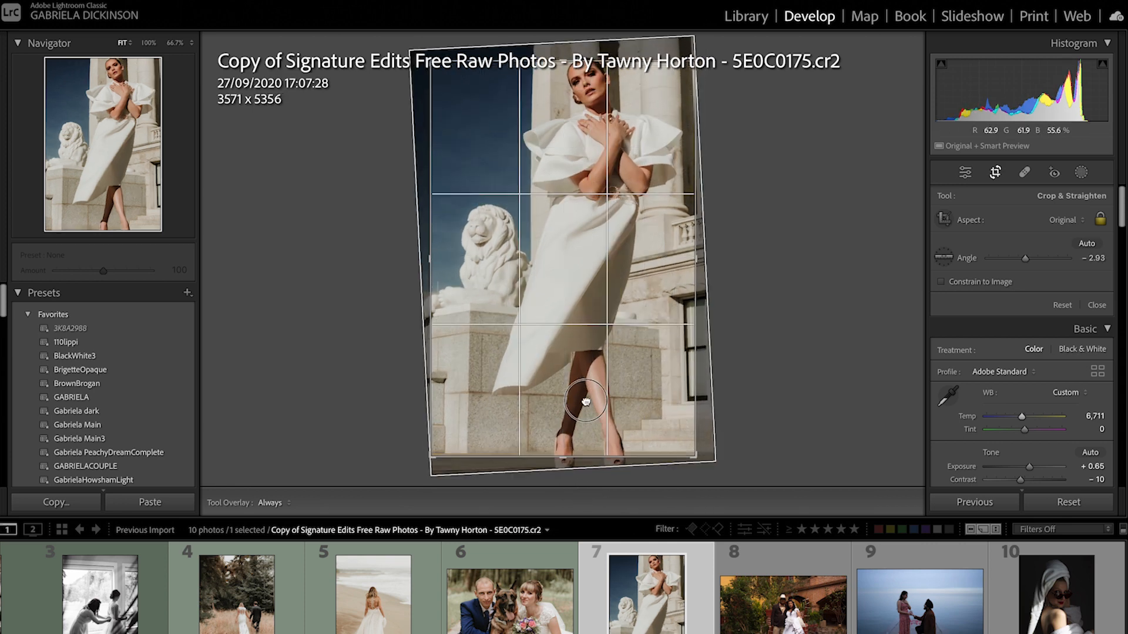
key("Return")
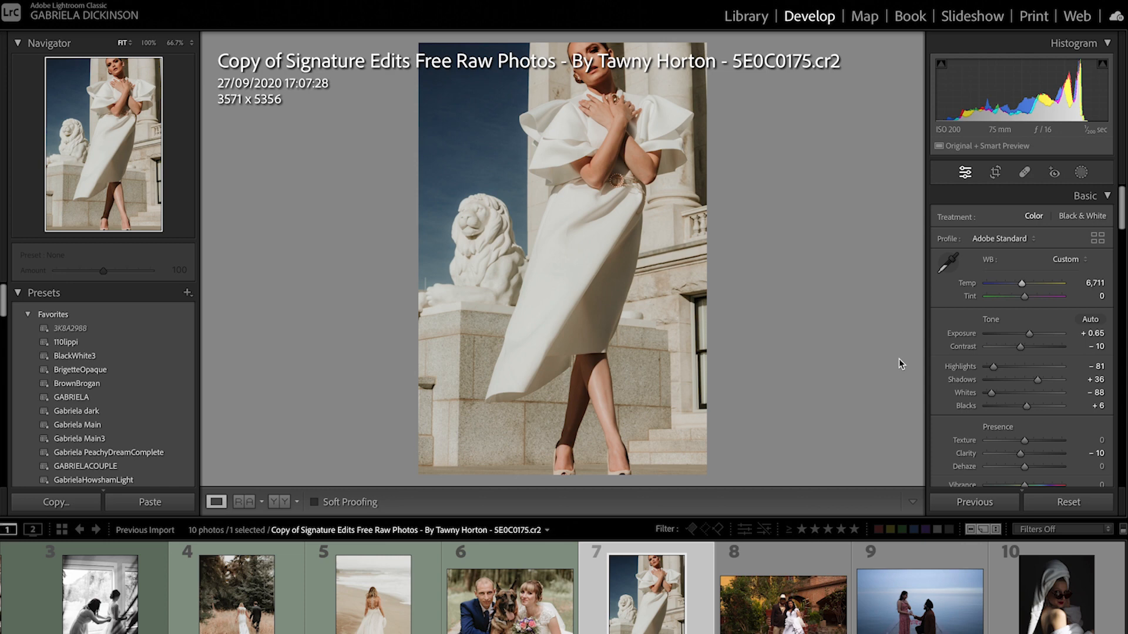
key("ctrl+z")
key("ctrl+z")
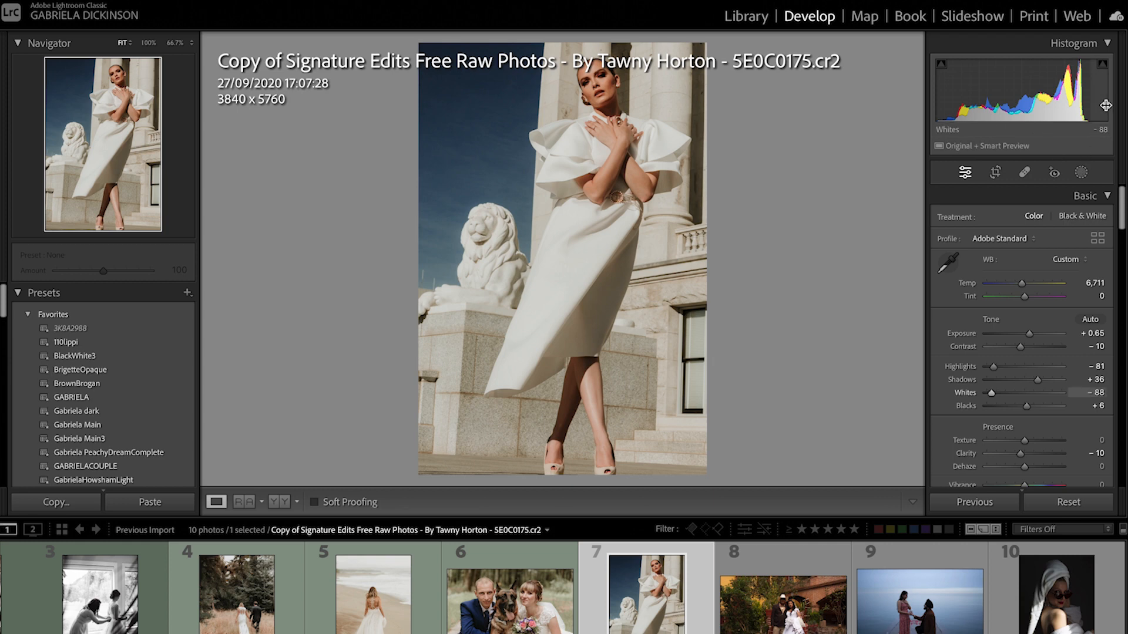
Step: Set the photo's Whites to −23 and Shadows to +74, leaving Exposure at +0.65
mouse_move(1081, 88)
left_mouse_down()
mouse_move(1103, 88)
mouse_move(1093, 88)
left_mouse_up()
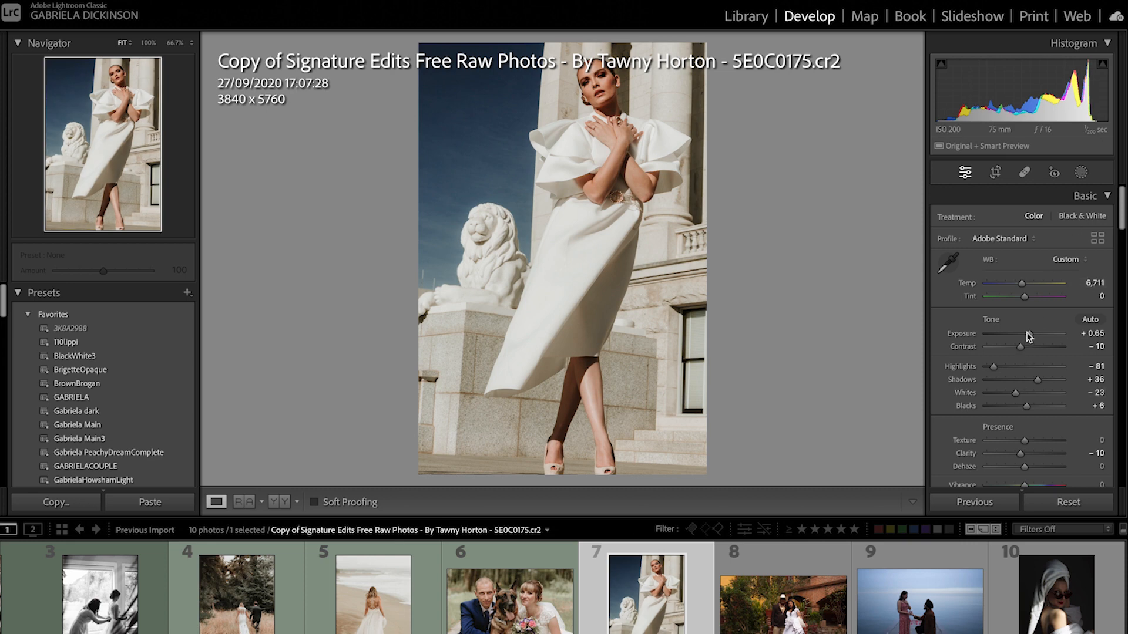
left_click_drag(1029, 335, 1030, 334)
key("ctrl+z")
key("ctrl+z")
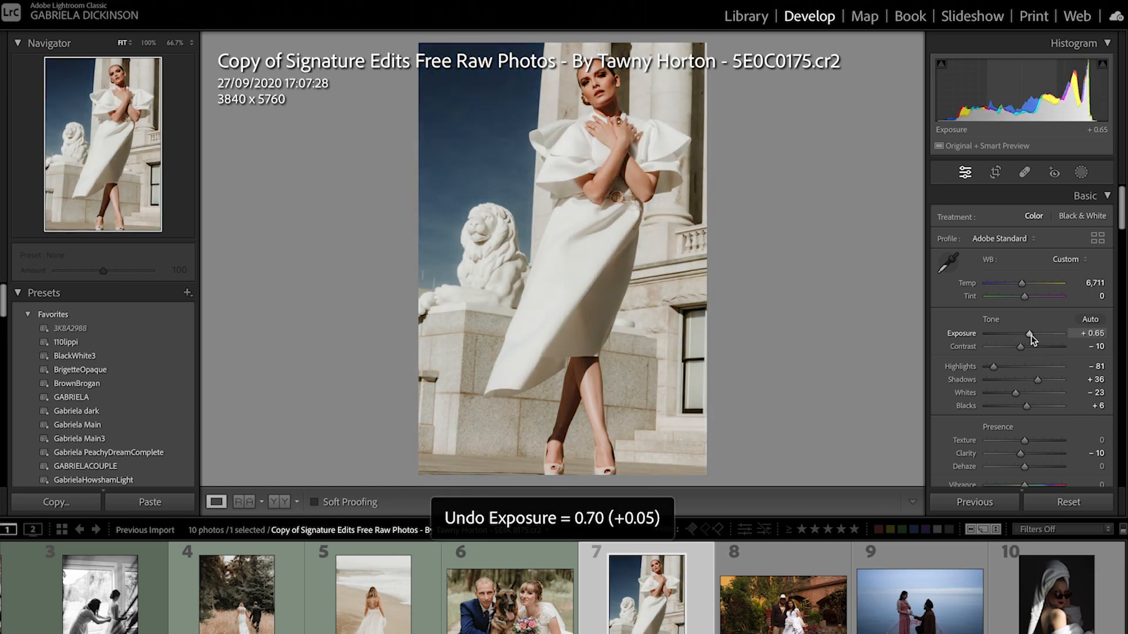
left_click(1037, 380)
mouse_move(1036, 382)
left_mouse_down()
mouse_move(1023, 383)
mouse_move(1066, 380)
mouse_move(1051, 382)
left_mouse_up()
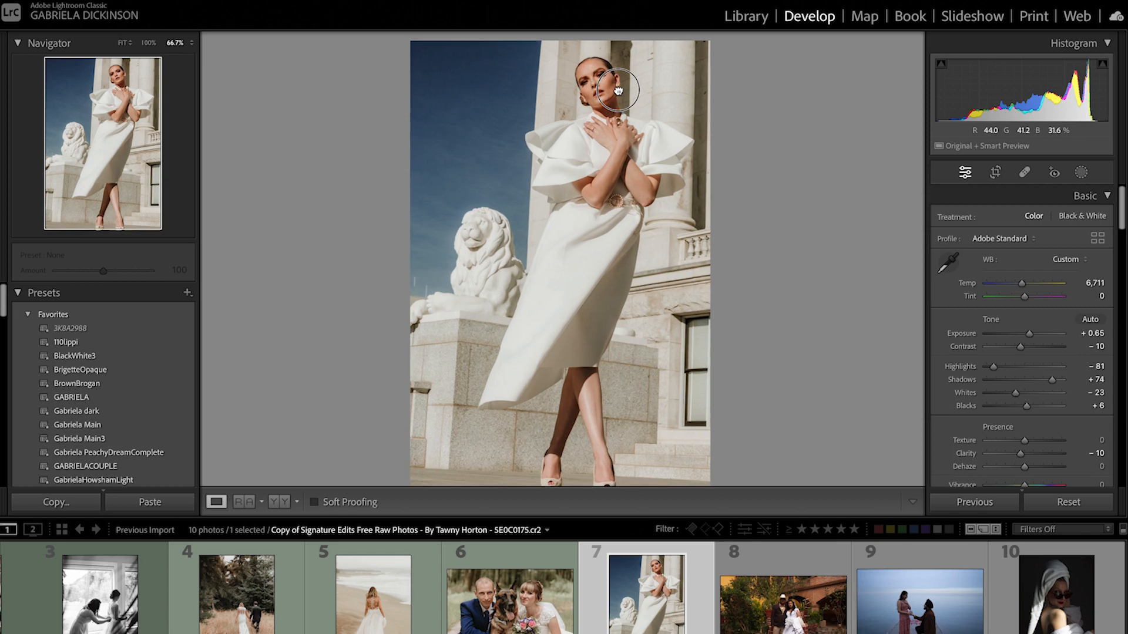
Step: Zoom in on the woman's face and heal the blemishes on her lower cheek using the Heal brush at size 16
left_click(617, 91)
left_click_drag(561, 132, 558, 234)
key("ctrl+equal")
key("ctrl+equal")
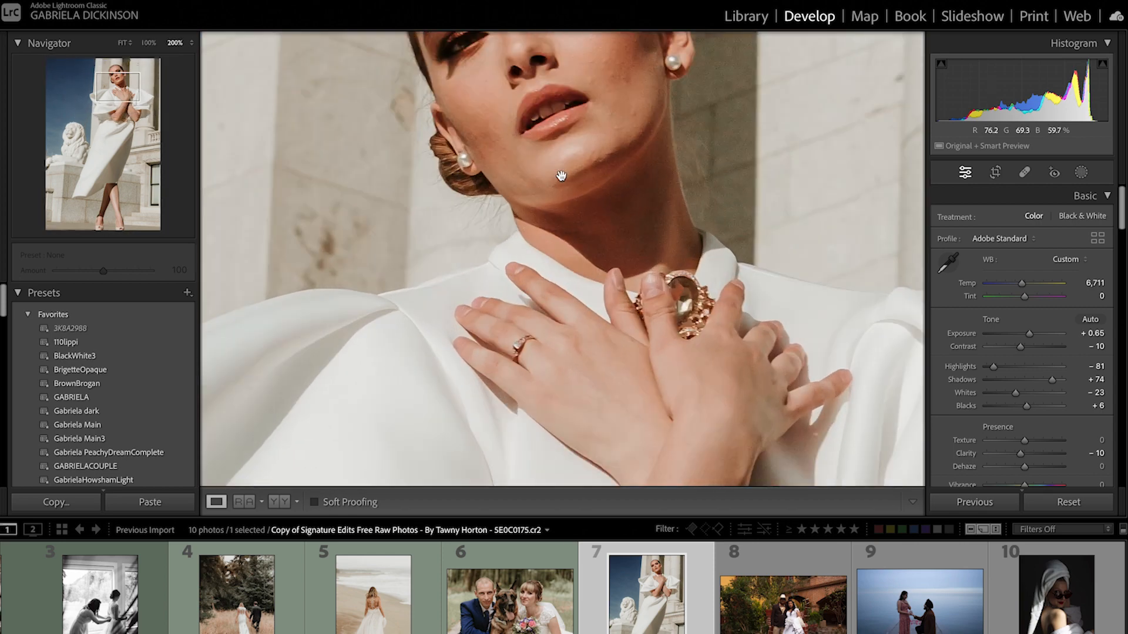
left_click_drag(627, 151, 604, 377)
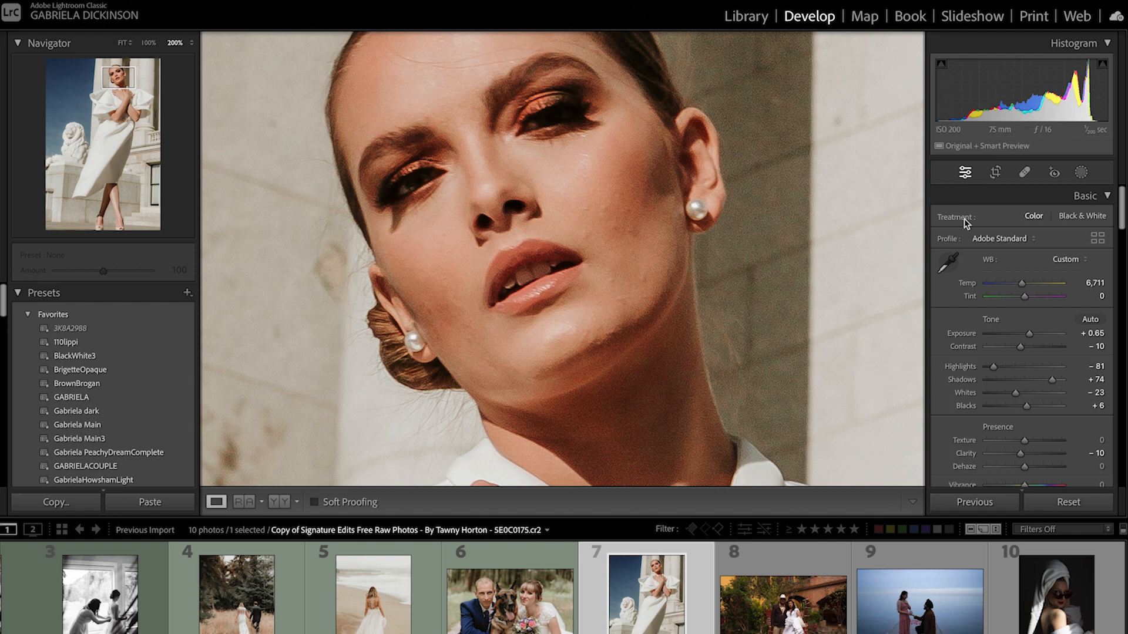
left_click(1028, 172)
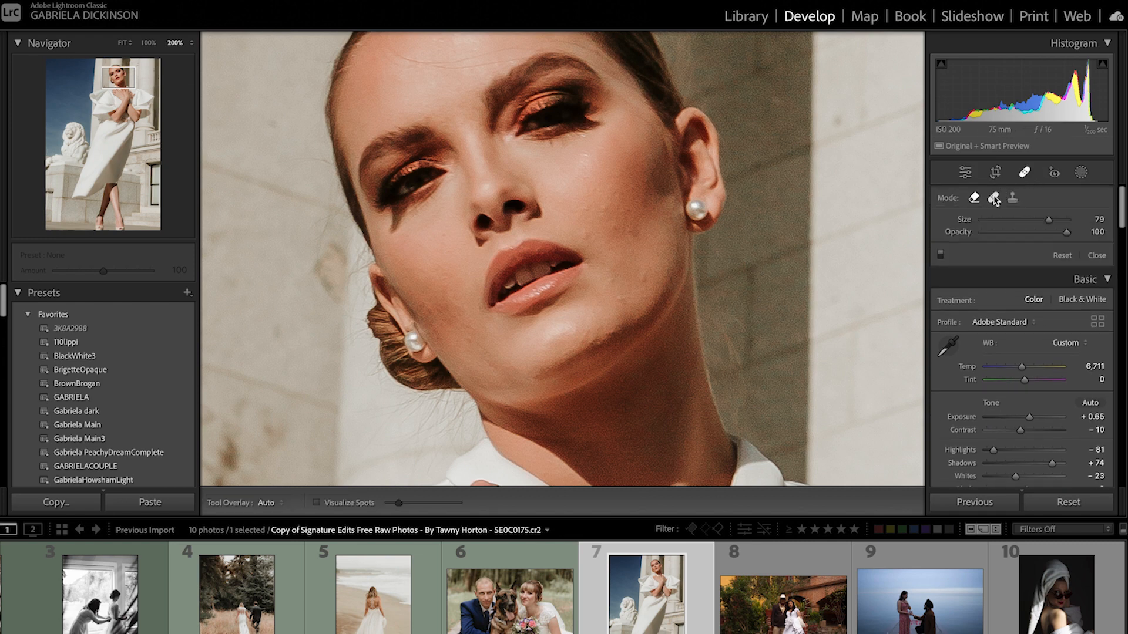
scroll(648, 267, "down", 3)
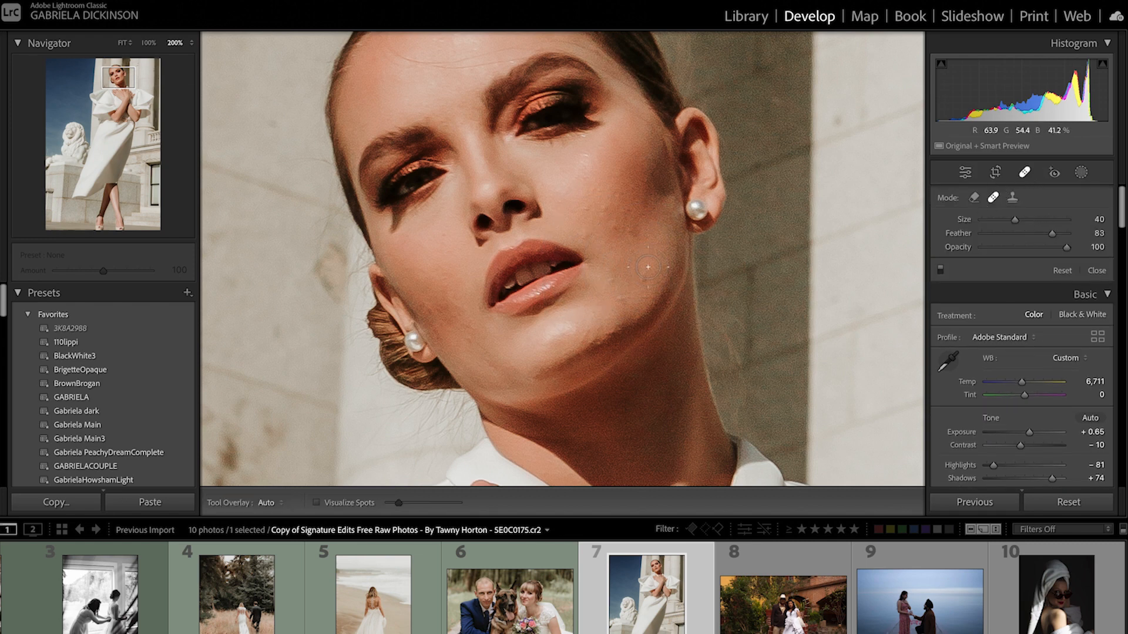
left_click(645, 277)
left_click(610, 283)
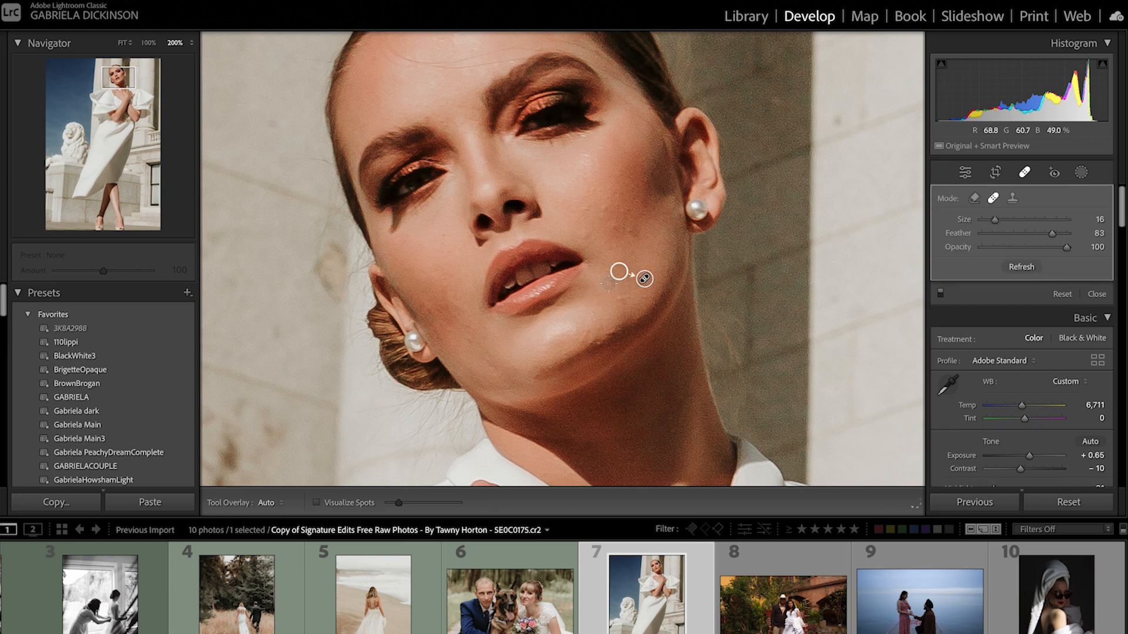
left_click(619, 300)
Step: Heal the blemishes beside the mouth, on the opposite side of the jaw and along the edge of the chin
left_click(585, 233)
left_click_drag(591, 214, 567, 213)
left_click(468, 344)
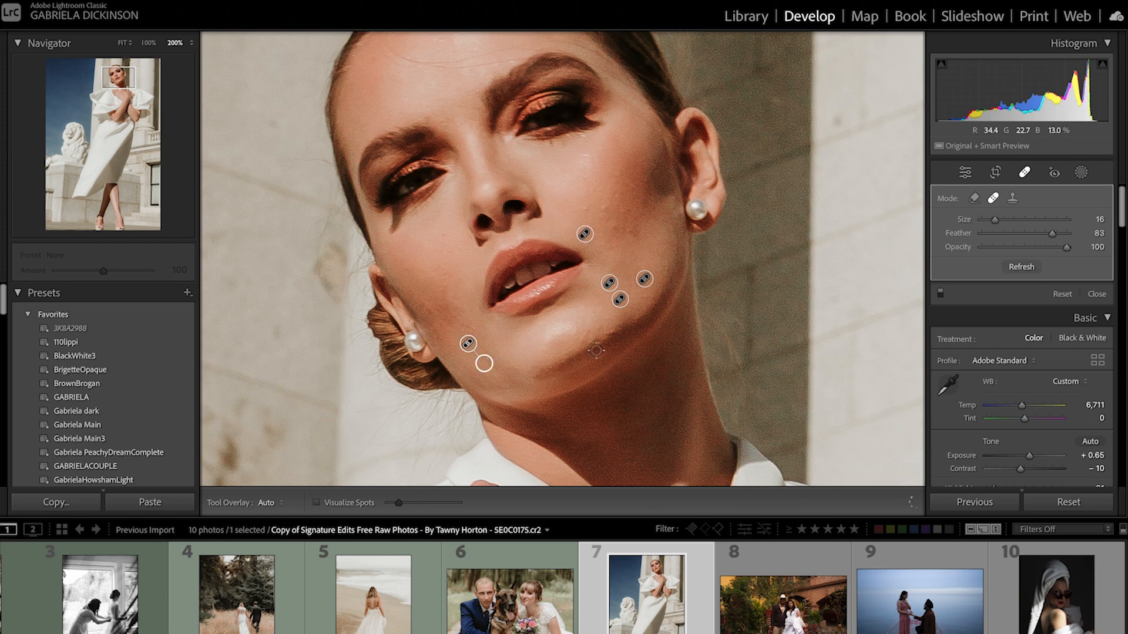
left_click(598, 343)
left_click(608, 333)
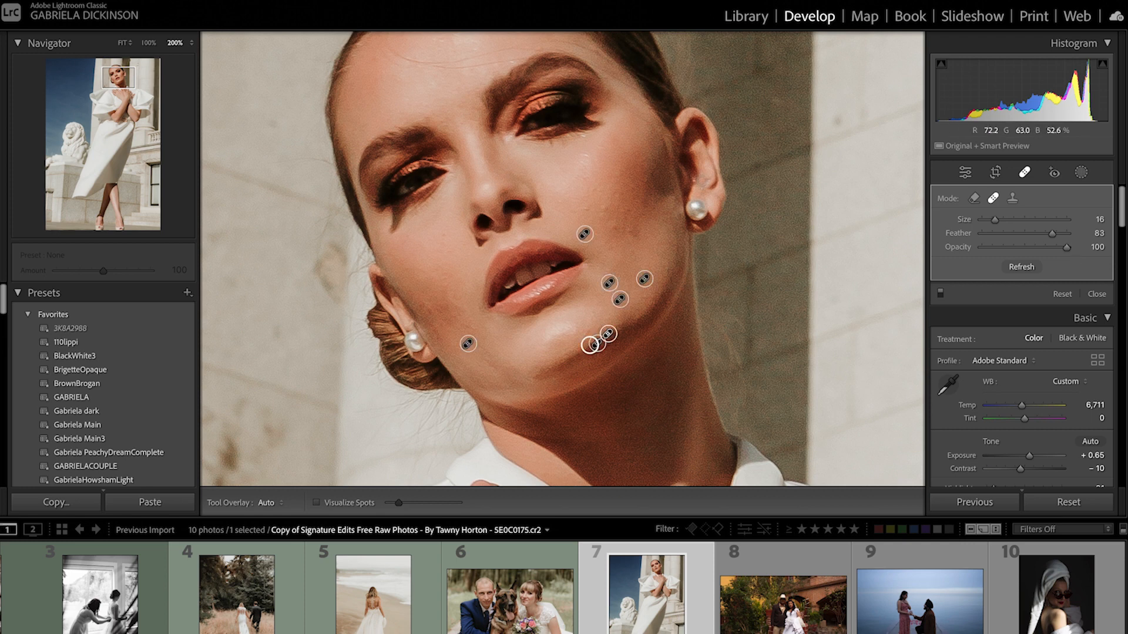
Step: Heal the remaining spots on the upper cheek, under the eye and on the jaw beside the far earring
left_click(605, 210)
left_click(617, 228)
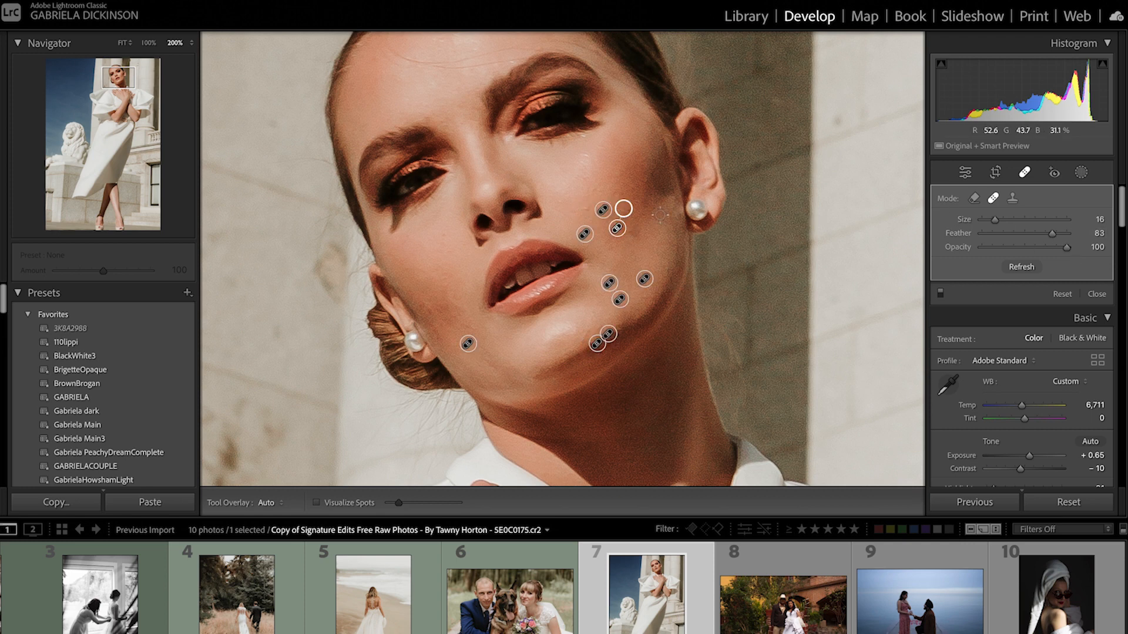
left_click(633, 232)
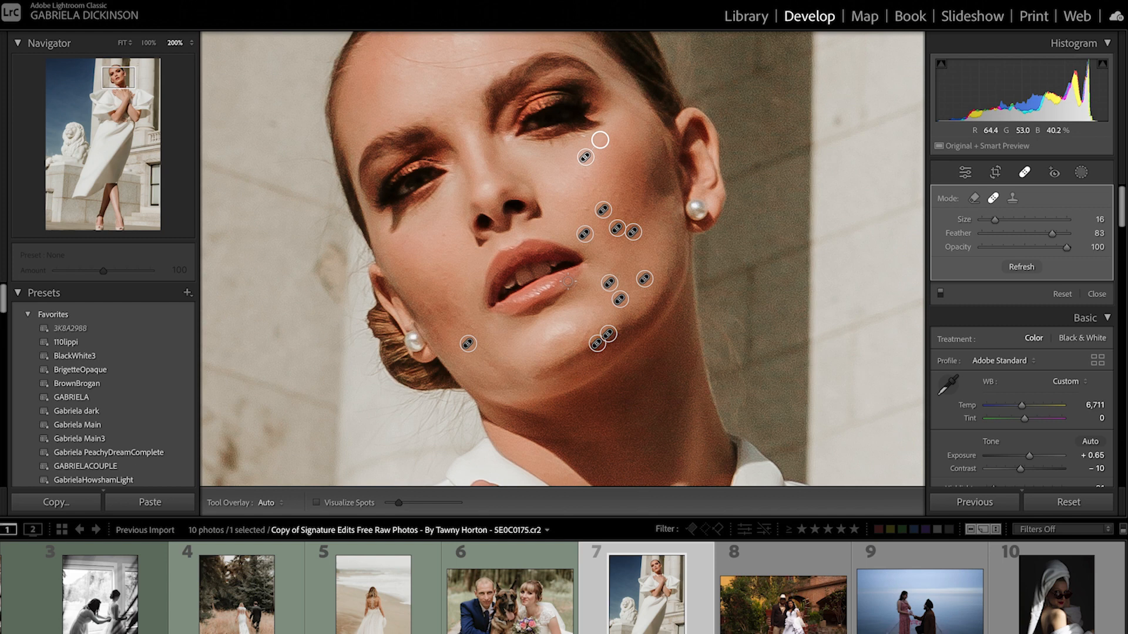
left_click(428, 311)
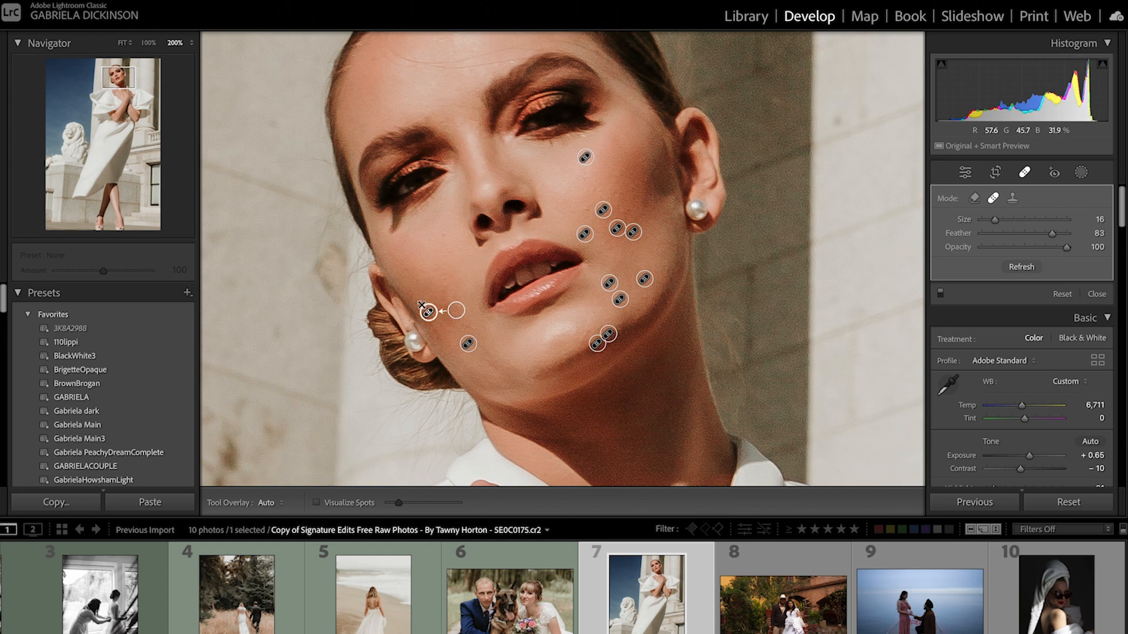
left_click(423, 302)
Step: Create a people mask for Person 1 covering Face Skin and Body Skin
left_click(1080, 172)
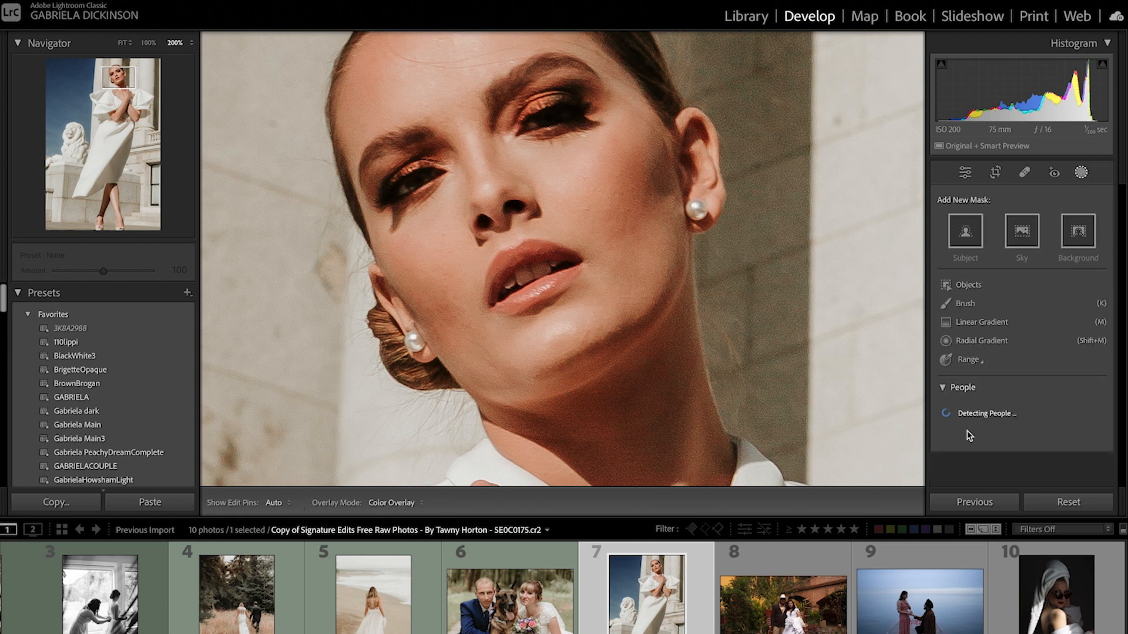
left_click(958, 418)
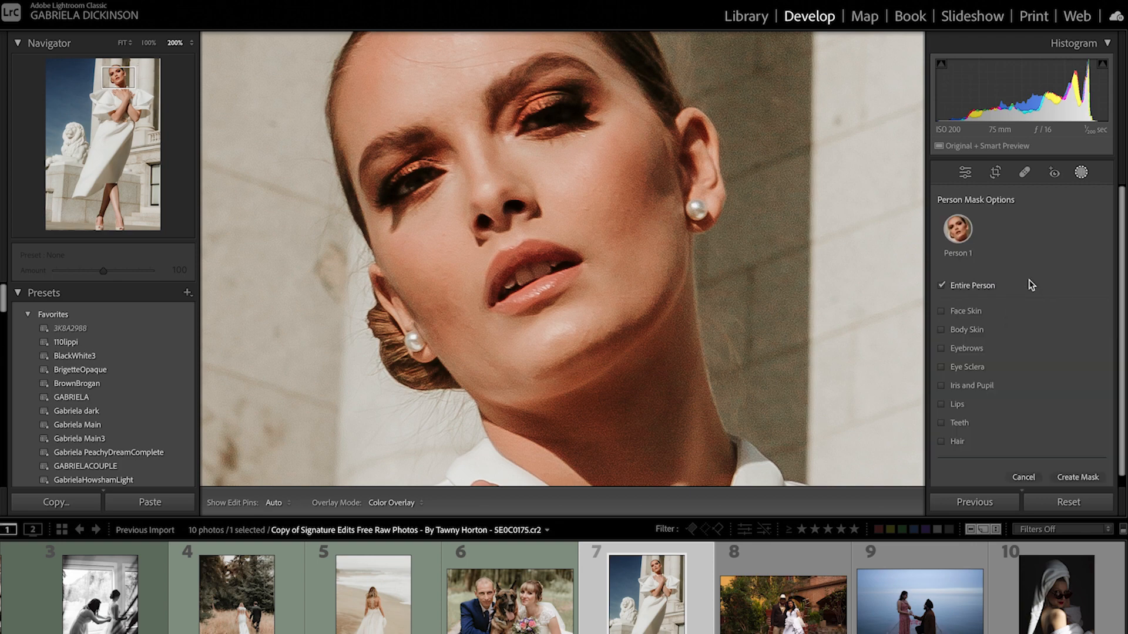
left_click(971, 312)
left_click(1078, 479)
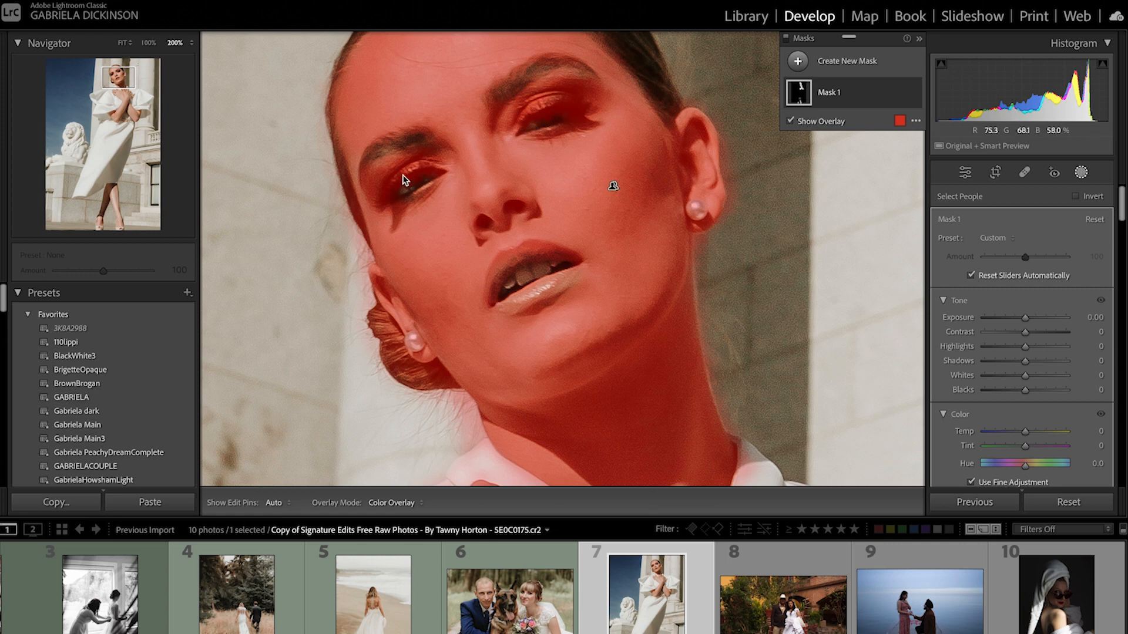
Step: Smooth the masked skin by setting Texture to −56, Sharpness to −32 and Clarity to 10
scroll(1042, 356, "down", 5)
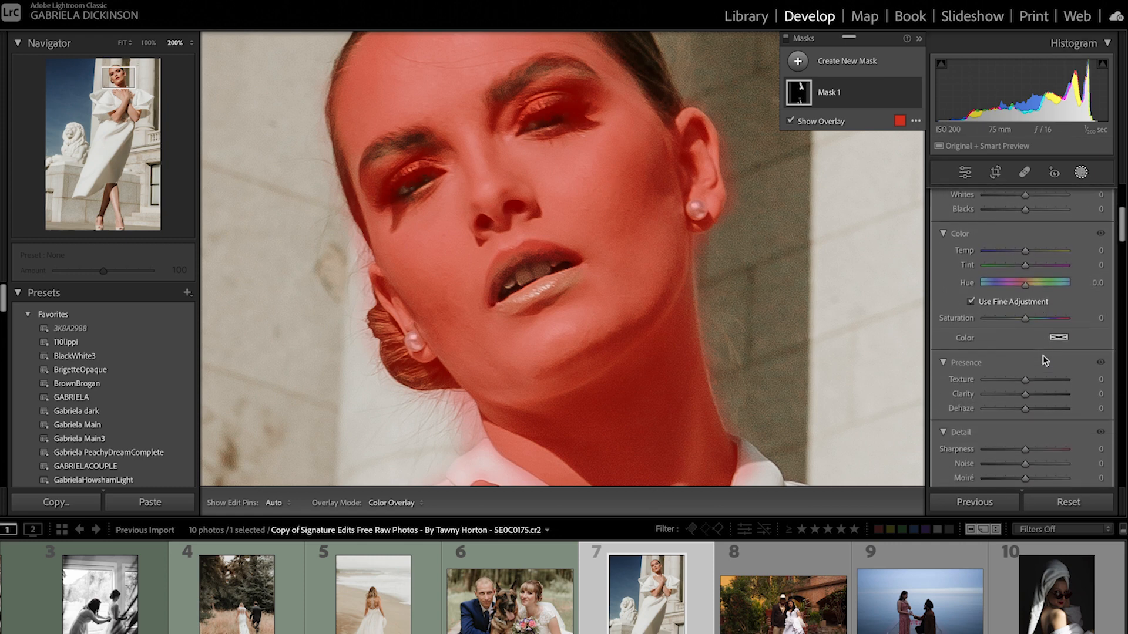
mouse_move(1011, 385)
left_mouse_down()
mouse_move(994, 386)
mouse_move(1027, 383)
mouse_move(991, 392)
left_mouse_up()
left_click_drag(1014, 389, 1008, 392)
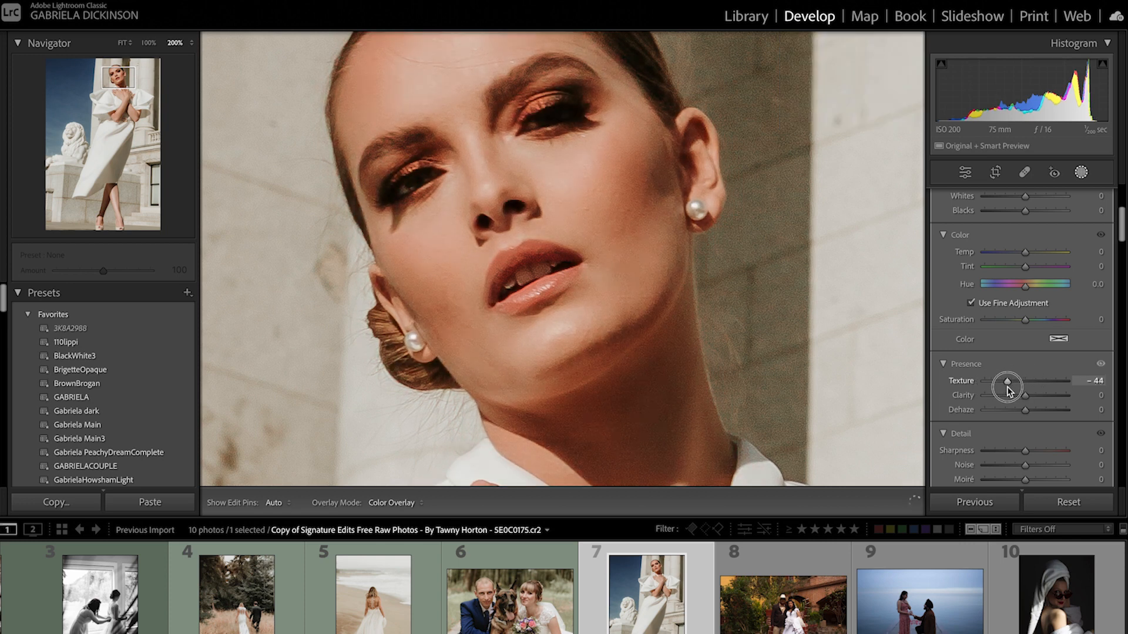
left_click_drag(1025, 451, 1009, 453)
left_click_drag(1025, 396, 1029, 399)
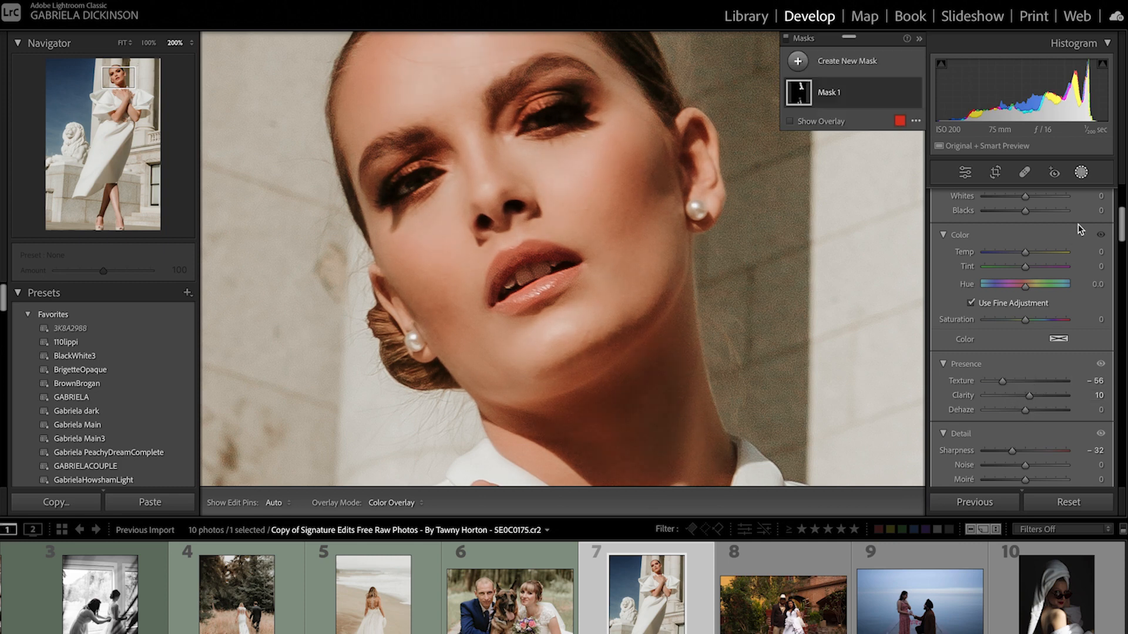
Step: Try intersecting the skin mask with a brush over the eye, and undo it along with the mask's Clarity change
right_click(898, 91)
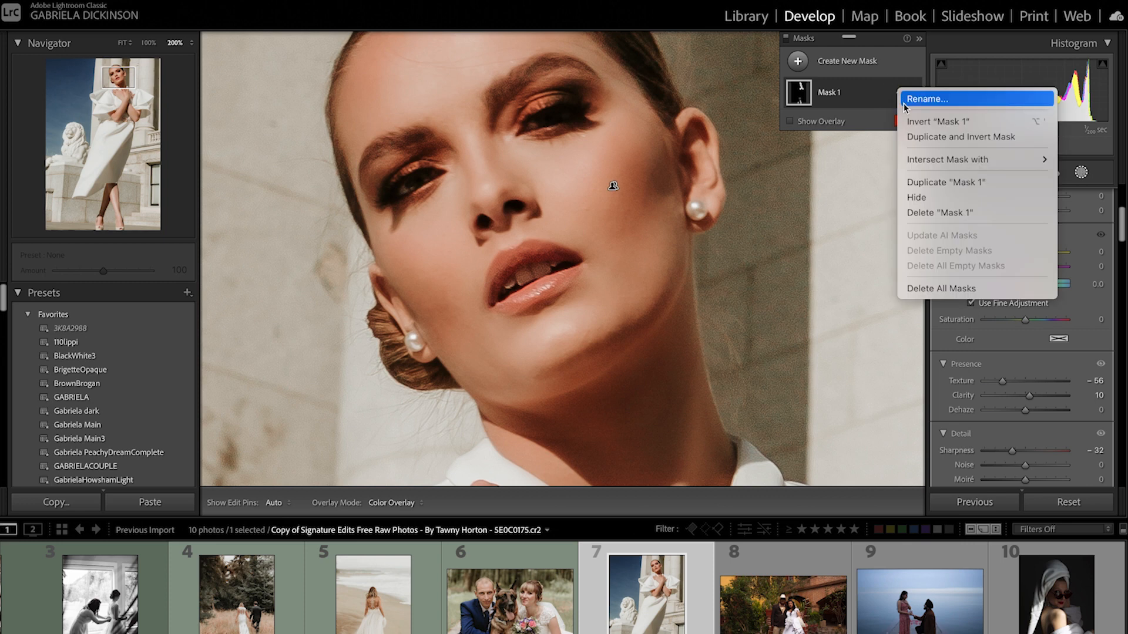
mouse_move(931, 163)
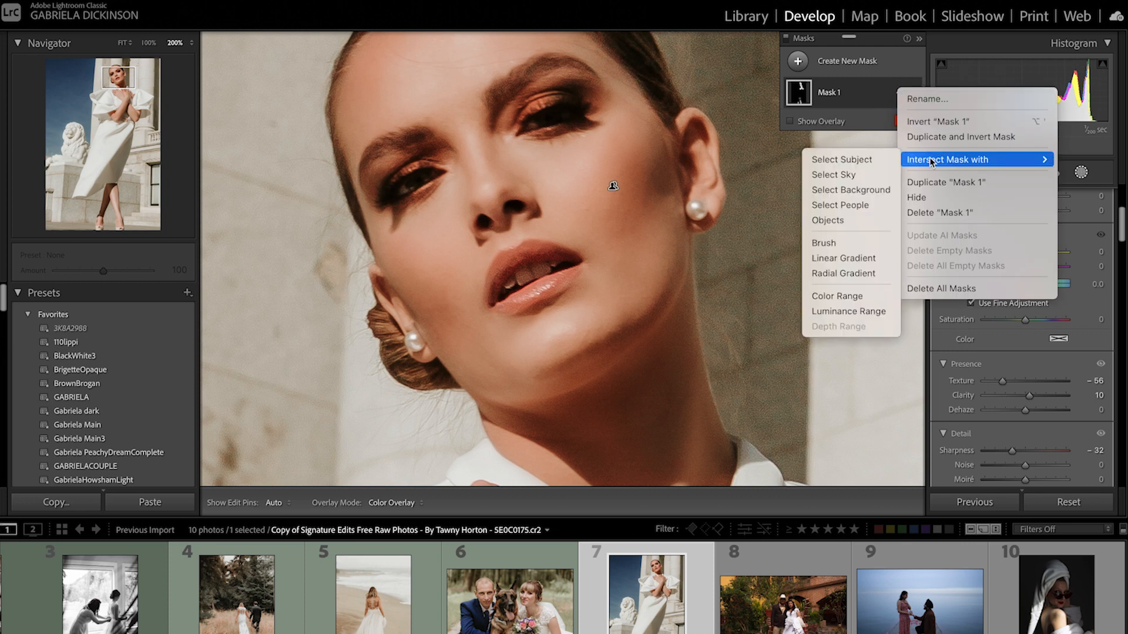
left_click(863, 243)
key("h")
mouse_move(576, 97)
left_mouse_down()
mouse_move(535, 97)
mouse_move(538, 106)
left_mouse_up()
key("ctrl+z")
key("ctrl+z")
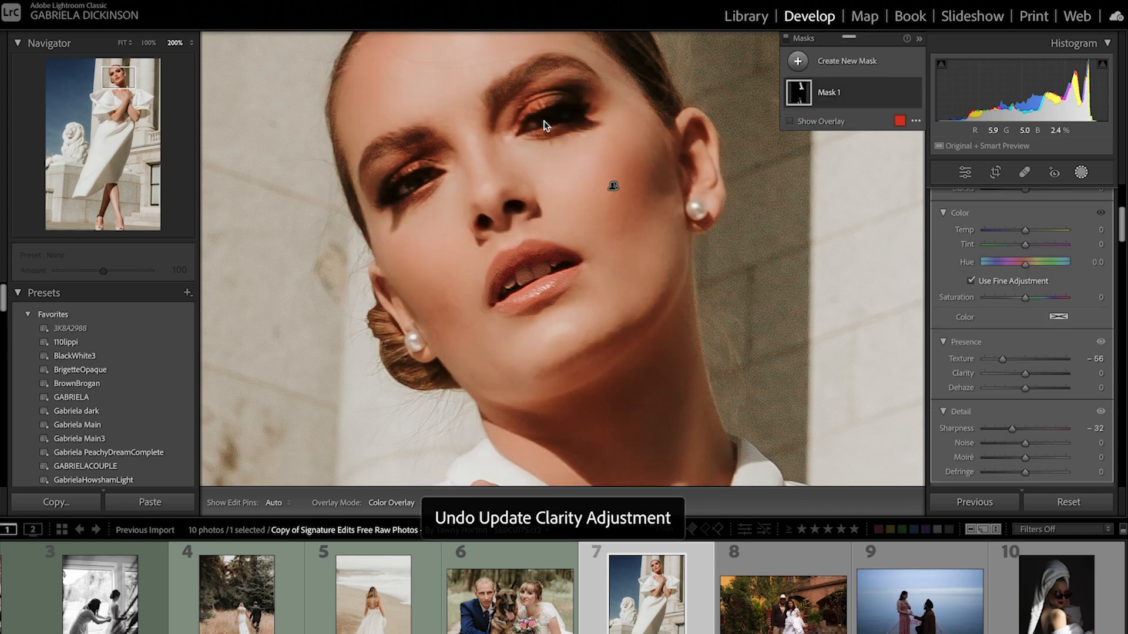
Step: Subtract both eyes from the skin mask with a brush and close the masking tool
scroll(1033, 266, "up", 5)
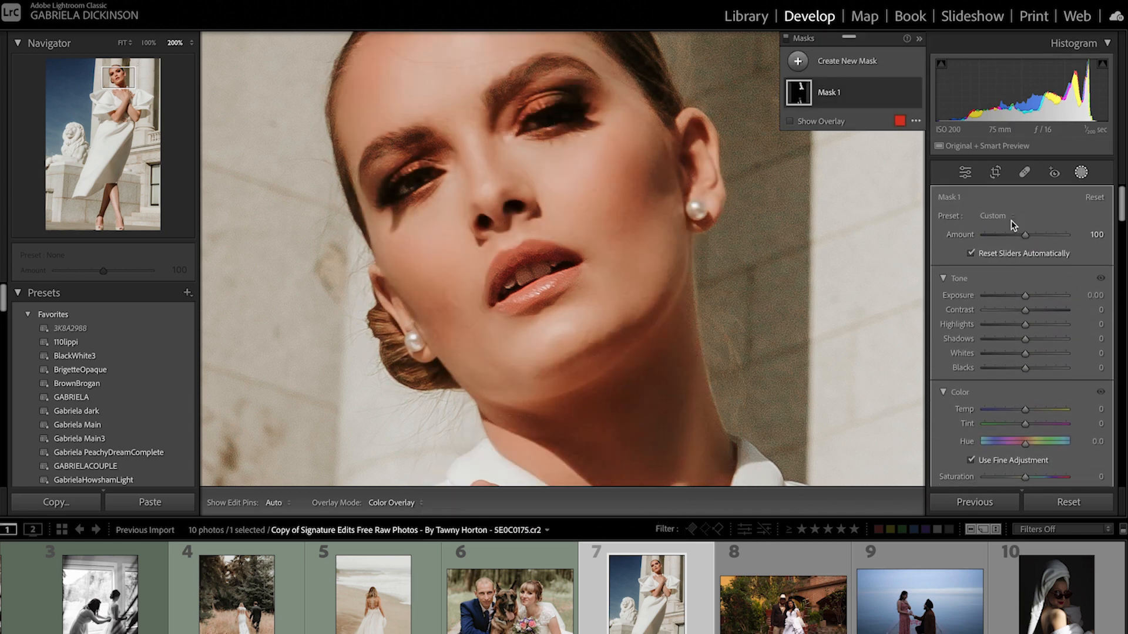
left_click(862, 97)
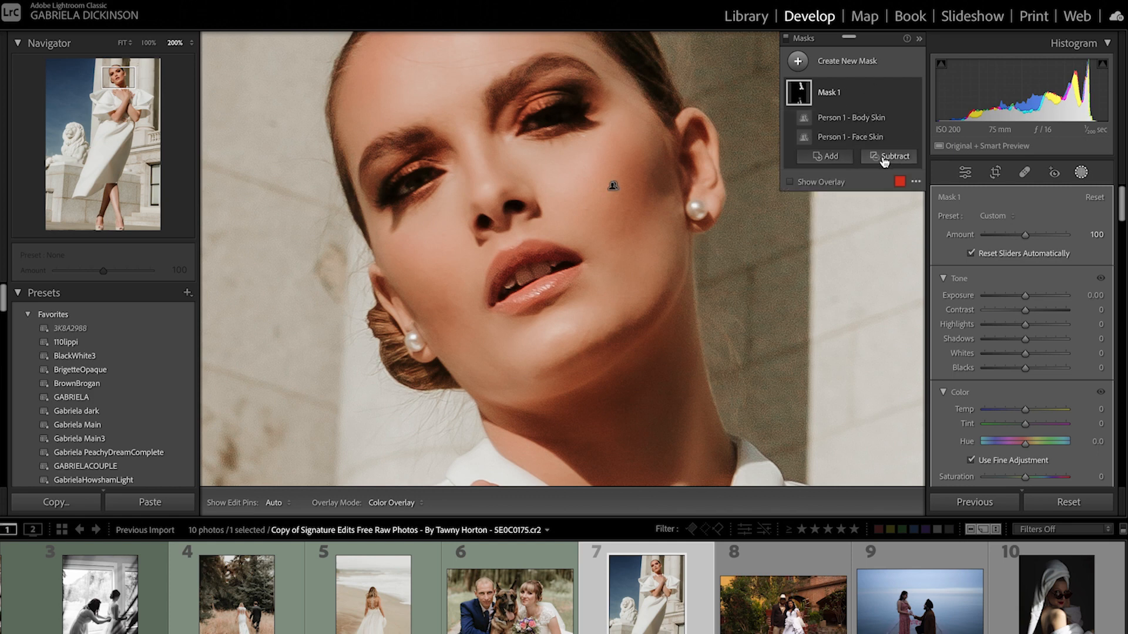
left_click(884, 157)
double_click(858, 101)
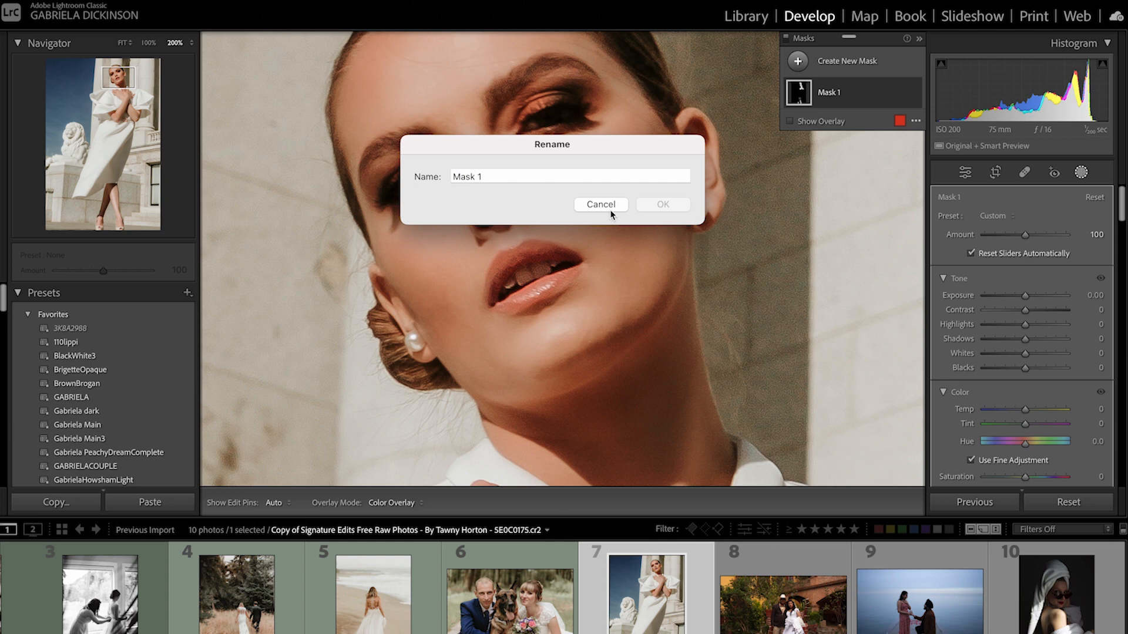
left_click(609, 208)
left_click(834, 98)
left_click(888, 157)
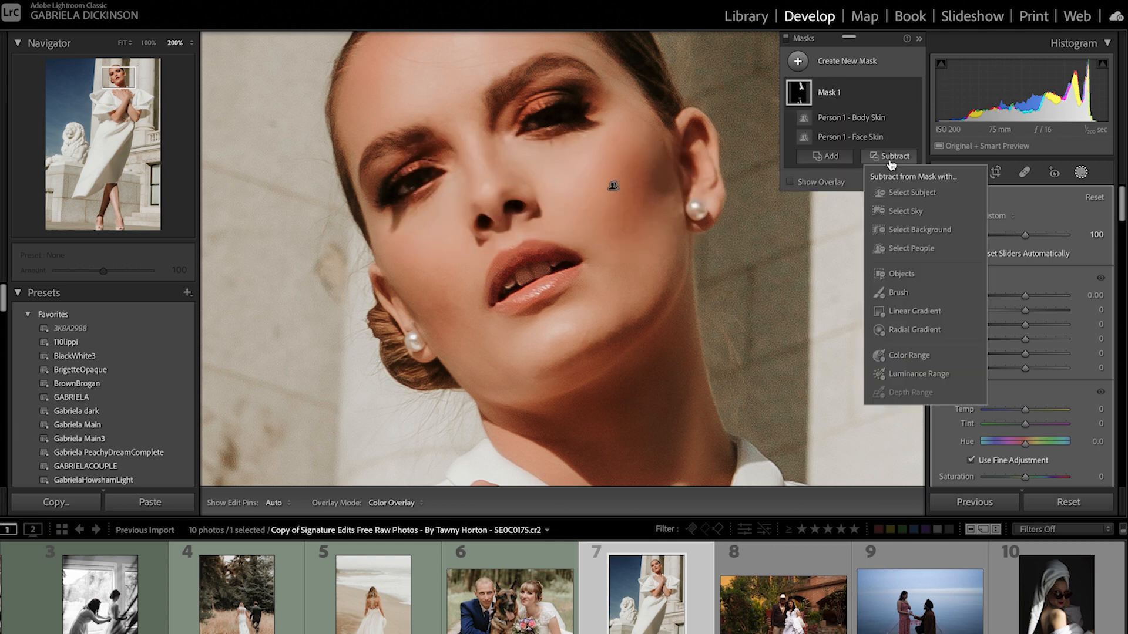
left_click(899, 292)
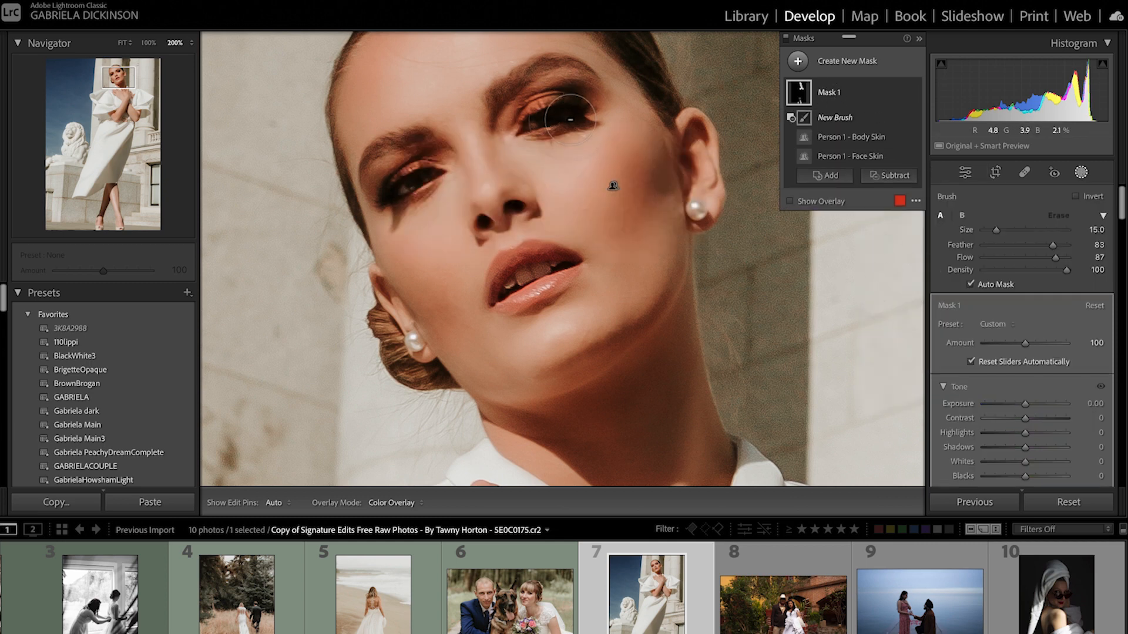
key("h")
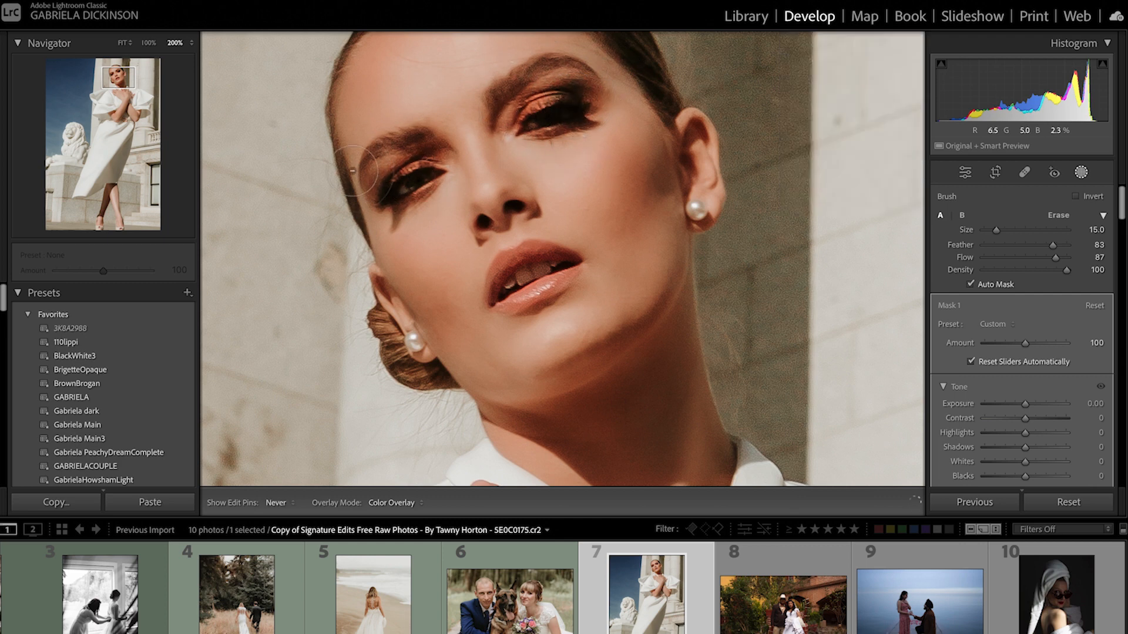
key("h")
key("h")
key("h")
left_click(1081, 172)
Step: Examine the retouched skin in the full photo and close up on the face and hands
left_click(699, 298)
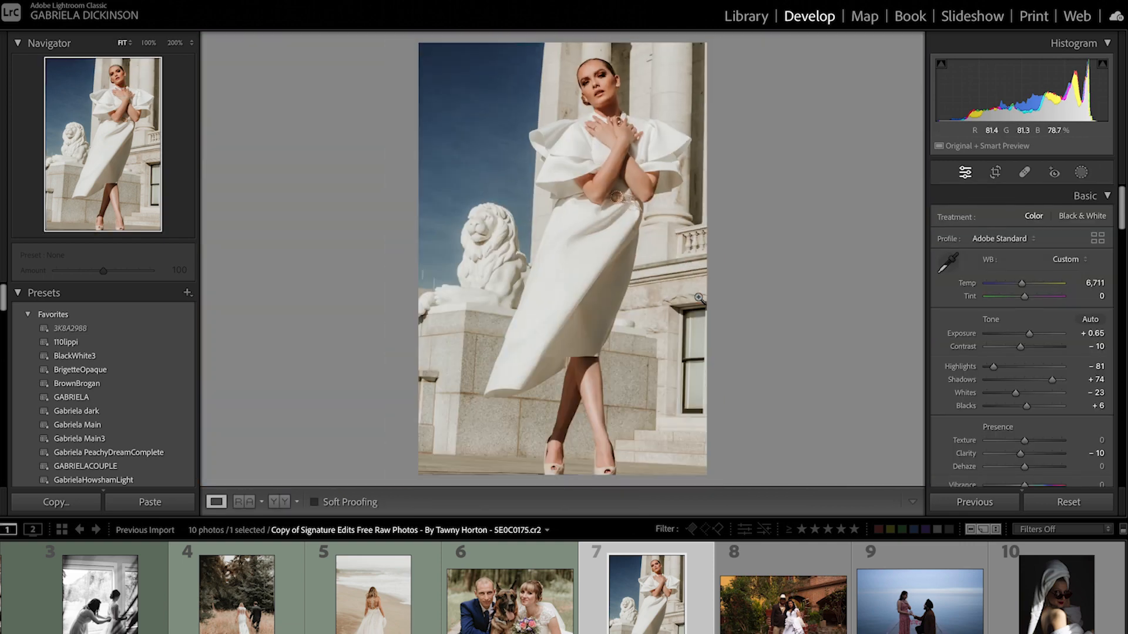
left_click(611, 97)
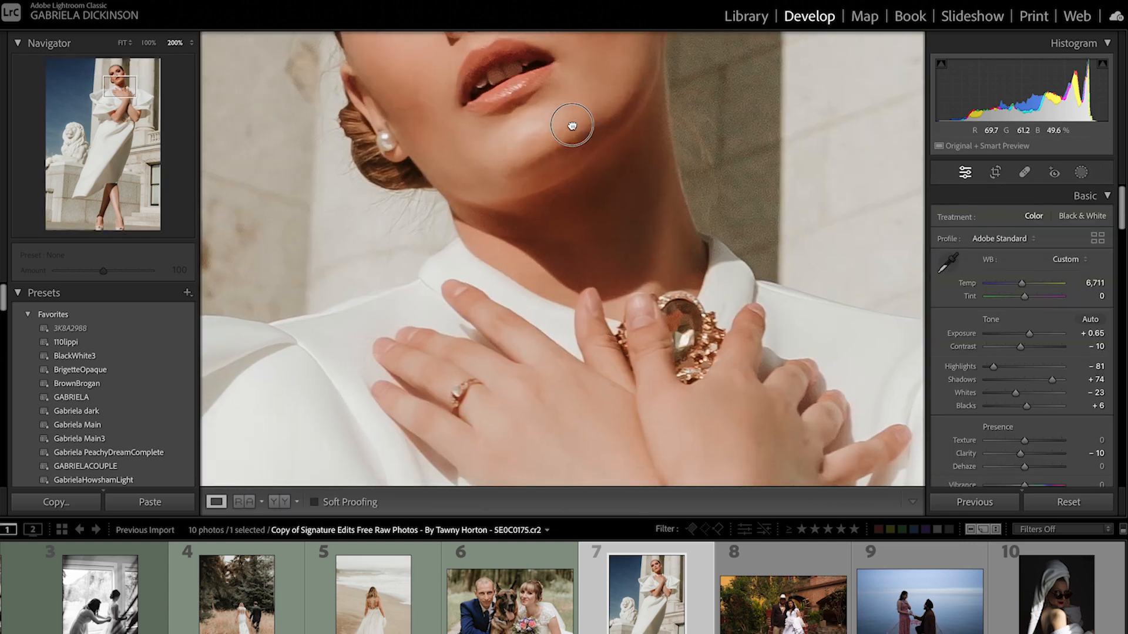
left_click_drag(574, 115, 558, 473)
left_click(585, 327)
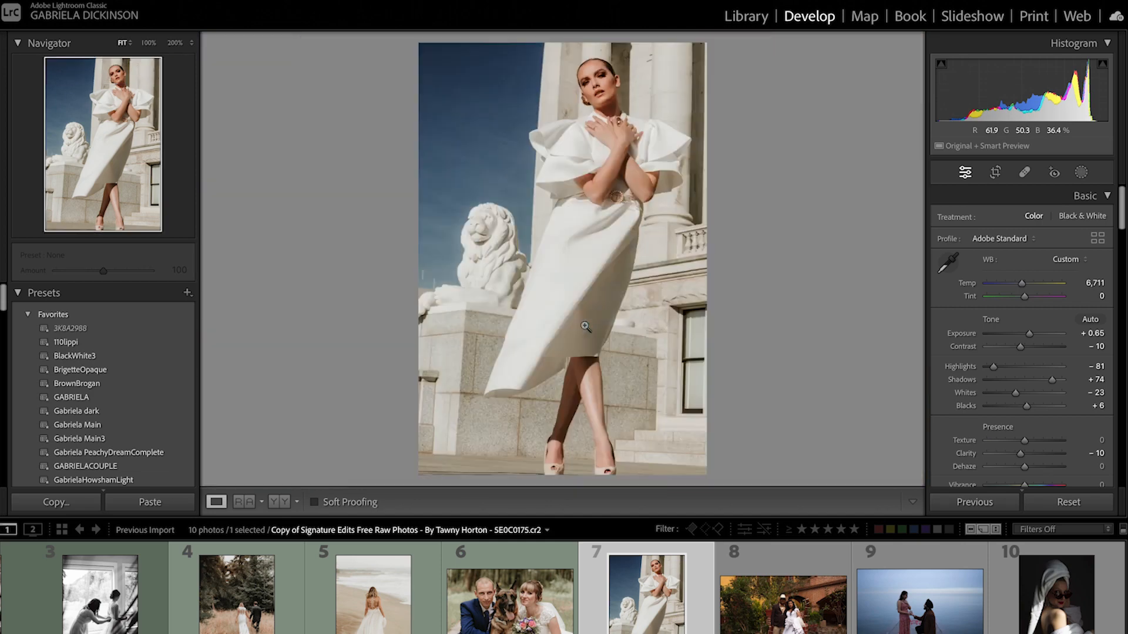
left_click(991, 176)
left_click(993, 176)
left_click(992, 176)
left_click(995, 176)
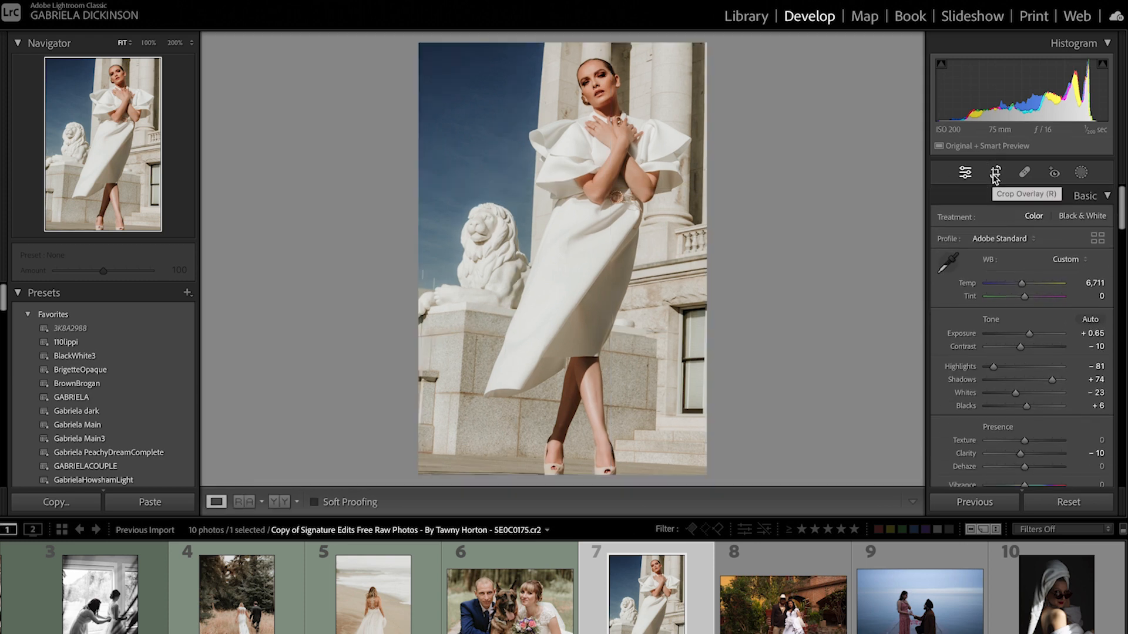
Step: Compare the fashion portrait with its original and give it the green label
key("backslash")
key("backslash")
key("8")
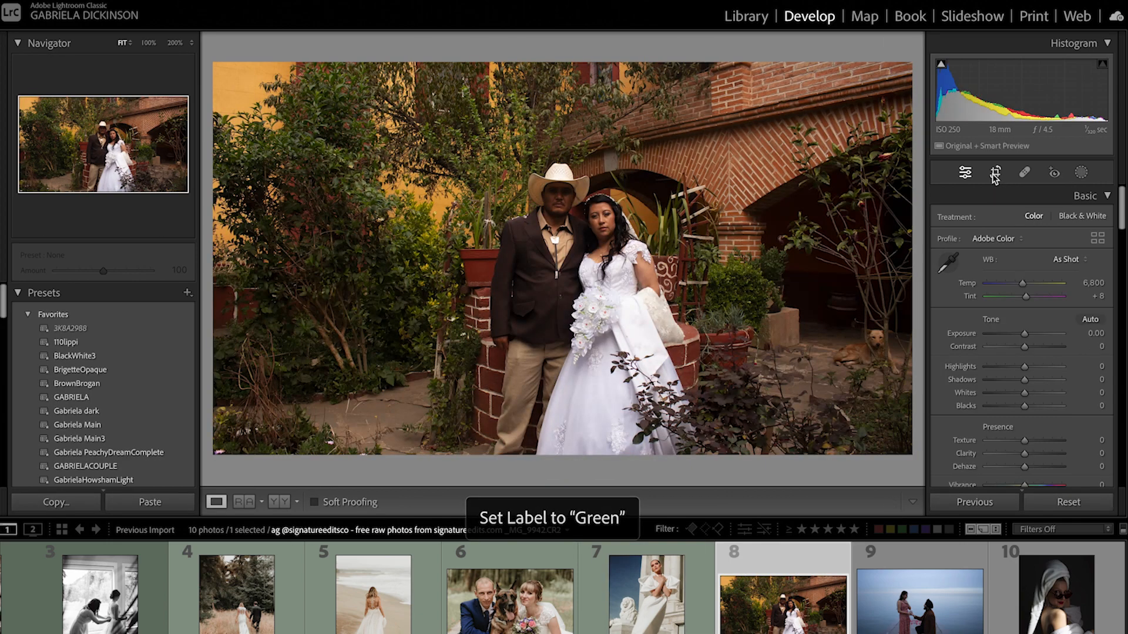
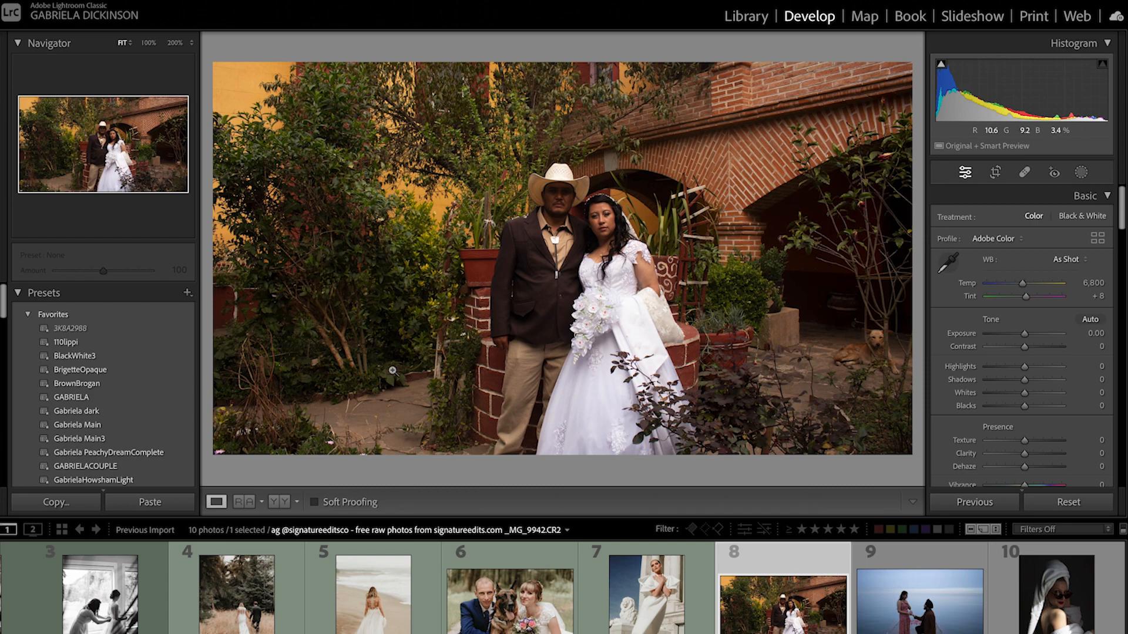
Step: Apply the GabrielaHowshamLight preset to the courtyard wedding photo and set Temp to 6,965 and Shadows to +52
left_click(156, 482)
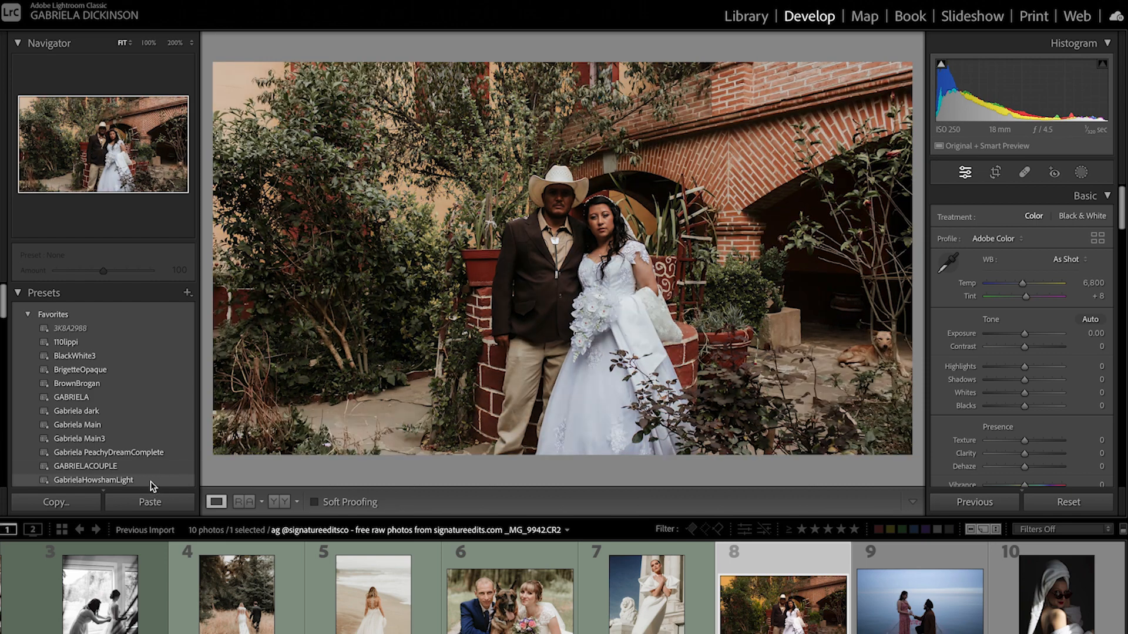
left_click(150, 481)
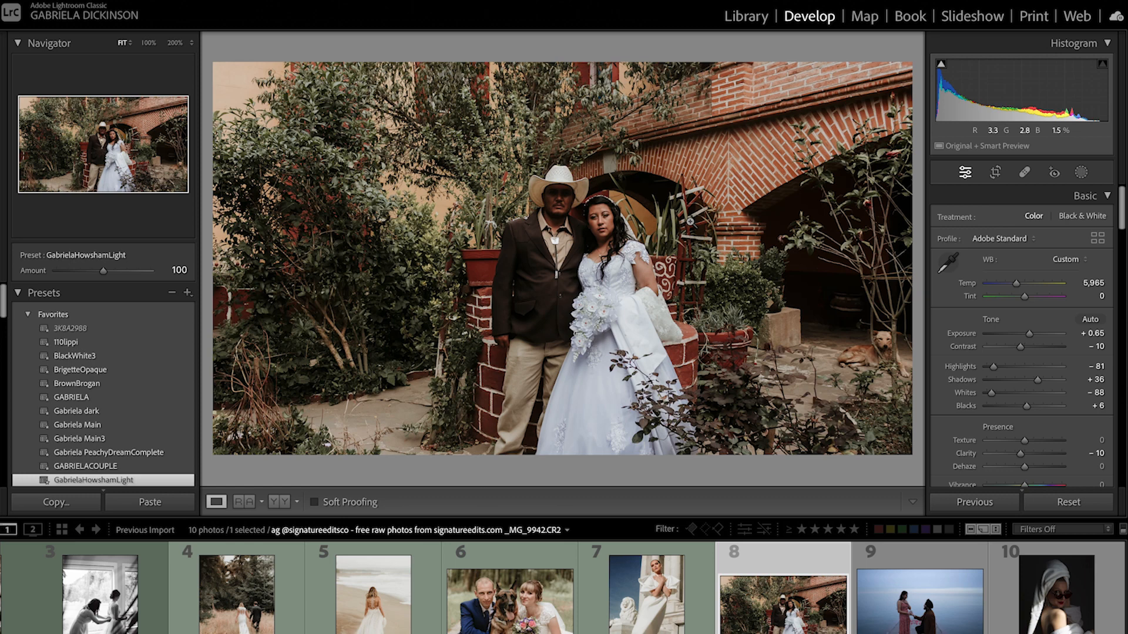
left_click_drag(1019, 284, 1025, 286)
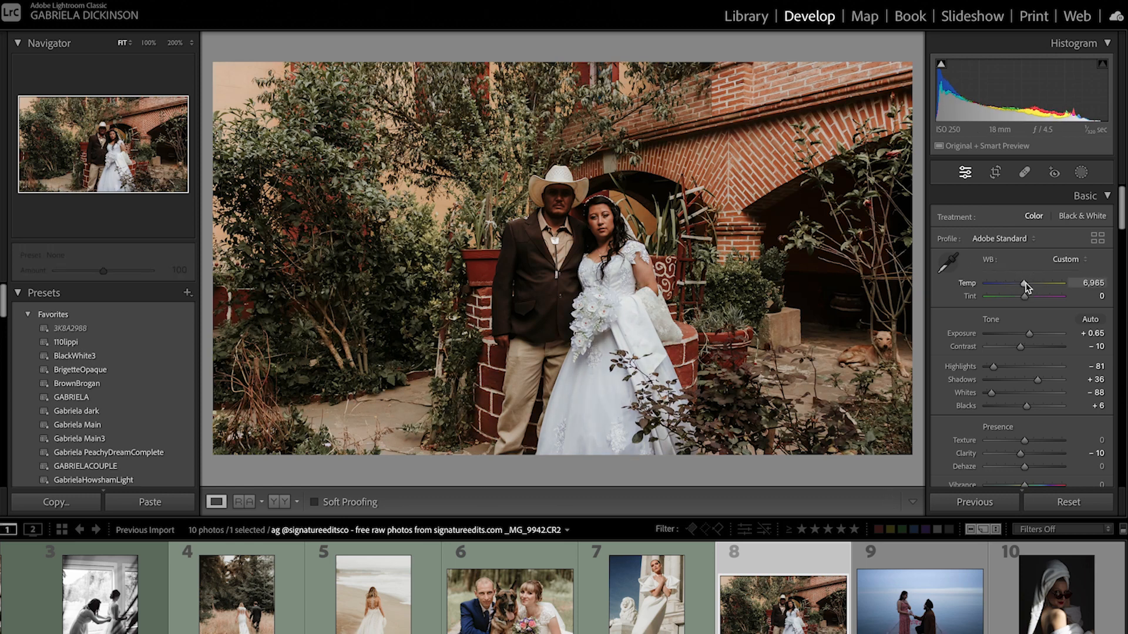
mouse_move(1037, 380)
left_mouse_down()
mouse_move(1087, 380)
mouse_move(1045, 387)
left_mouse_up()
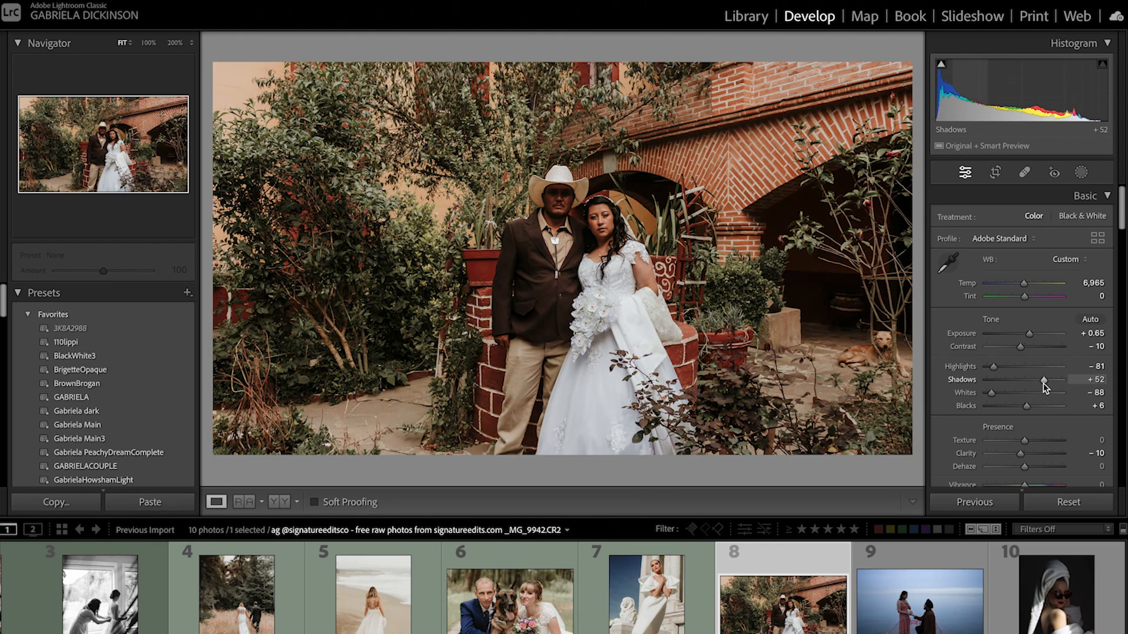
Step: Compare the edited wedding photo with its original, both close up on the couple's faces and in full
left_click(581, 226)
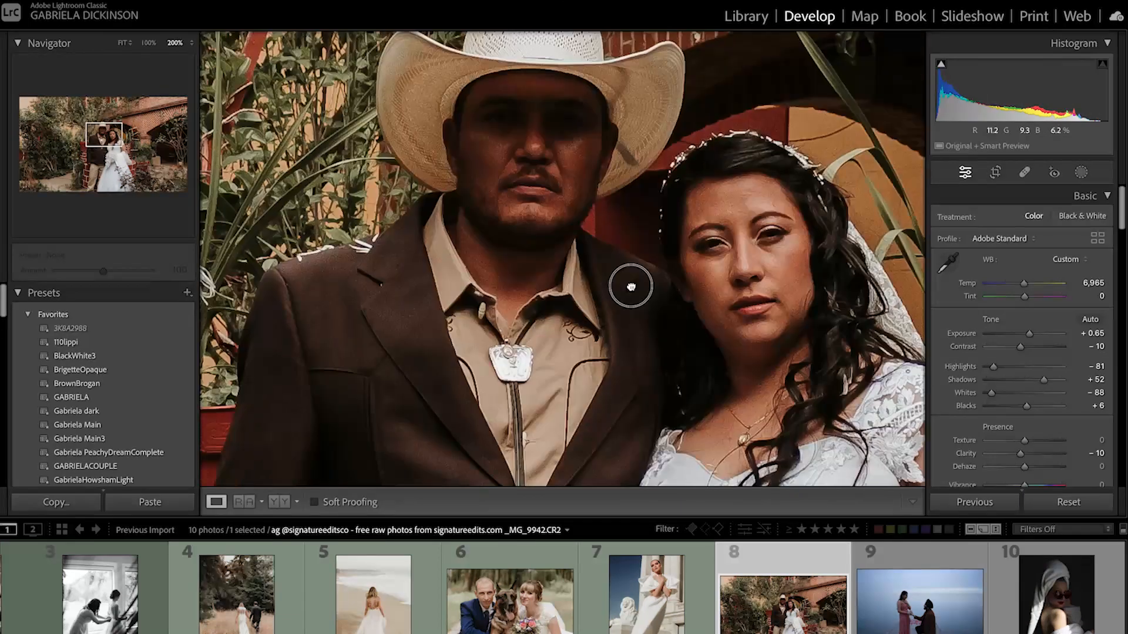
left_click_drag(630, 286, 611, 320)
key("backslash")
key("backslash")
key("backslash")
key("backslash")
key("backslash")
key("backslash")
key("backslash")
key("backslash")
key("backslash")
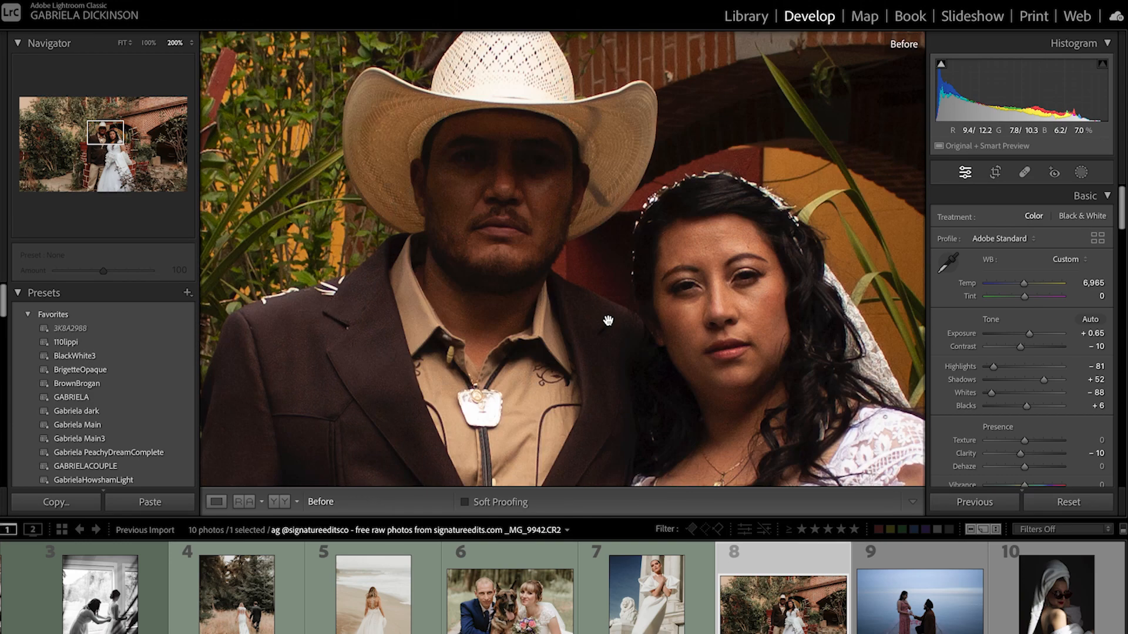
left_click(690, 265)
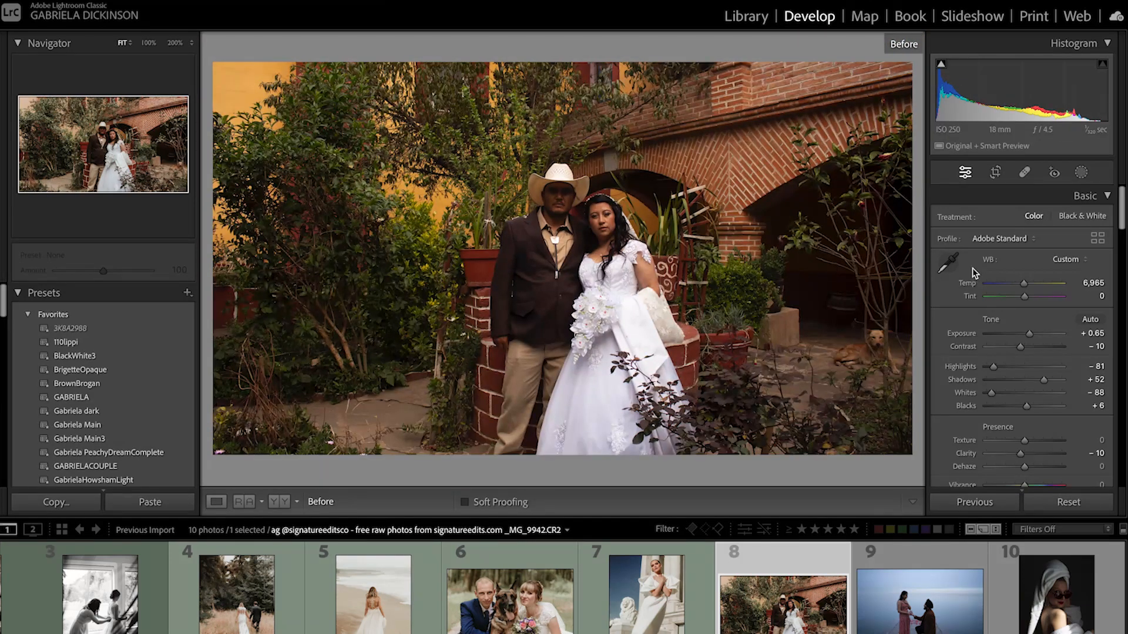
key("backslash")
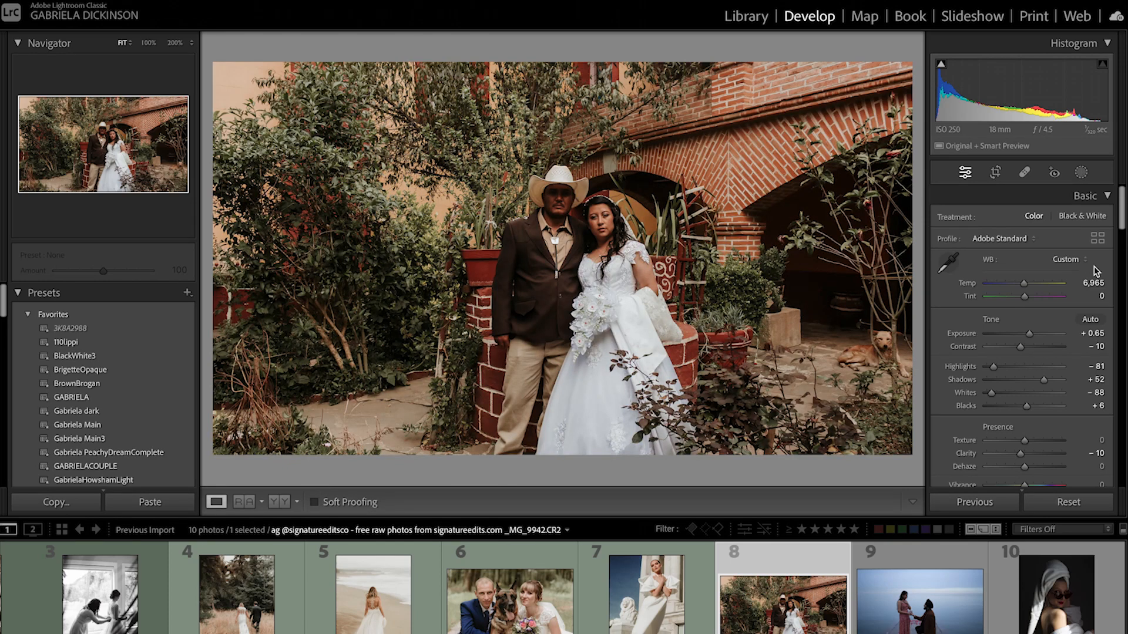
key("backslash")
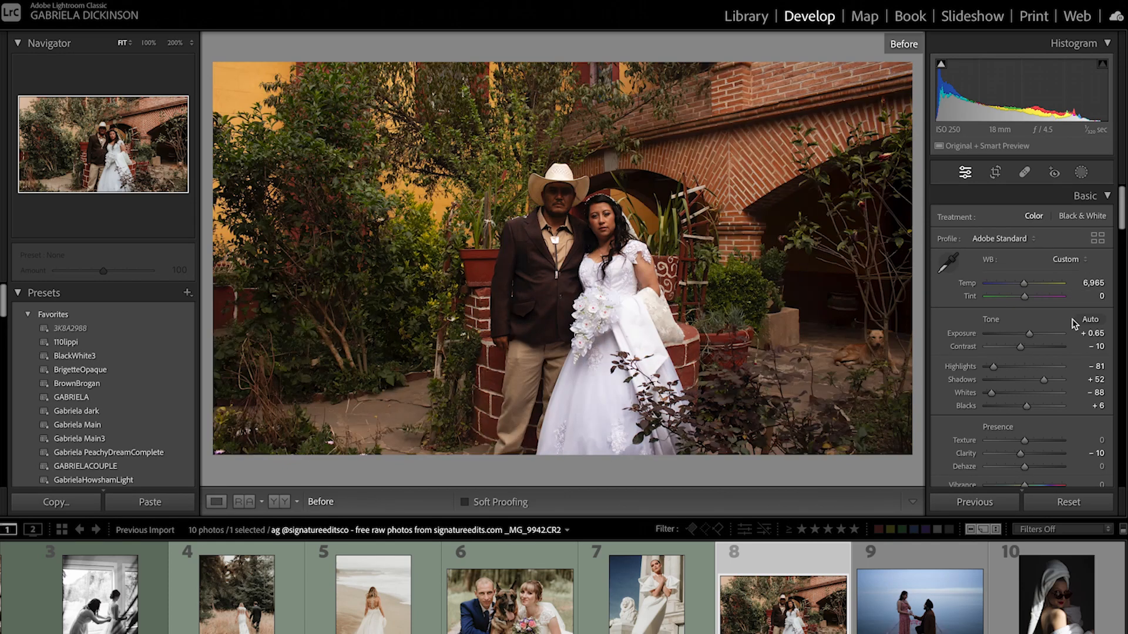
key("backslash")
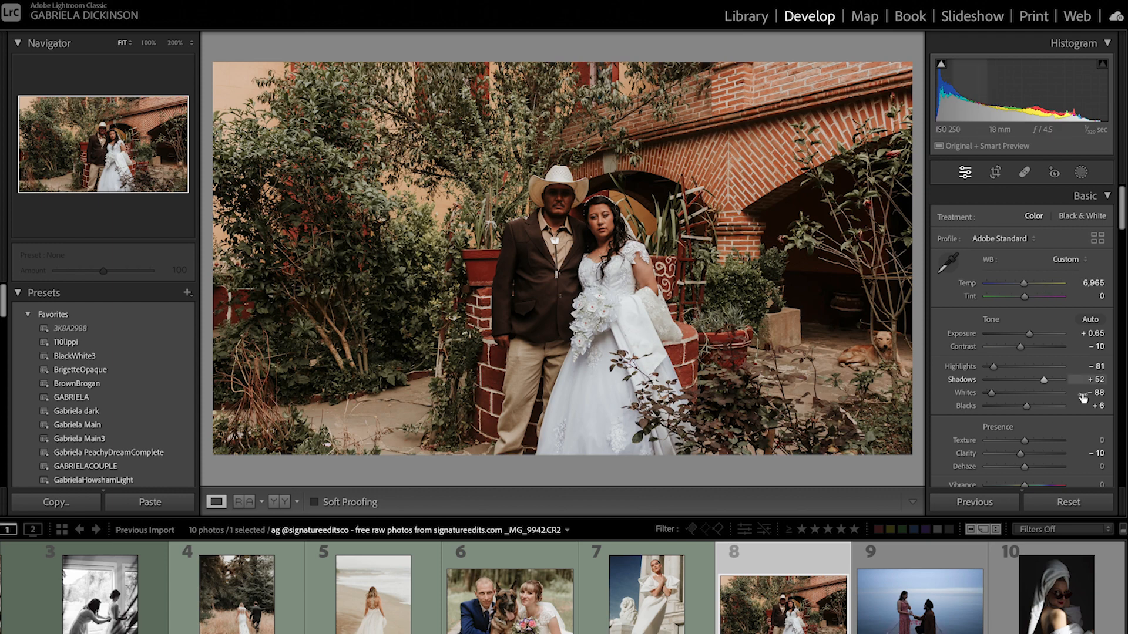
Step: Raise the Blue Primary and Green Primary saturation in the calibration, and warm Temp to 7,201
scroll(1045, 385, "down", 10)
scroll(1082, 396, "down", 6)
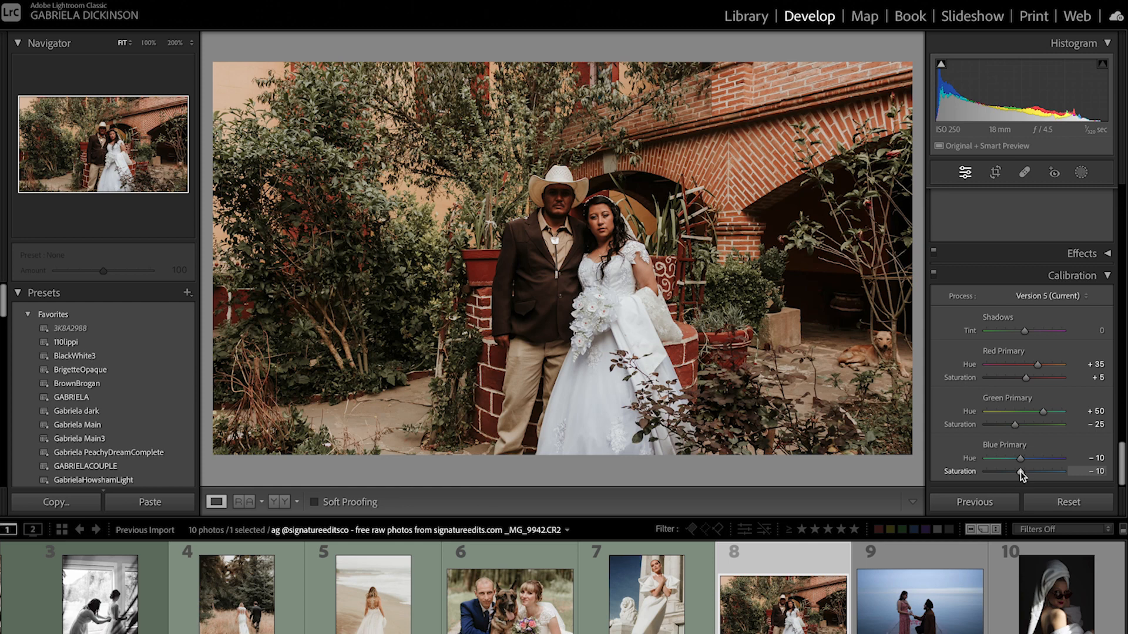
mouse_move(1022, 475)
left_mouse_down()
mouse_move(1042, 475)
mouse_move(936, 478)
mouse_move(1008, 488)
mouse_move(1025, 484)
mouse_move(989, 483)
mouse_move(1030, 477)
left_mouse_up()
mouse_move(1016, 425)
left_mouse_down()
mouse_move(1030, 424)
mouse_move(1012, 429)
mouse_move(1026, 433)
left_mouse_up()
mouse_move(1030, 471)
left_mouse_down()
mouse_move(1043, 477)
mouse_move(1027, 474)
left_mouse_up()
scroll(1047, 331, "up", 20)
left_click_drag(1026, 283, 1027, 285)
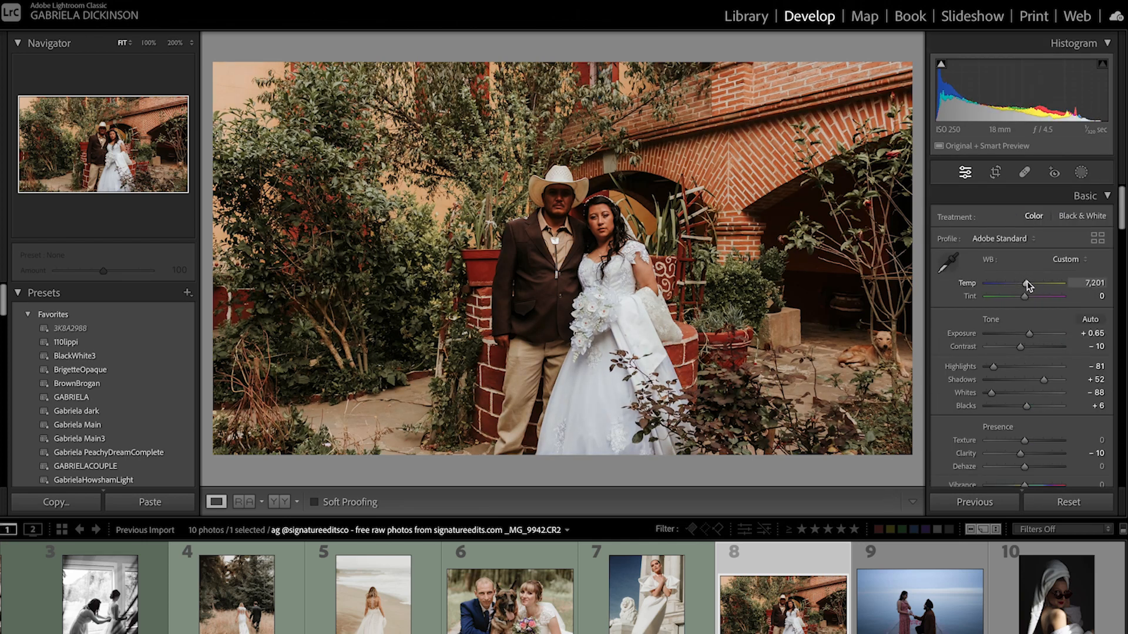
Step: Inspect the dog in the background up close and compare the full photo with its original
left_click(908, 347)
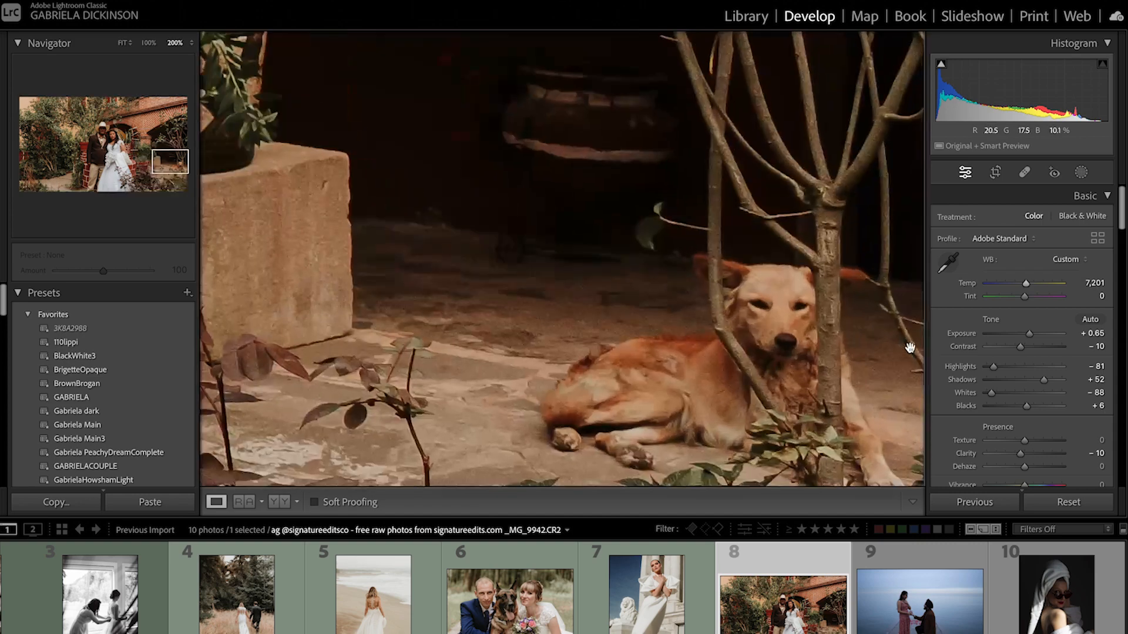
left_click(768, 371)
key("backslash")
key("backslash")
key("backslash")
key("backslash")
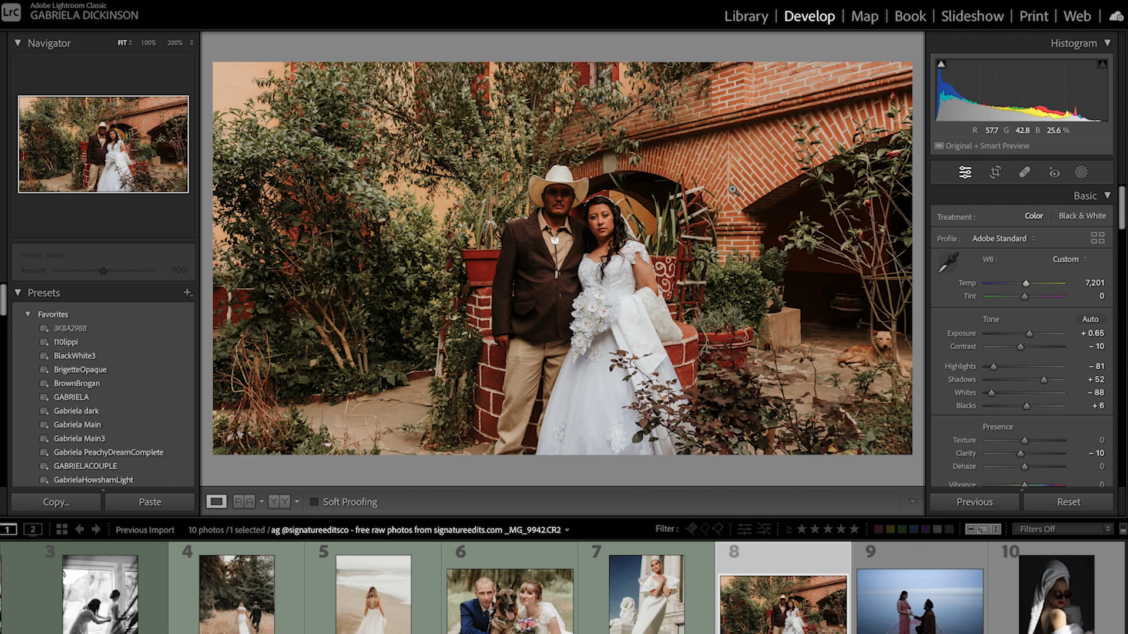
Step: Lighten the groom's shaded face with a new brush mask that has Shadows set to 78
left_click(553, 249)
left_click_drag(673, 181, 574, 346)
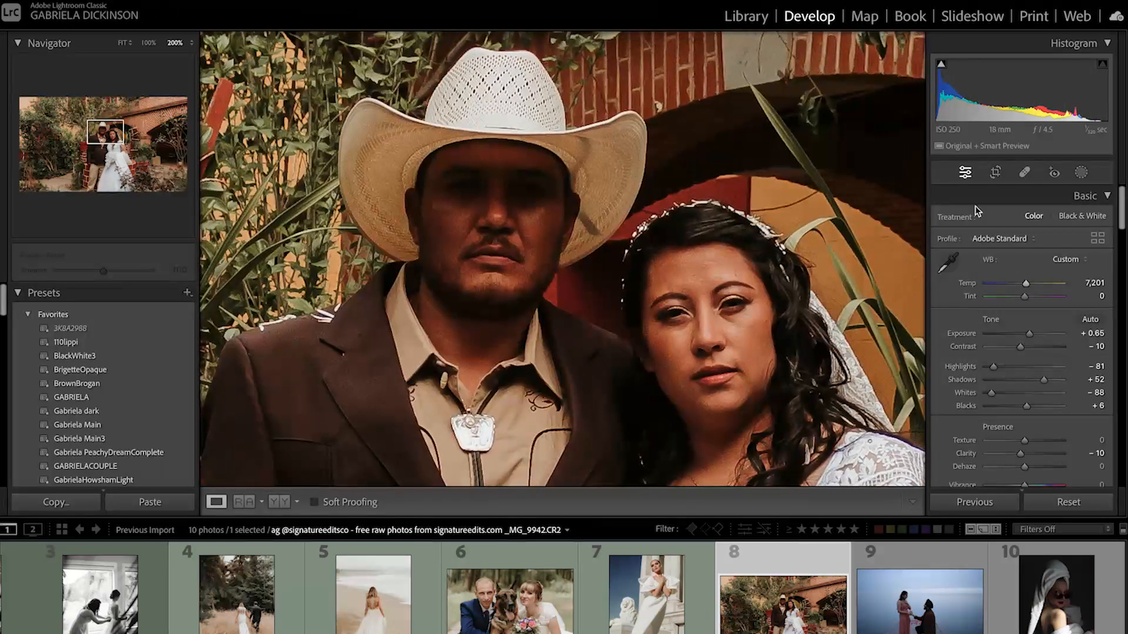
left_click(1081, 173)
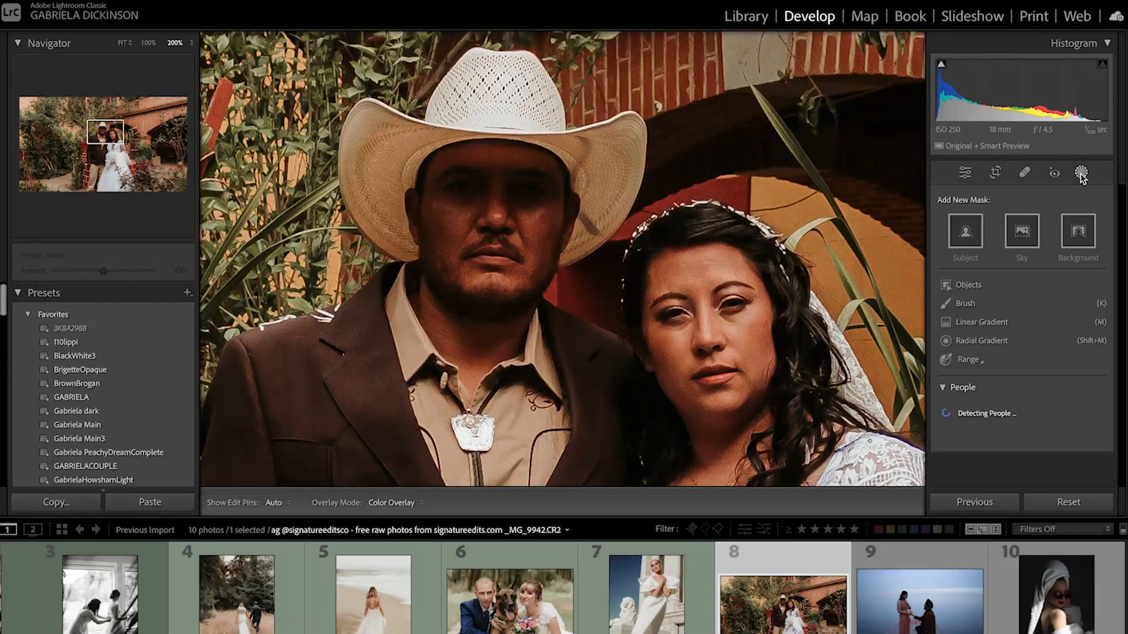
left_click(965, 304)
left_click_drag(1025, 447, 1055, 448)
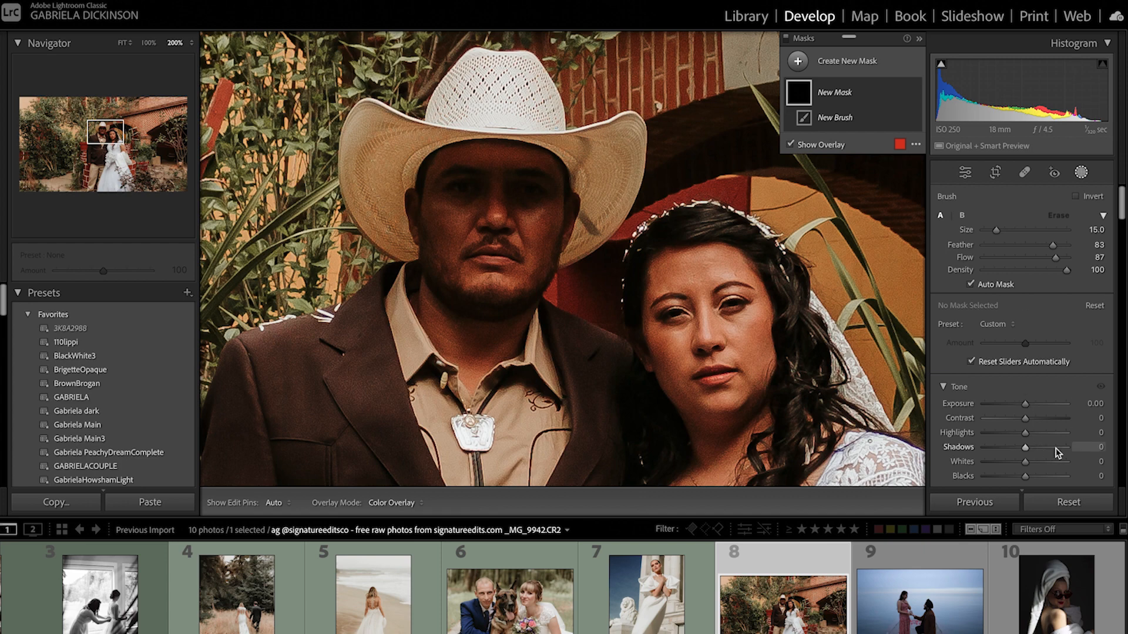
key("h")
mouse_move(440, 185)
left_mouse_down()
mouse_move(538, 195)
mouse_move(557, 184)
mouse_move(439, 196)
mouse_move(461, 215)
mouse_move(505, 192)
mouse_move(541, 215)
mouse_move(480, 184)
mouse_move(451, 184)
mouse_move(484, 168)
mouse_move(536, 178)
mouse_move(533, 159)
mouse_move(444, 161)
mouse_move(567, 206)
mouse_move(519, 184)
mouse_move(420, 187)
mouse_move(521, 163)
mouse_move(559, 176)
mouse_move(425, 175)
left_mouse_up()
mouse_move(409, 269)
left_mouse_down()
mouse_move(464, 326)
mouse_move(511, 340)
mouse_move(552, 298)
mouse_move(566, 169)
mouse_move(505, 163)
mouse_move(466, 186)
left_mouse_up()
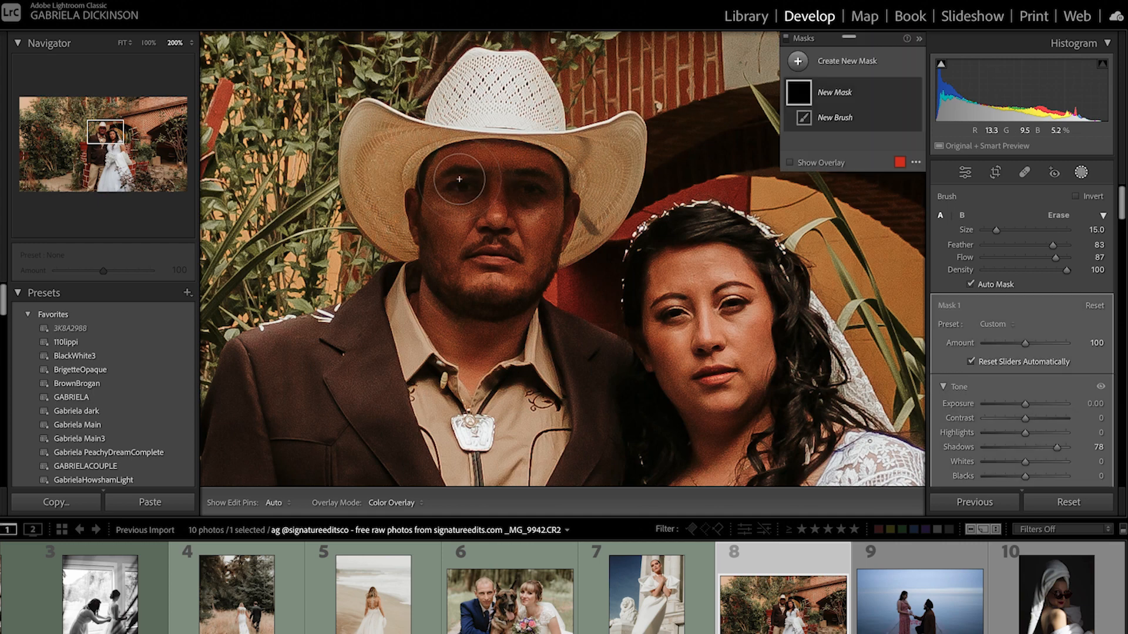
Step: Brush a second mask across the groom's upper face, set its Exposure to 0.82 and close the masking tool
left_click(847, 74)
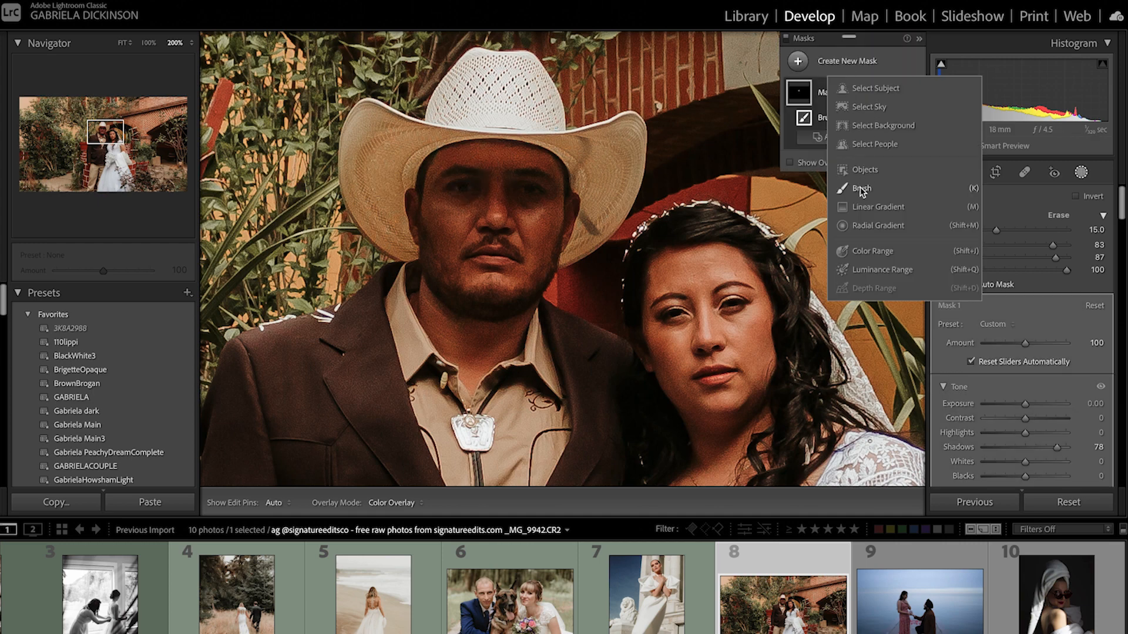
left_click(863, 185)
left_click_drag(543, 196, 435, 188)
left_click(1026, 406)
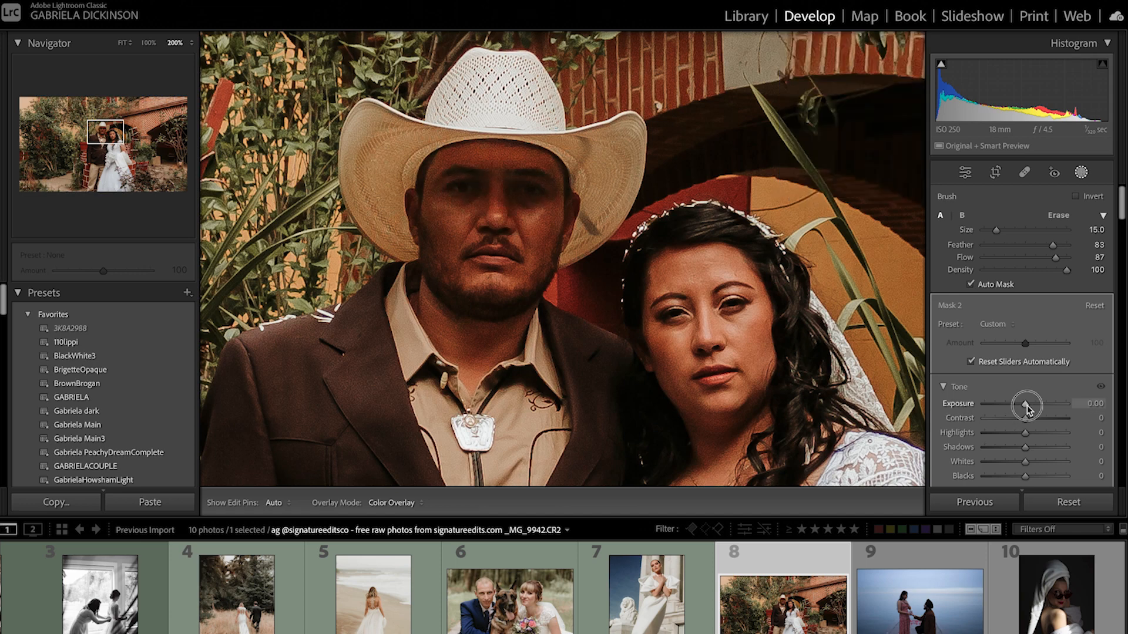
left_click_drag(1031, 406, 1035, 403)
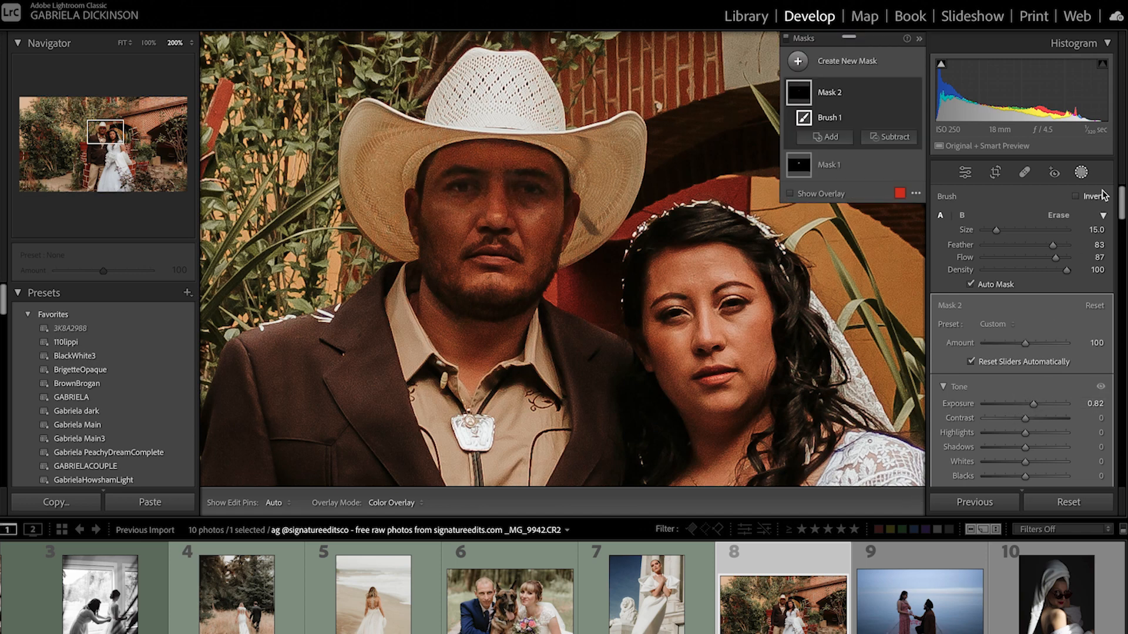
left_click(1083, 172)
Step: Compare the brightened groom's face with the original in the full photo and close up
key("backslash")
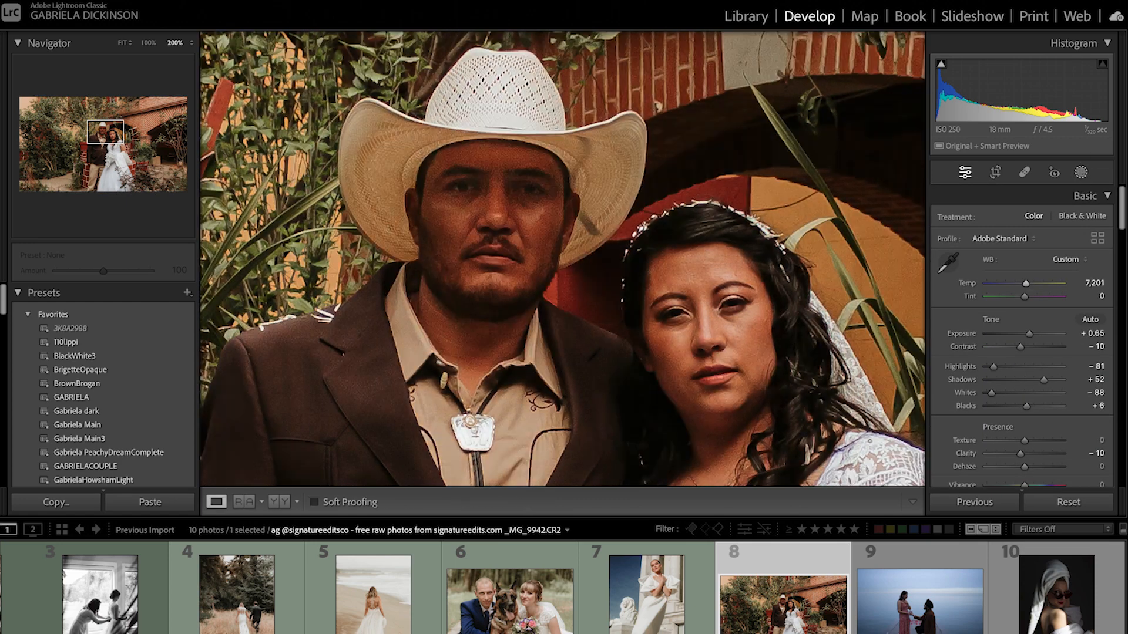
left_click(736, 153)
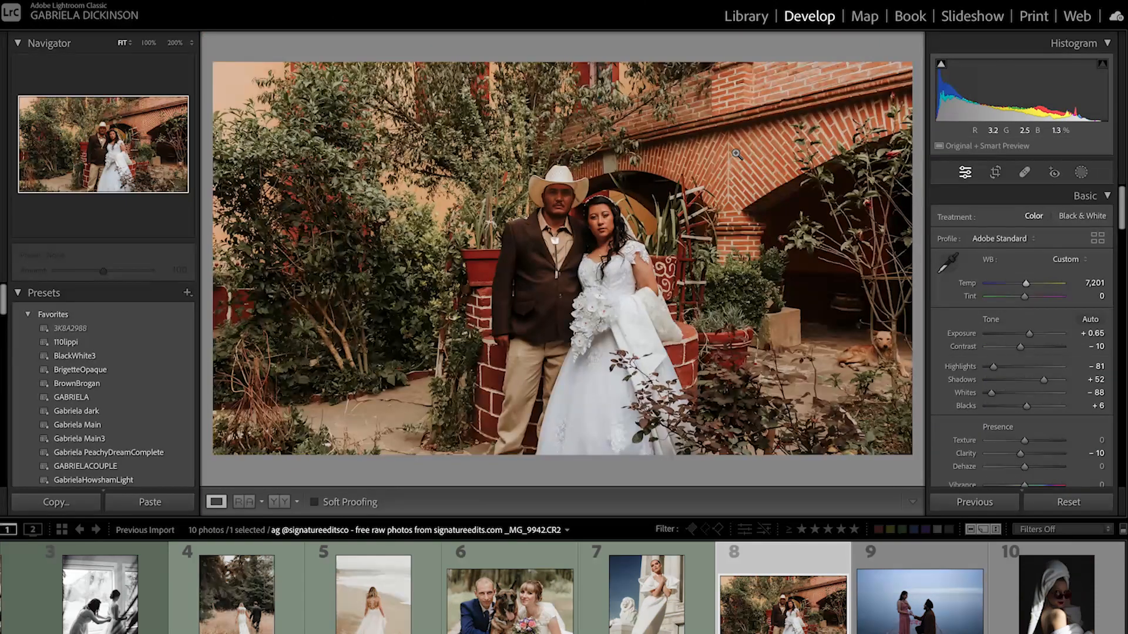
key("backslash")
key("backslash")
left_click(556, 215)
key("backslash")
key("backslash")
key("backslash")
key("backslash")
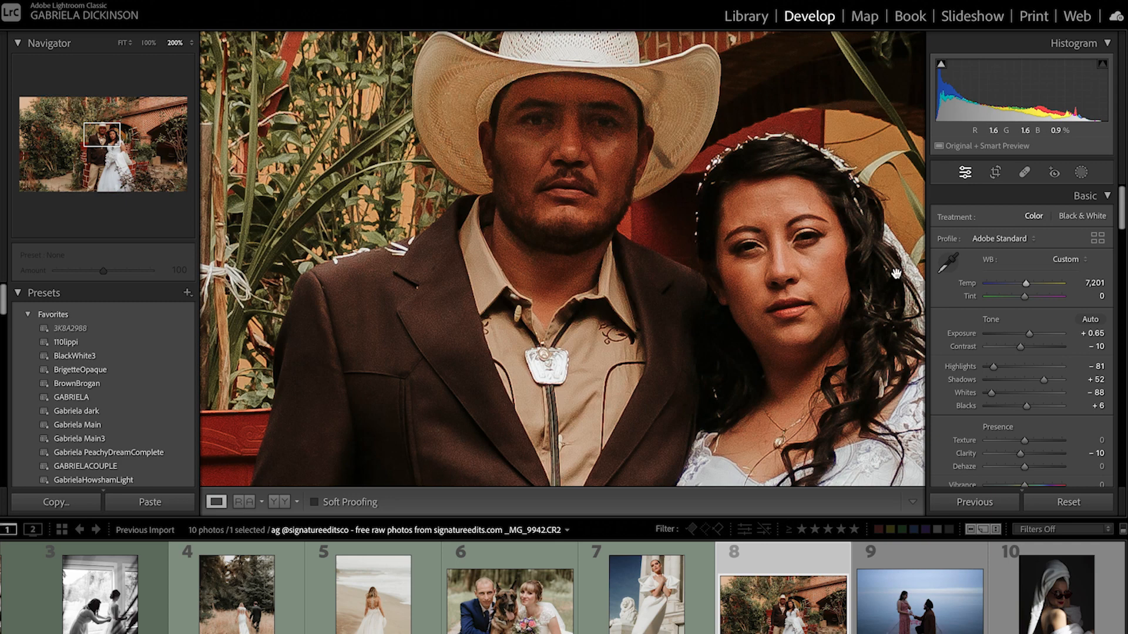
Step: Desaturate the skin tones with the targeted Saturation adjustment, bringing Orange to −21 and Red to +3, and compare with the original
scroll(981, 330, "down", 15)
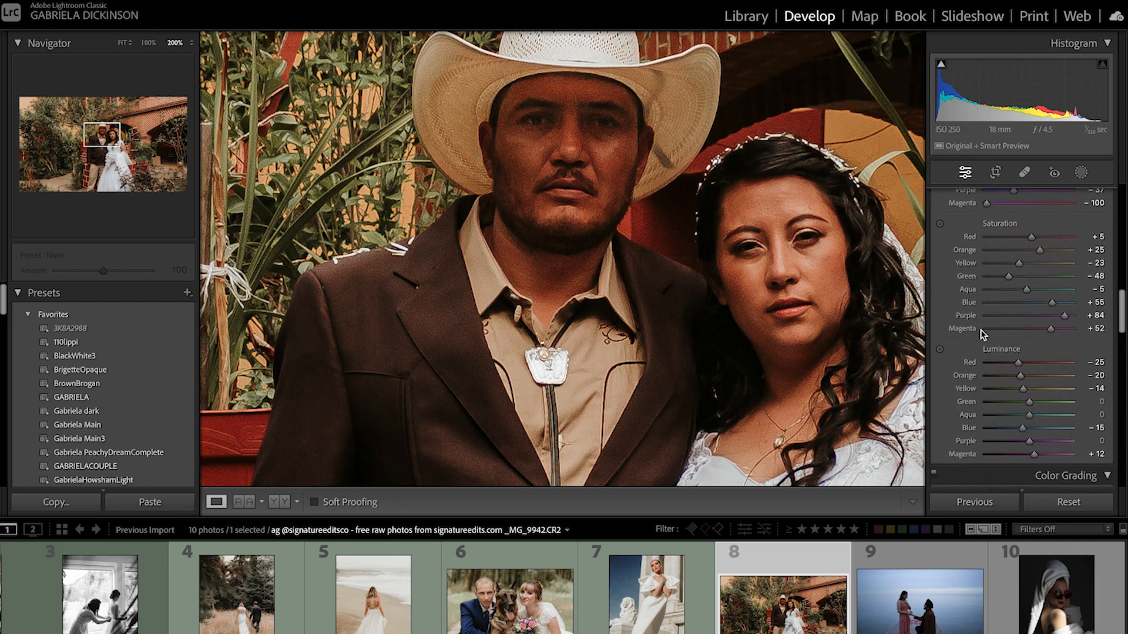
key("backslash")
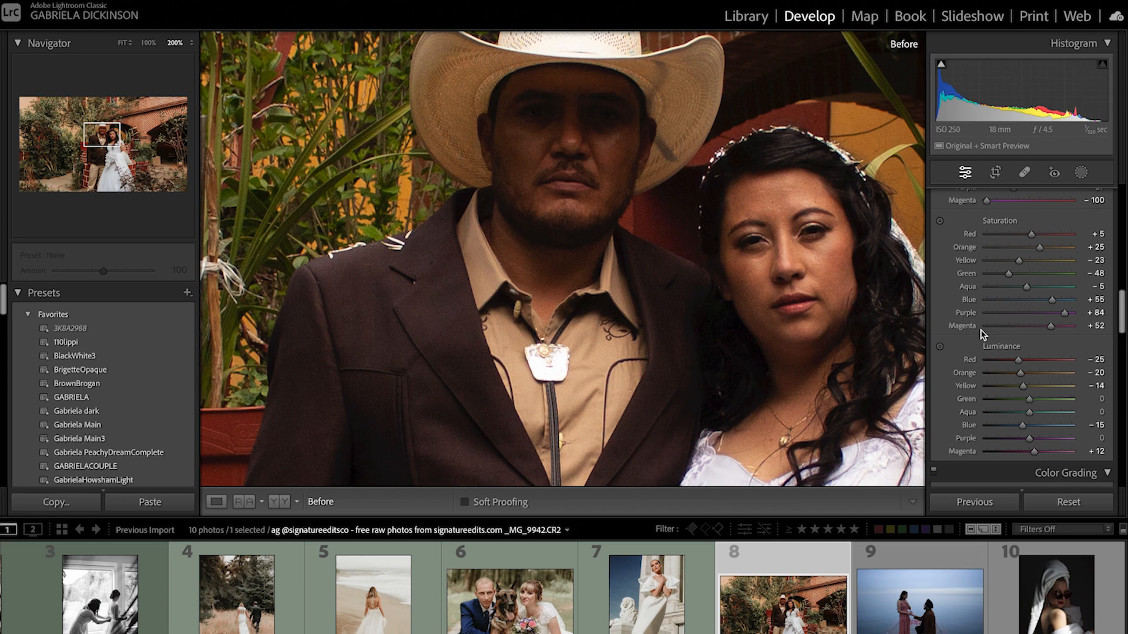
scroll(1049, 364, "up", 3)
key("backslash")
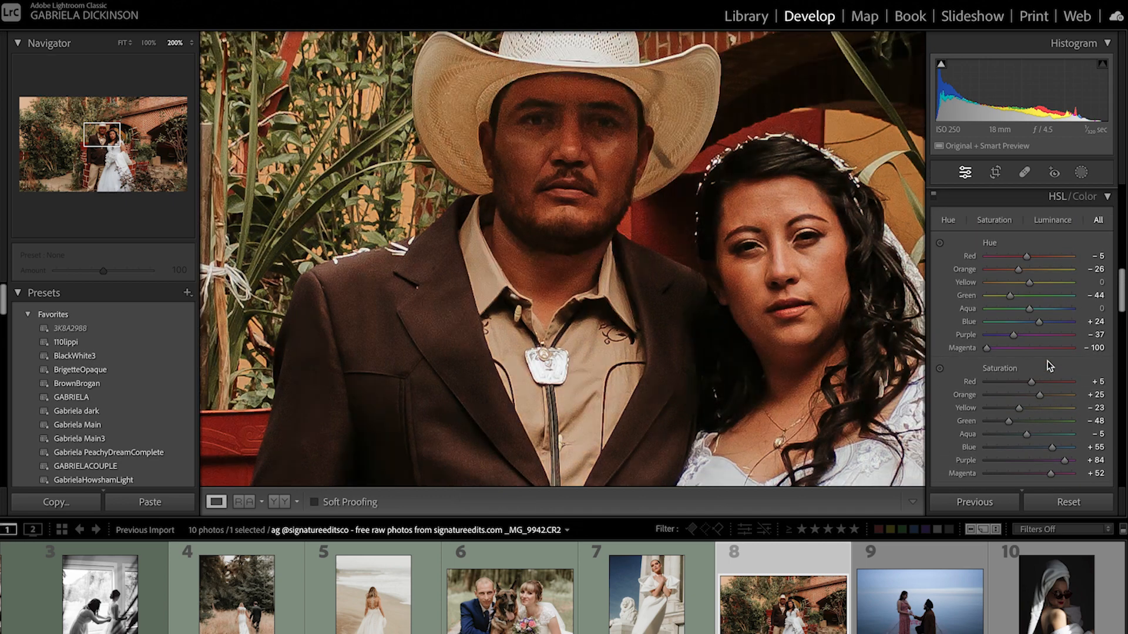
left_click(940, 367)
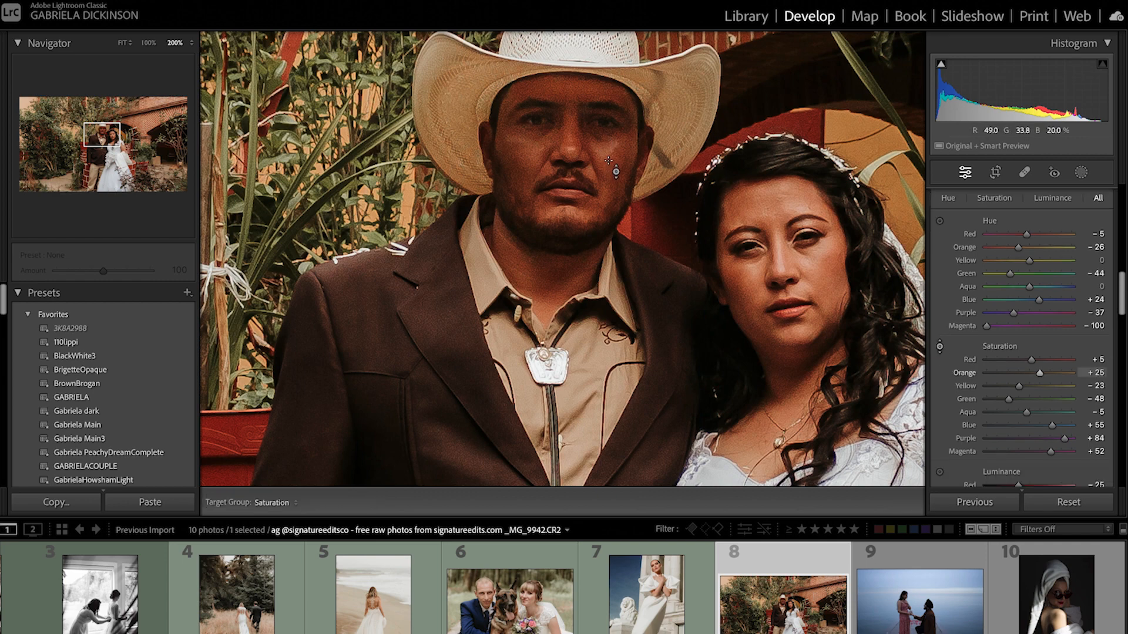
left_click_drag(517, 194, 517, 218)
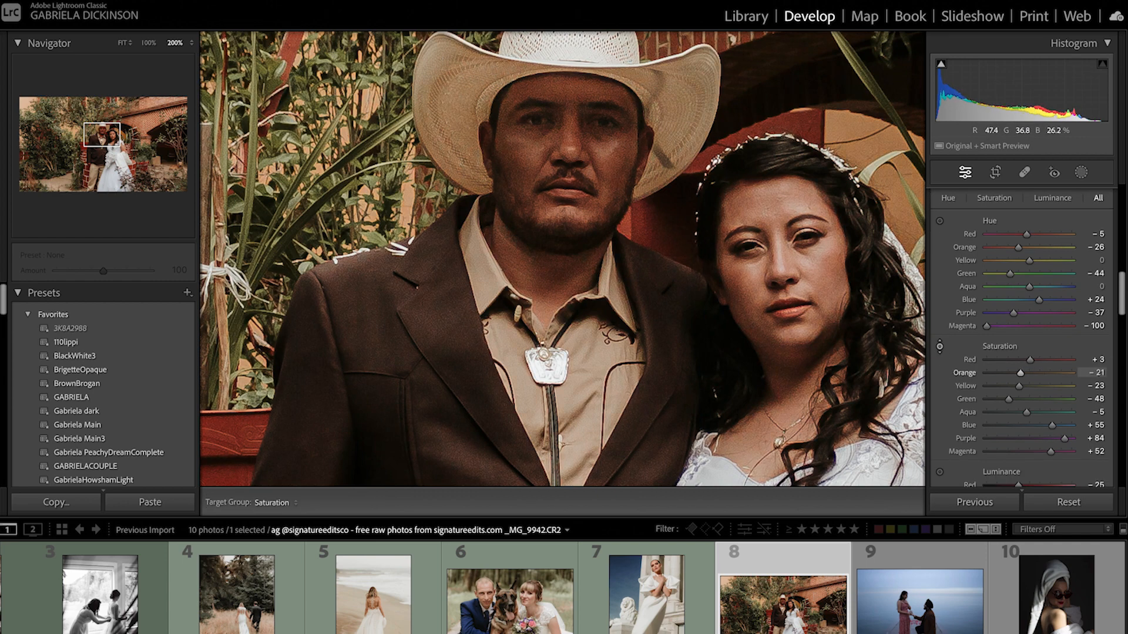
key("backslash")
key("backslash")
key("backslash")
key("backslash")
left_click(965, 172)
left_click(881, 279)
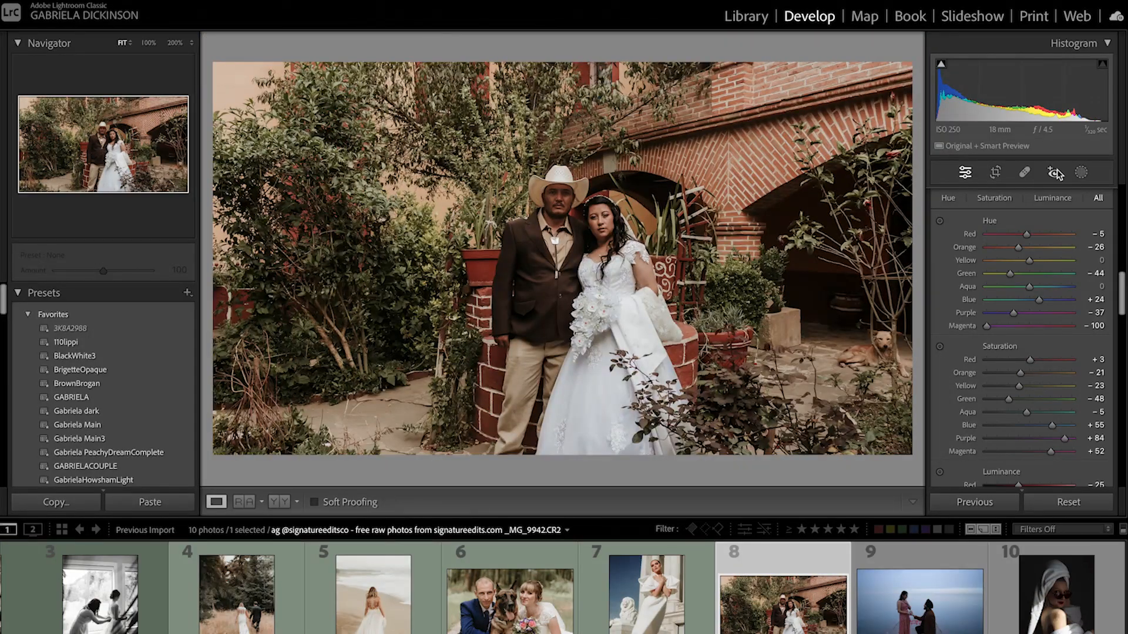
left_click(1081, 173)
left_click(858, 61)
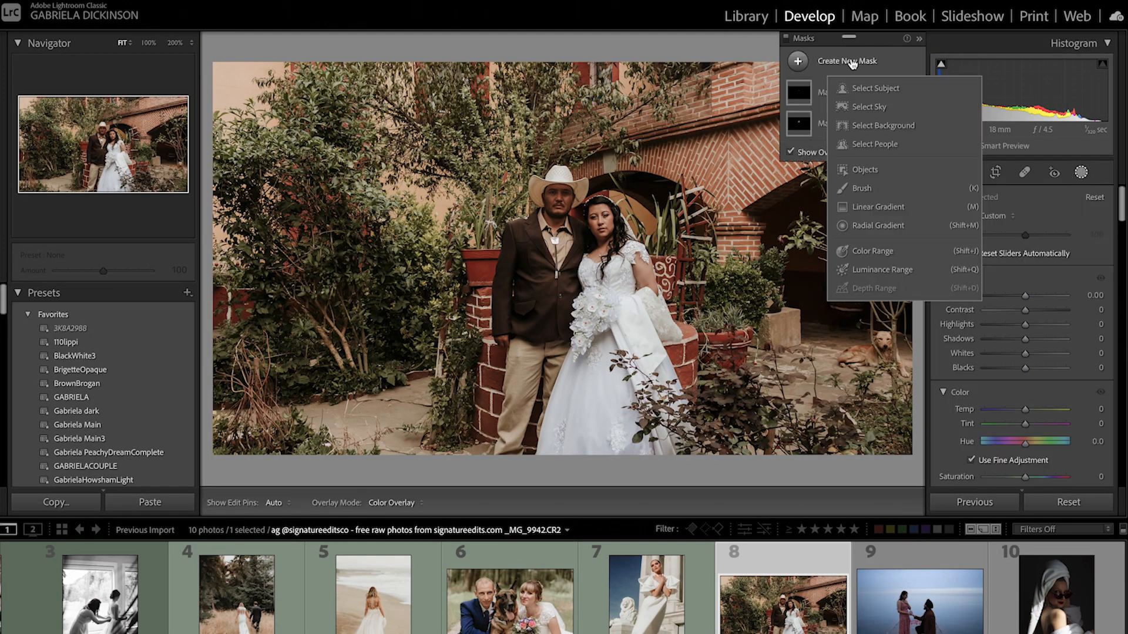
left_click(880, 152)
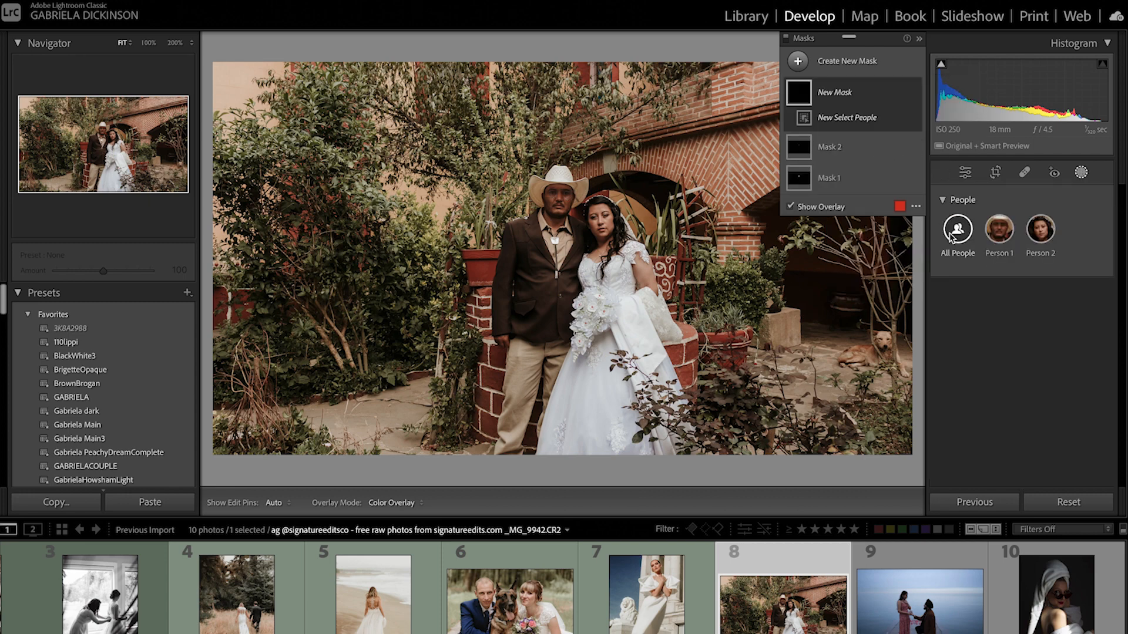
left_click(952, 233)
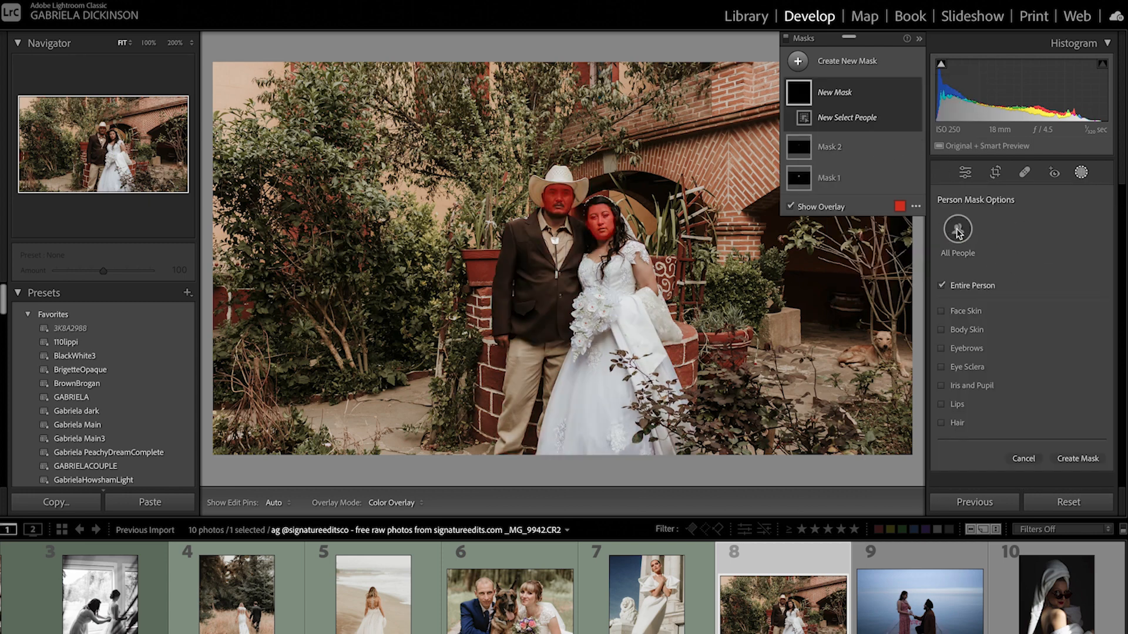
key("BackSpace")
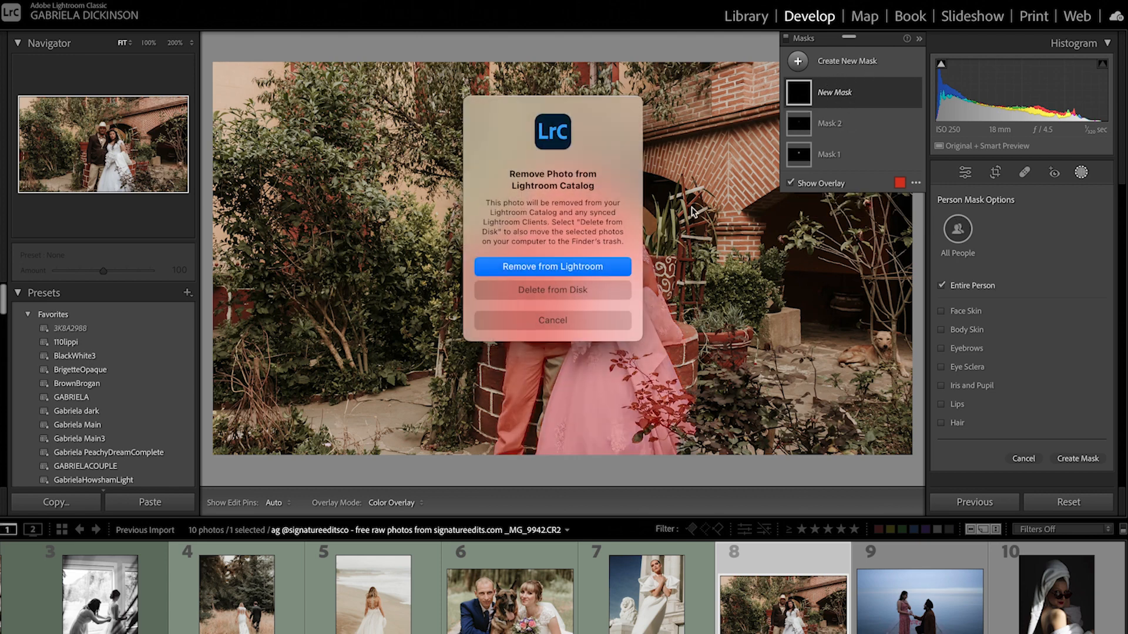
left_click(565, 317)
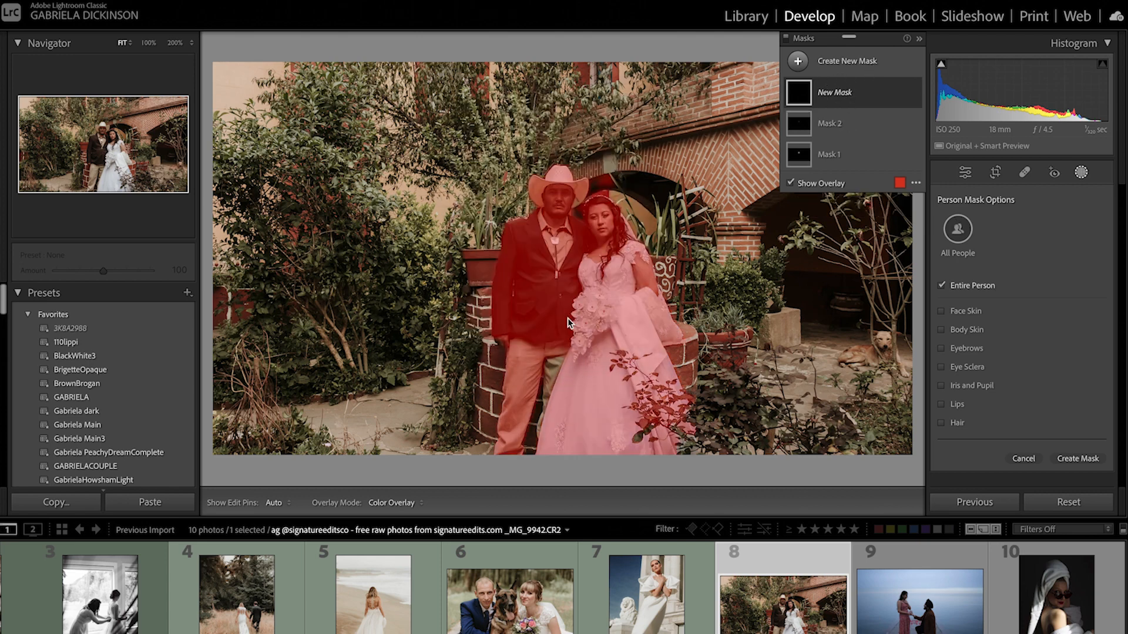
left_click(1081, 172)
left_click(1081, 173)
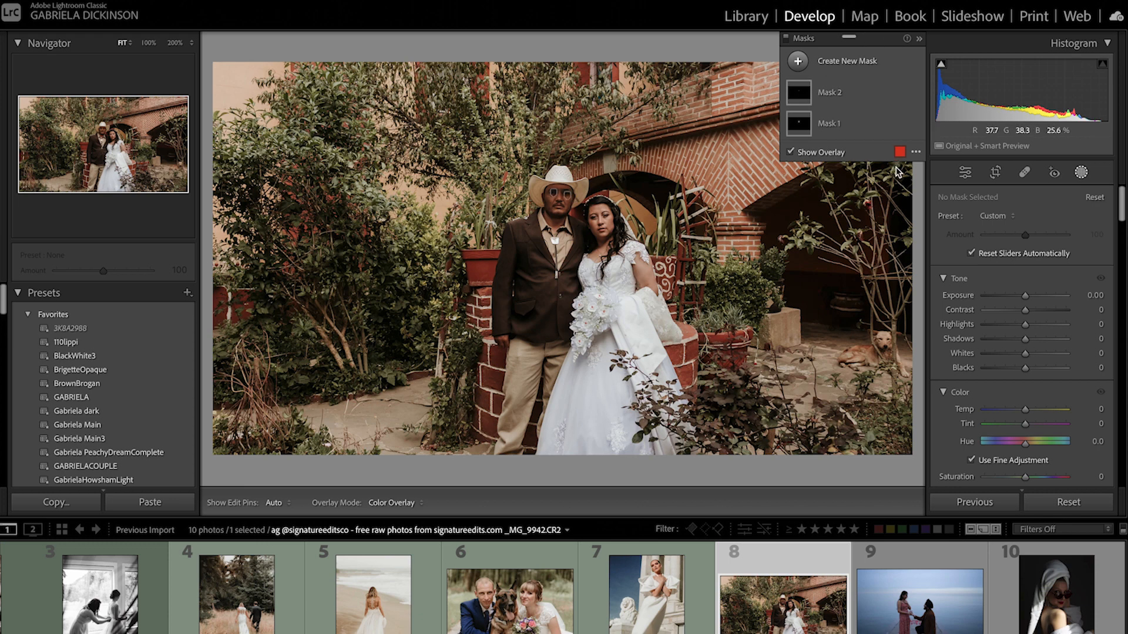
Step: Create a Select Subject mask of the couple and set its Texture to 25
left_click(854, 63)
left_click(865, 89)
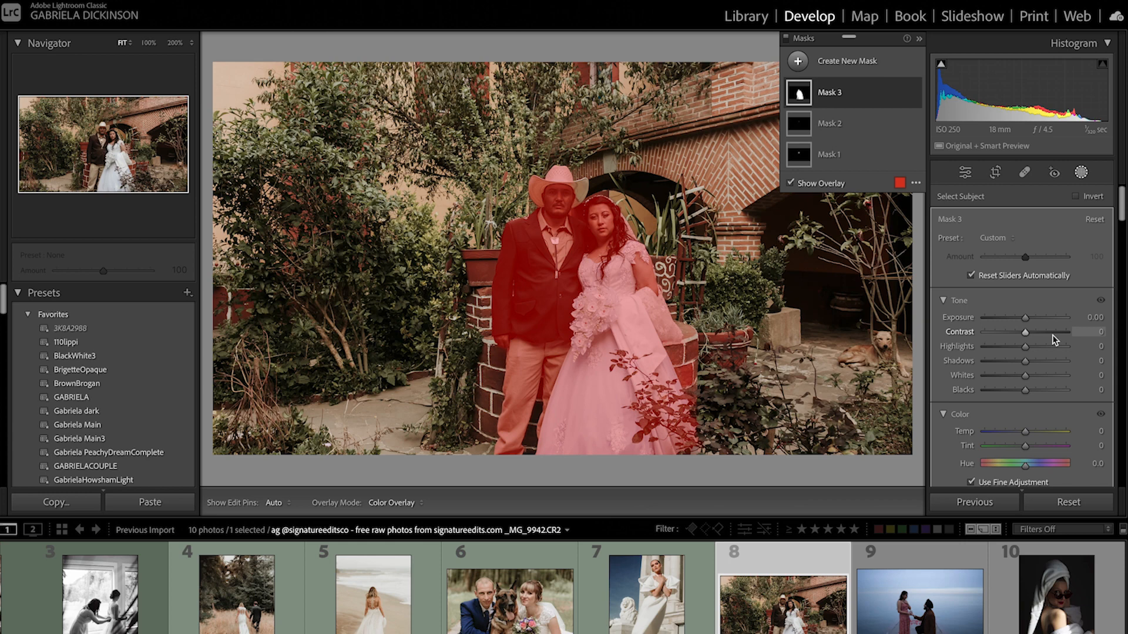
scroll(1038, 377, "down", 2)
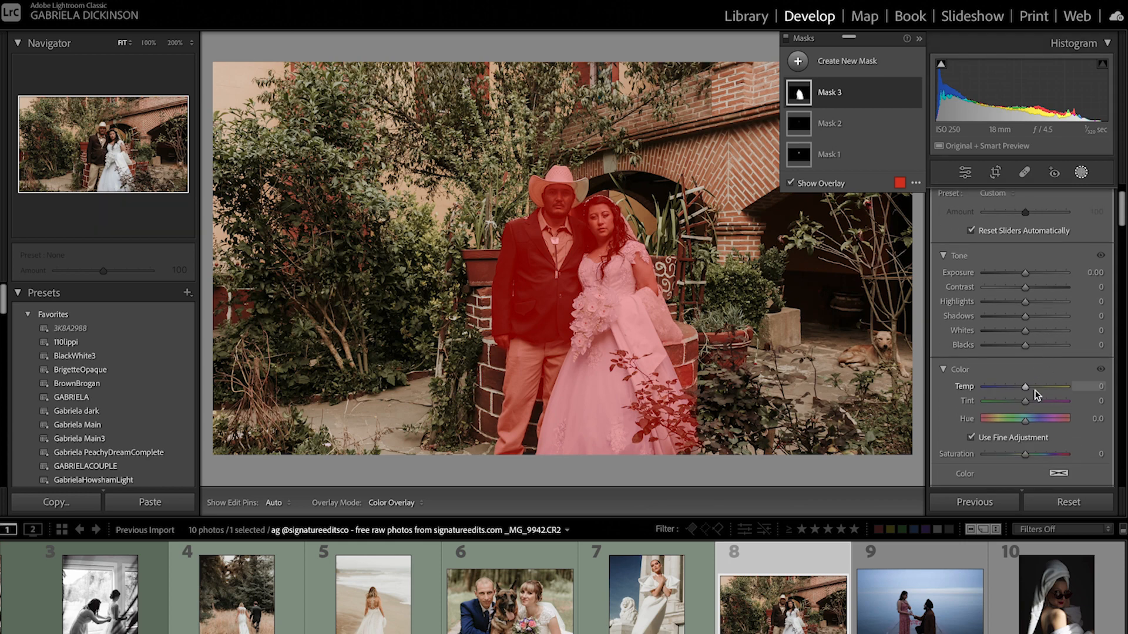
scroll(1034, 390, "down", 6)
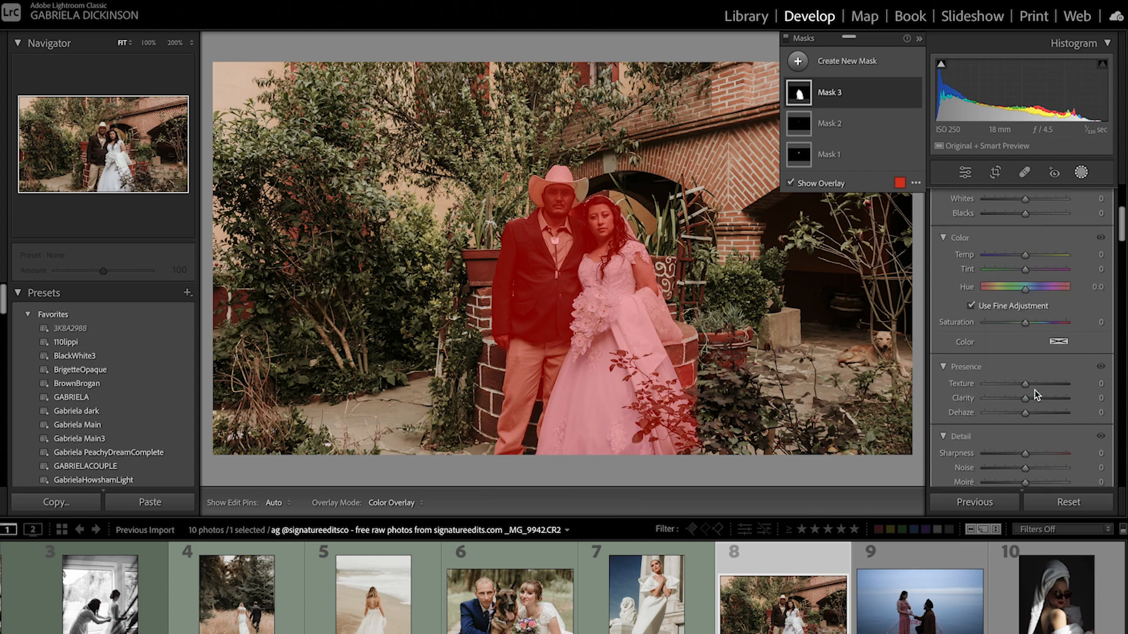
left_click(1026, 385)
left_click_drag(1027, 386, 1035, 385)
Step: Duplicate and invert the subject mask, then soften the background with Texture −42 and Sharpness −52
left_click(900, 93)
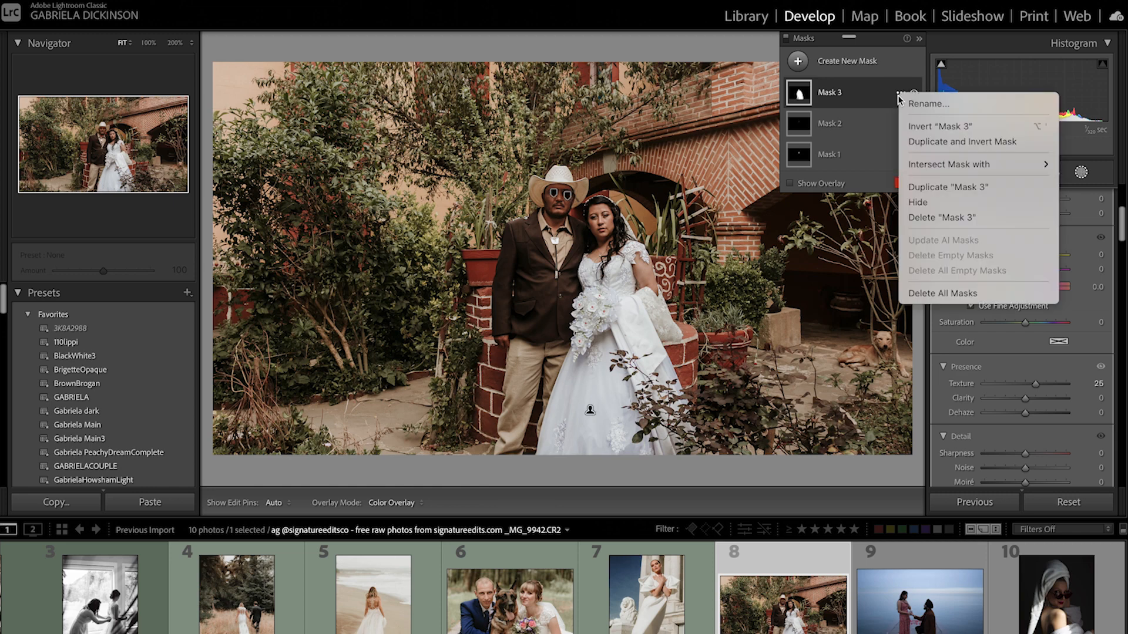
mouse_move(931, 167)
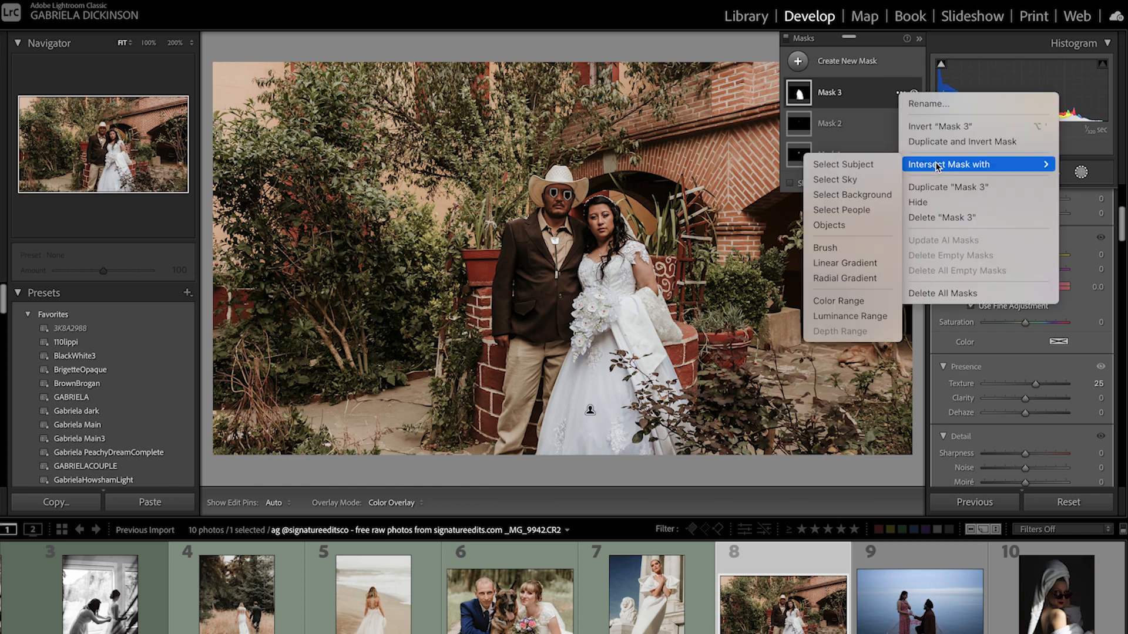
left_click(942, 142)
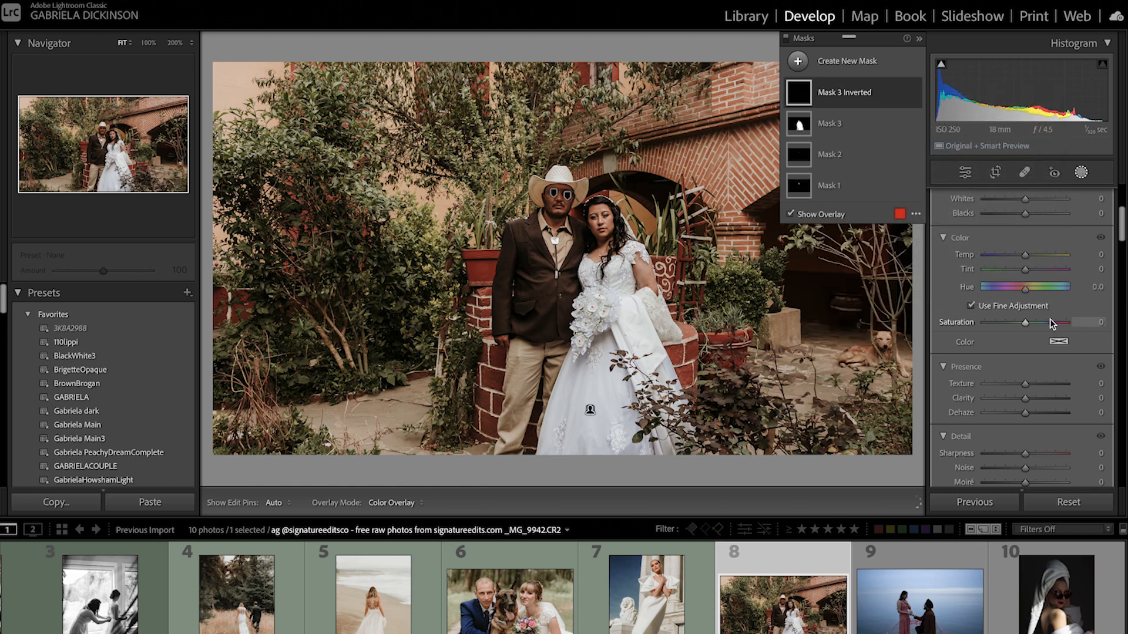
scroll(1069, 260, "up", 3)
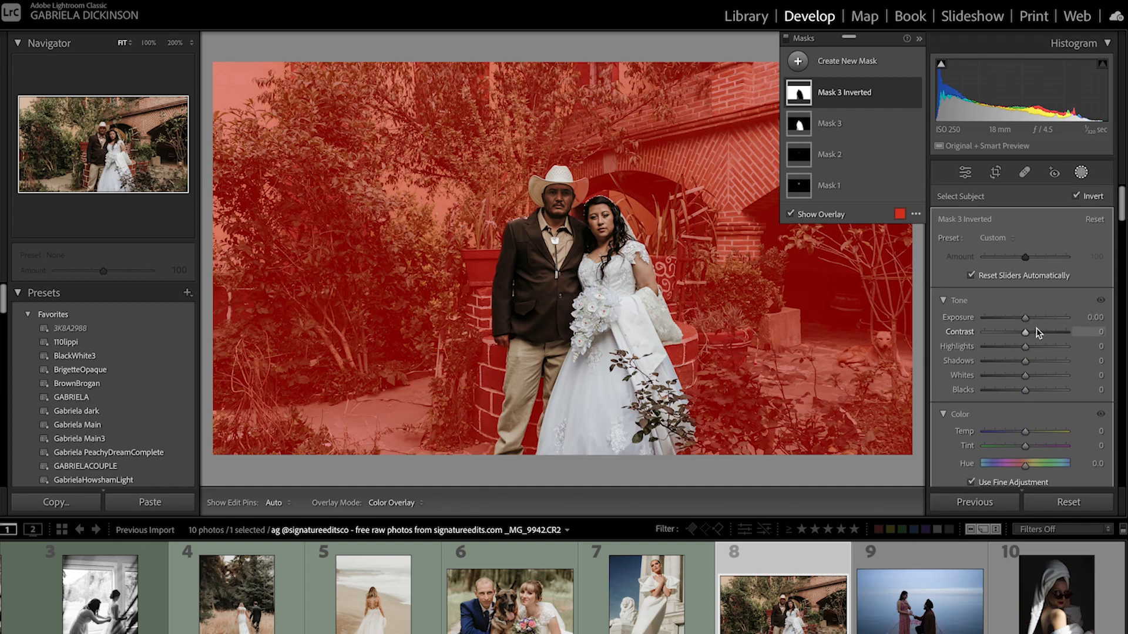
scroll(1038, 333, "down", 2)
left_click_drag(1010, 371, 1008, 373)
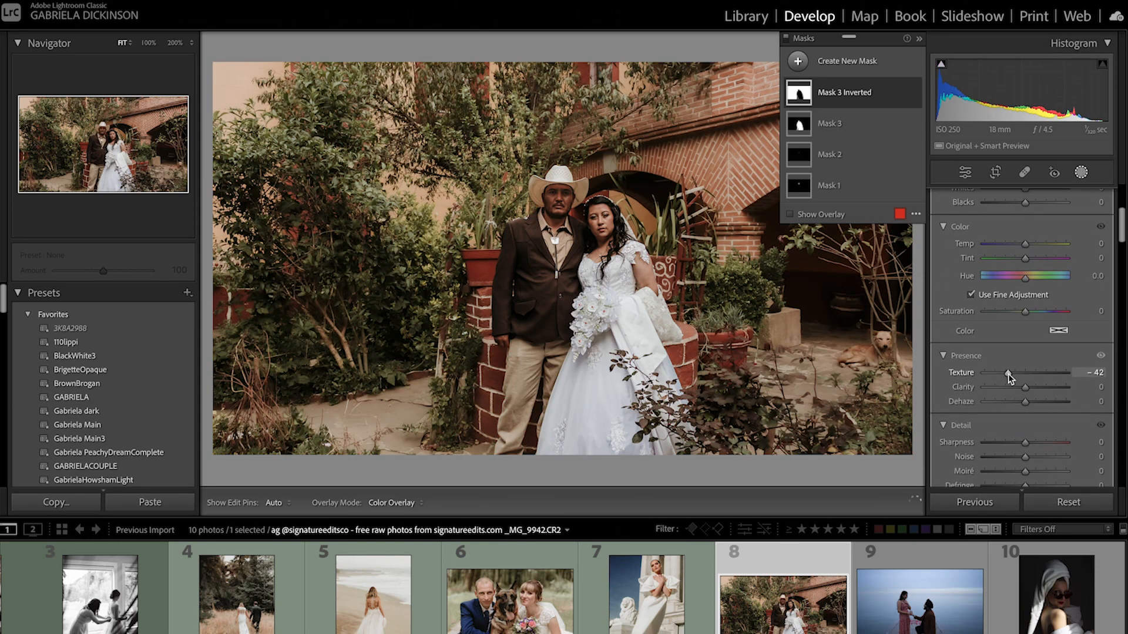
mouse_move(1022, 444)
left_mouse_down()
mouse_move(993, 447)
mouse_move(1015, 448)
mouse_move(1004, 450)
left_mouse_up()
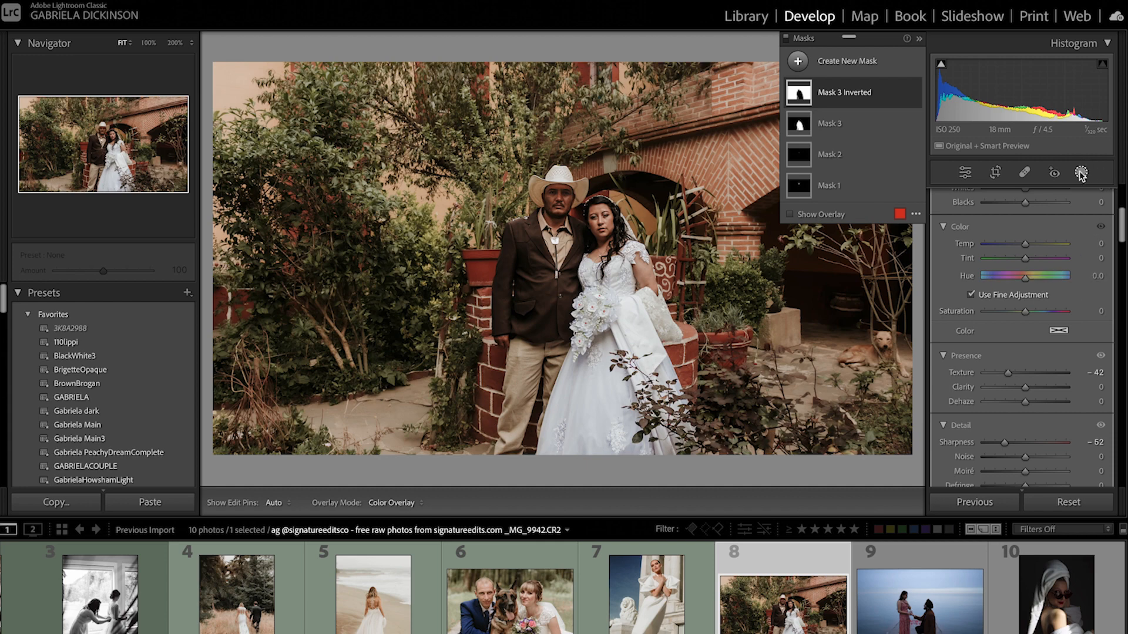
Step: Compare the courtyard portrait with softened background against the original photo
key("backslash")
key("backslash")
key("backslash")
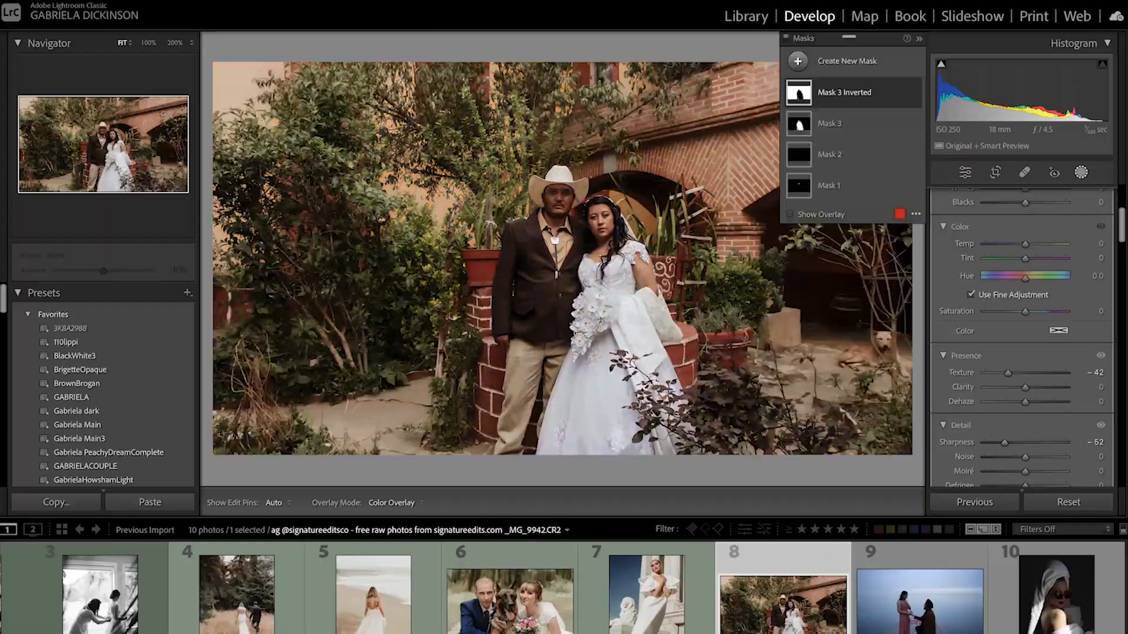
Step: Close the masking tool and warm the whole photo by setting Temp to 8,709
left_click(1081, 173)
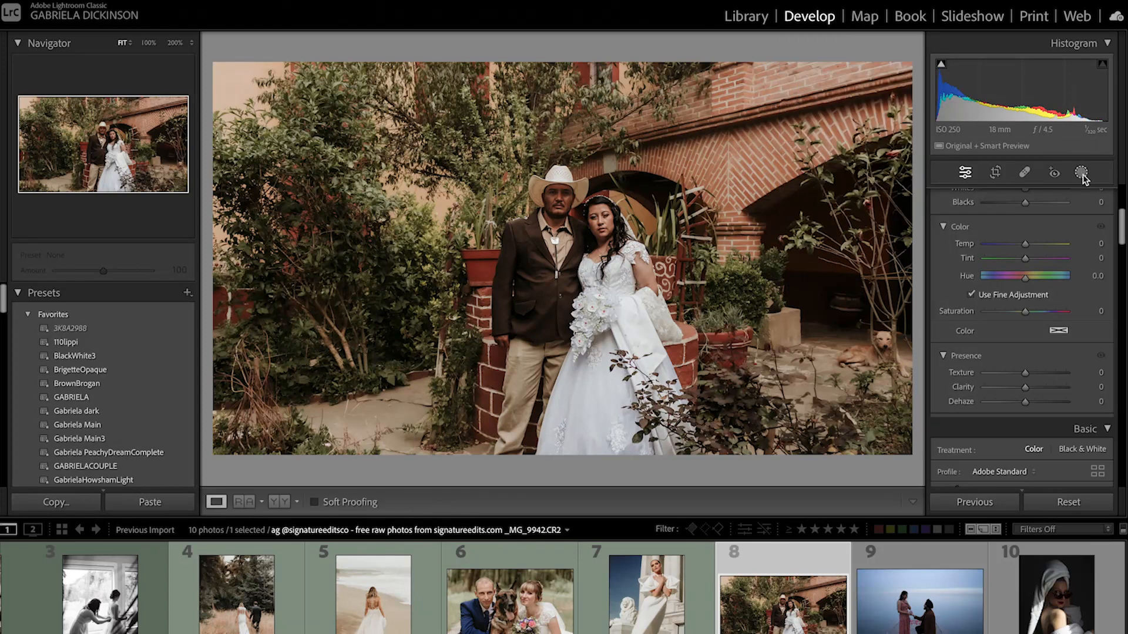
scroll(1035, 292, "up", 5)
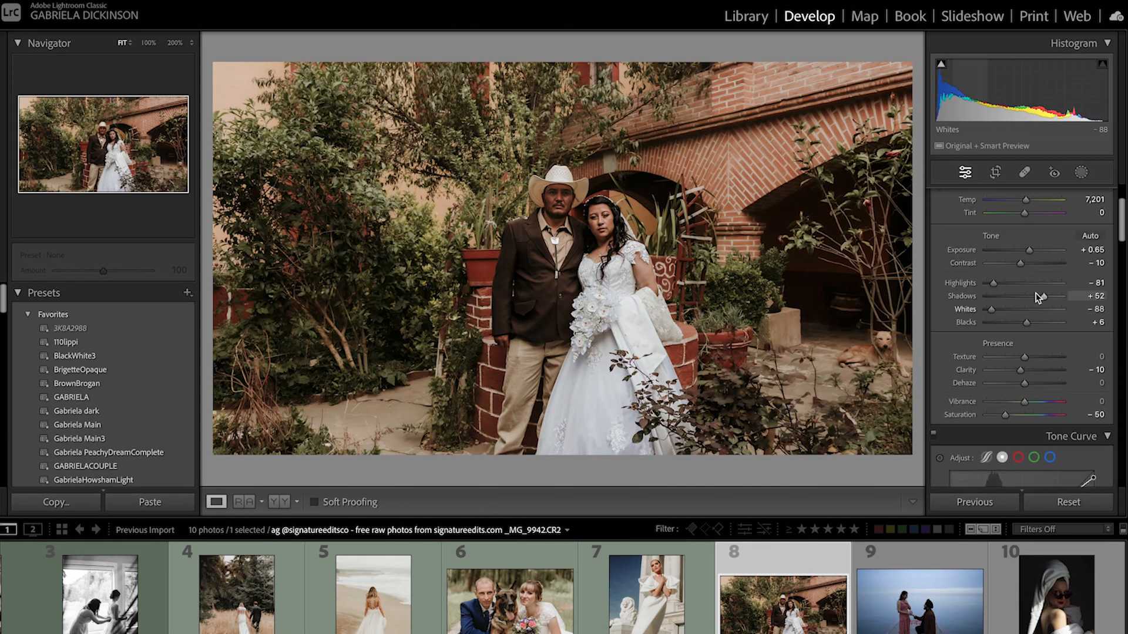
left_click_drag(1025, 289, 1035, 285)
Step: Recrop the courtyard portrait at the Original aspect ratio, trimming the photo's top and left edges while keeping the couple's feet in frame
left_click(998, 172)
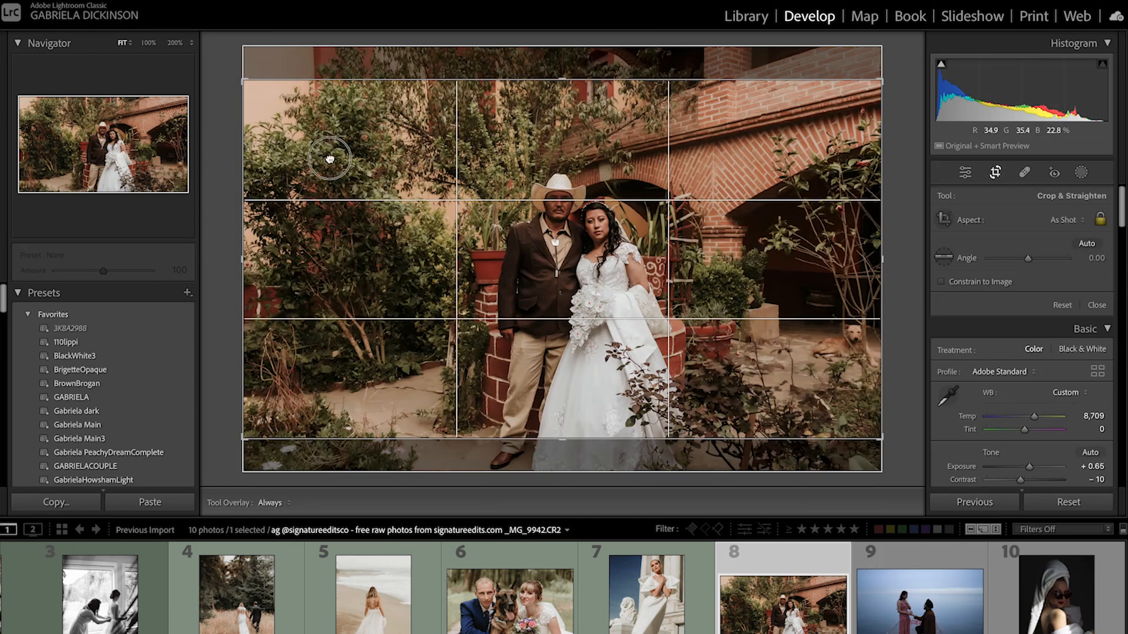
left_click_drag(328, 156, 332, 114)
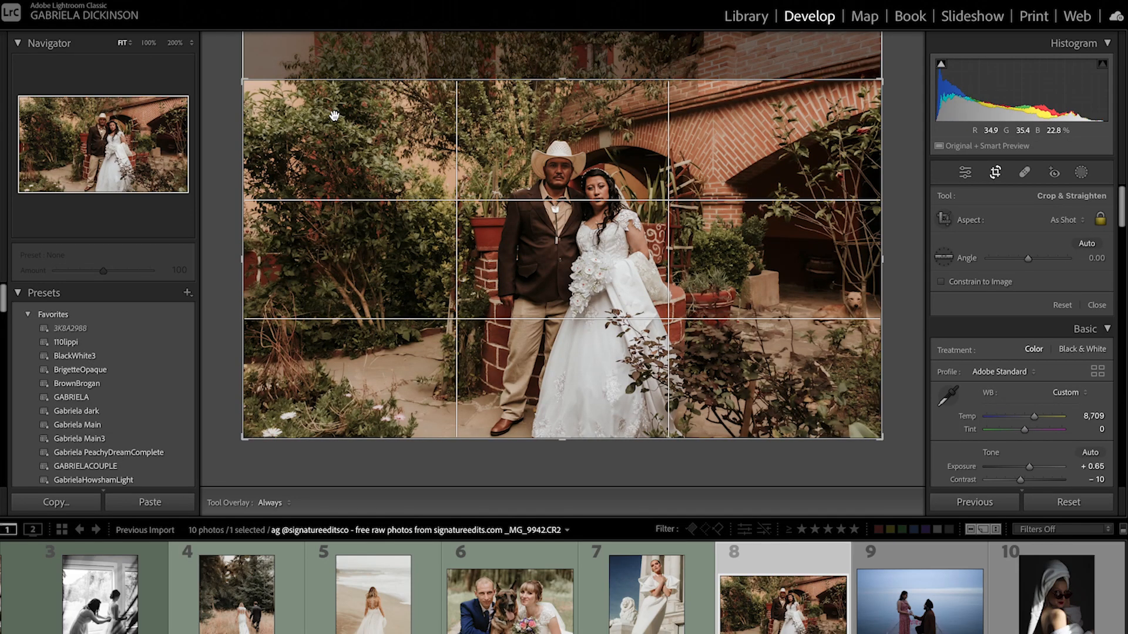
left_click(1049, 216)
left_click(1070, 237)
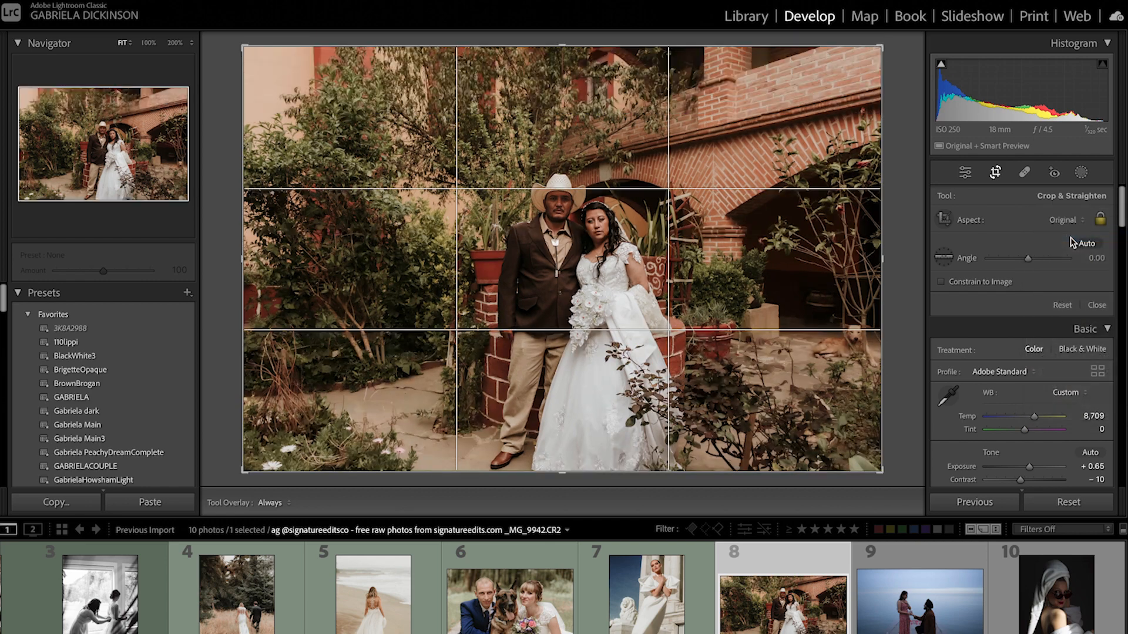
left_click_drag(243, 44, 276, 68)
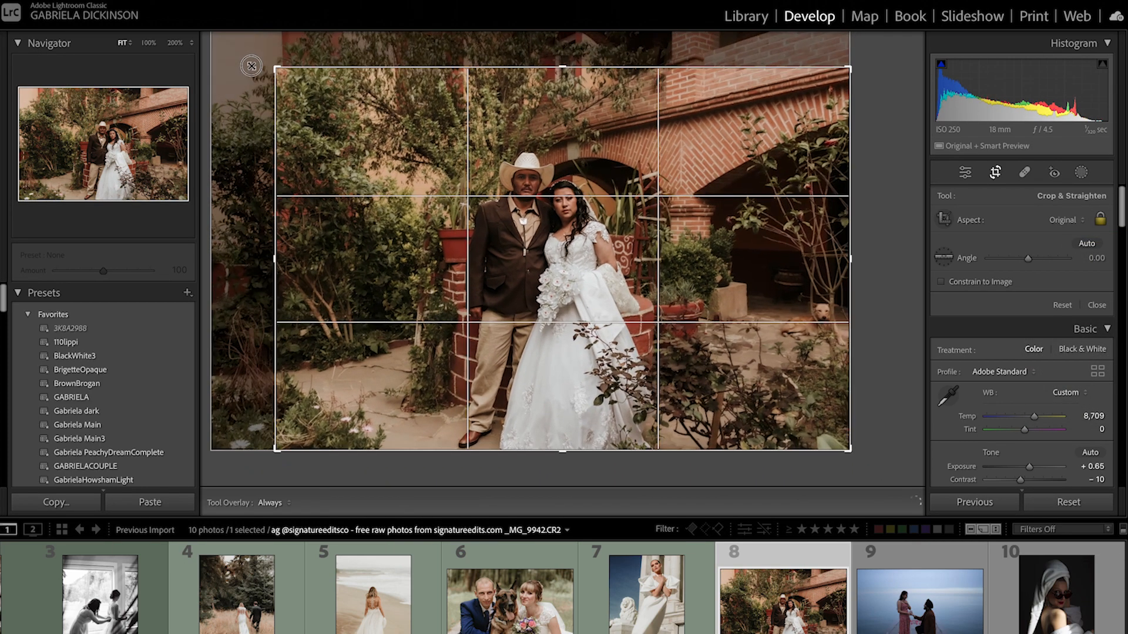
key("Return")
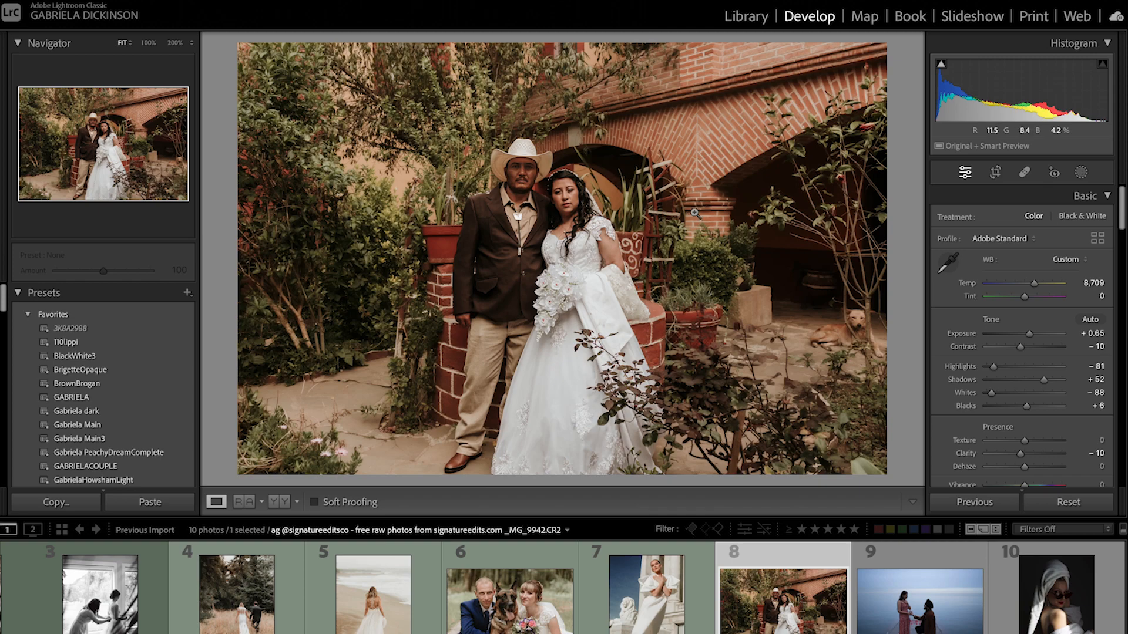
Step: Compare the recropped and warmed courtyard portrait with its original version
key("backslash")
key("backslash")
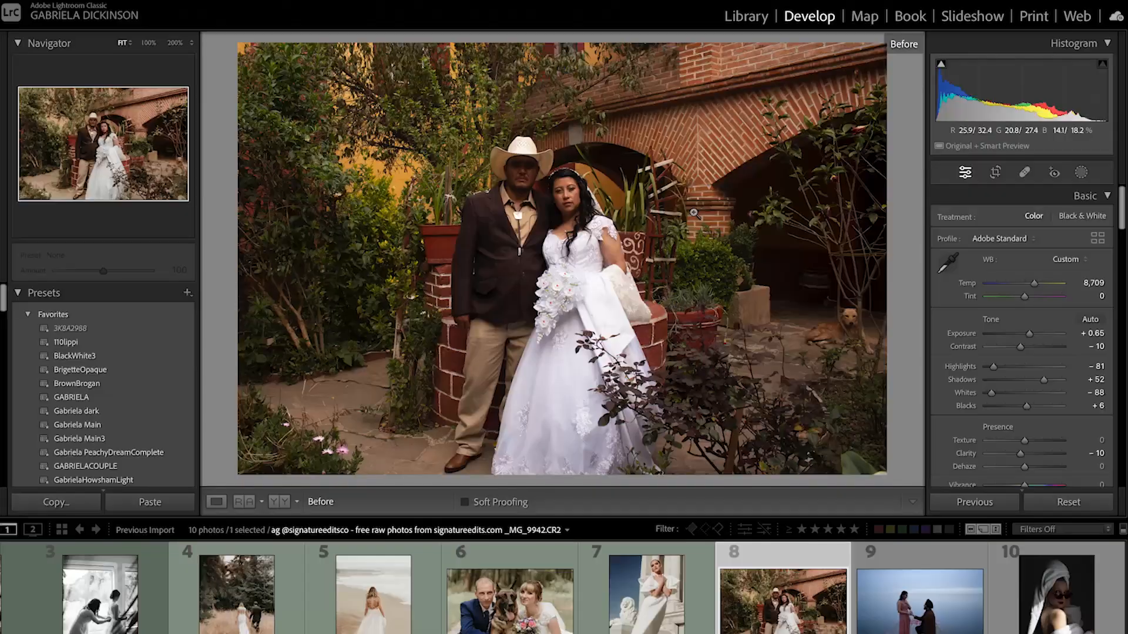
key("backslash")
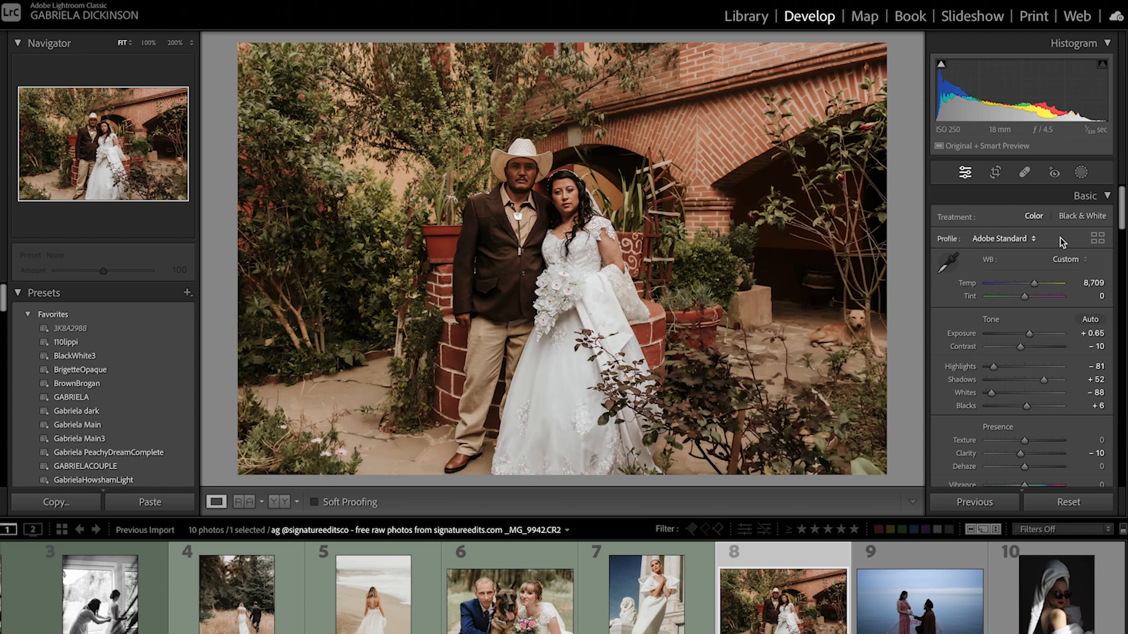
Step: Refine the tones with Contrast −35, Exposure +0.85, Shadows +46 and Dehaze +14, and compare with the original
mouse_move(1020, 347)
left_mouse_down()
mouse_move(1001, 350)
mouse_move(1030, 334)
left_mouse_up()
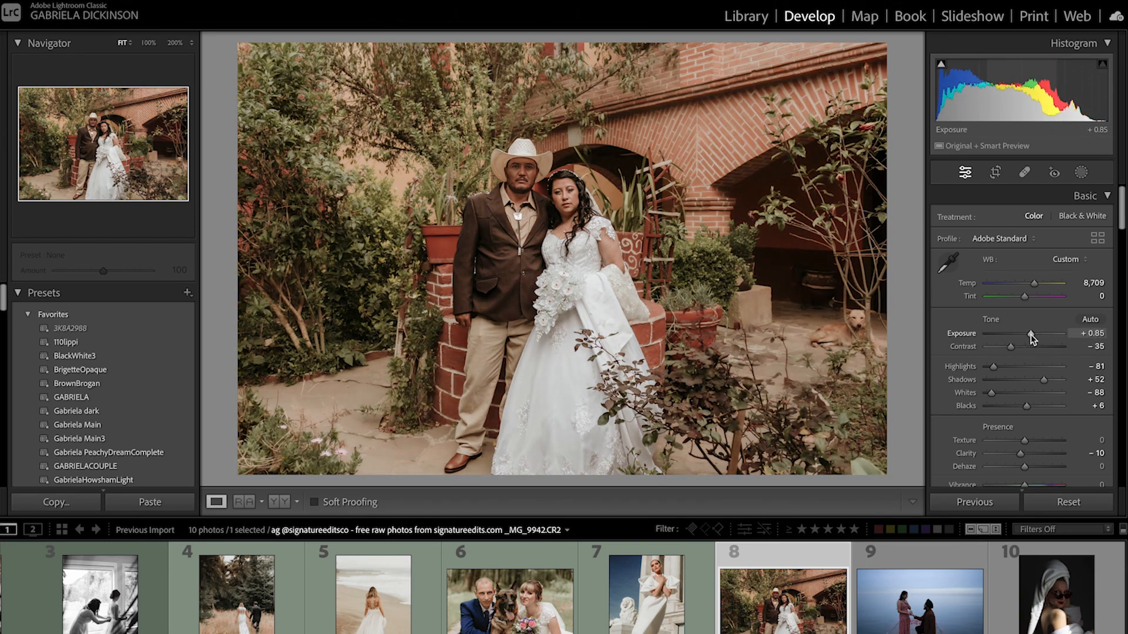
left_click_drag(1045, 382, 1042, 383)
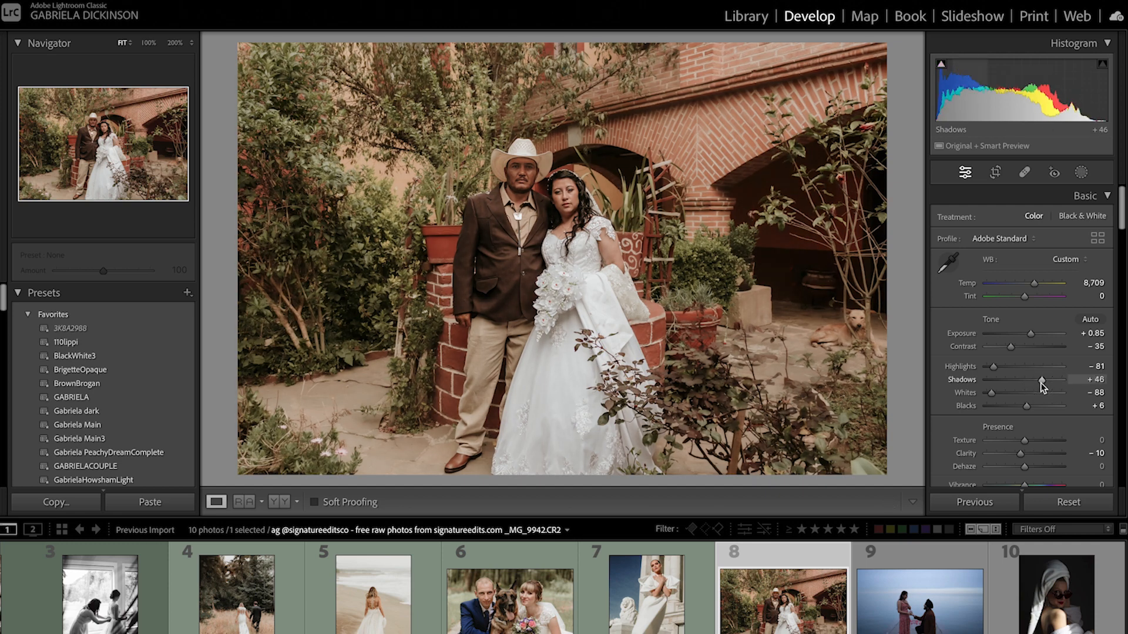
scroll(1015, 457, "down", 1)
left_click_drag(1023, 435, 1030, 430)
key("backslash")
key("backslash")
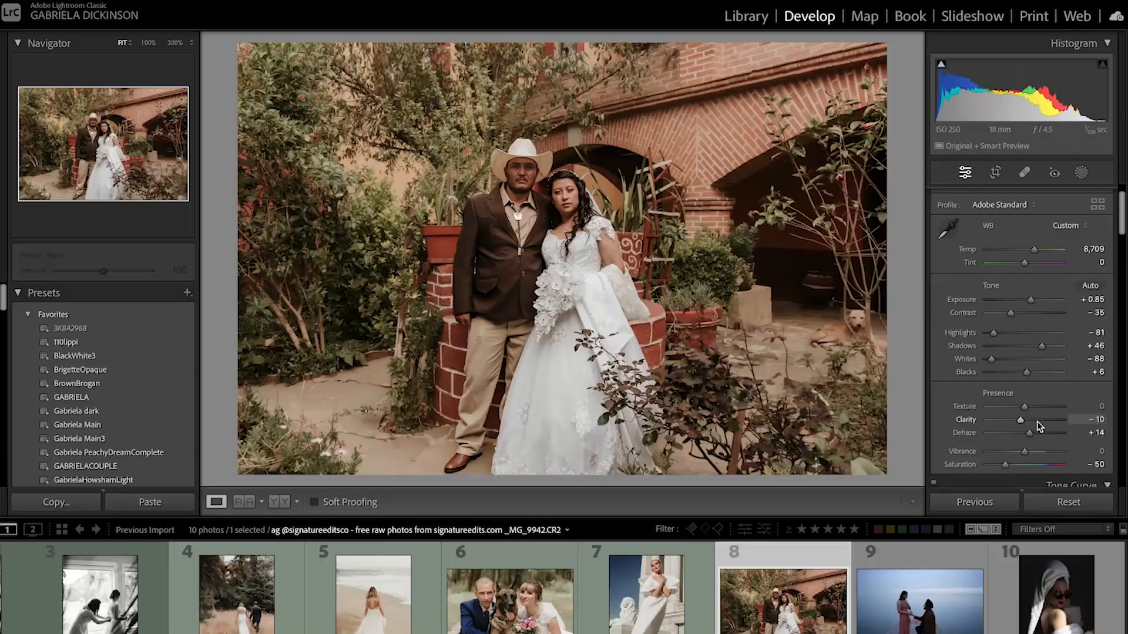
Step: Mark the finished courtyard portrait with the green label and go to the pier proposal photo
key("Right")
key("8")
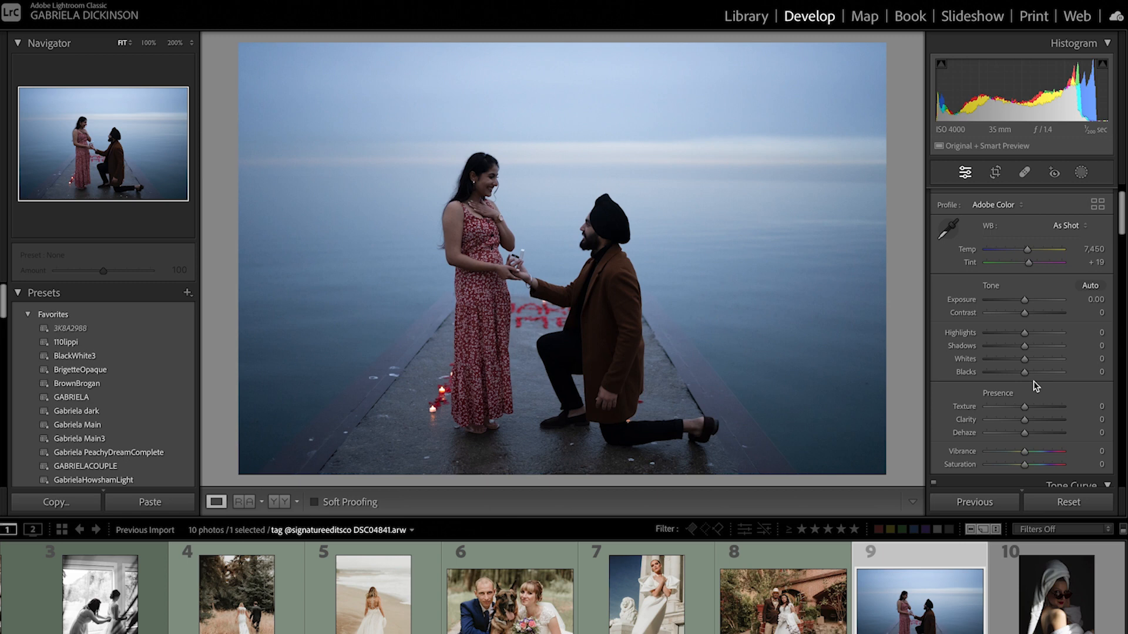
Step: Apply the GabrielaHowshamLight preset to the pier proposal photo, set Temp to 15,737 and compare it with the original
left_click(146, 480)
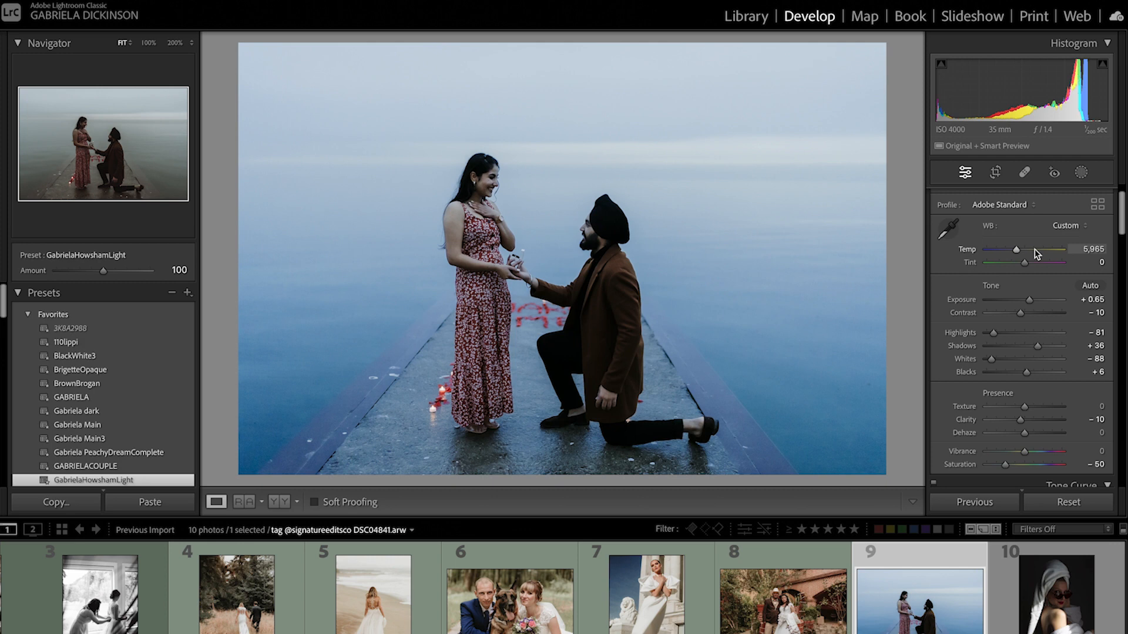
left_click_drag(1034, 249, 1048, 252)
key("backslash")
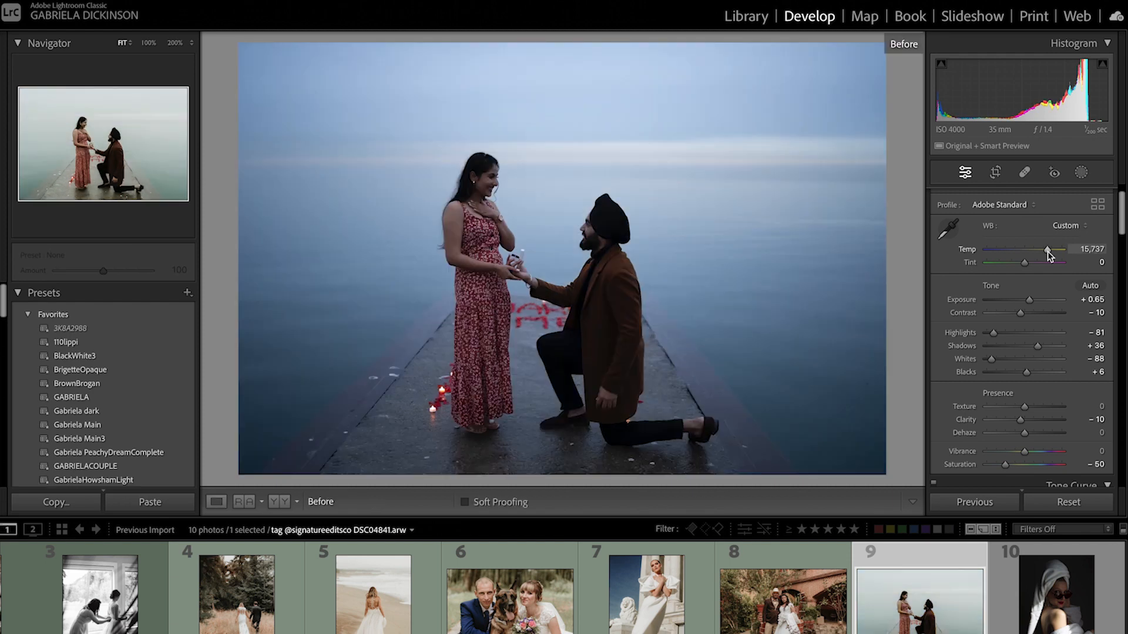
key("backslash")
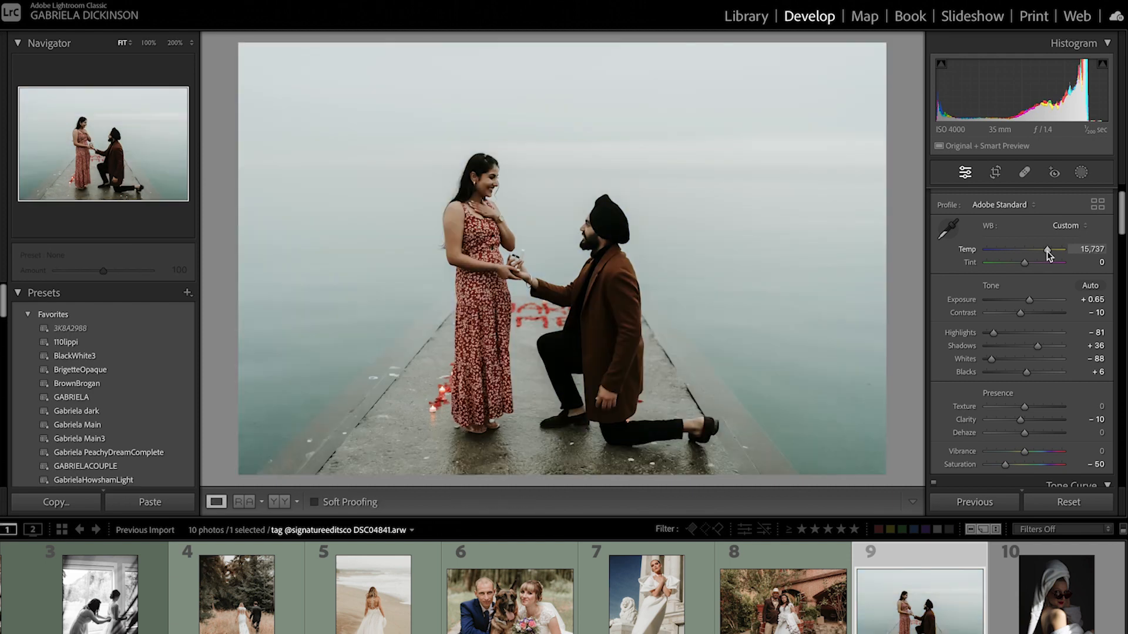
key("backslash")
key("backslash")
key("backslash")
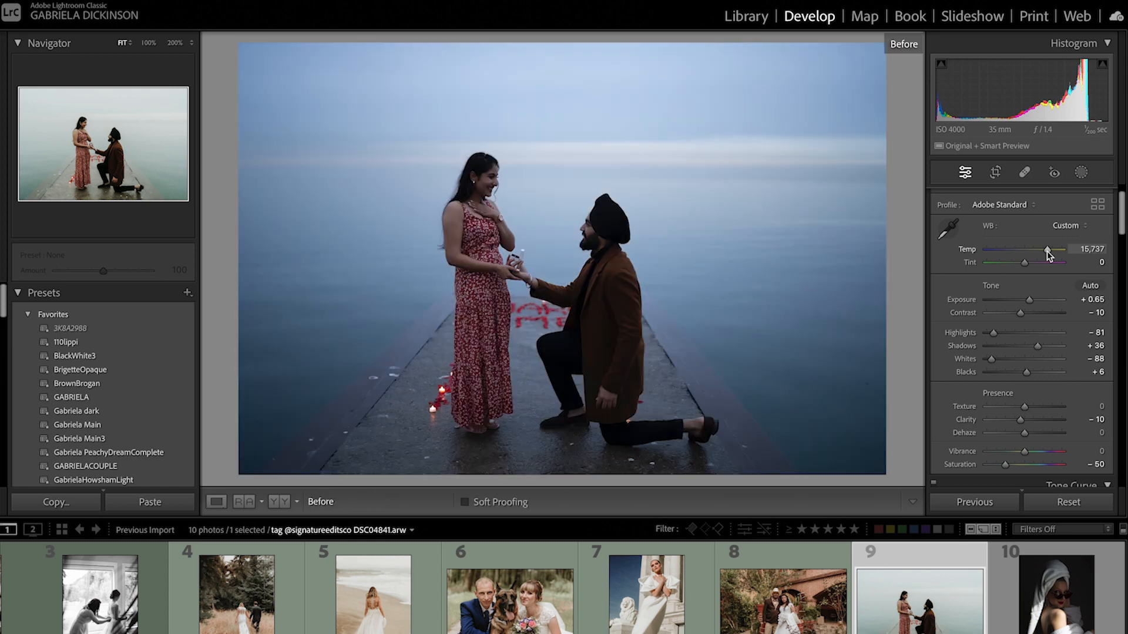
key("backslash")
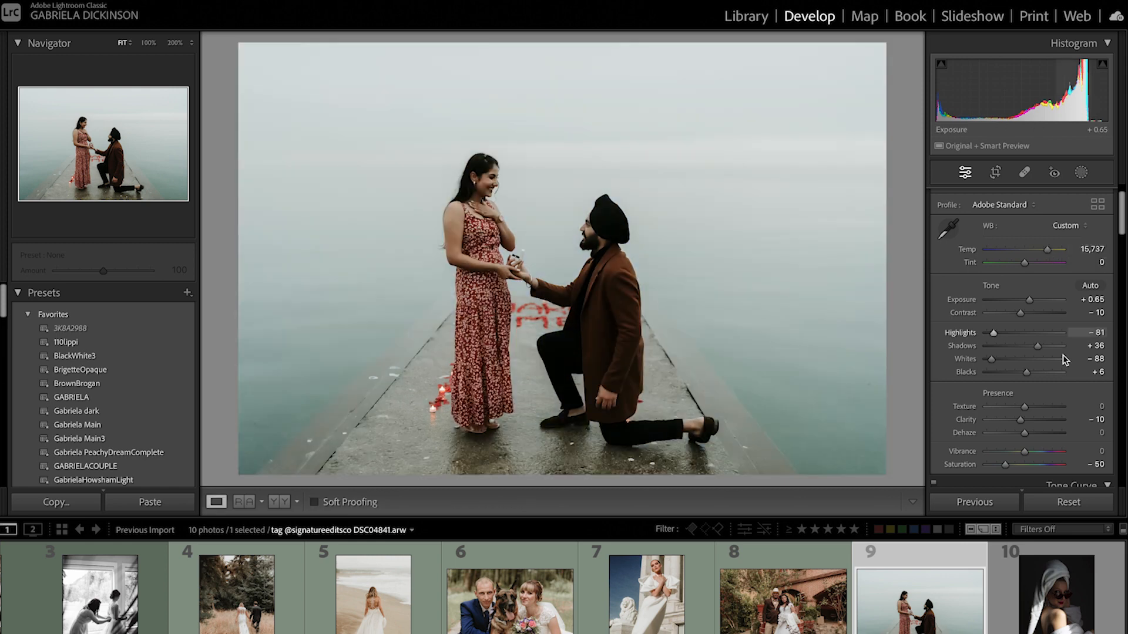
scroll(1063, 355, "down", 10)
scroll(1062, 380, "up", 10)
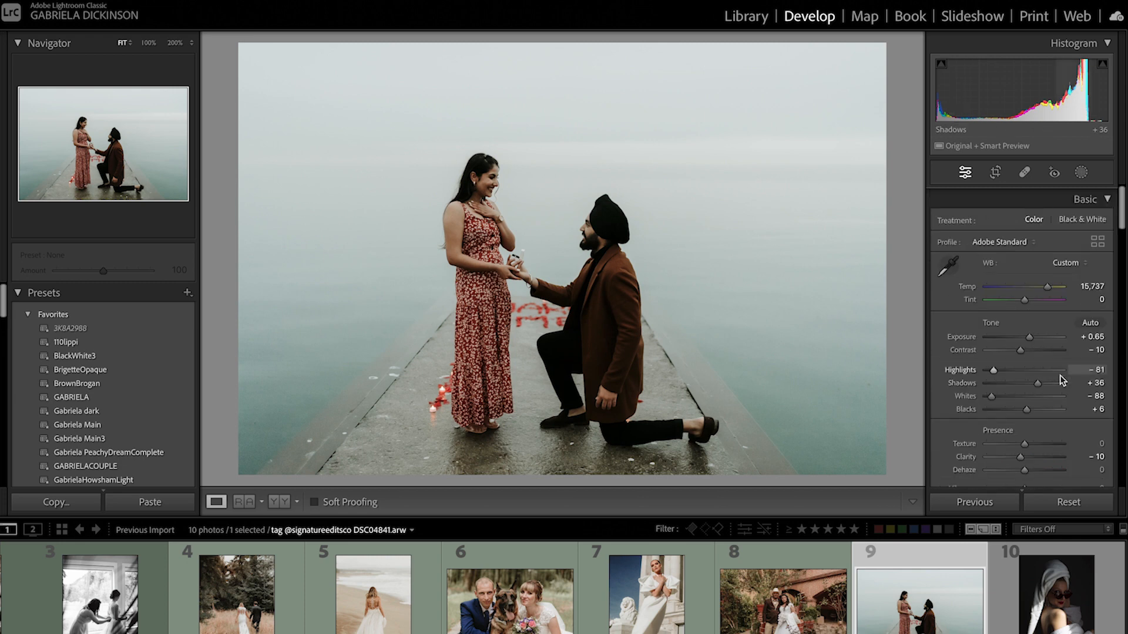
Step: Set the pier photo's Highlights to −100, Contrast to −50, Exposure to +0.45 and Saturation to −34
left_click_drag(1000, 366, 1028, 335)
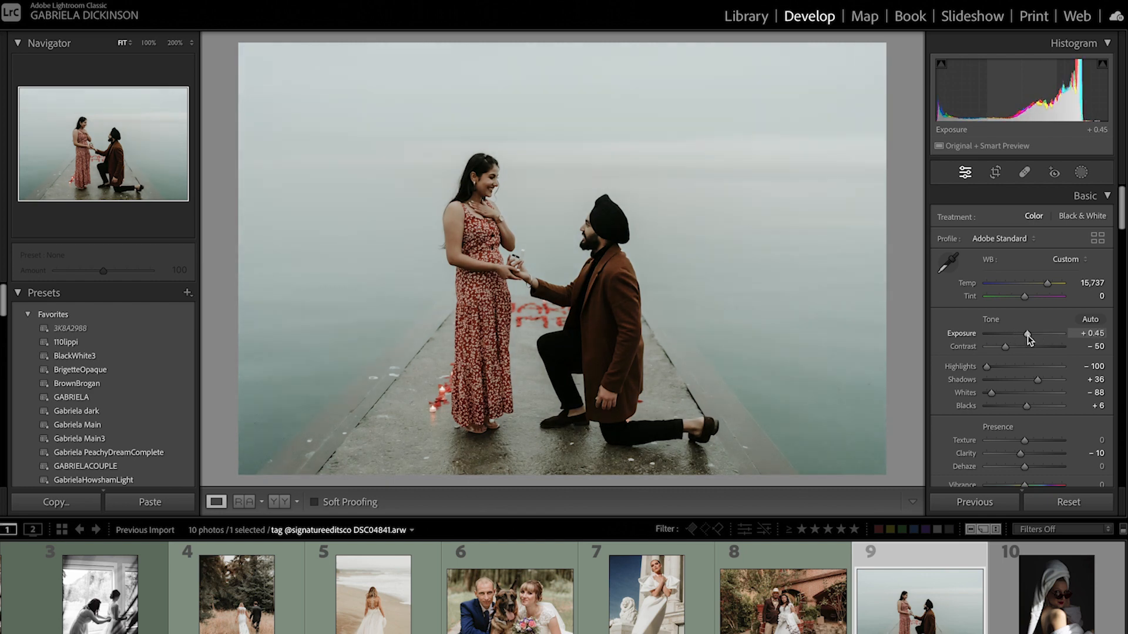
scroll(1031, 382, "down", 5)
left_click_drag(1005, 286, 1014, 297)
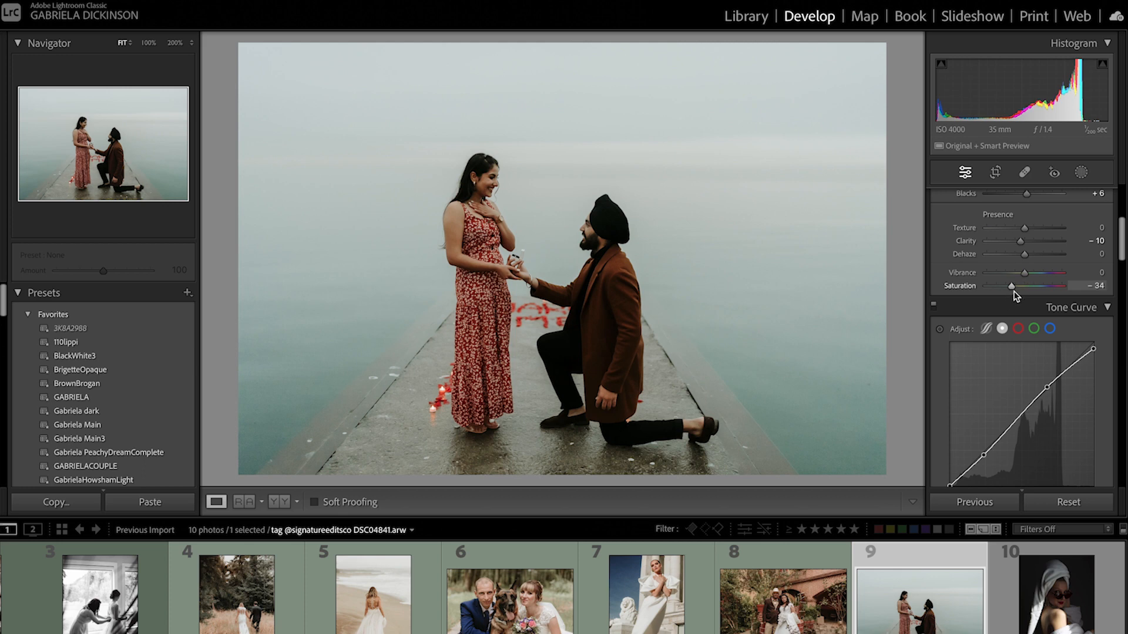
Step: Shift the water's colors by setting the Aqua hue to +15 and the Blue hue to +100
scroll(1028, 432, "down", 10)
left_click(1039, 309)
mouse_move(1040, 311)
left_mouse_down()
mouse_move(1060, 308)
mouse_move(1019, 312)
mouse_move(1077, 315)
mouse_move(1034, 300)
mouse_move(1058, 297)
mouse_move(1019, 309)
mouse_move(1035, 313)
left_mouse_up()
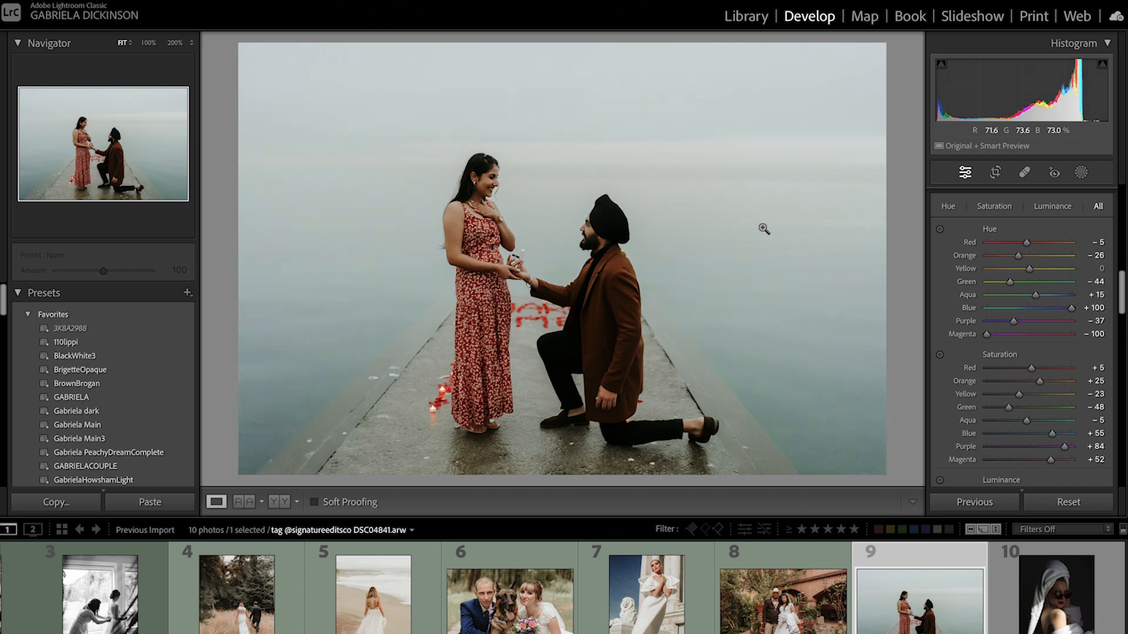
Step: Crop the pier proposal photo slightly tighter around the couple
left_click(995, 172)
left_click_drag(880, 45, 867, 51)
key("Return")
Step: Compare the edited pier photo with its original version and examine the couple's faces up close
key("backslash")
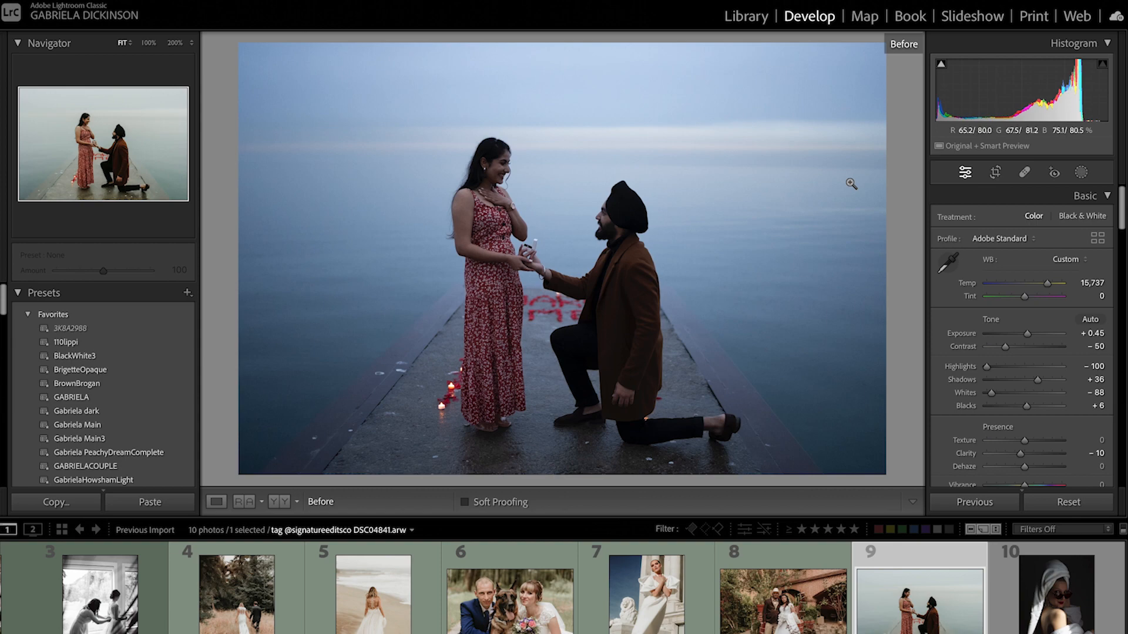
key("backslash")
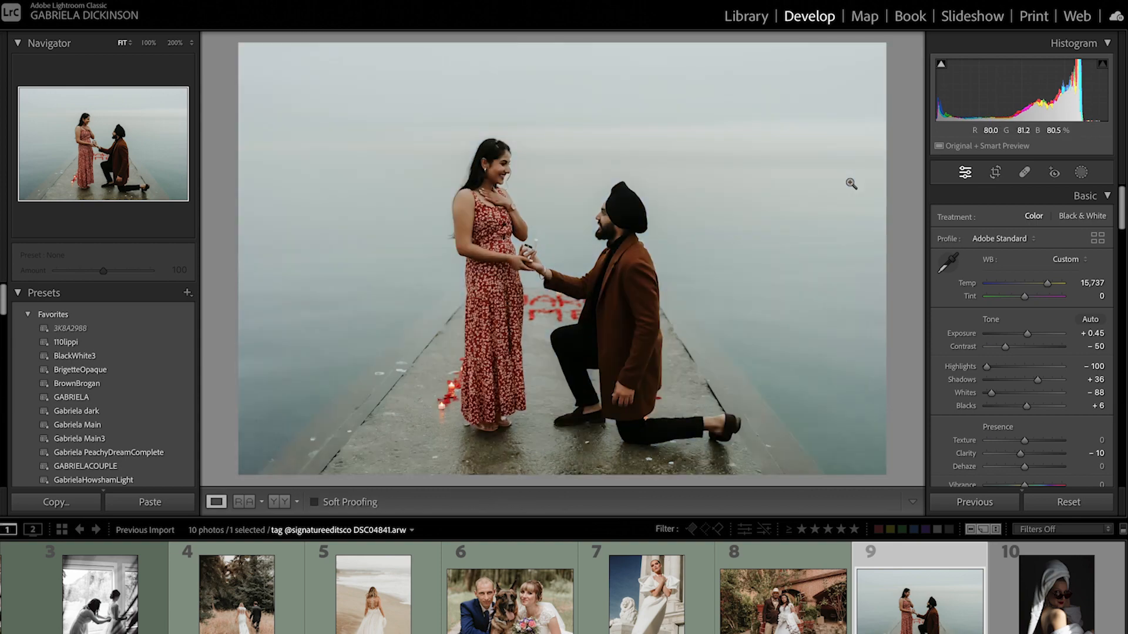
key("backslash")
key("backslash")
left_click(495, 174)
scroll(563, 250, "right", 10)
scroll(562, 251, "down", 5)
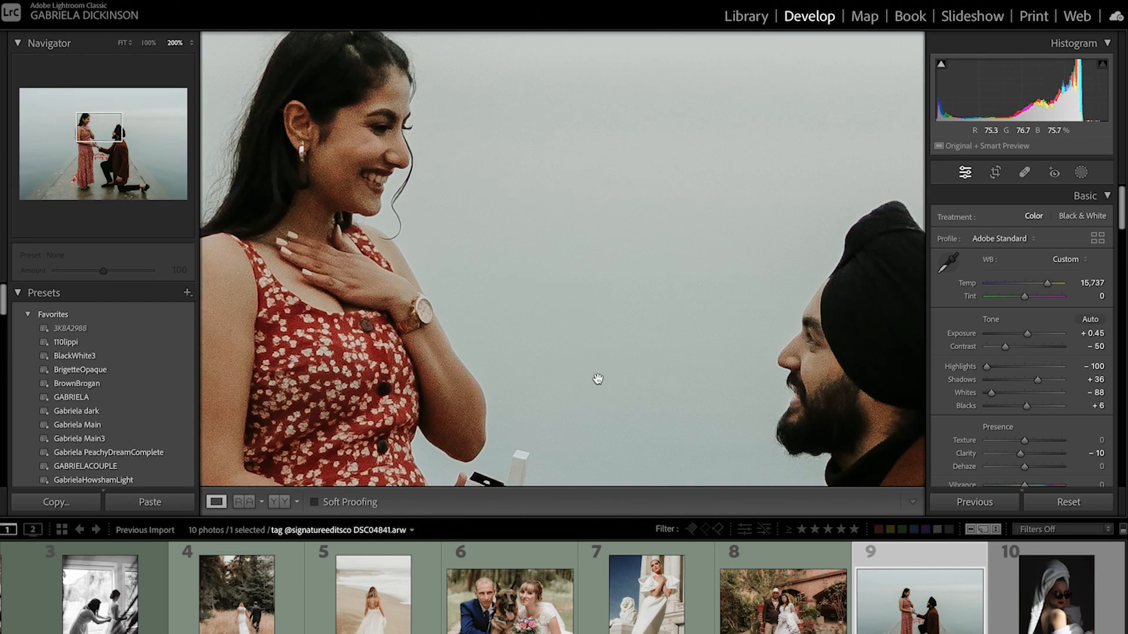
scroll(614, 331, "left", 5)
scroll(614, 331, "up", 4)
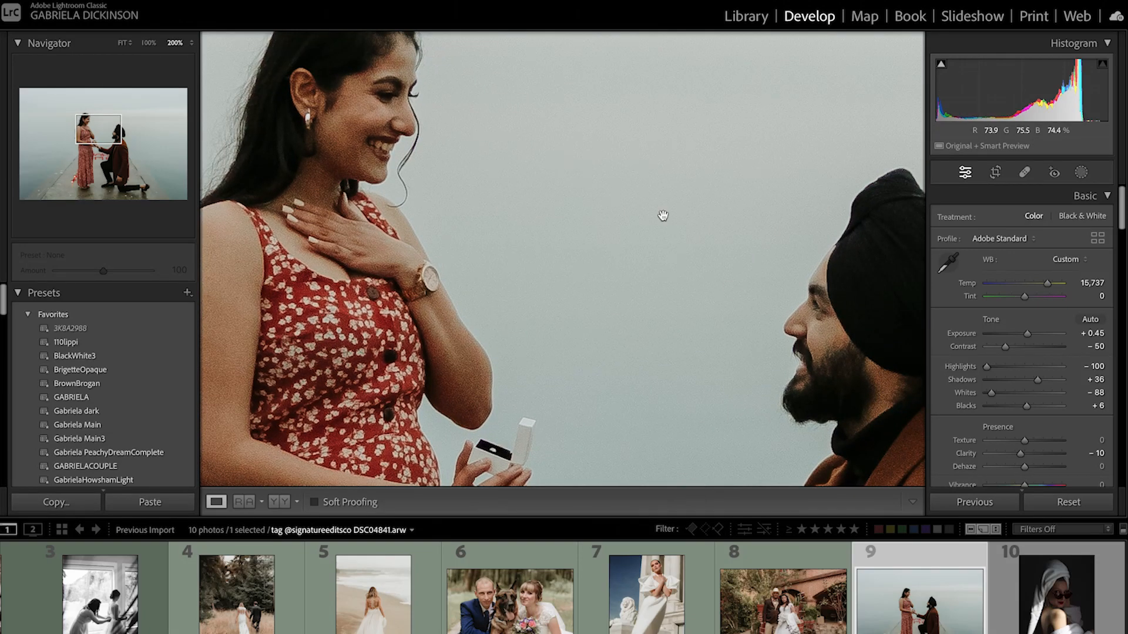
left_click(395, 166)
Step: Refine the pier photo with Temp 22,964, Shadows +46 and Exposure +0.40, and compare it with the original
mouse_move(1027, 333)
left_mouse_down()
mouse_move(1038, 336)
mouse_move(1028, 333)
left_mouse_up()
left_click_drag(1048, 283, 1051, 287)
left_click_drag(1038, 380, 1043, 383)
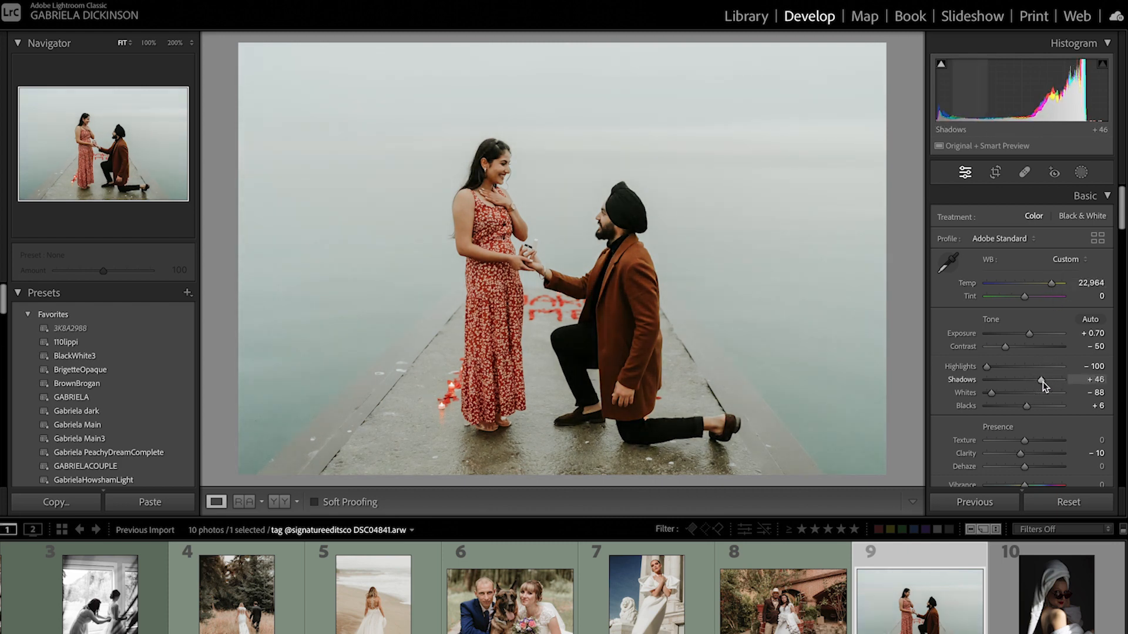
key("backslash")
key("backslash")
key("minus")
key("minus")
key("minus")
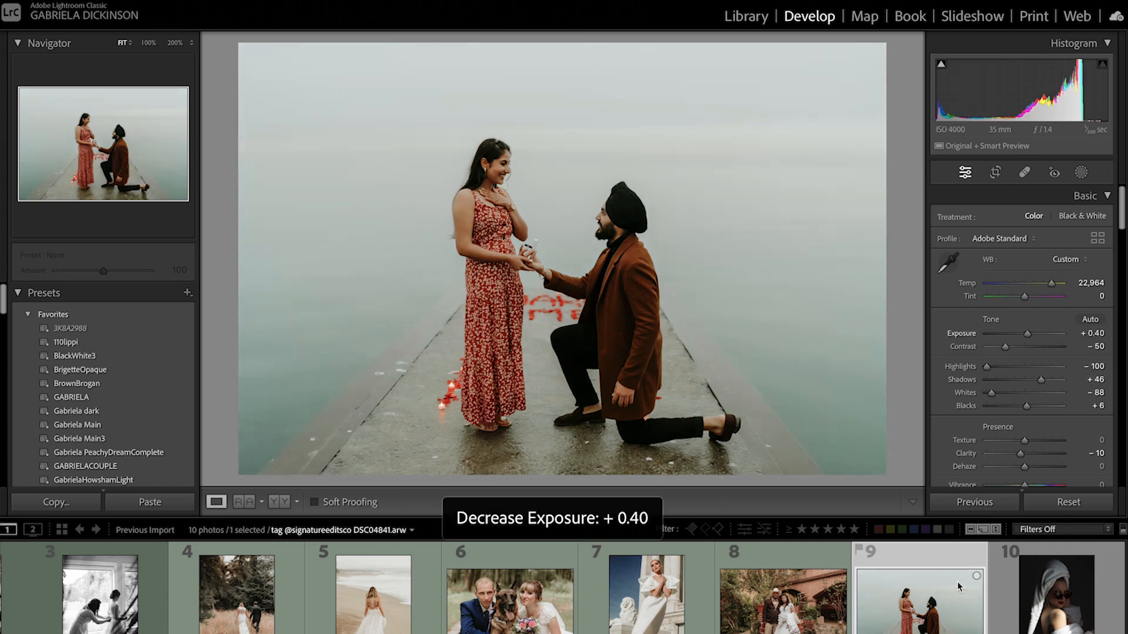
Step: Create a virtual copy of the pier photo and give it the BlackWhite3 preset with Exposure +0.80
right_click(933, 595)
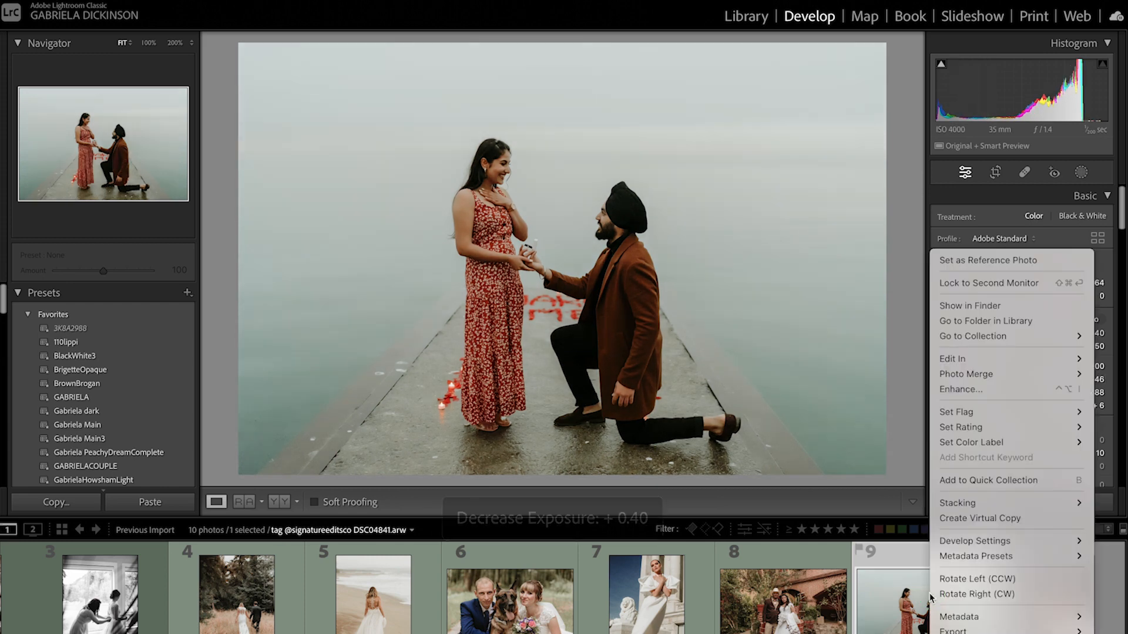
left_click(982, 518)
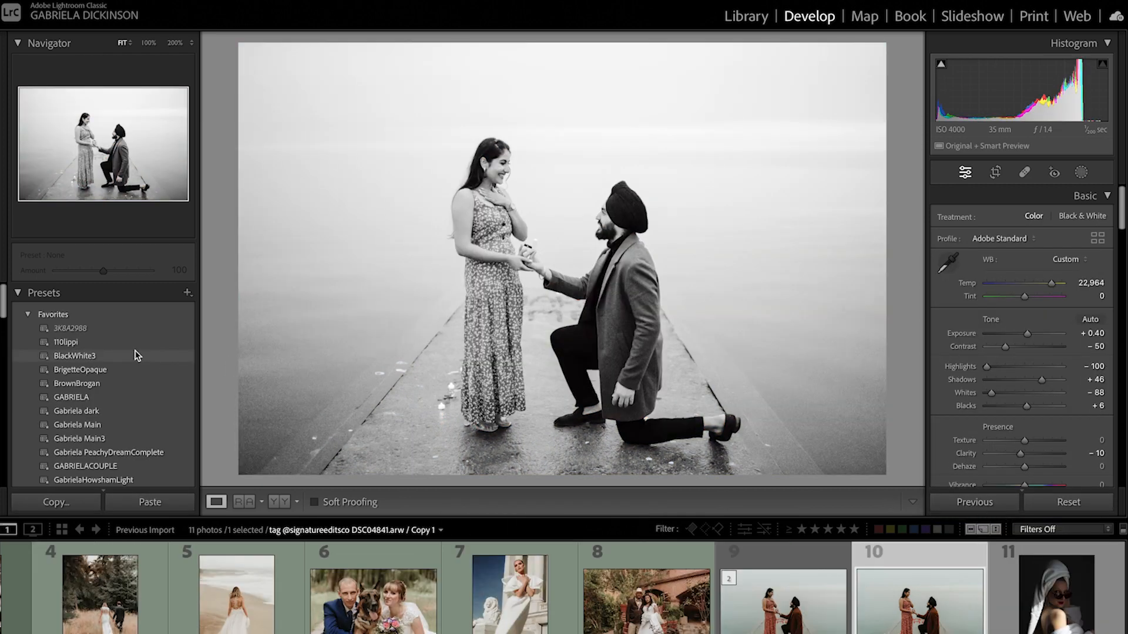
left_click(136, 355)
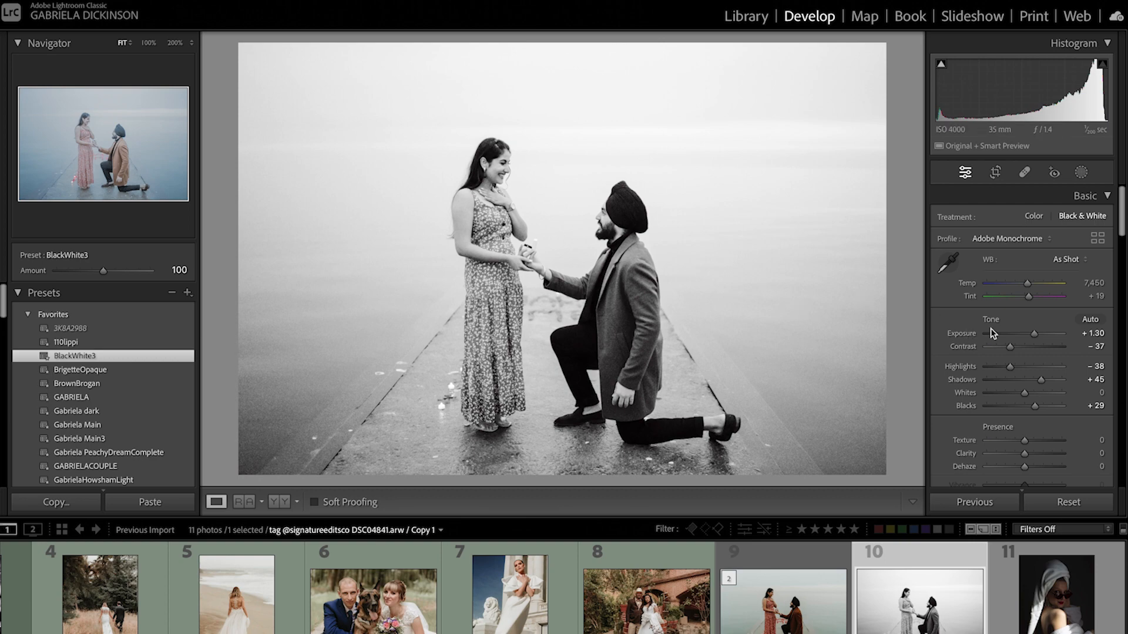
mouse_move(1034, 334)
left_mouse_down()
mouse_move(1050, 332)
mouse_move(1035, 339)
left_mouse_up()
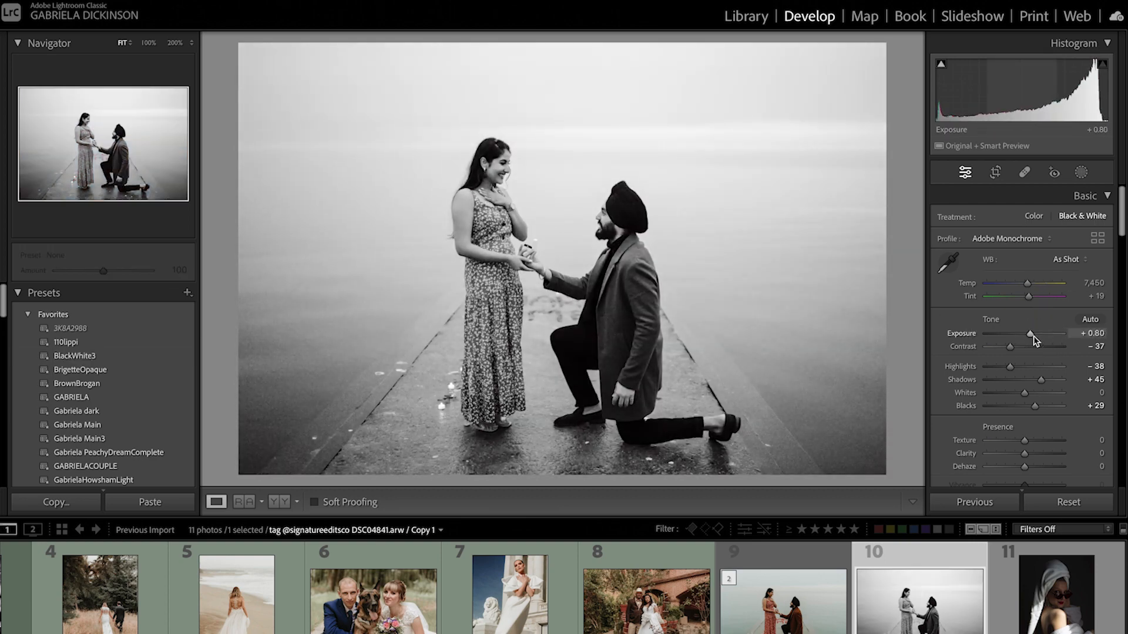
key("Left")
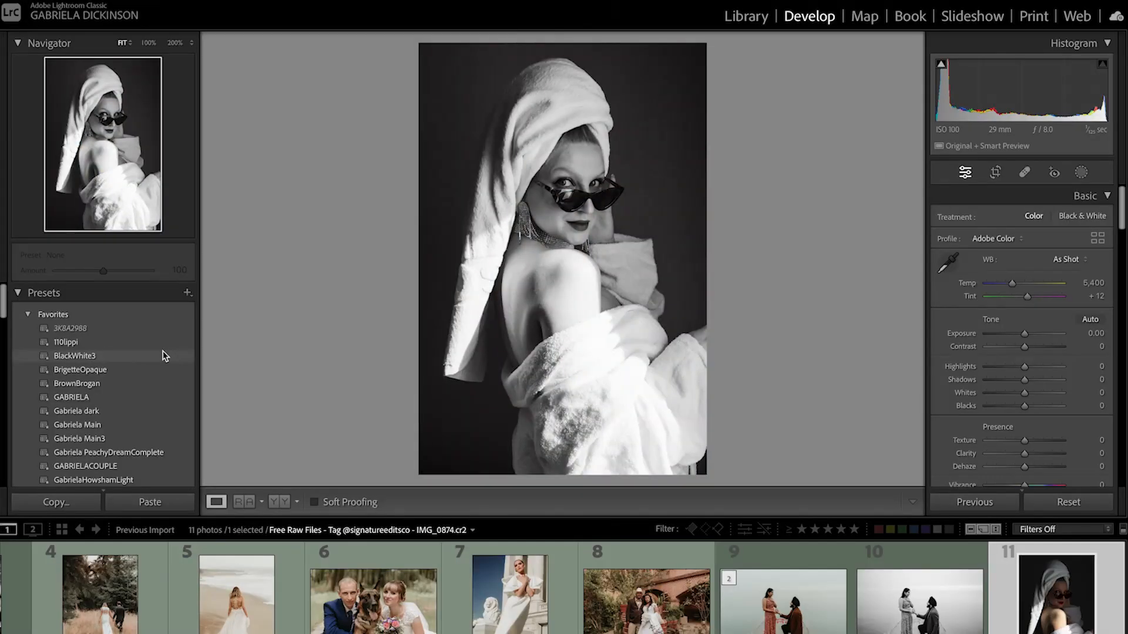
Step: Try the BlackWhite3 preset on the towel and sunglasses portrait, inspect the face up close, and undo the preset
left_click(165, 356)
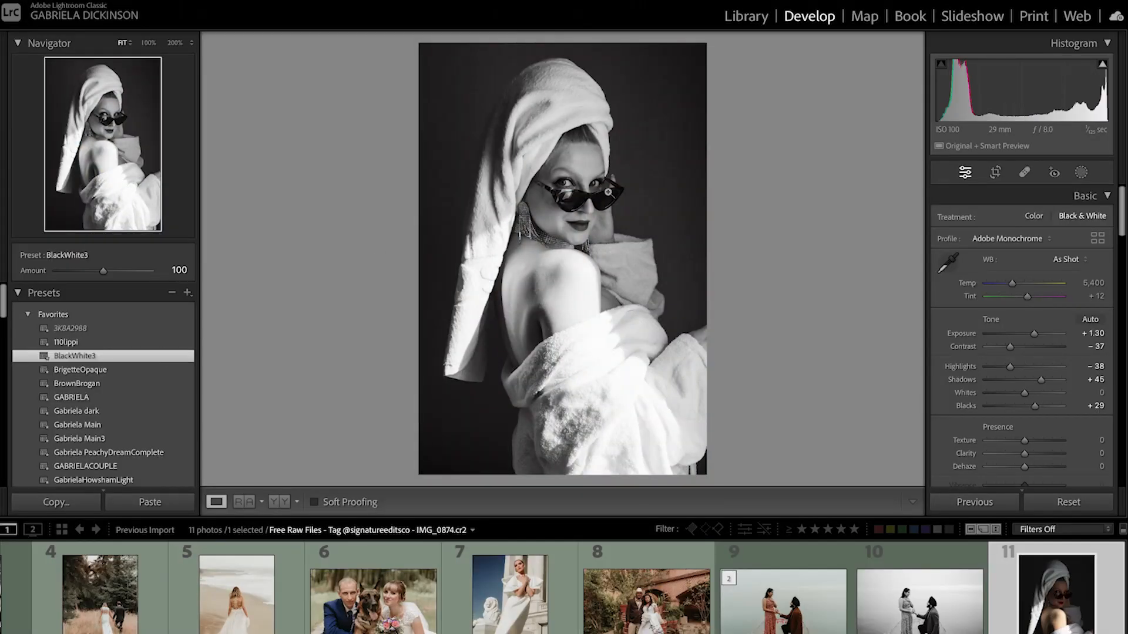
left_click(844, 204)
left_click_drag(800, 236, 618, 300)
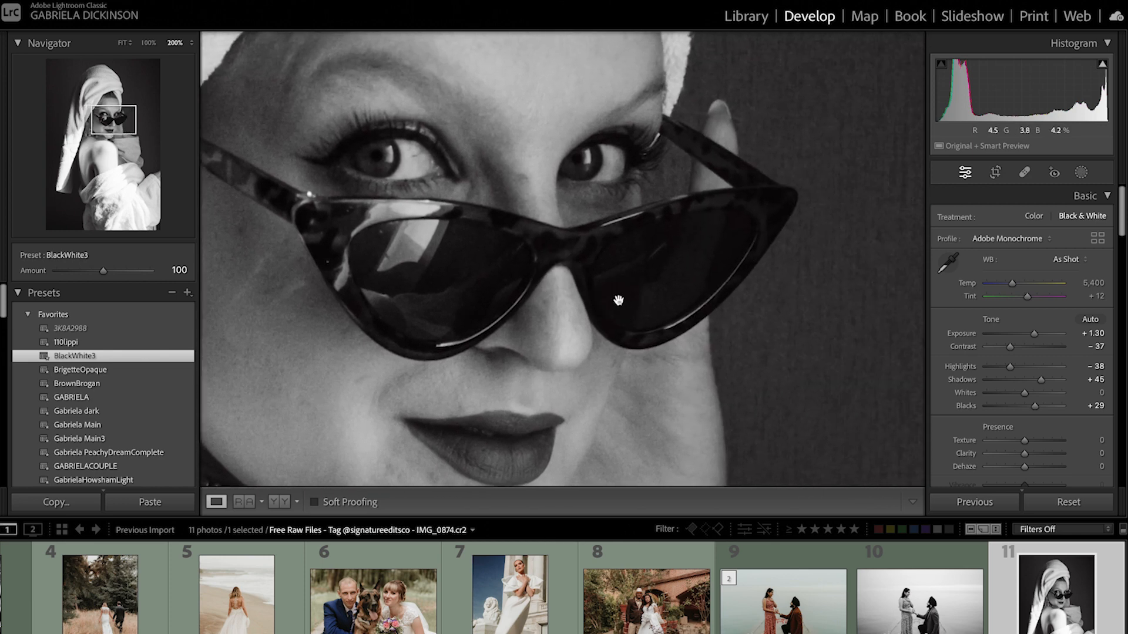
left_click(576, 321)
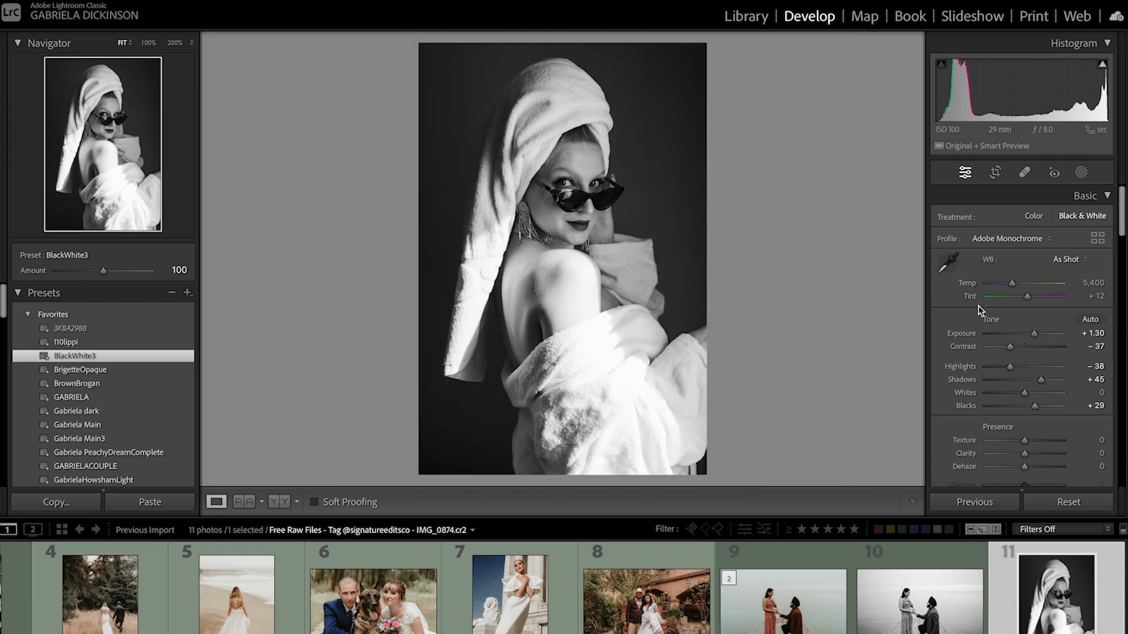
left_click_drag(1034, 337, 1034, 337)
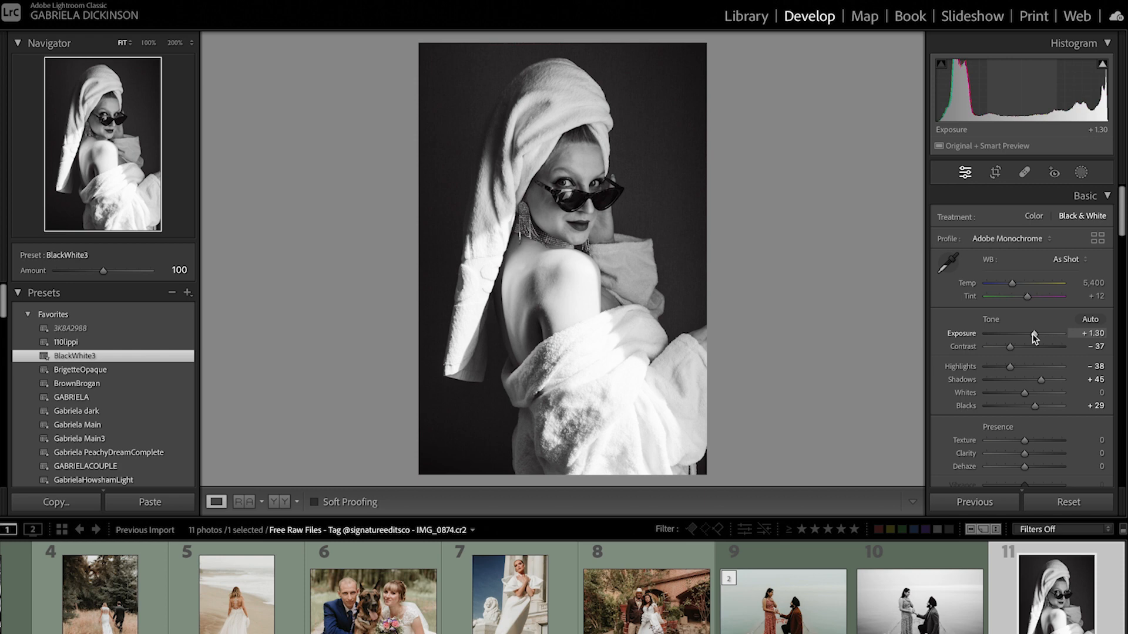
right_click(1026, 613)
left_click(971, 555)
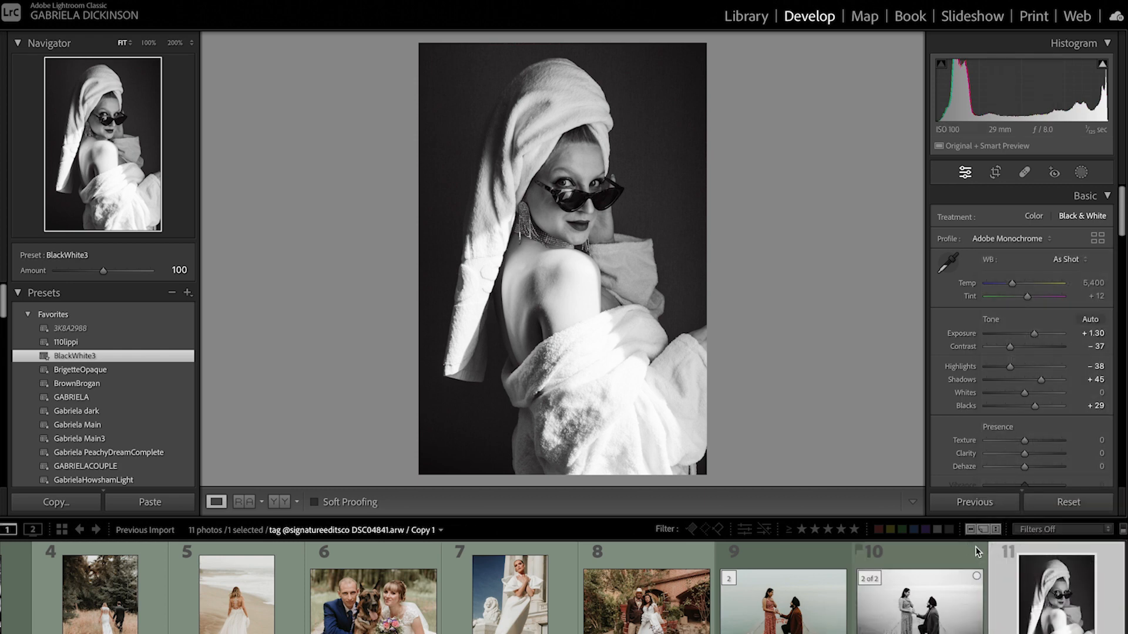
key("ctrl+z")
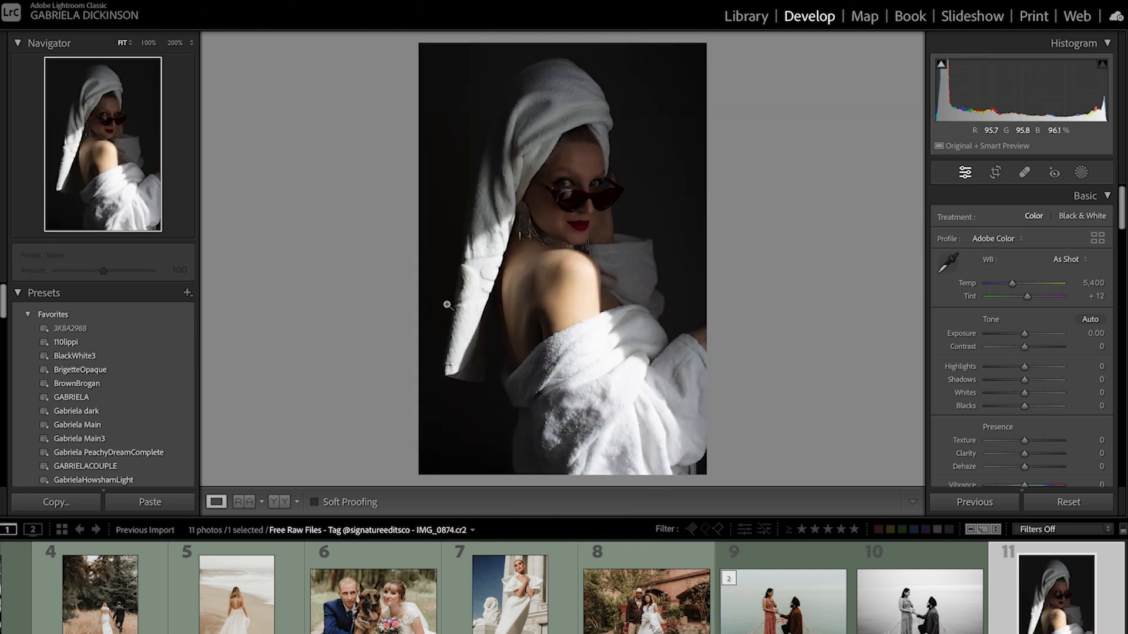
Step: Apply the GabrielaHowshamLight preset to the towel portrait and set Temp to 7,990, Tint to +10 and Exposure to +1.45
left_click(146, 481)
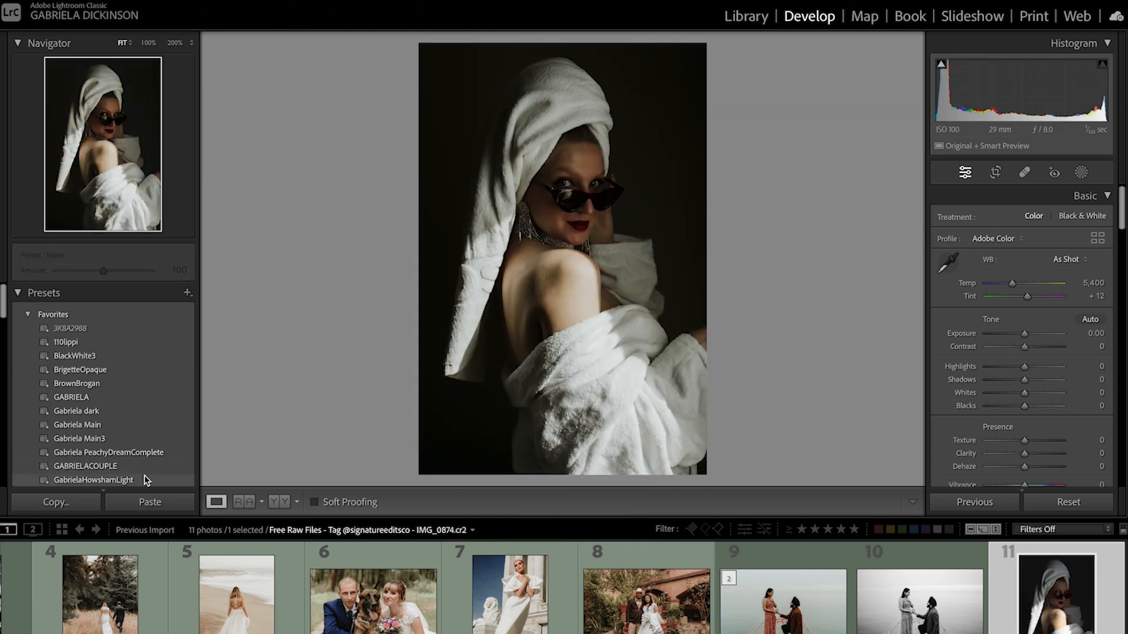
left_click_drag(1020, 283, 1032, 284)
left_click_drag(1025, 297, 1036, 339)
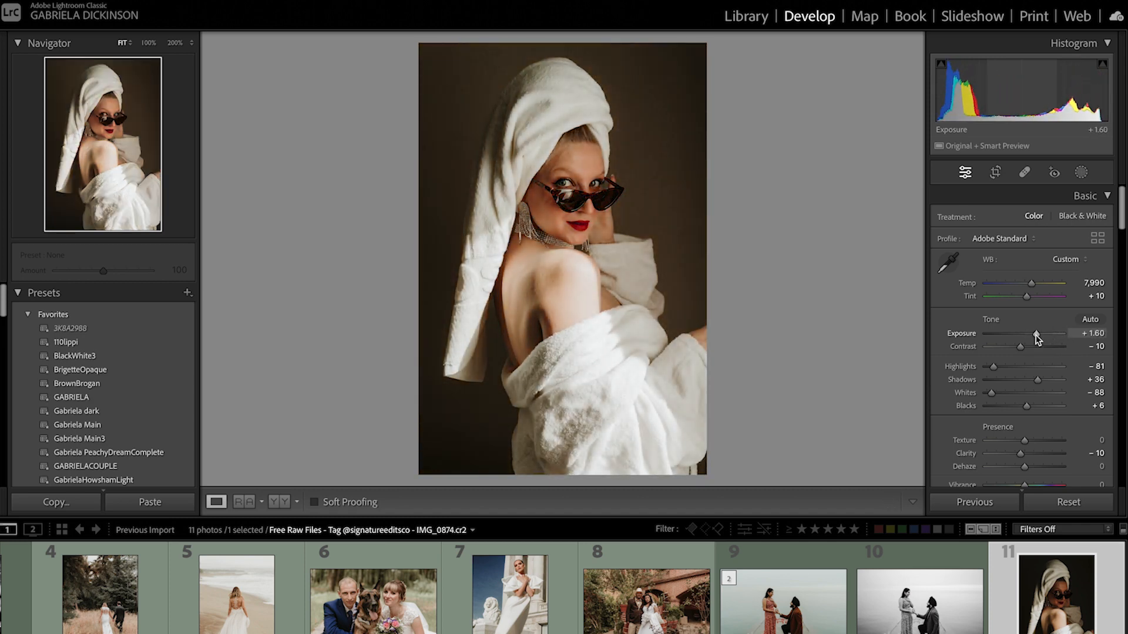
left_click_drag(1035, 334, 1035, 333)
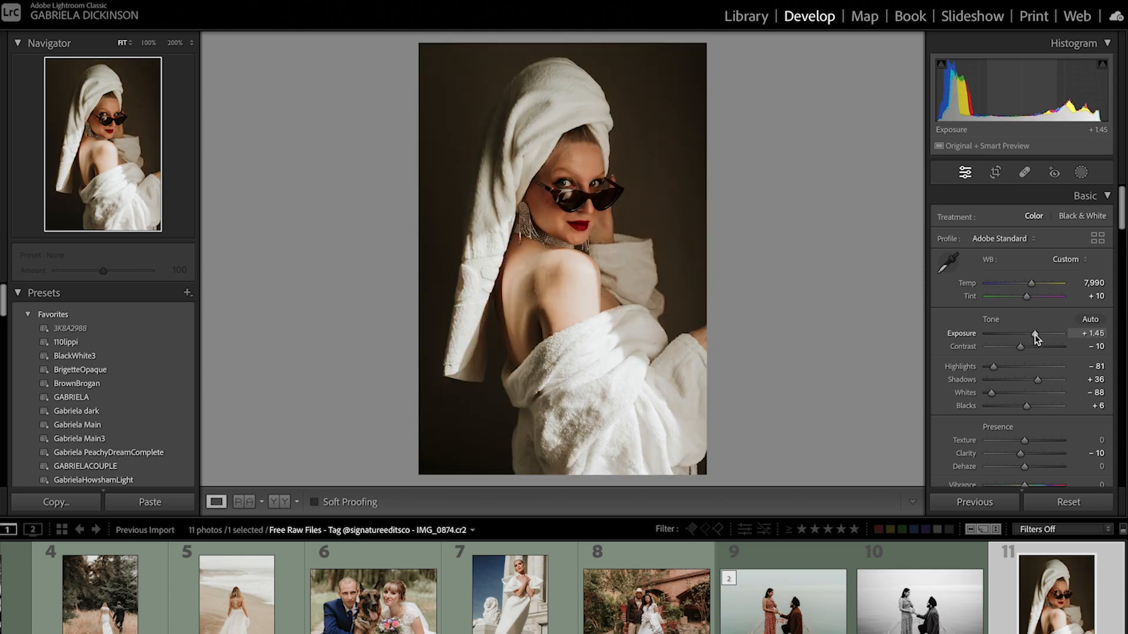
Step: Inspect the woman's face up close and tone down the reds with Red hue +16 and Red saturation −24
left_click(552, 196)
left_click_drag(688, 238, 600, 273)
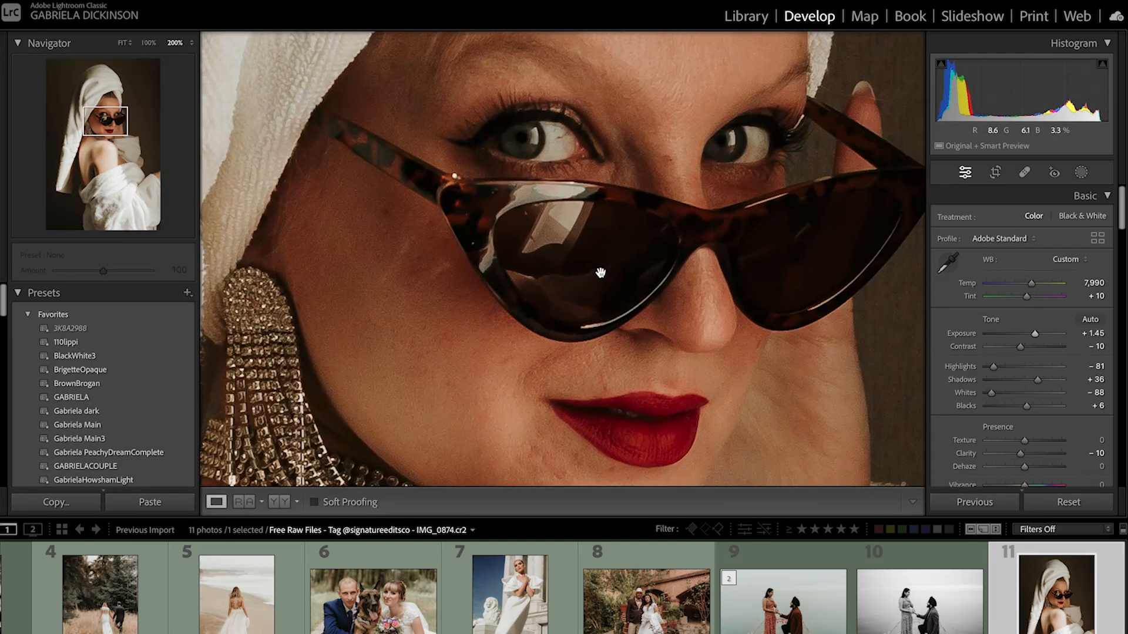
left_click(675, 309)
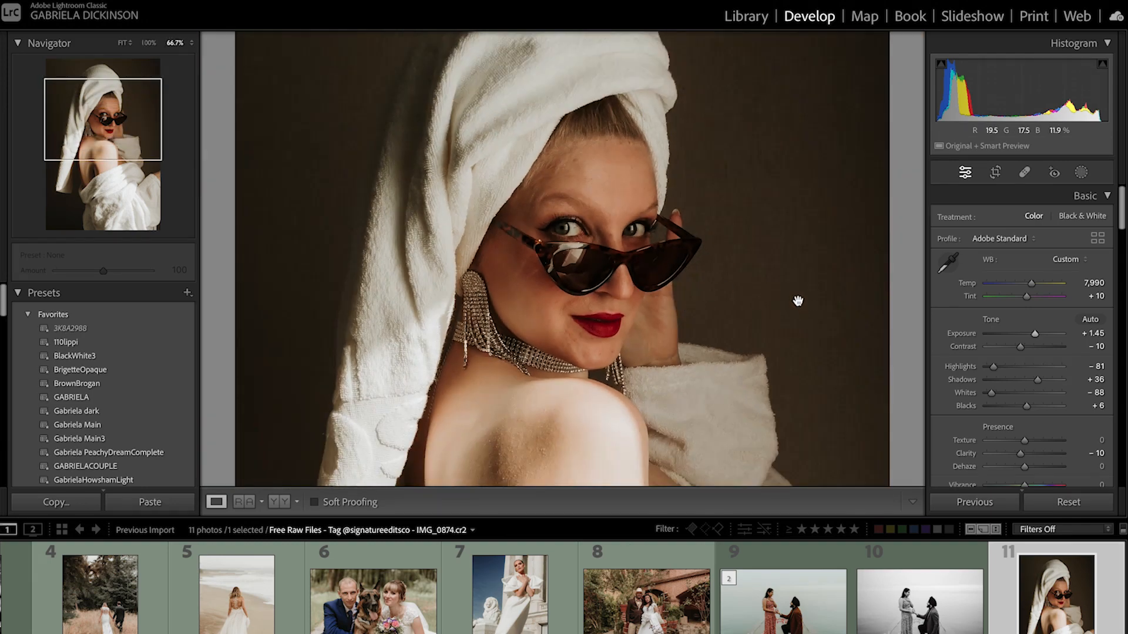
scroll(1064, 385, "down", 1)
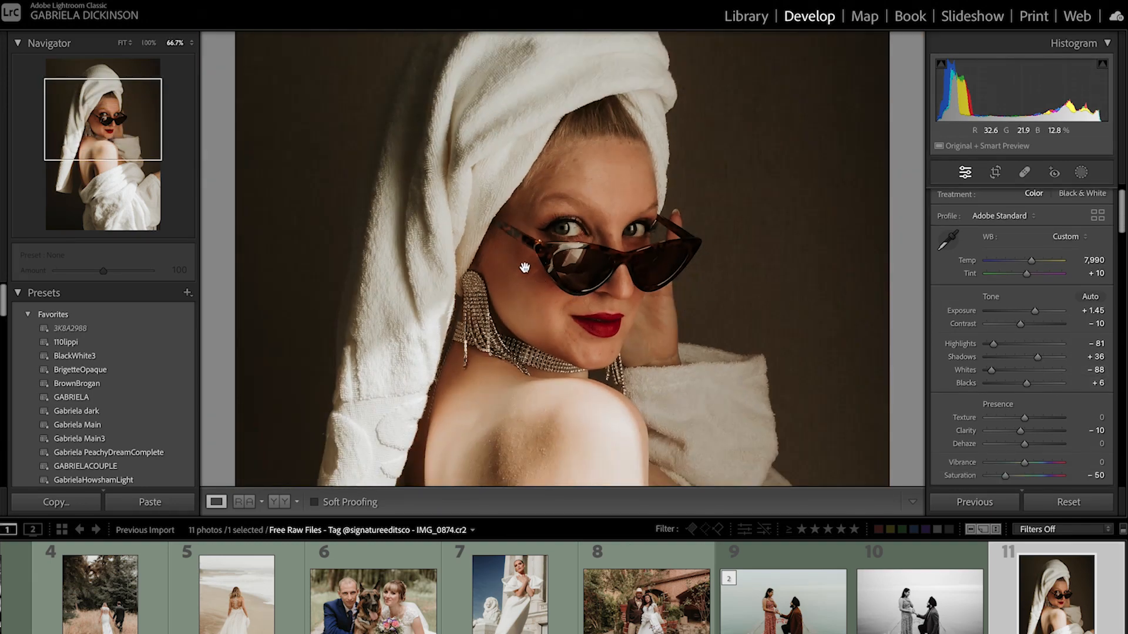
scroll(1022, 353, "down", 10)
scroll(1027, 433, "down", 3)
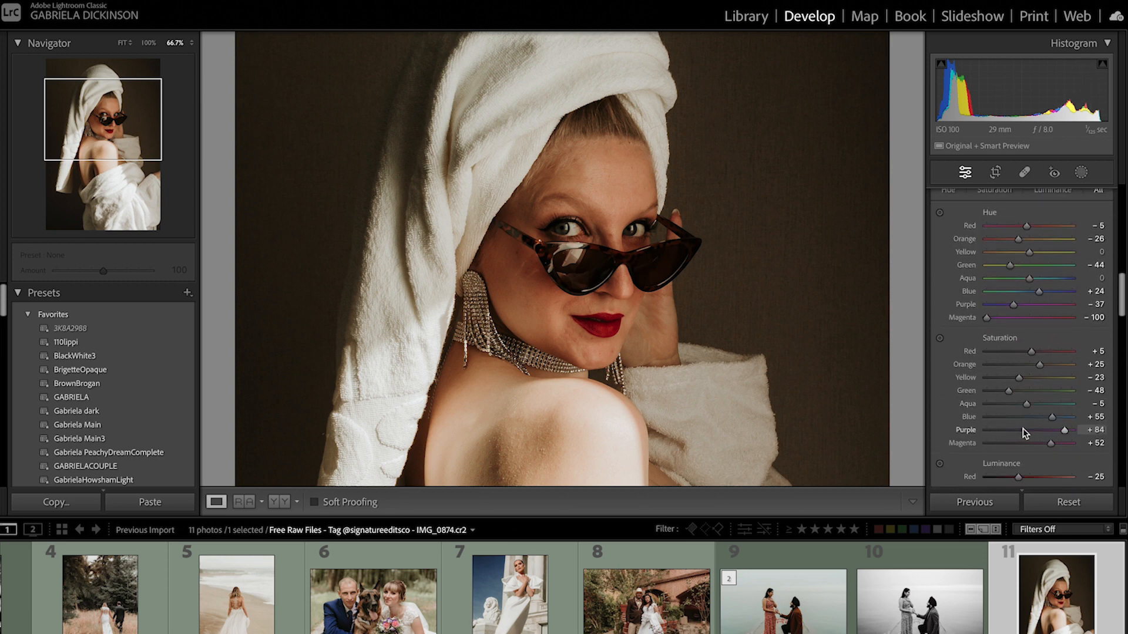
scroll(1030, 365, "down", 1)
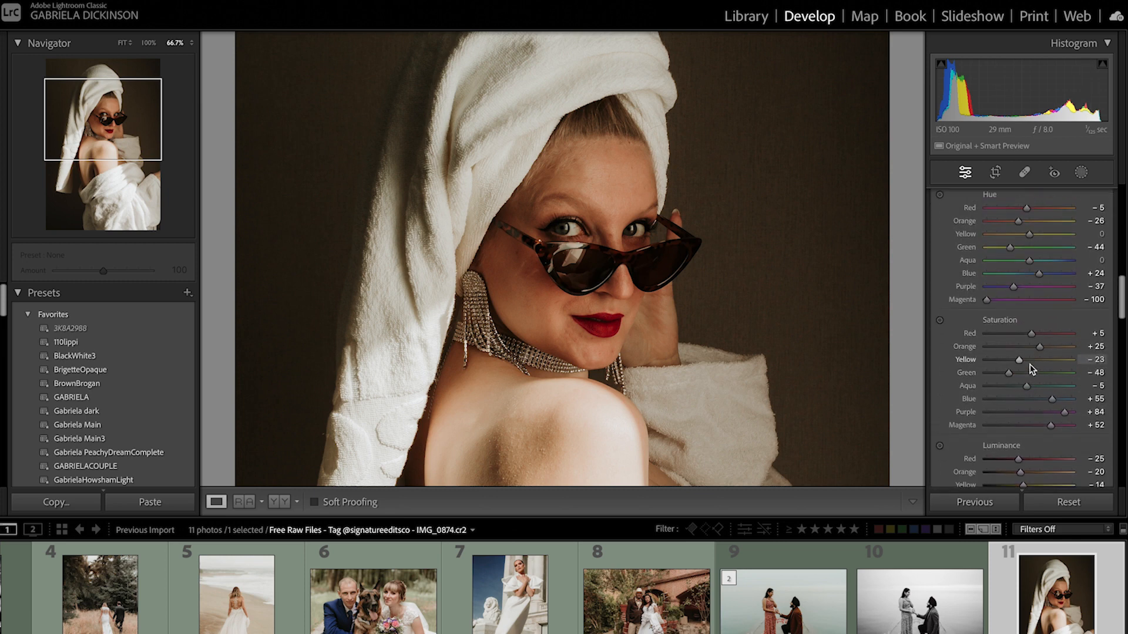
scroll(1031, 368, "up", 2)
mouse_move(1028, 252)
left_mouse_down()
mouse_move(1104, 254)
mouse_move(957, 257)
mouse_move(1122, 254)
mouse_move(937, 252)
mouse_move(1035, 254)
left_mouse_up()
left_click_drag(1032, 381, 1017, 381)
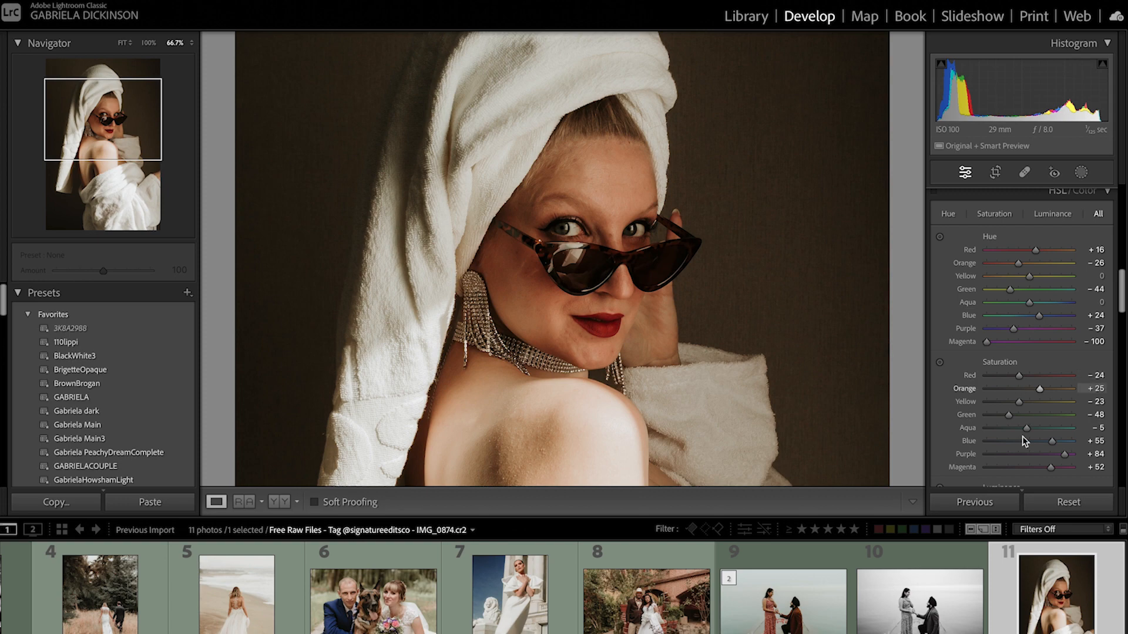
Step: Set the Red luminance to +5 and compare the towel portrait with its original version
scroll(1021, 400, "down", 3)
left_click_drag(1020, 438, 1034, 442)
key("backslash")
key("backslash")
left_click(620, 302)
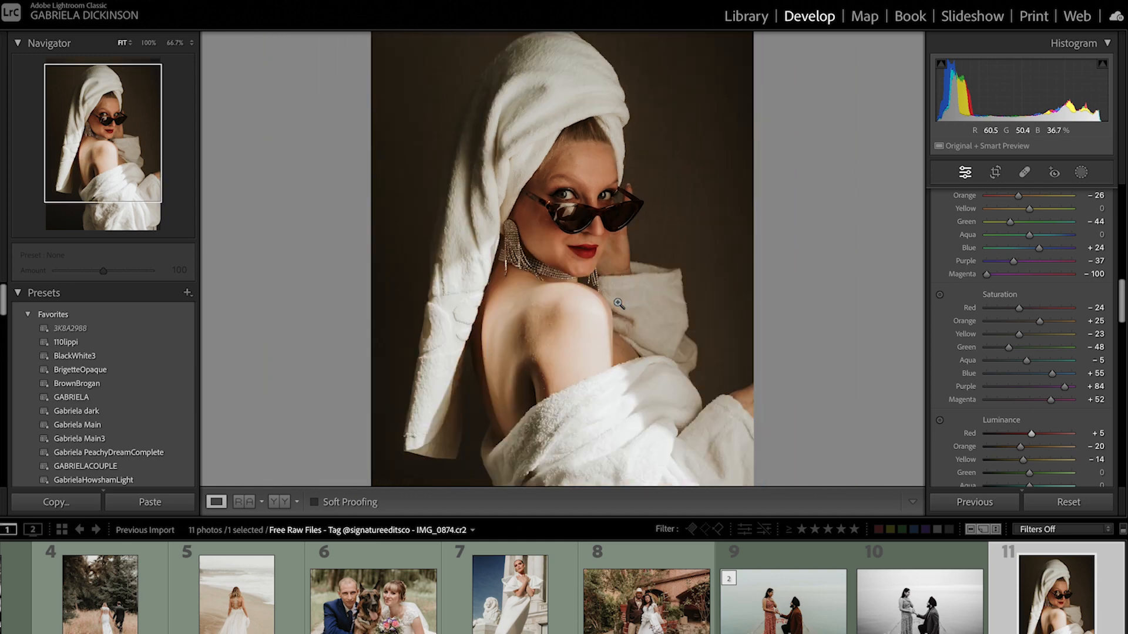
Step: Heal the skin blemish on the woman's chin below the lips using a size 44 healing spot
left_click(590, 218)
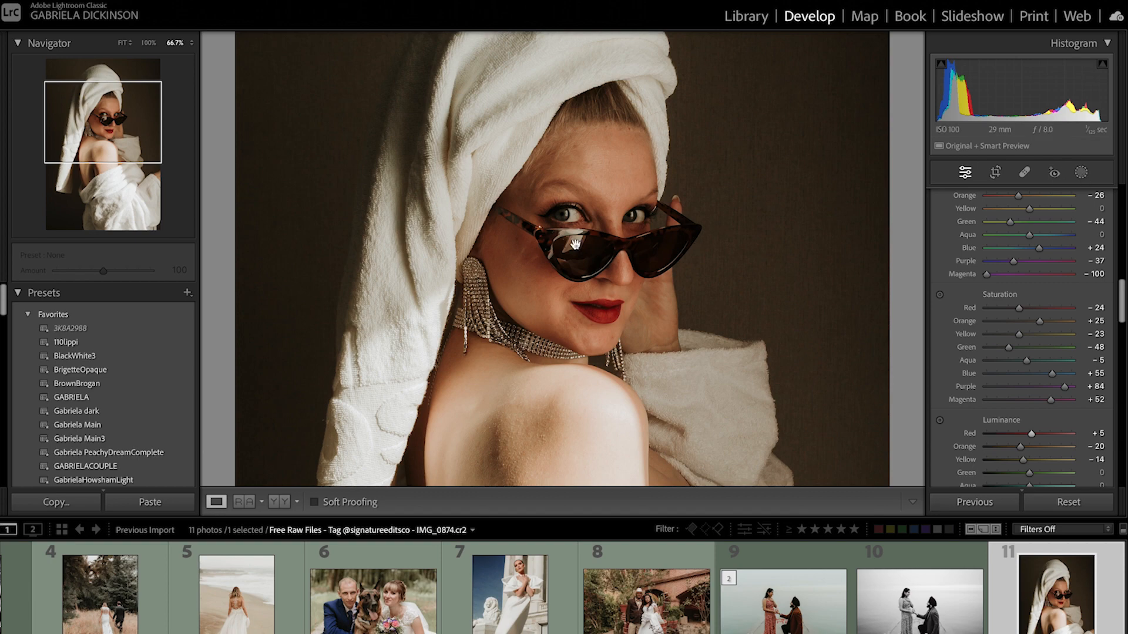
key("ctrl+equal")
left_click_drag(531, 239, 609, 273)
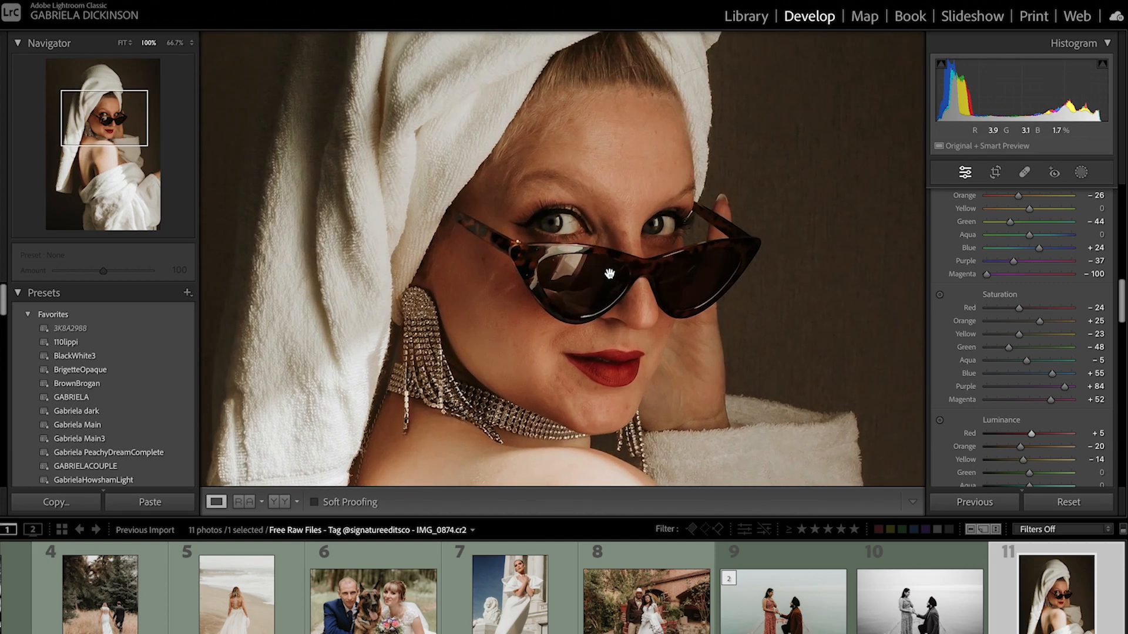
left_click(1025, 173)
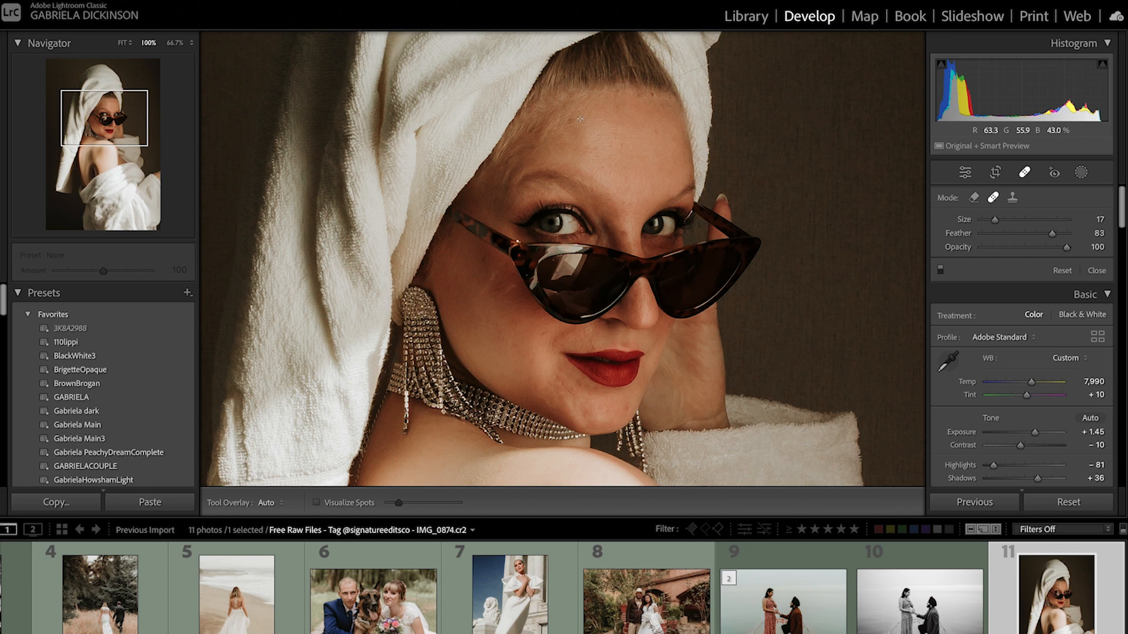
left_click(625, 409)
left_click_drag(648, 389, 596, 404)
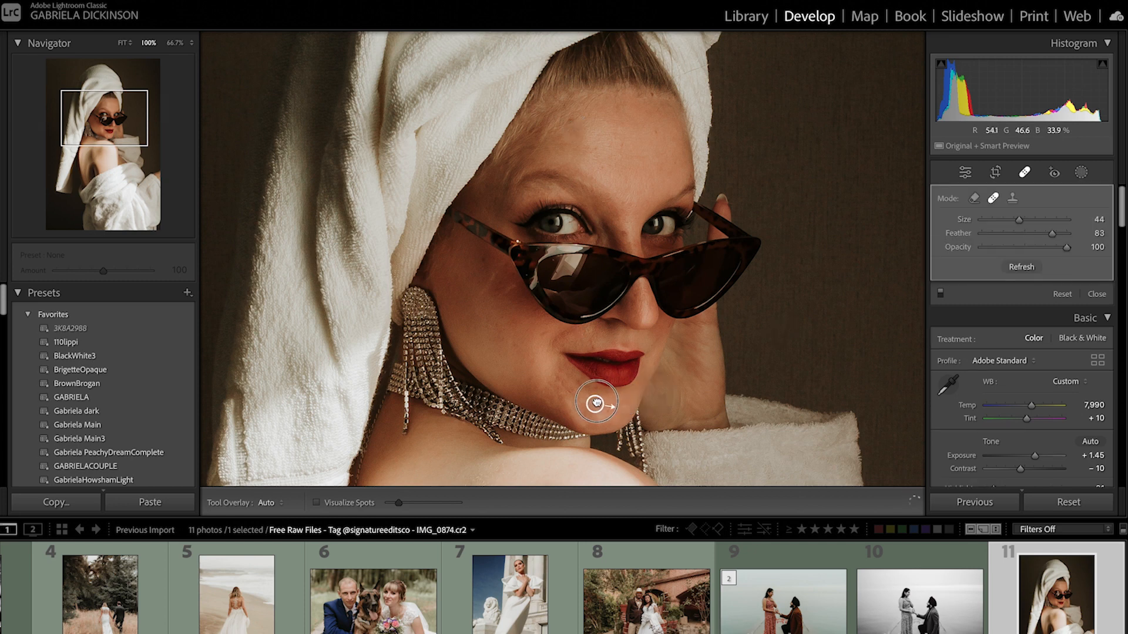
left_click(591, 345)
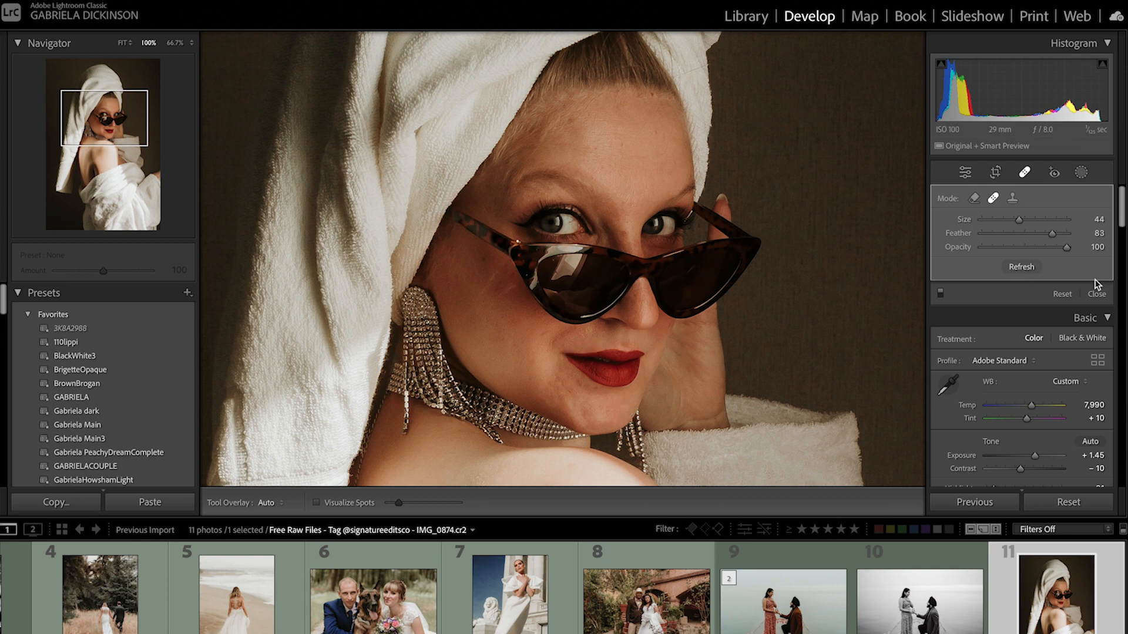
Step: Heal the spot on the bridge of the woman's nose, sampling from the clear skin just above it
left_click(626, 234)
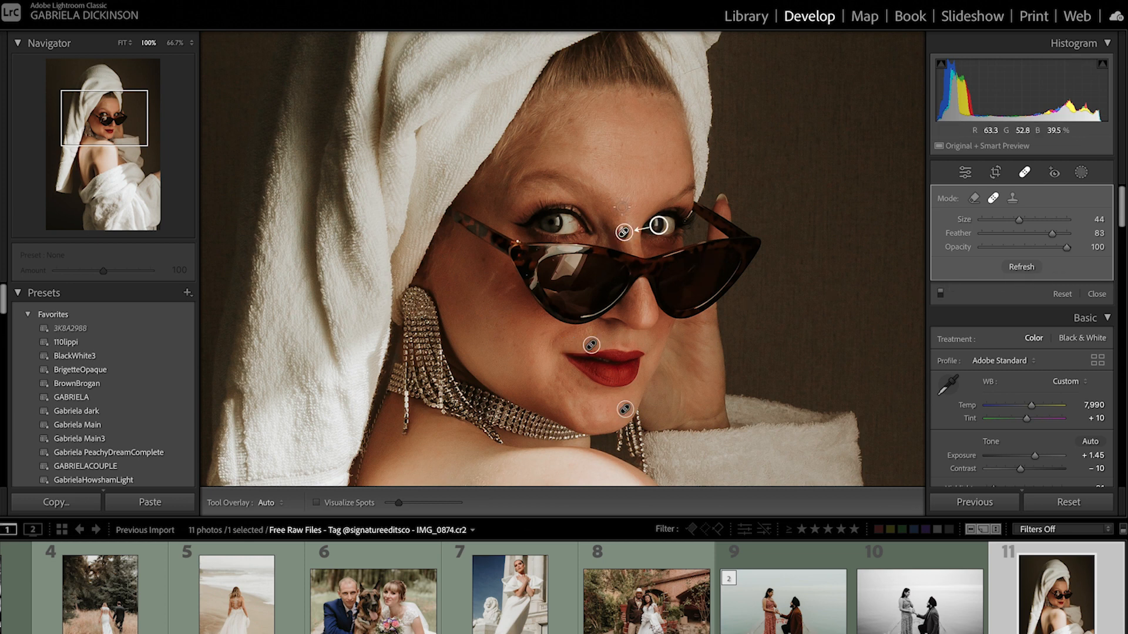
left_click_drag(658, 225, 634, 207)
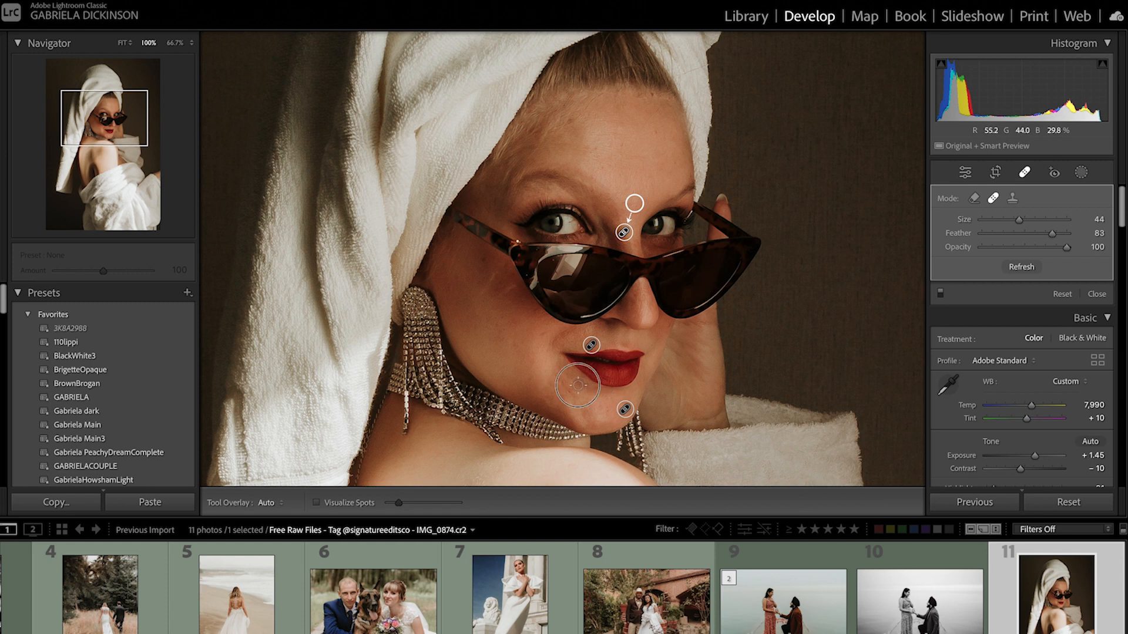
Step: Create a single mask of the woman's face skin and body skin and soften it with Texture −52 and Sharpness −47
left_click(1081, 173)
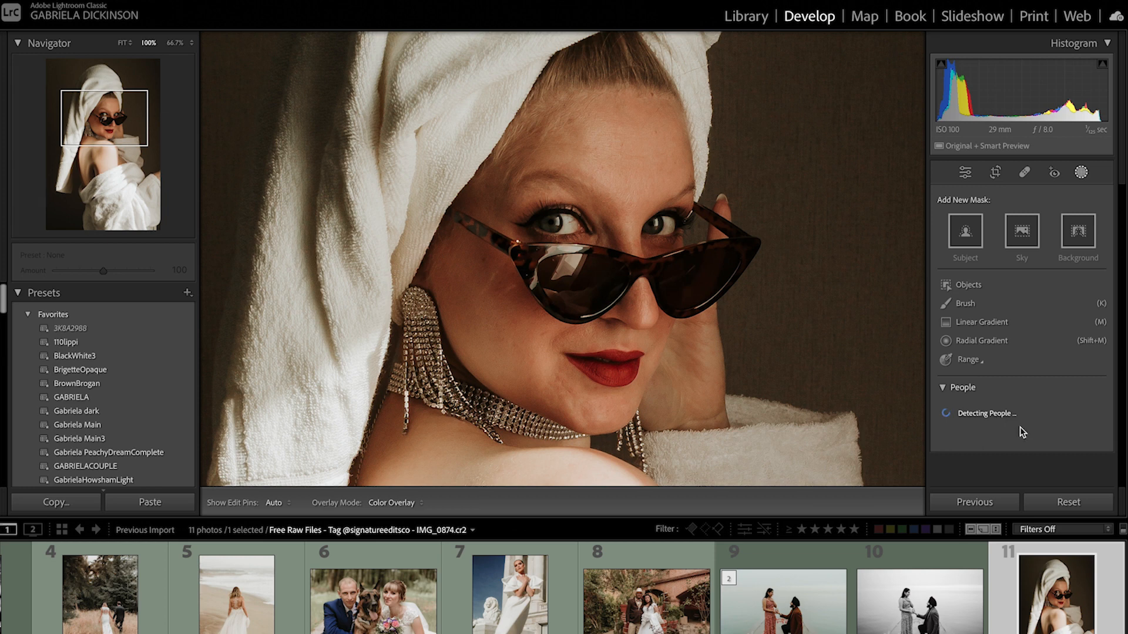
left_click(959, 419)
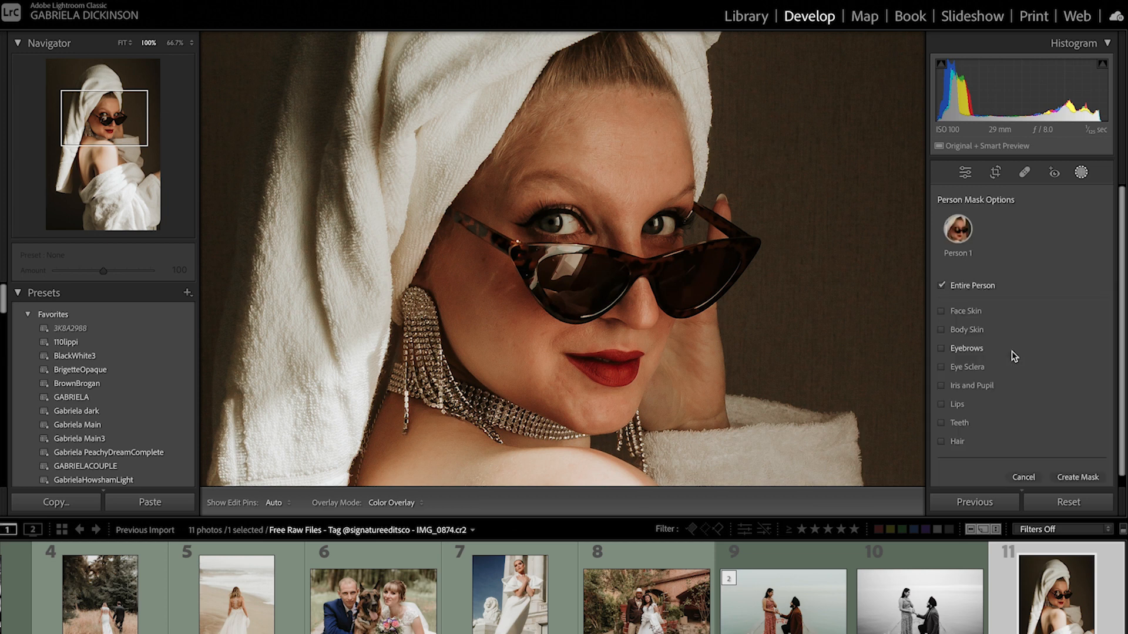
left_click(961, 311)
left_click(961, 329)
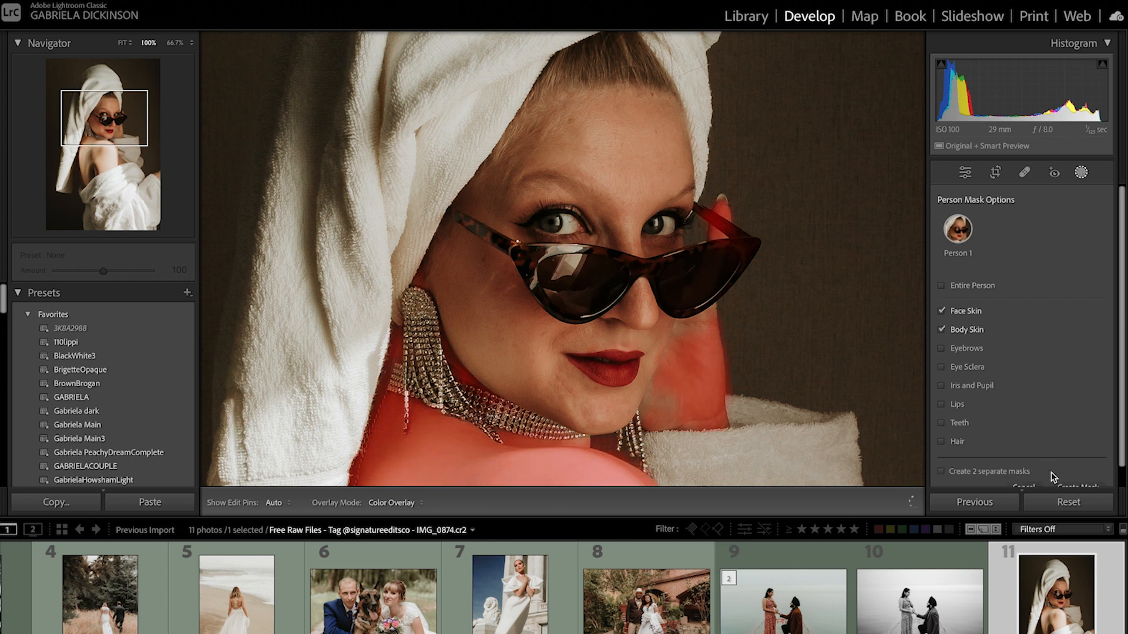
scroll(1068, 463, "down", 1)
left_click(1085, 467)
scroll(985, 382, "down", 5)
left_click_drag(1004, 288, 1004, 284)
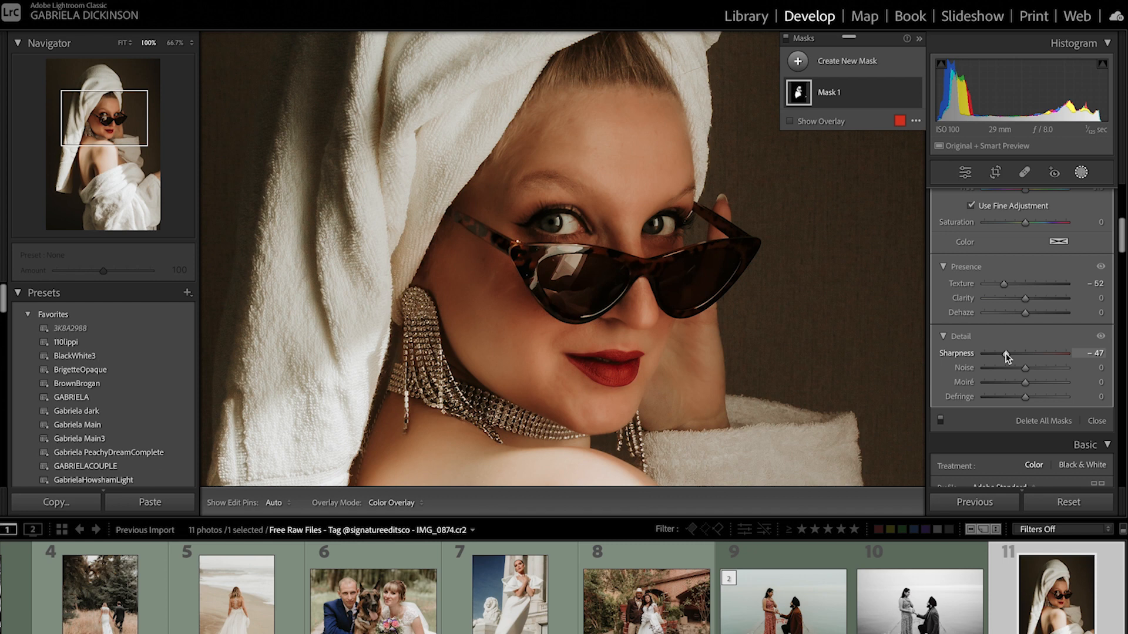
Step: Subtract the eyes and lips from the skin-softening mask using a brush
right_click(897, 98)
left_click(863, 101)
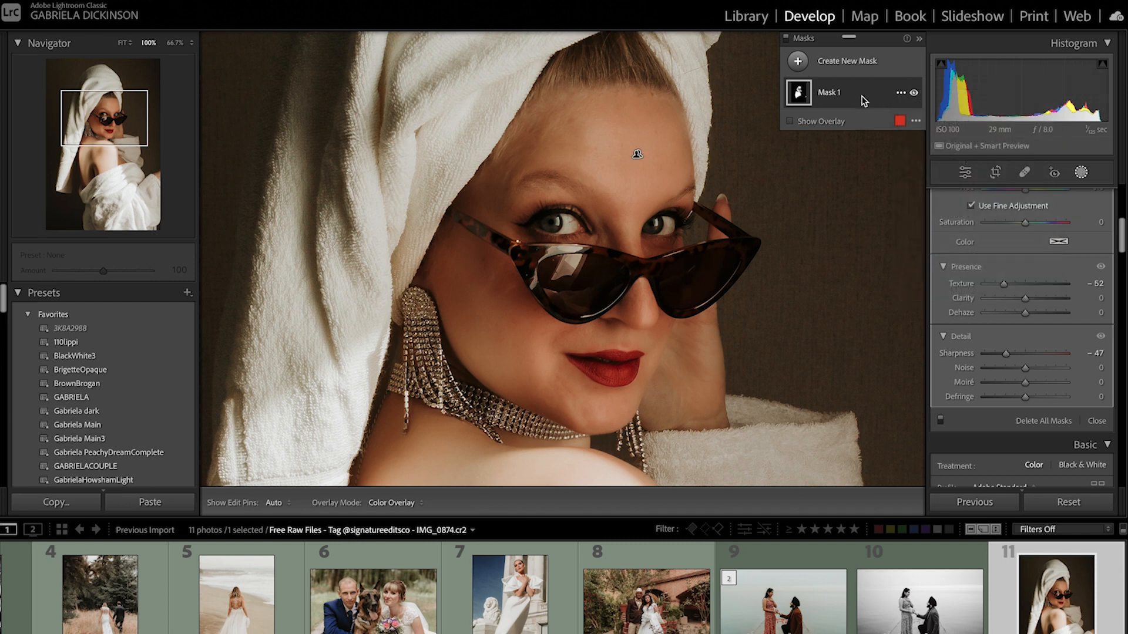
left_click(863, 101)
left_click(892, 167)
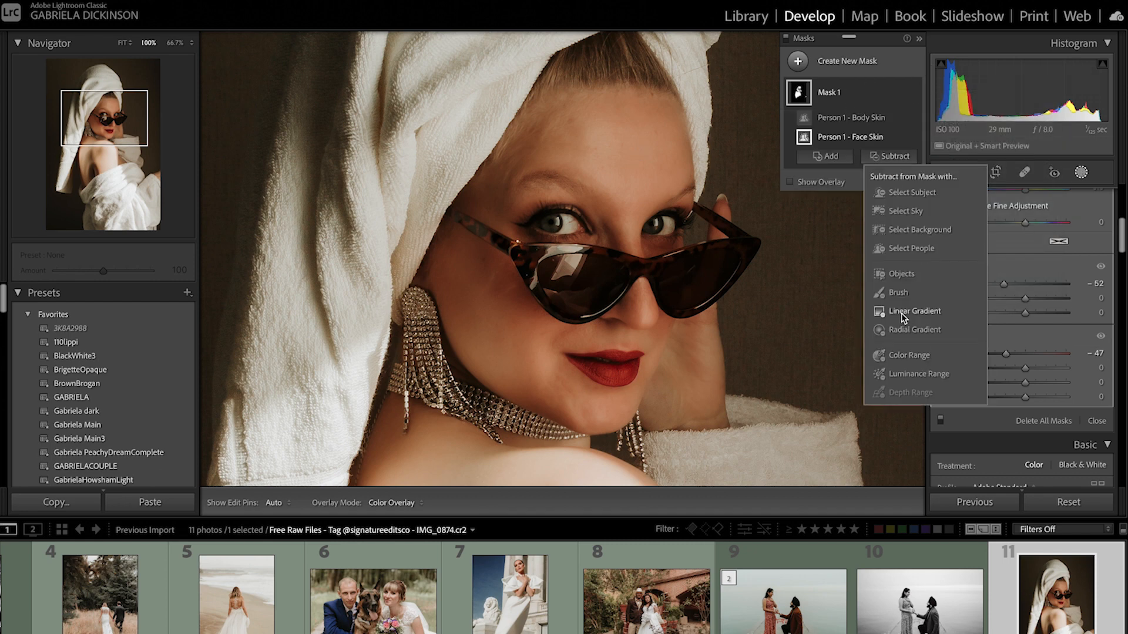
left_click(888, 275)
key("h")
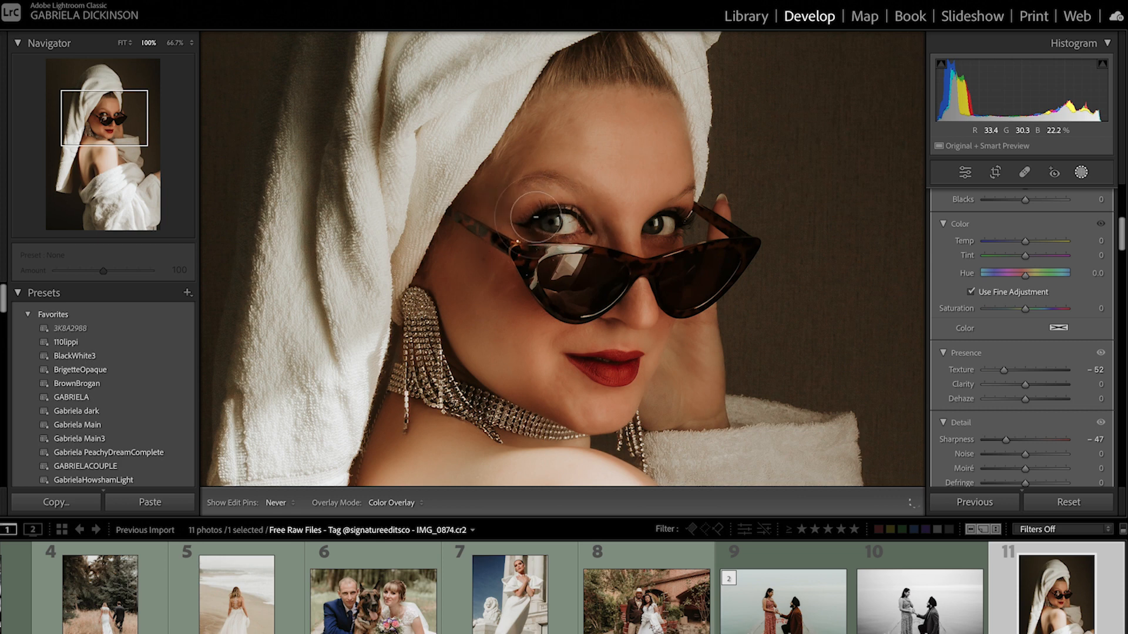
key("h")
key("h")
key("h")
key("h")
key("h")
key("h")
key("h")
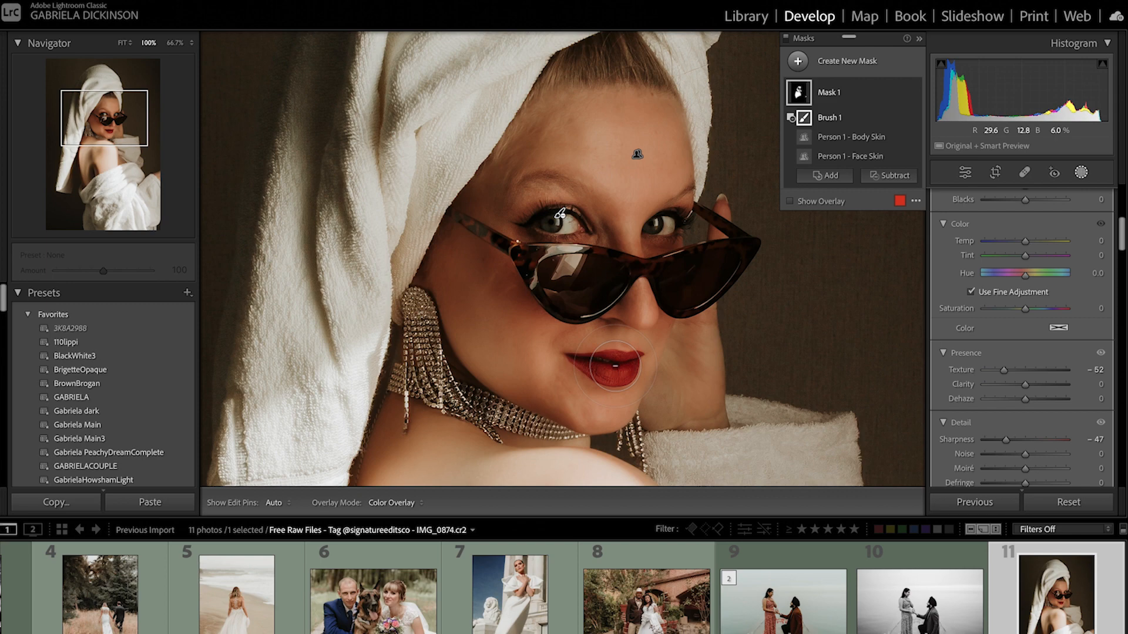
key("h")
key("h")
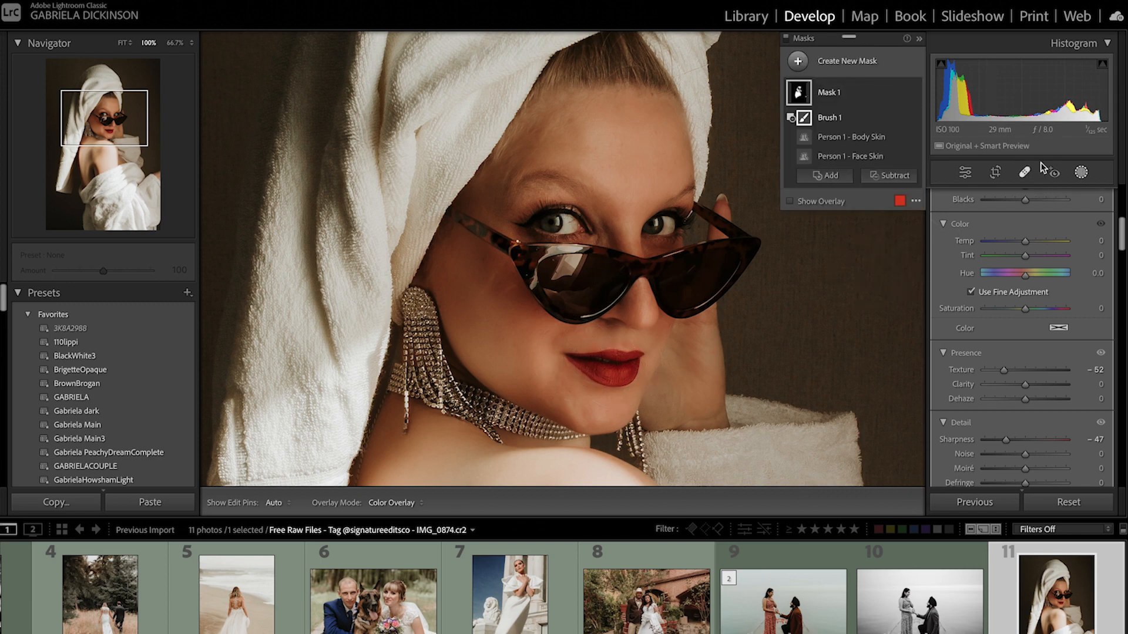
Step: Leave masking and compare the retouched face with its original version
left_click(1080, 173)
key("backslash")
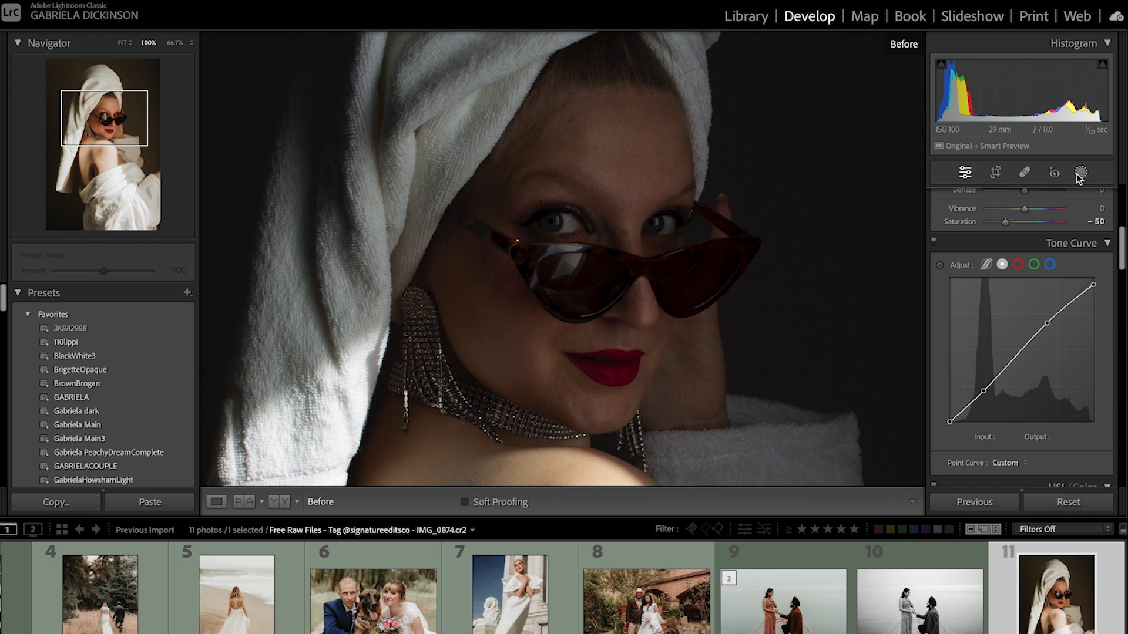
key("backslash")
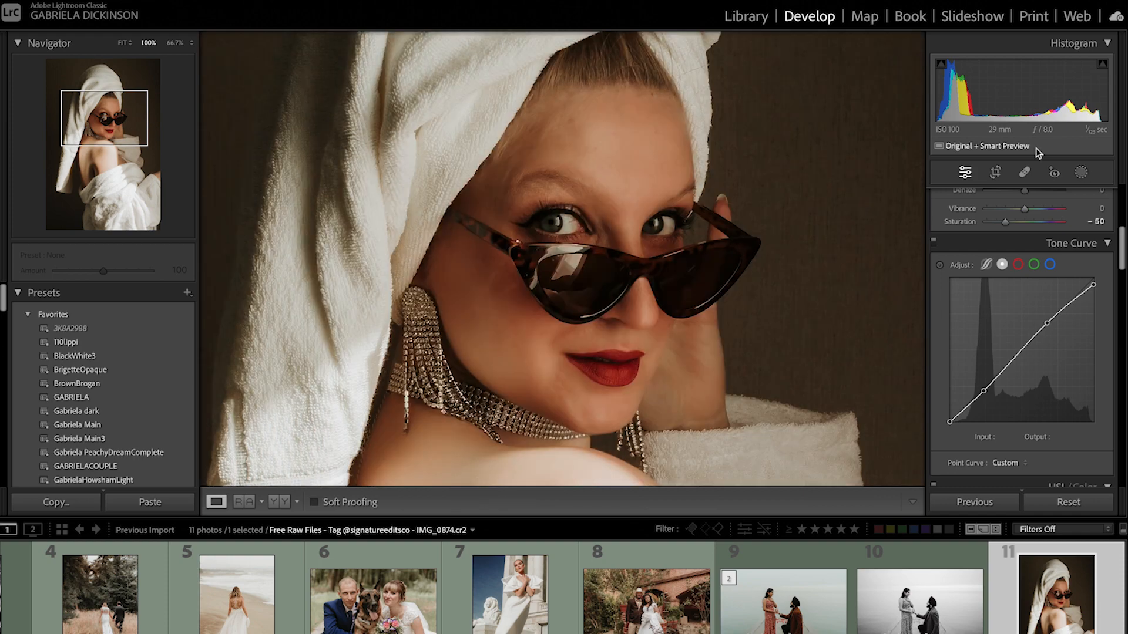
Step: Add a new brush mask with the Iris Enhance preset and a brush size of 4.0
left_click(1081, 172)
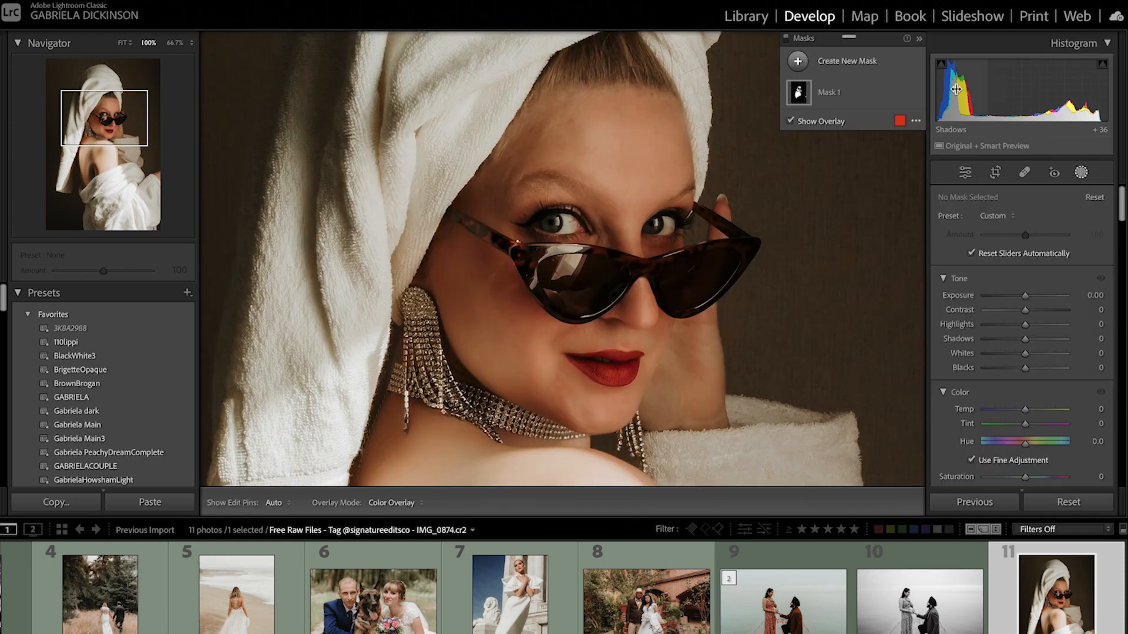
left_click(821, 70)
left_click(861, 188)
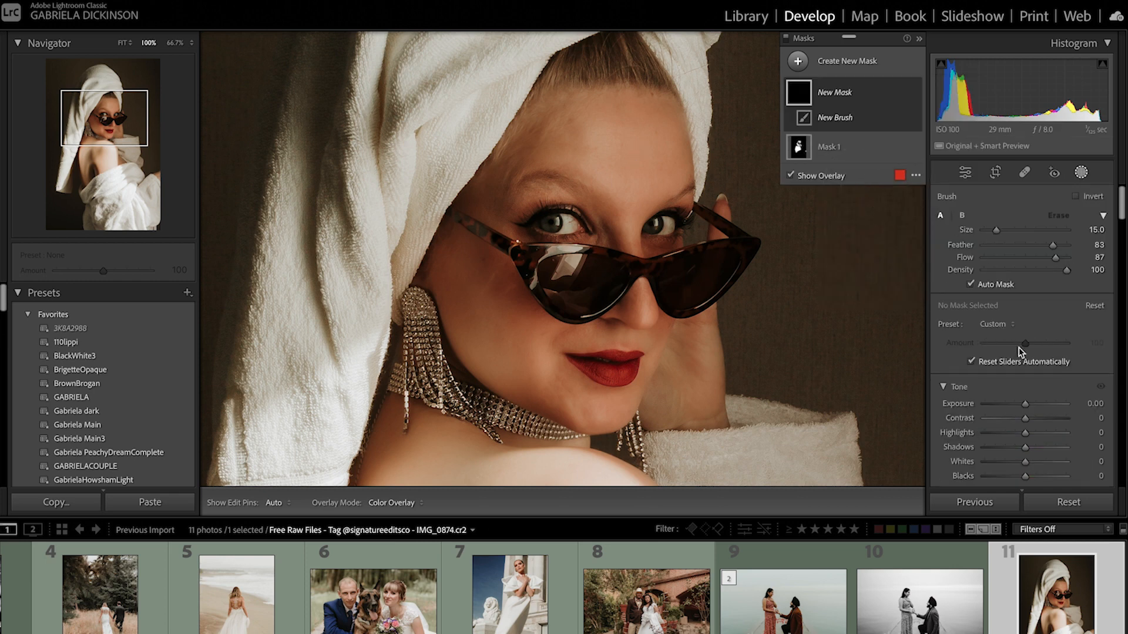
left_click(1000, 329)
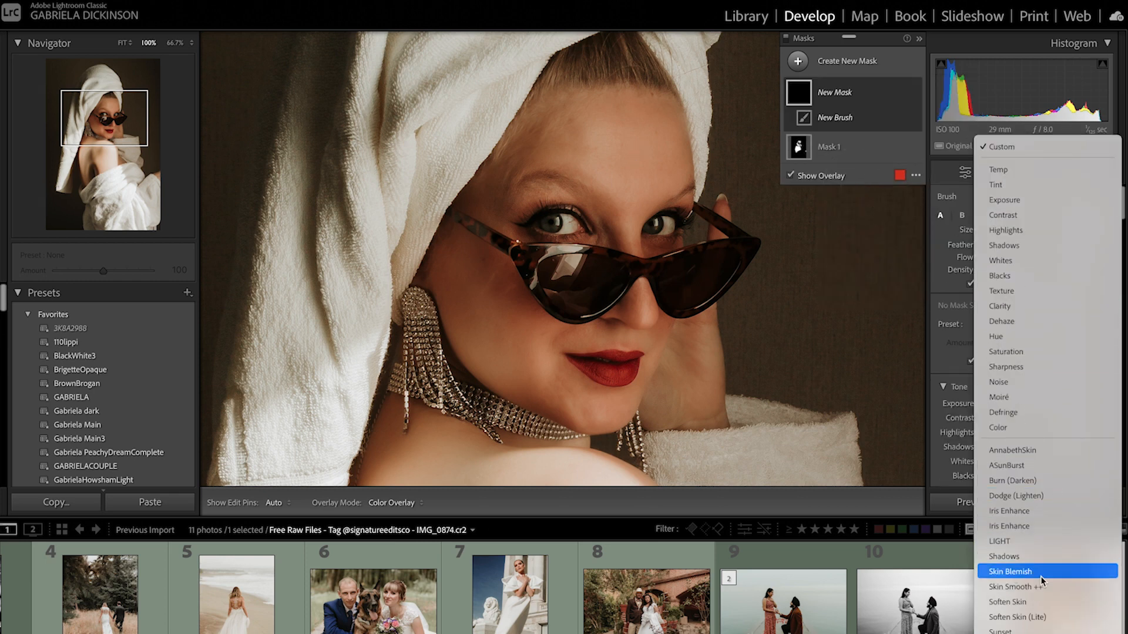
left_click(1048, 526)
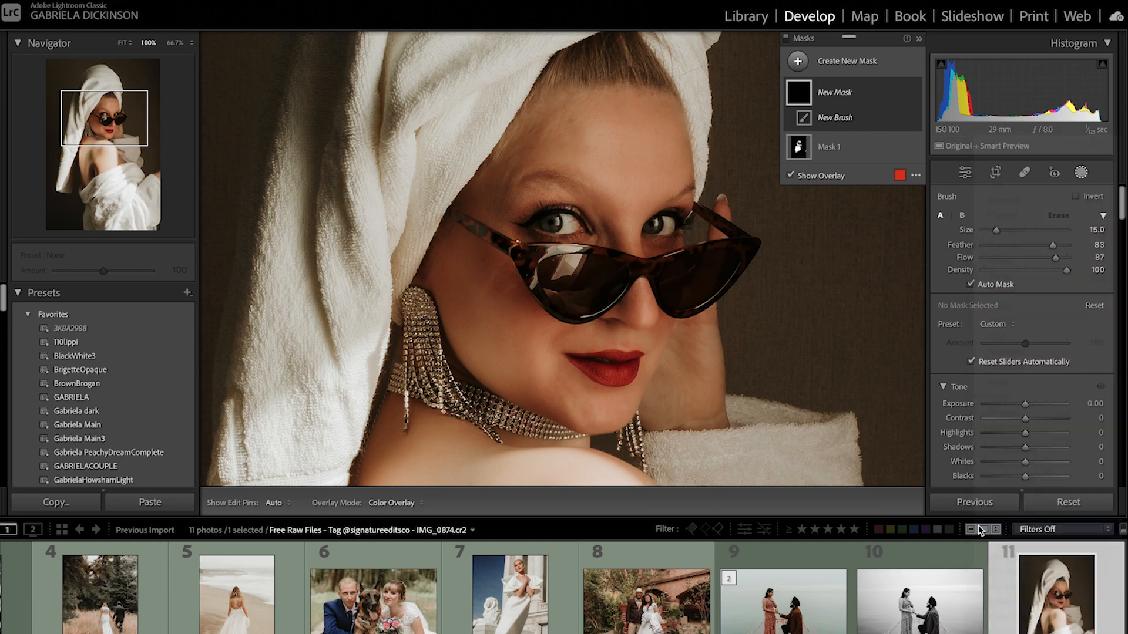
scroll(589, 215, "down", 5)
Step: Brush the iris enhancement over both of the woman's eyes, compare with the original and close masking
left_click_drag(555, 218, 553, 225)
key("h")
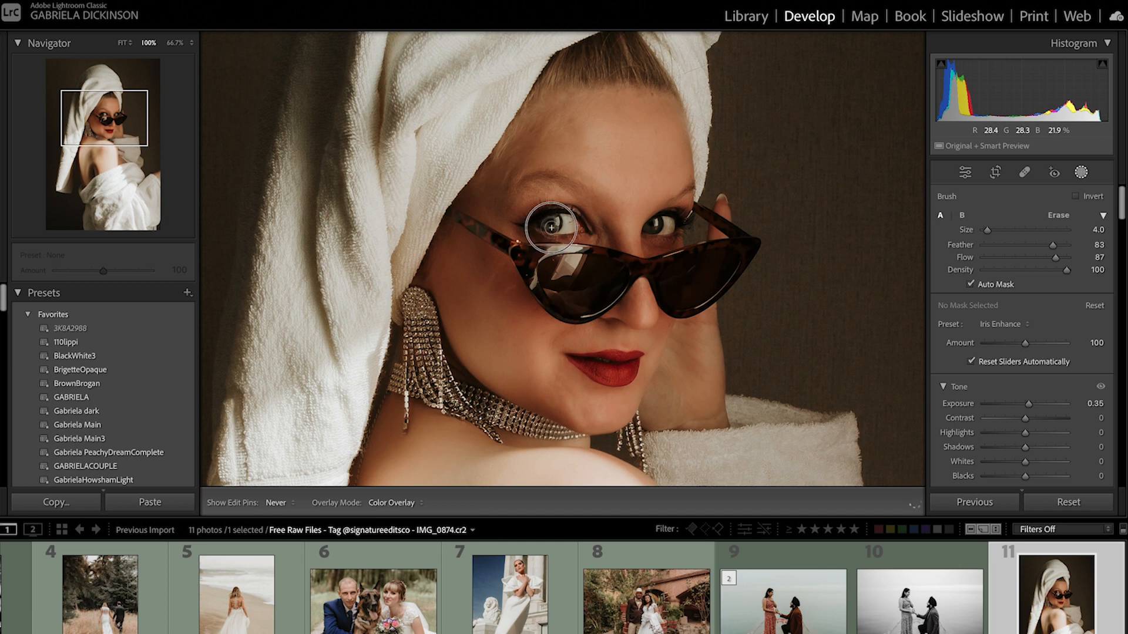
key("h")
key("h")
left_click_drag(655, 223, 655, 222)
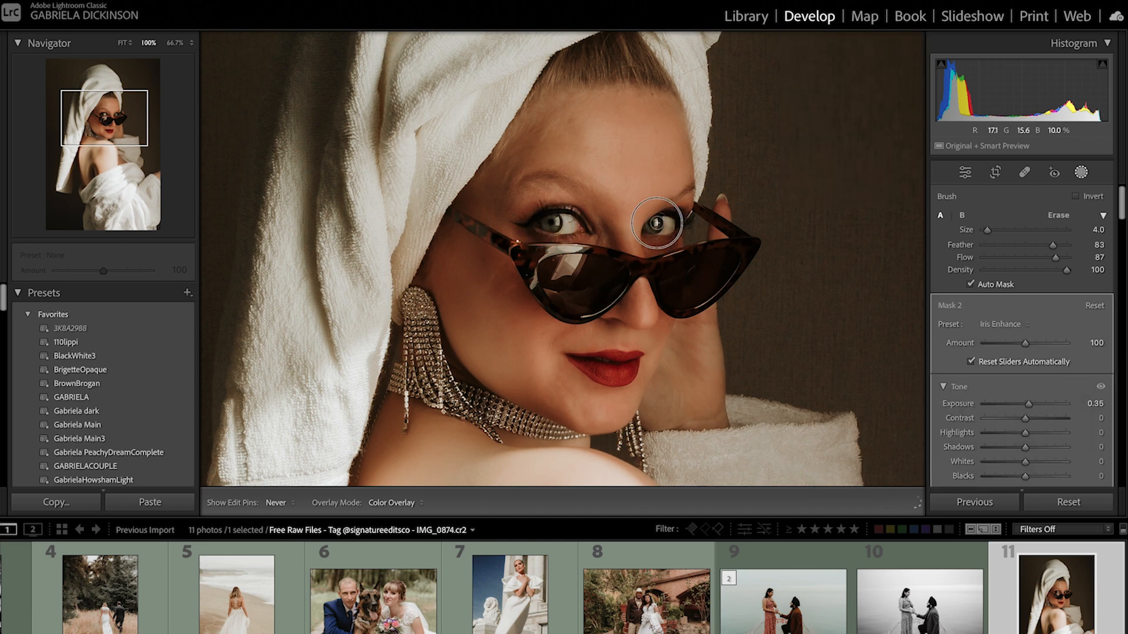
key("h")
key("backslash")
key("backslash")
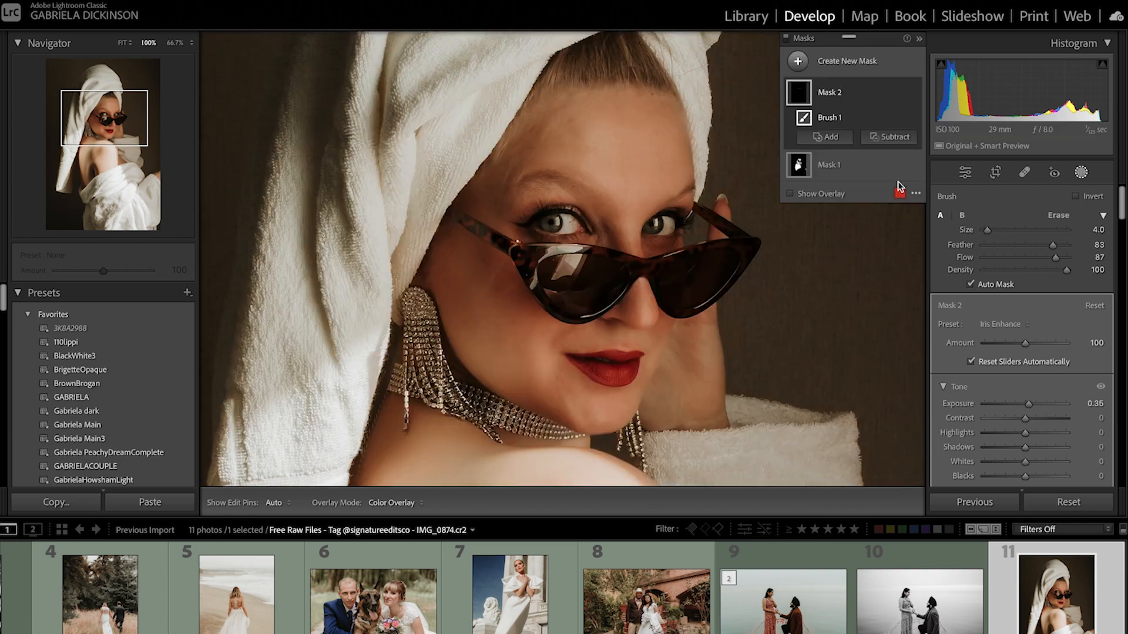
left_click(1080, 172)
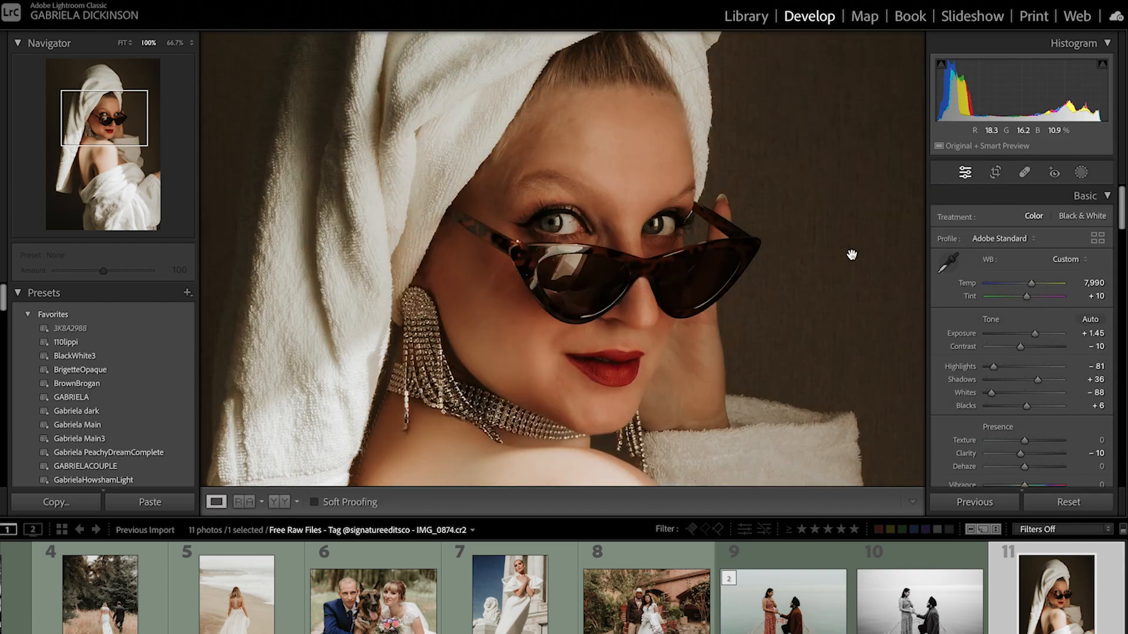
Step: Warm and brighten the full towel portrait with Temp 10,354, Tint −6 and Exposure +1.90
left_click(851, 254)
mouse_move(1034, 333)
left_mouse_down()
mouse_move(1056, 335)
mouse_move(1037, 335)
left_mouse_up()
mouse_move(1026, 296)
left_mouse_down()
mouse_move(1029, 282)
mouse_move(1042, 289)
mouse_move(1018, 290)
mouse_move(1039, 295)
left_mouse_up()
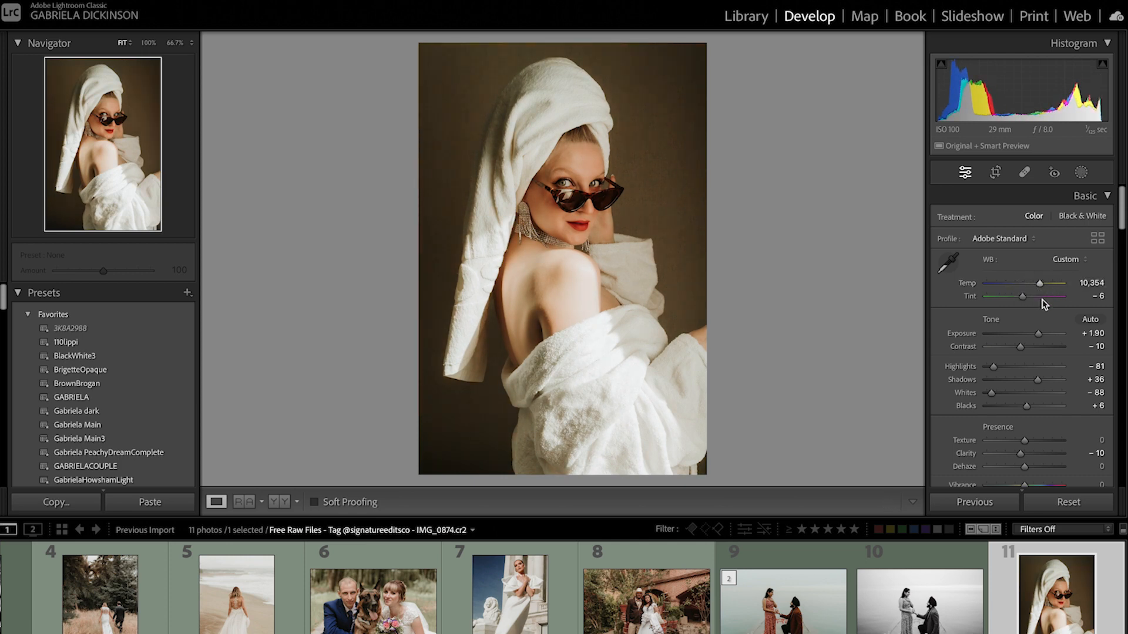
Step: Lower both Whites and Highlights of the towel portrait to −100
scroll(1054, 390, "down", 3)
scroll(1054, 394, "down", 20)
scroll(1054, 392, "down", 10)
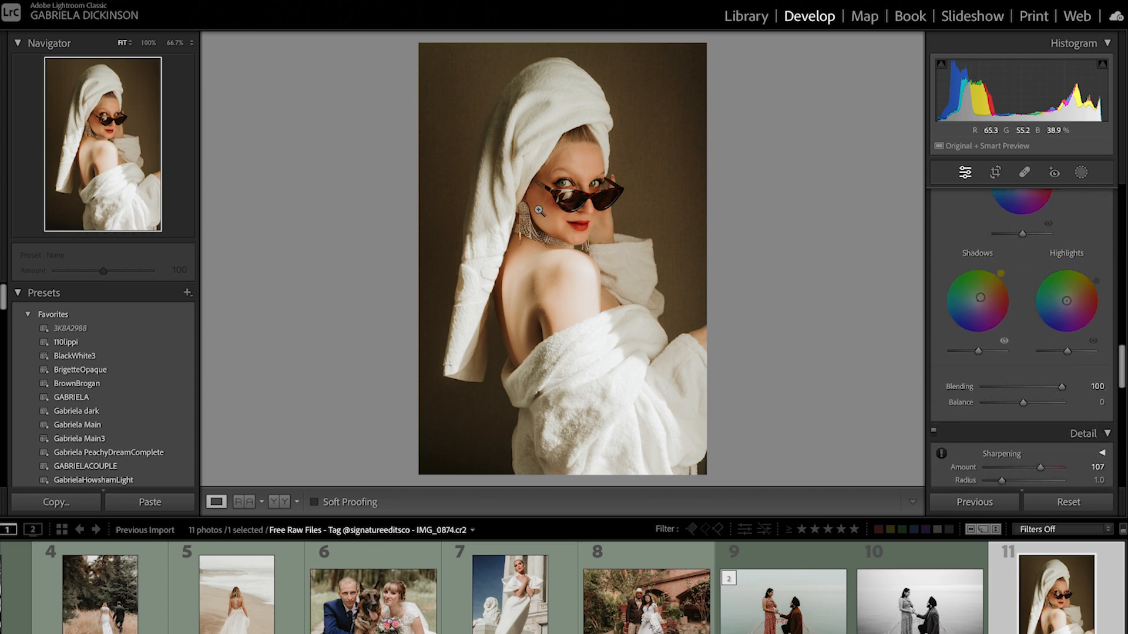
left_click(539, 210)
left_click(574, 231)
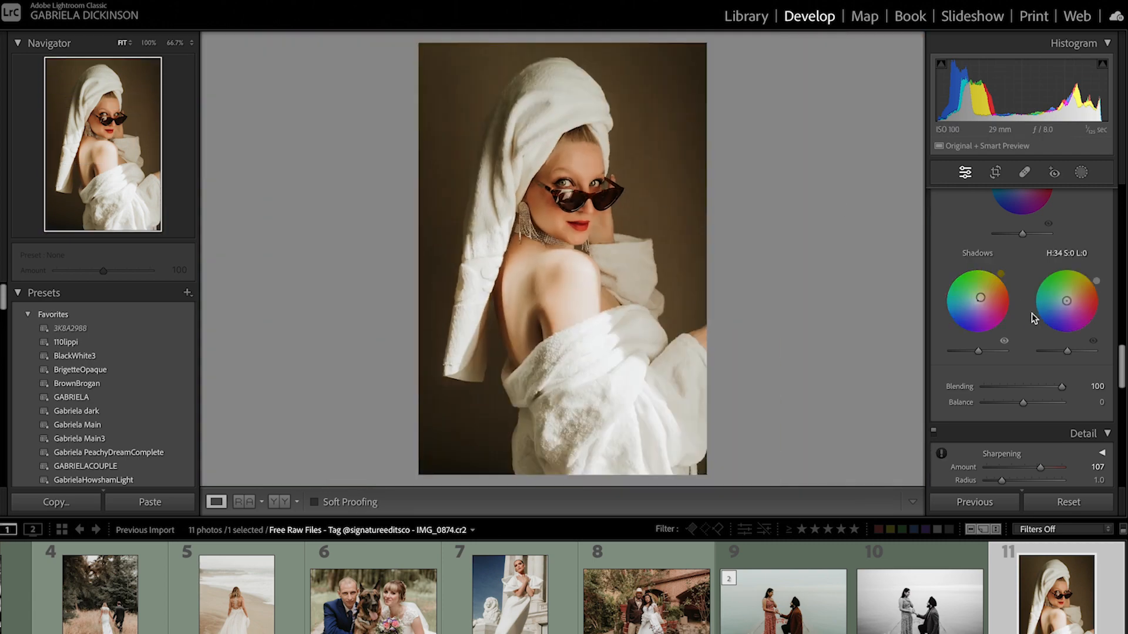
scroll(1031, 313, "up", 20)
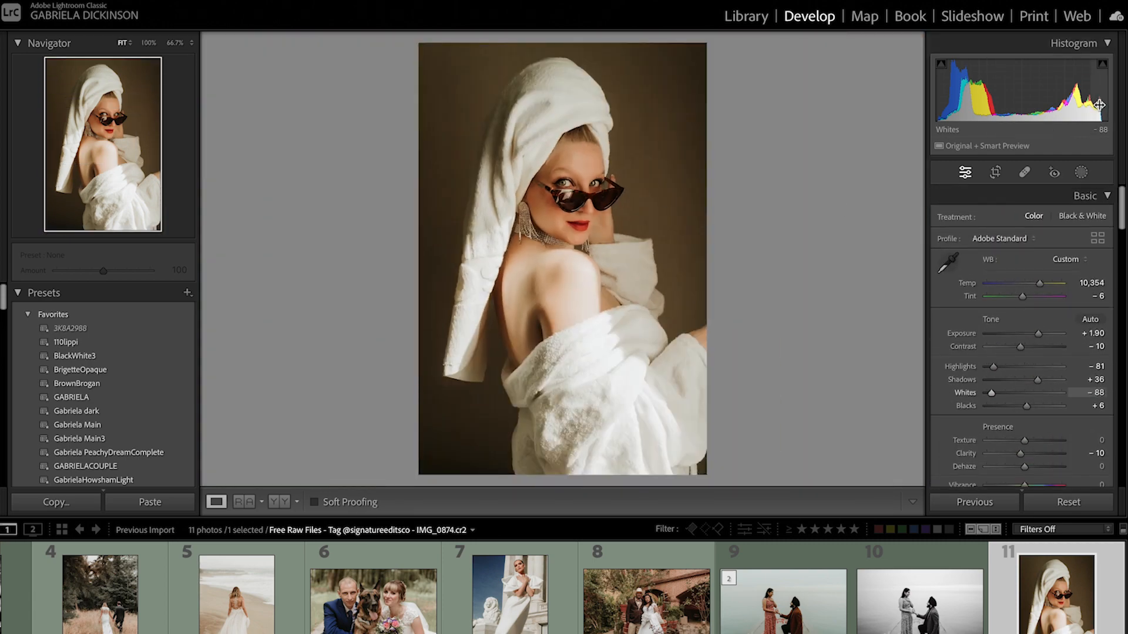
left_click_drag(1099, 104, 1088, 105)
left_click_drag(994, 367, 966, 376)
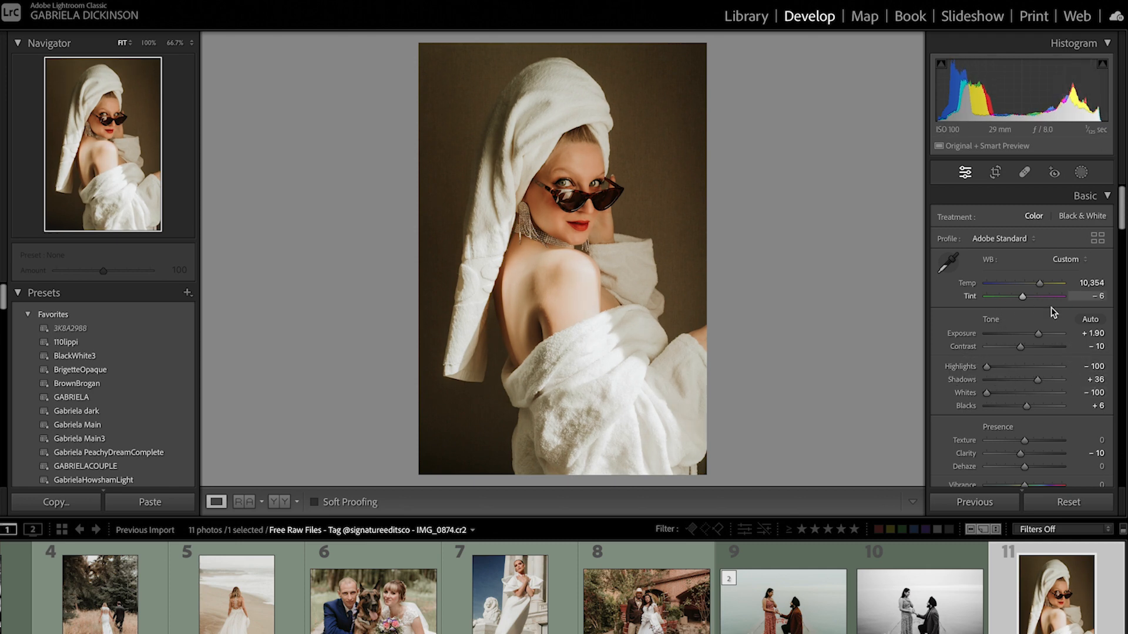
Step: Set the Blue Primary saturation in the calibration to −19 and compare the portrait with its original version
scroll(1054, 340, "down", 15)
scroll(1056, 350, "down", 10)
mouse_move(1021, 472)
left_mouse_down()
mouse_move(1036, 471)
mouse_move(1017, 475)
left_mouse_up()
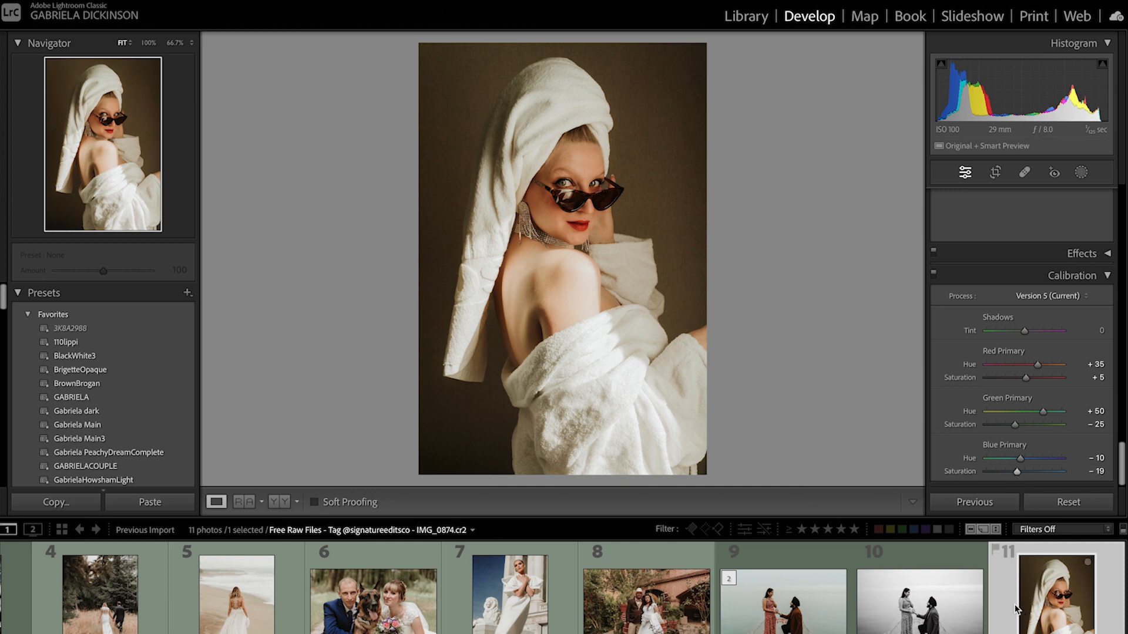
key("backslash")
key("backslash")
Step: Create a virtual copy of the towel portrait, apply the BlackWhite3 preset and set a green color label
right_click(1039, 622)
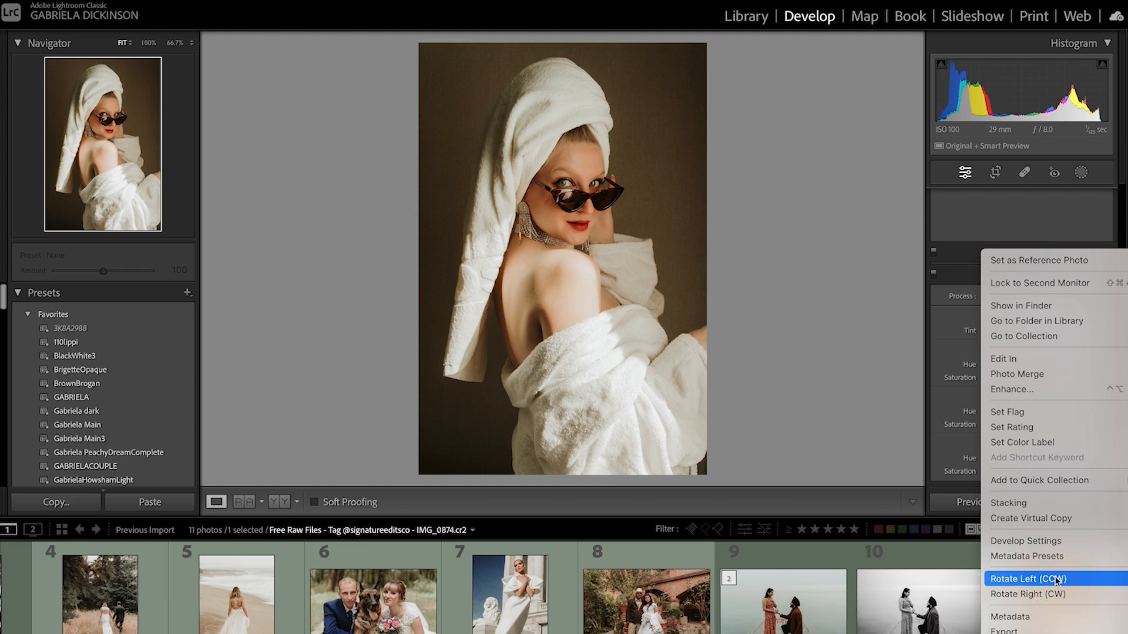
left_click(1066, 521)
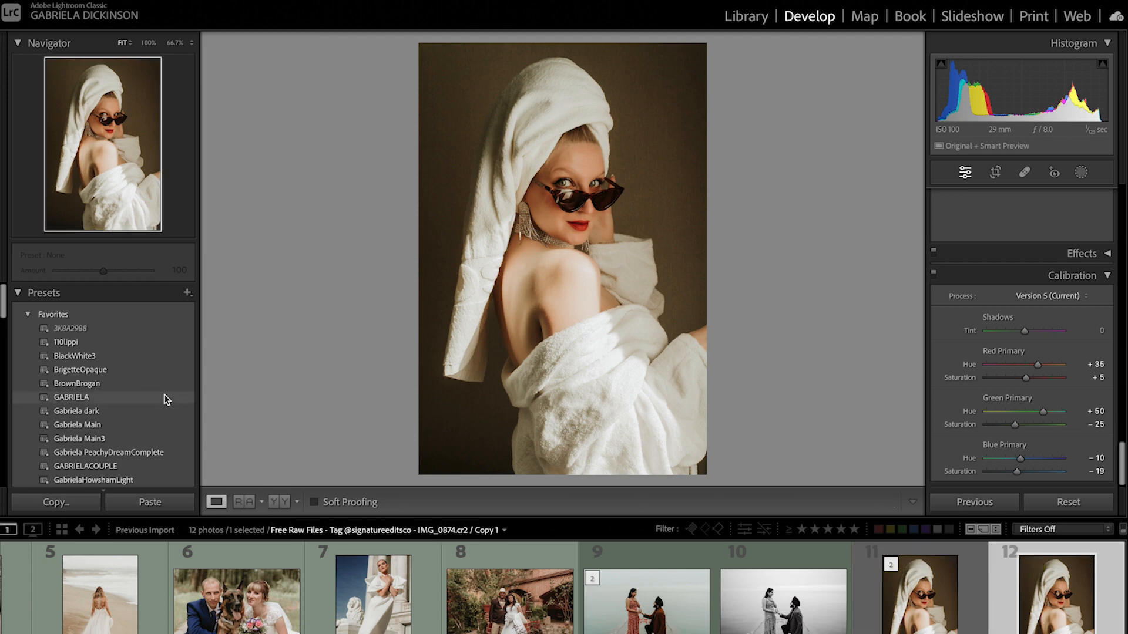
left_click(124, 357)
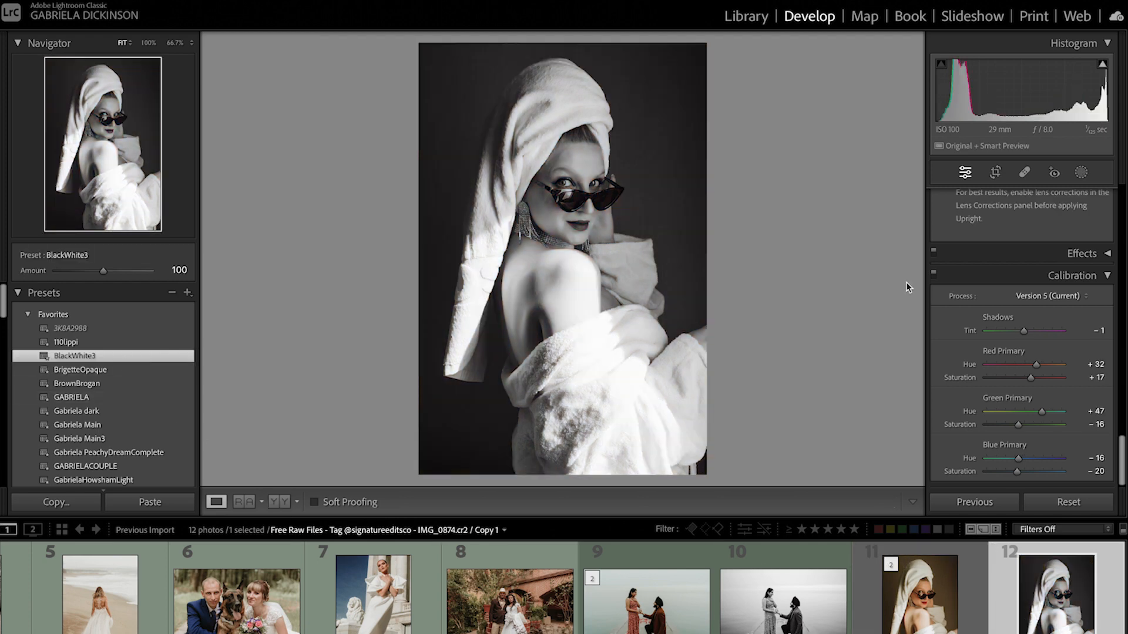
key("8")
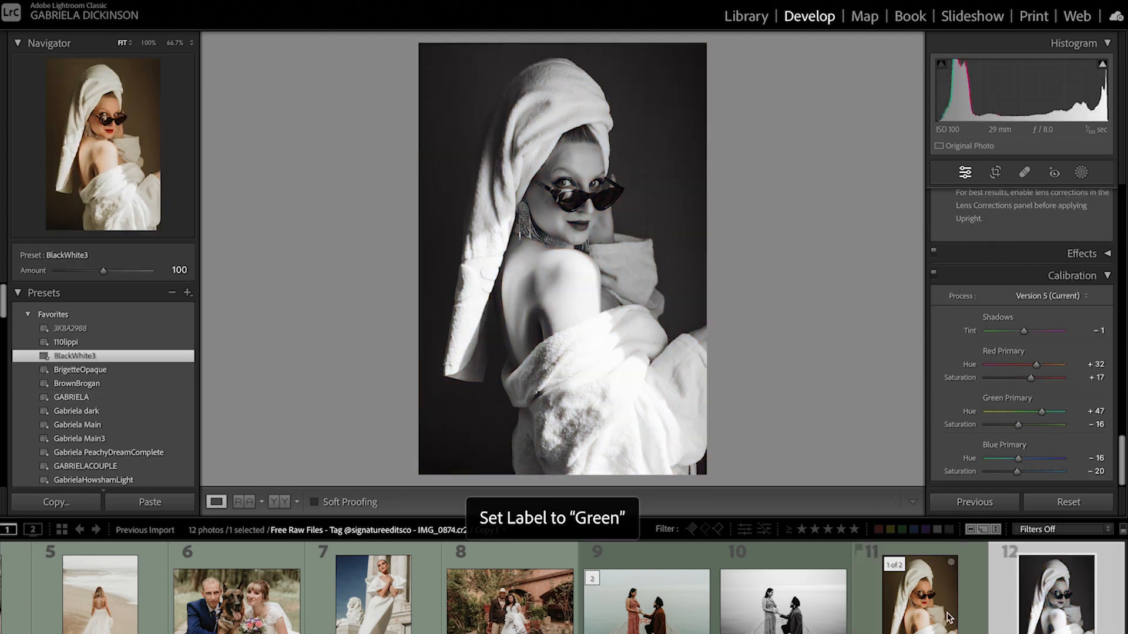
Step: Review the finished photos in the Library grid with enlarged thumbnails and select the wedding couple on the dock
scroll(940, 610, "up", 5)
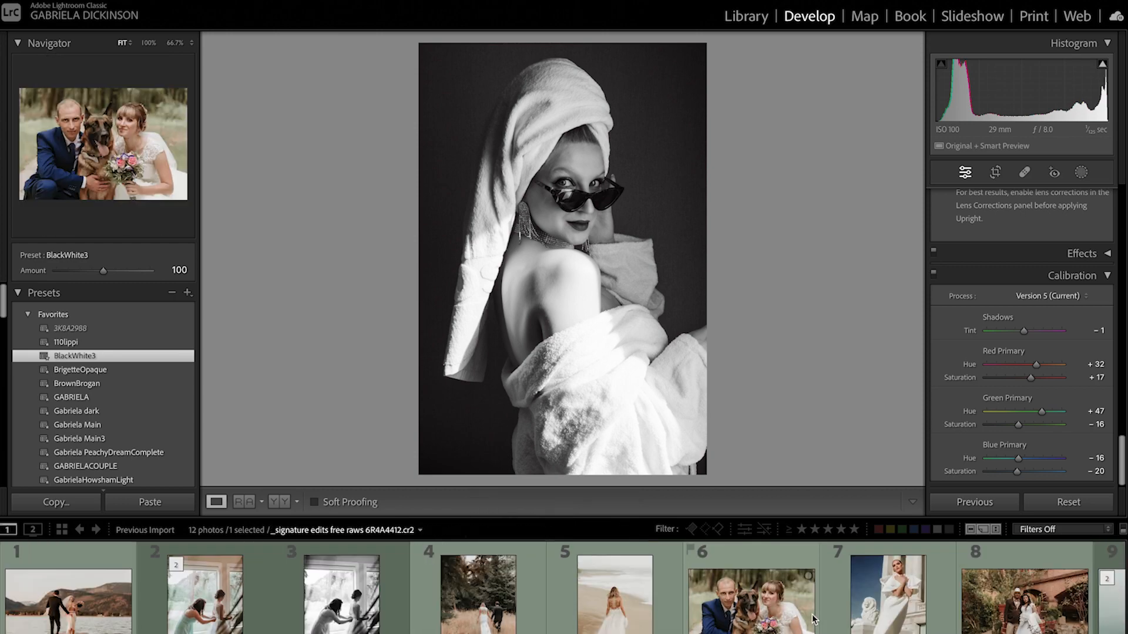
left_click(746, 15)
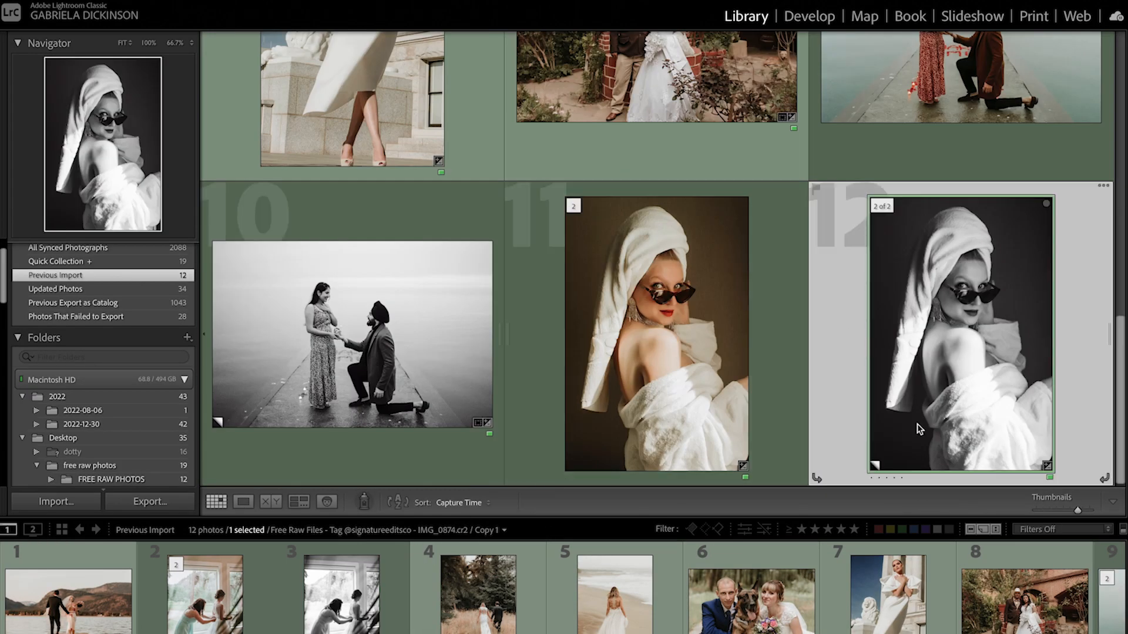
left_click(1090, 510)
scroll(1030, 311, "up", 10)
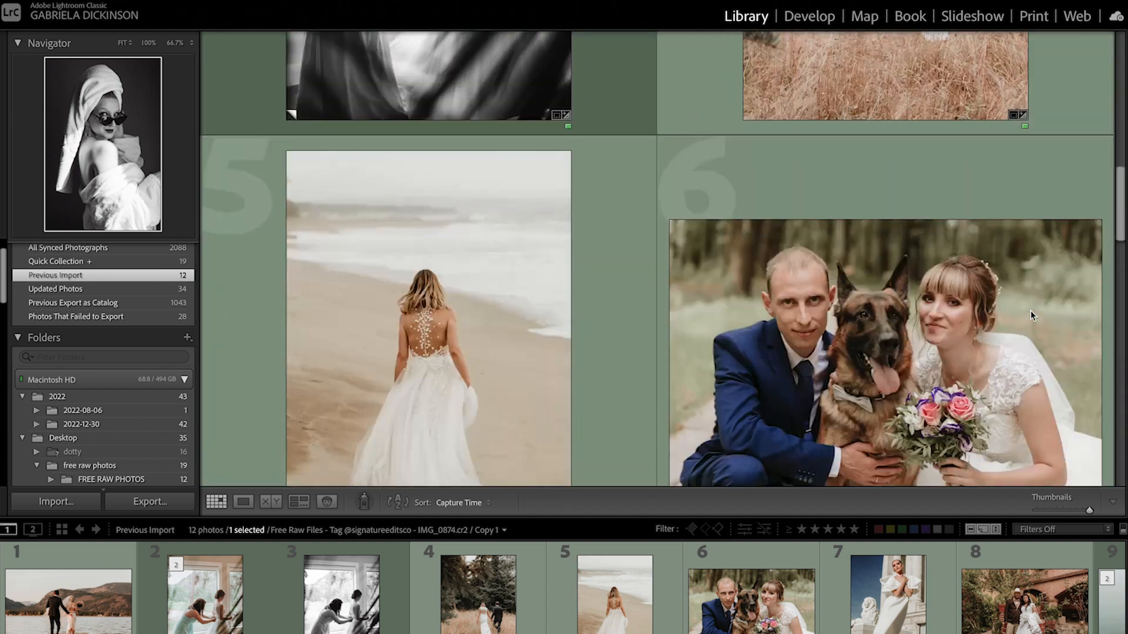
left_click(410, 272)
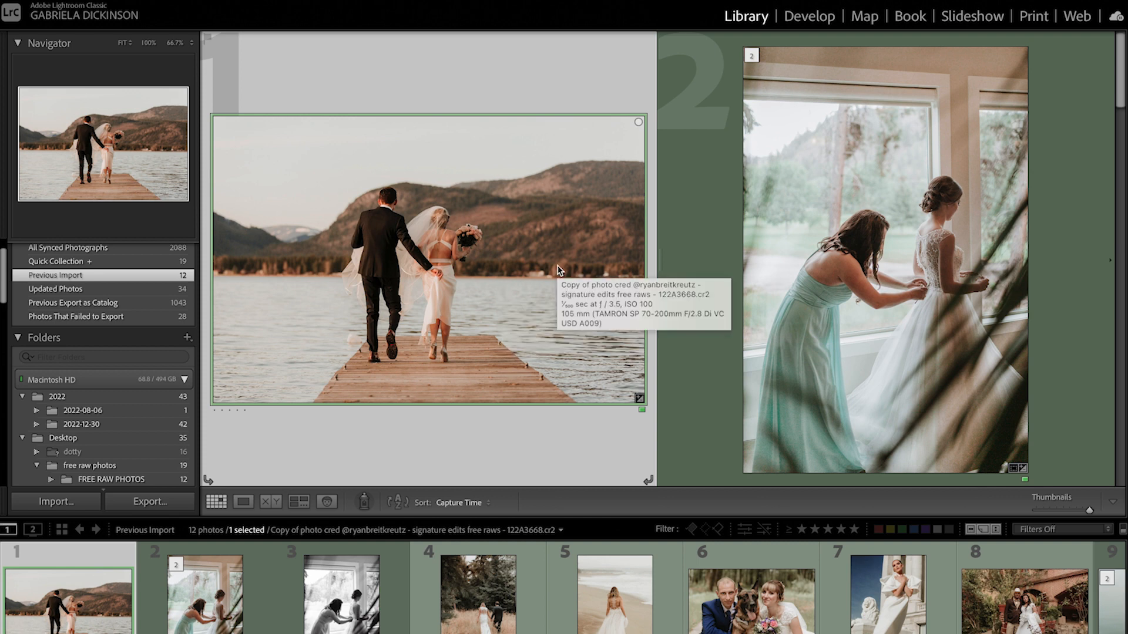
Step: Review the bridesmaid window photos in the Library grid and select the couple walking through the dry grass
left_click(771, 280)
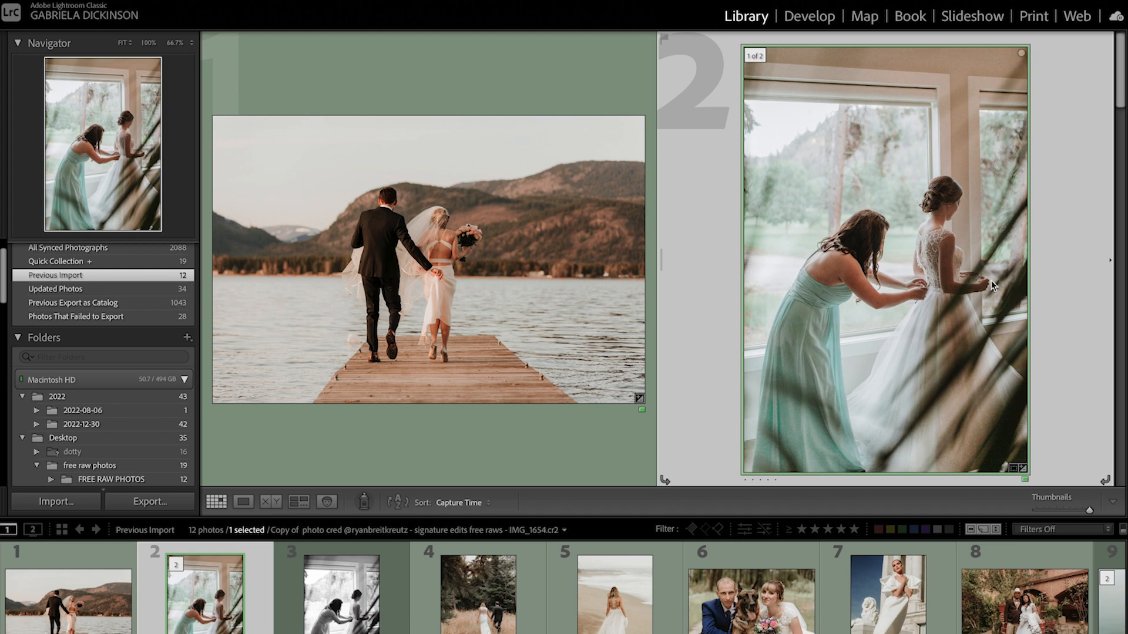
key("backslash")
scroll(992, 281, "down", 5)
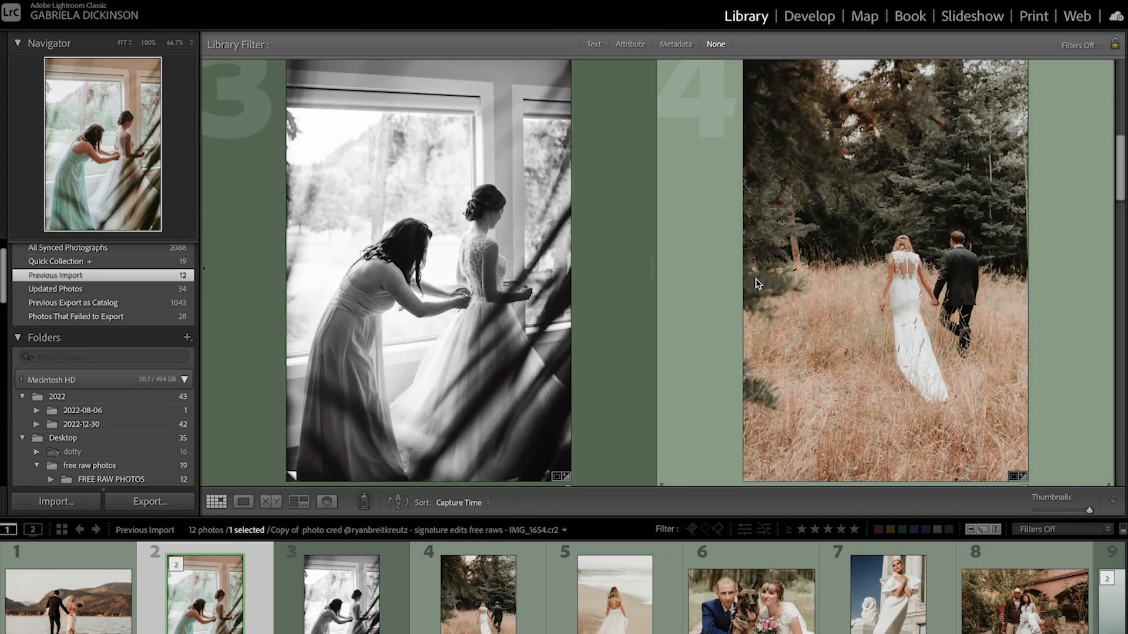
scroll(1042, 314, "up", 1)
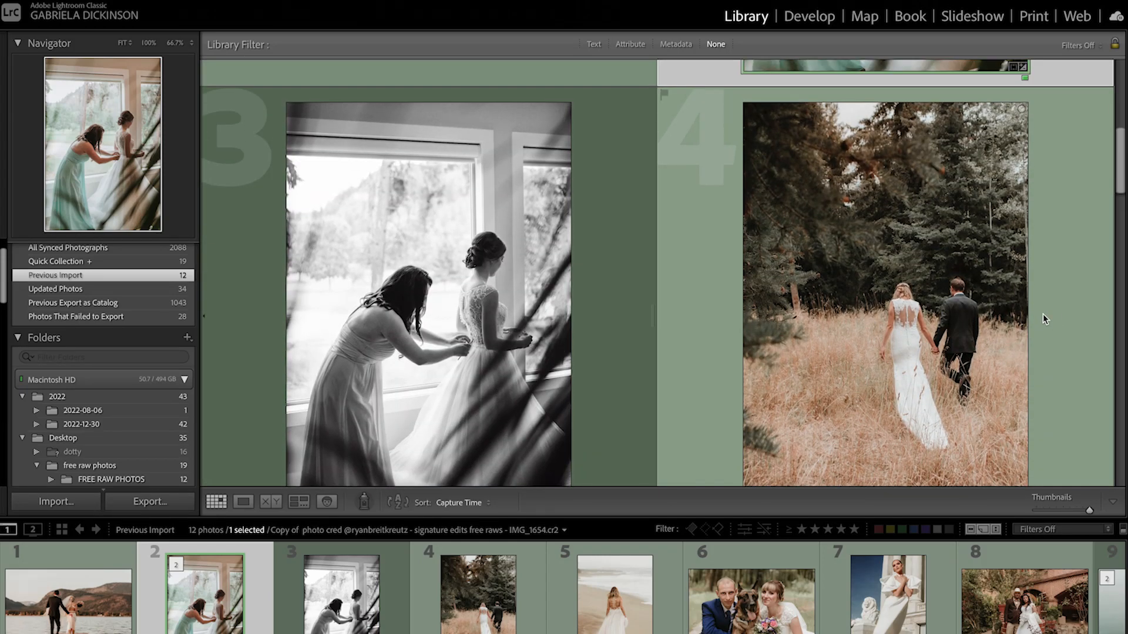
scroll(1042, 314, "down", 2)
scroll(1042, 314, "up", 1)
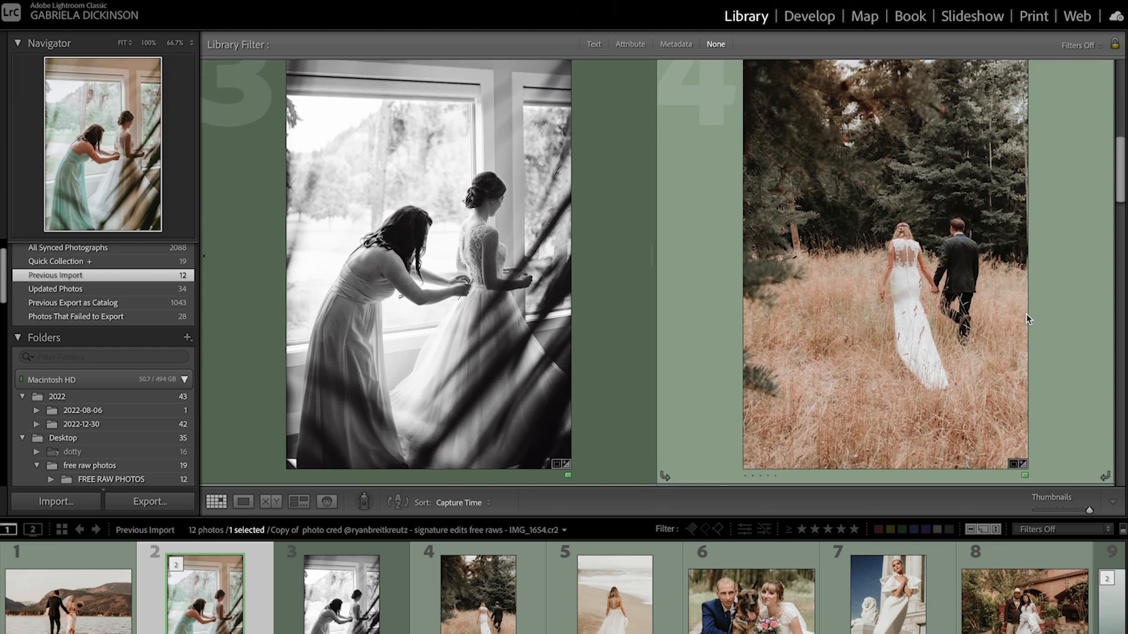
double_click(954, 306)
key("g")
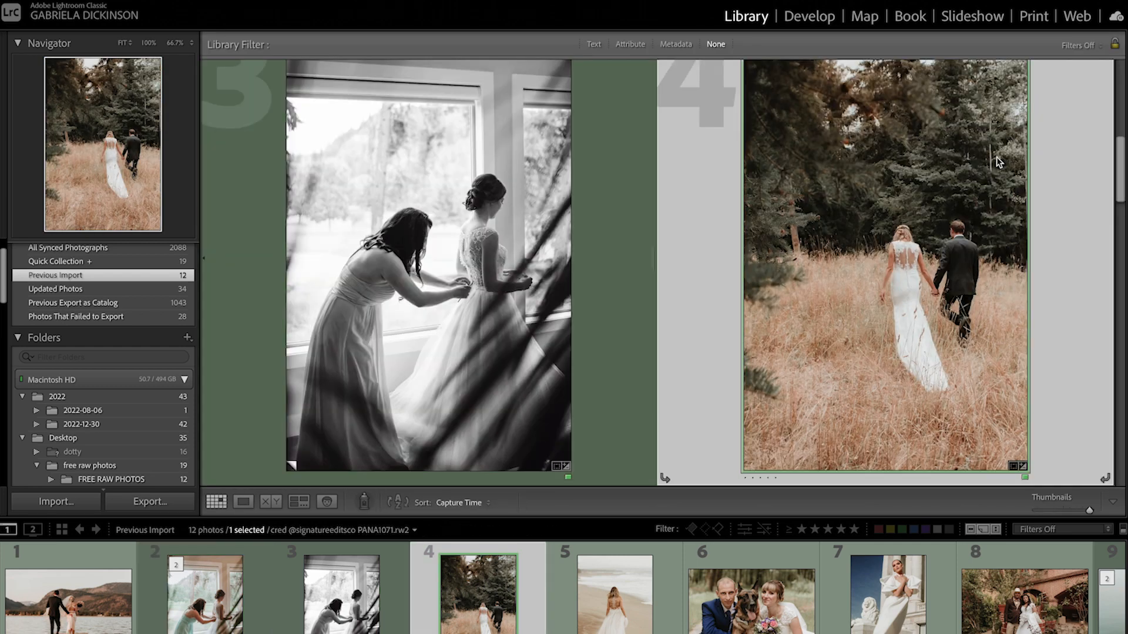
Step: Switch to the Develop module and compare the beach bride and the couple with the dog with their original versions
left_click(810, 16)
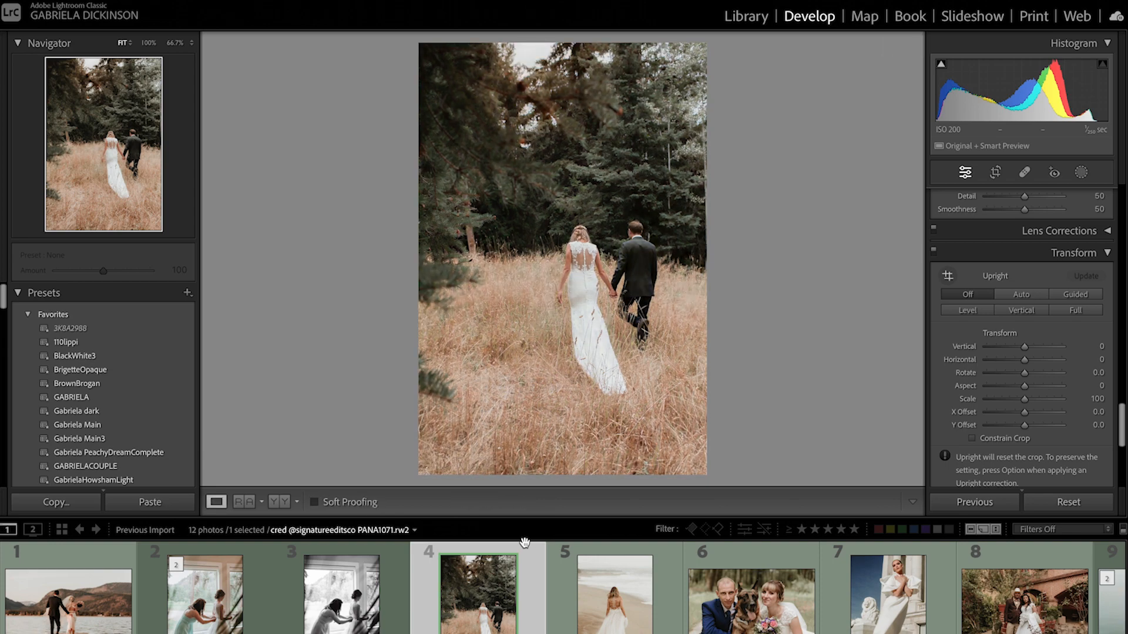
key("Right")
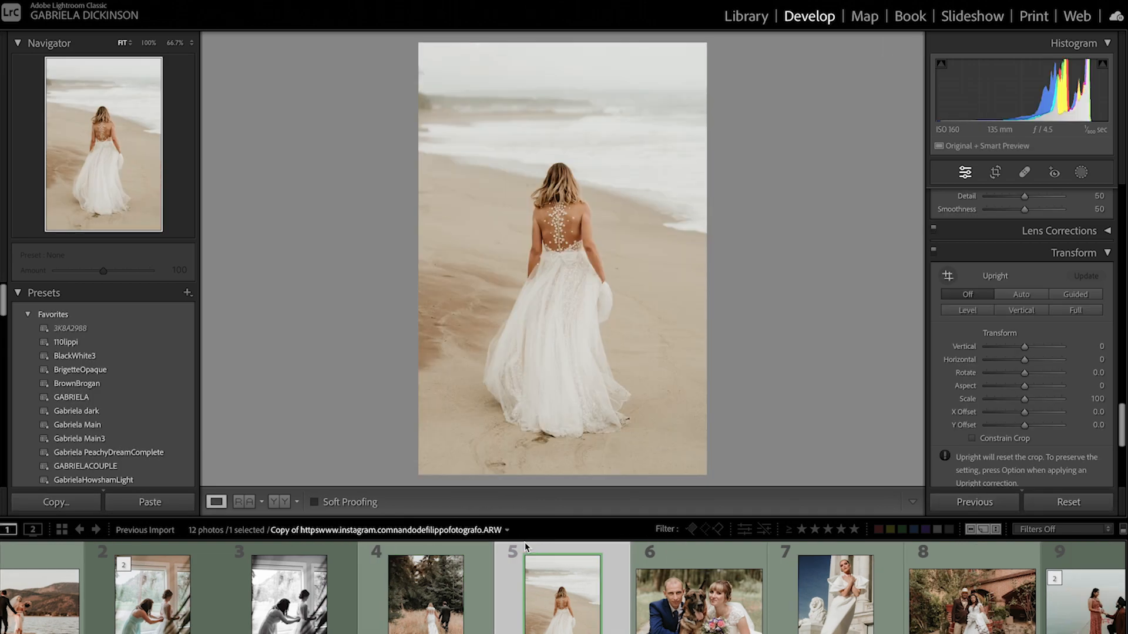
key("backslash")
key("backslash")
key("Right")
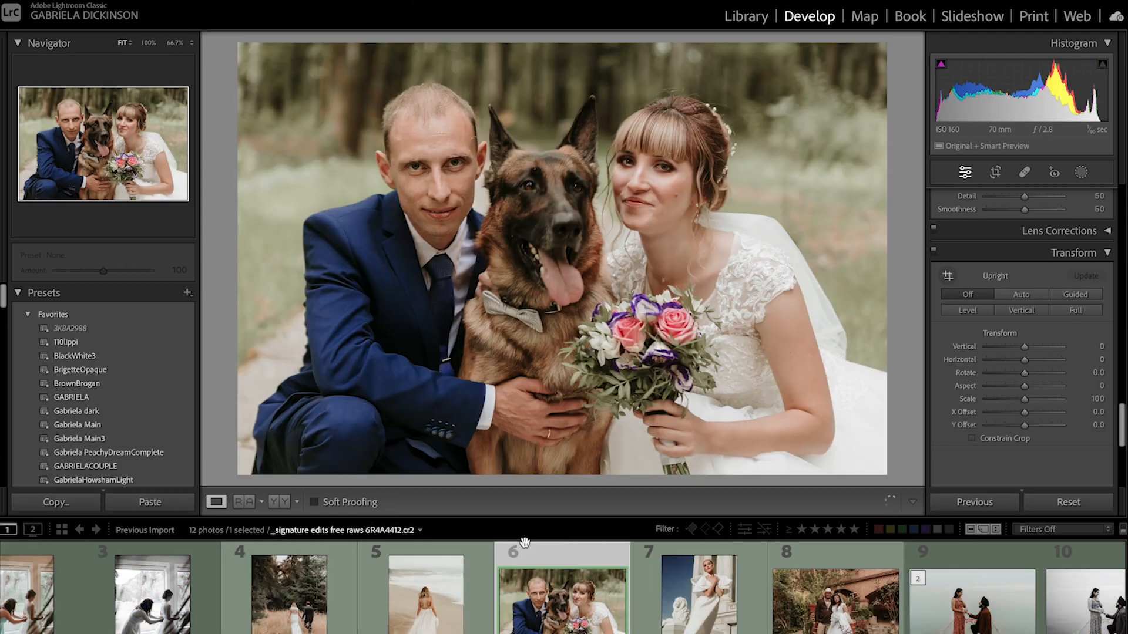
key("backslash")
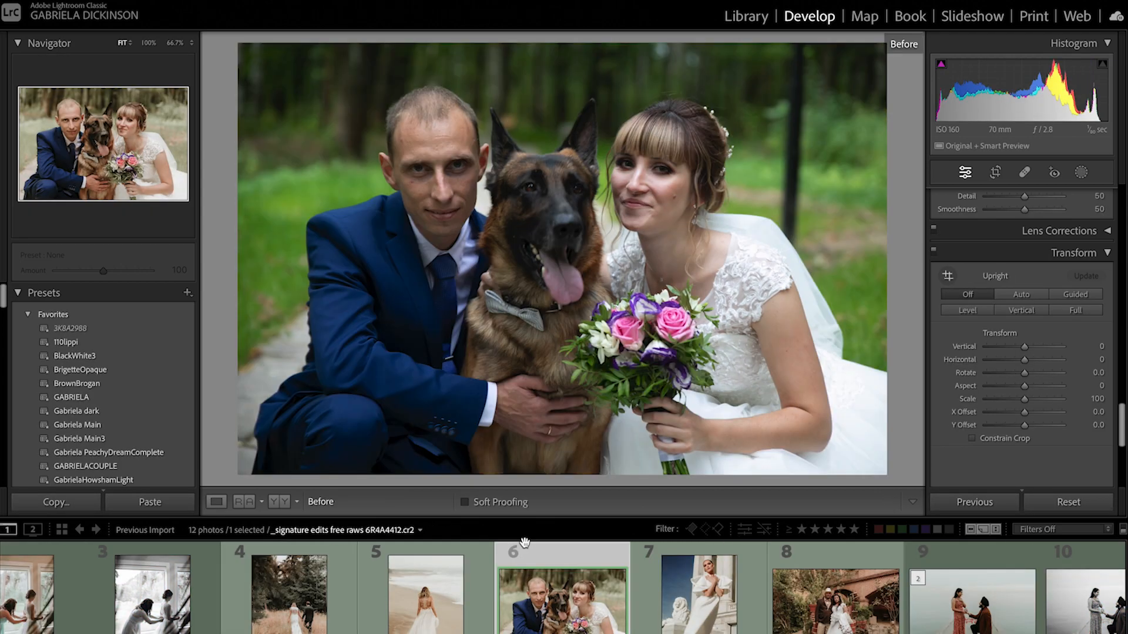
key("backslash")
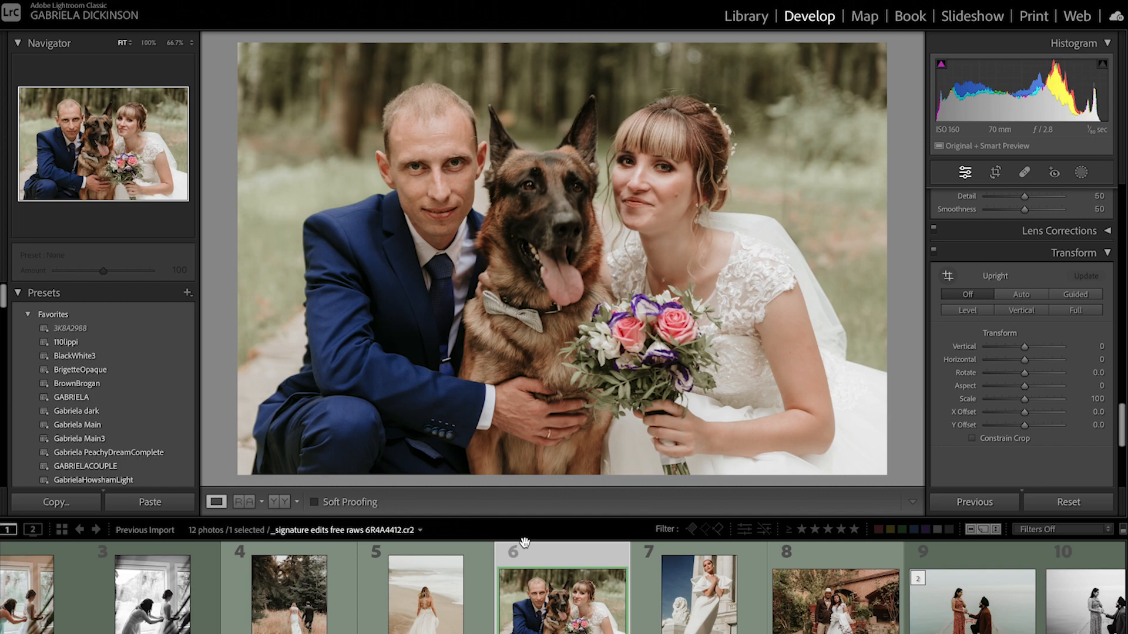
Step: Compare the white-dress model and the garden wedding couple with their unedited versions
key("Right")
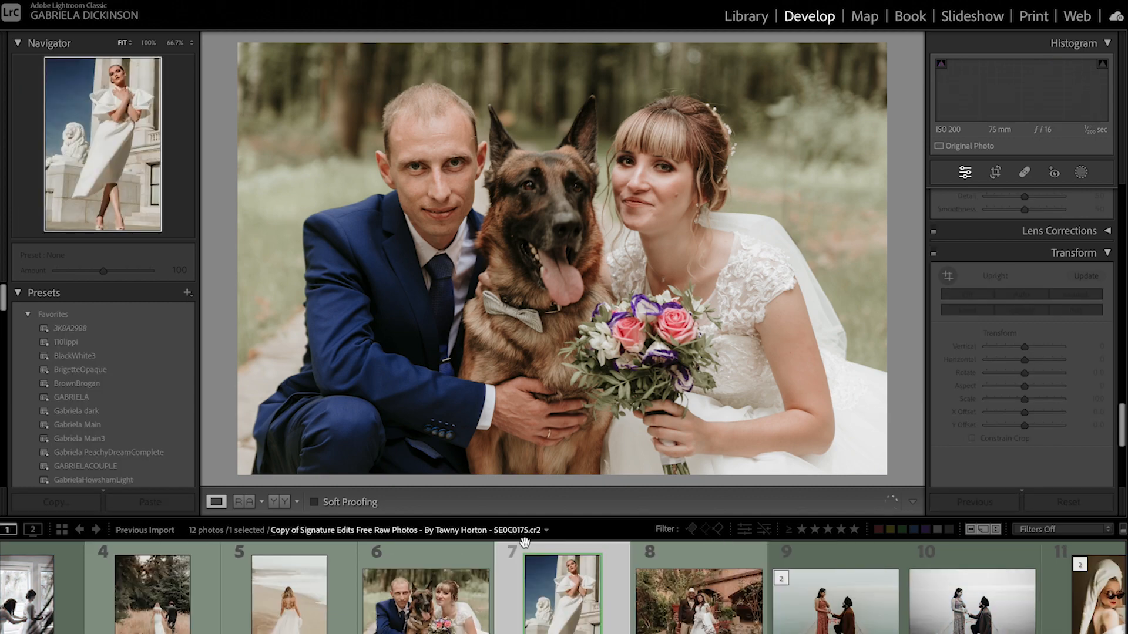
key("backslash")
key("backslash")
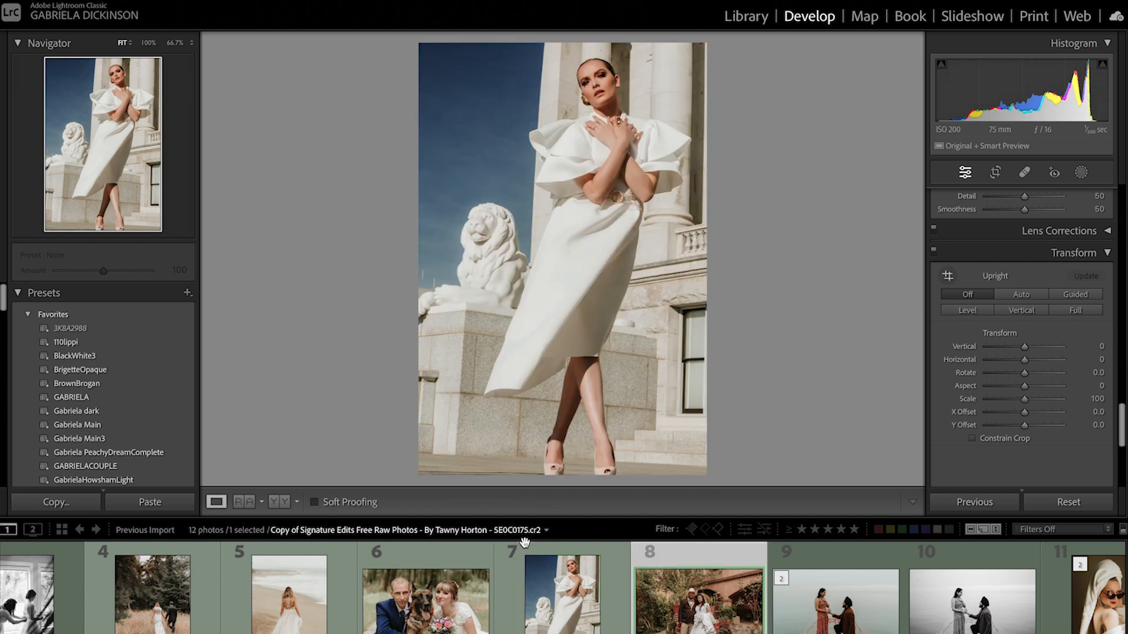
key("Right")
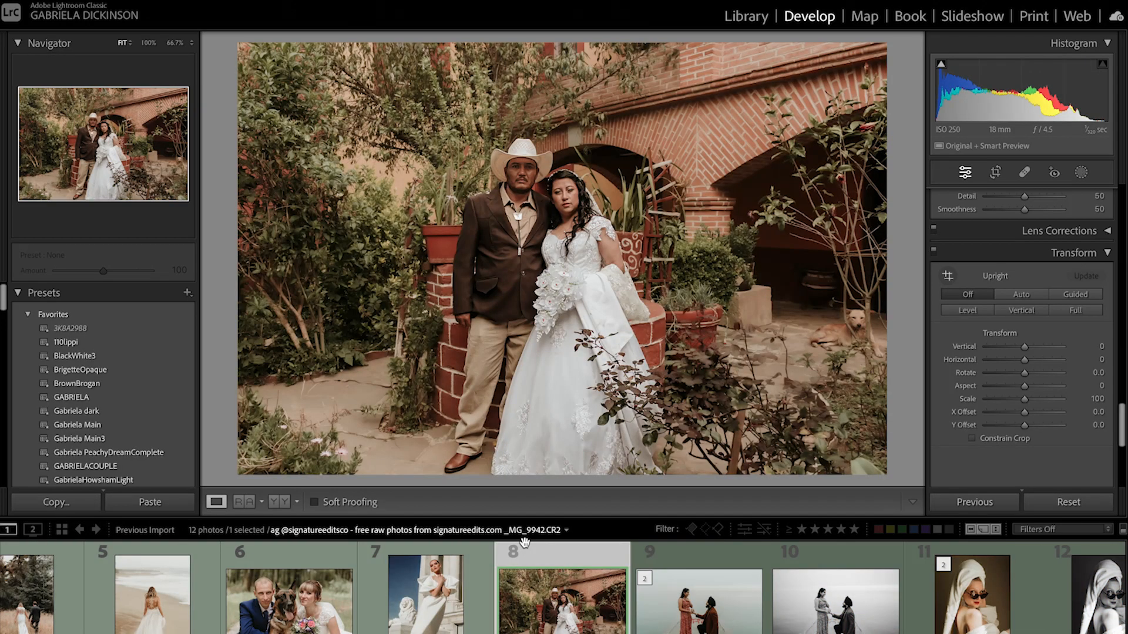
key("backslash")
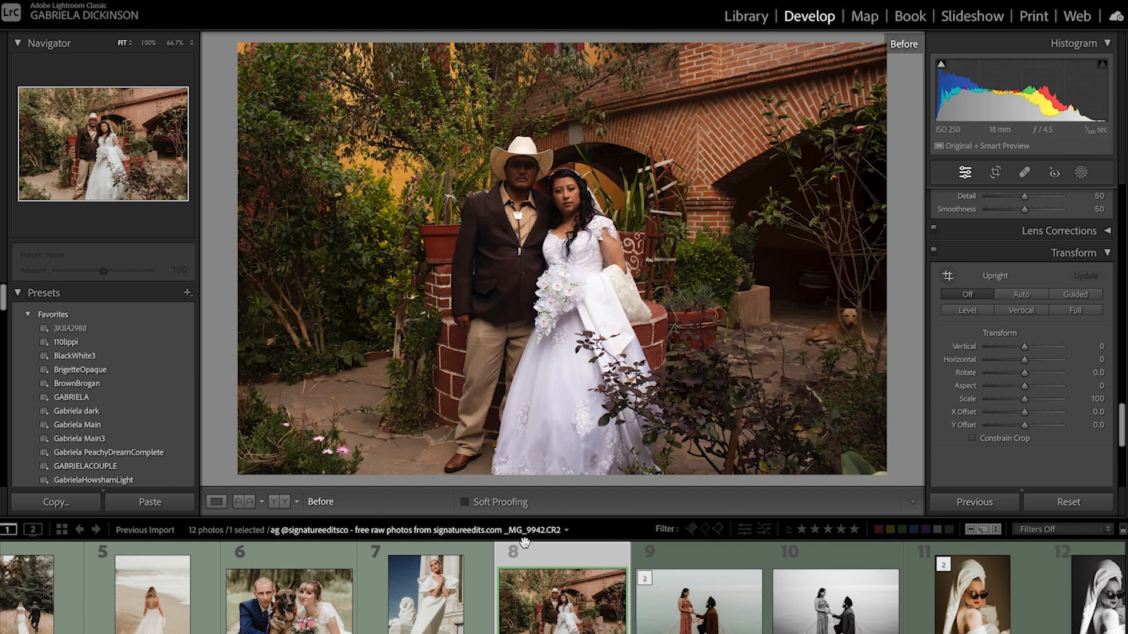
key("backslash")
Step: Compare the pier proposal photo with its original version and move on to its black-and-white copy
key("Right")
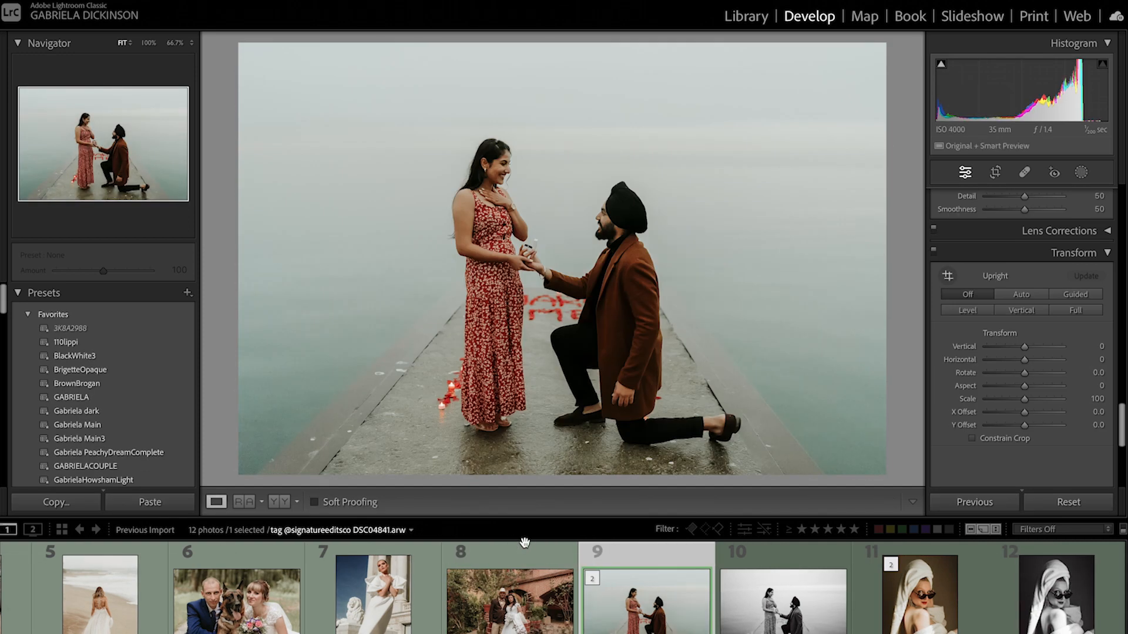
key("backslash")
key("backslash")
key("backslash")
key("backslash")
key("Right")
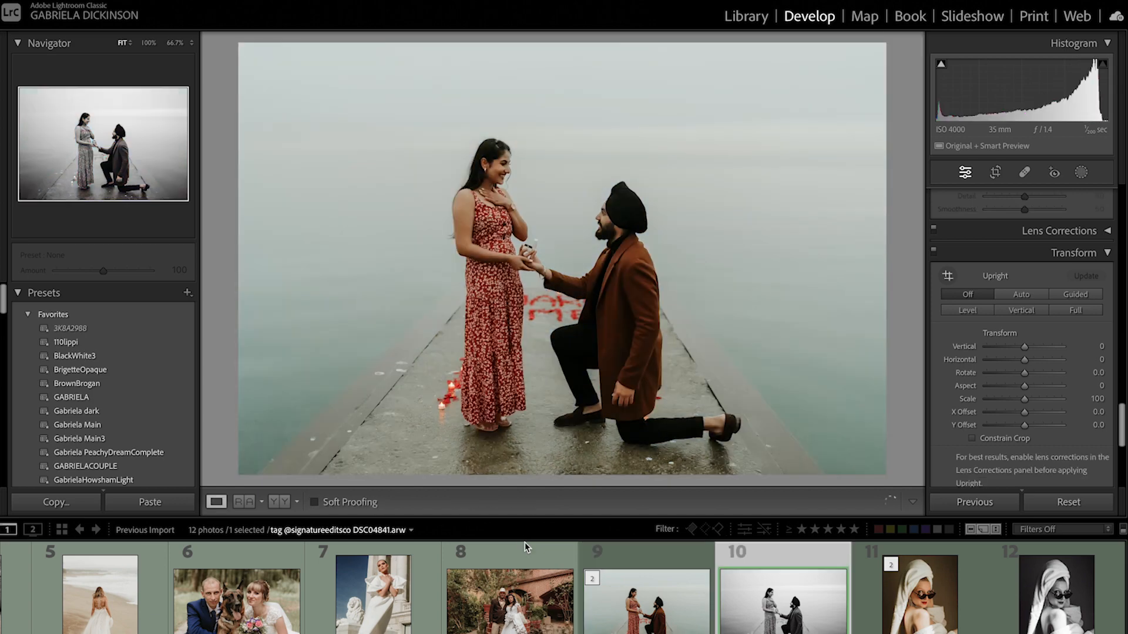
Step: Compare the color towel portrait with its original version and view its black-and-white copy
key("Right")
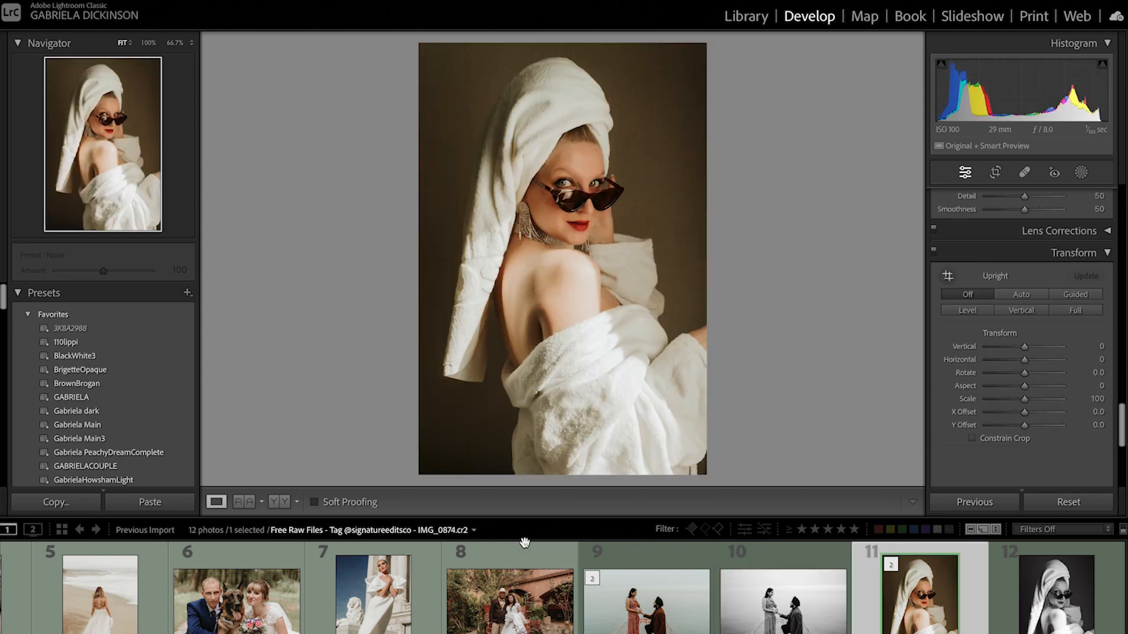
key("backslash")
key("backslash")
key("Right")
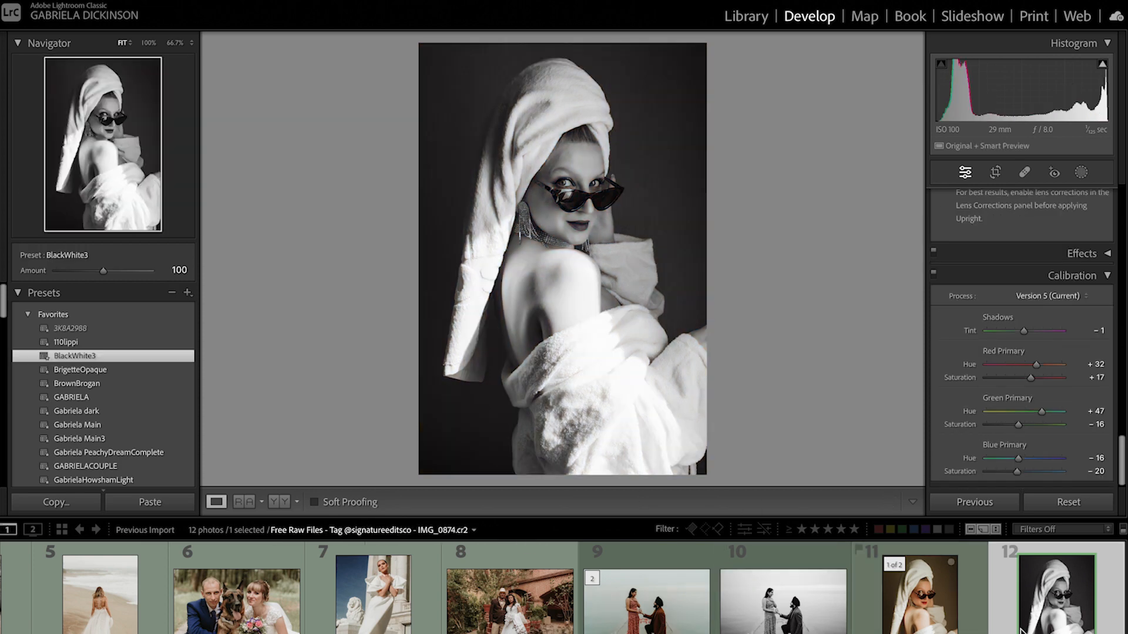
Step: Select the range of five photos from the color bridesmaid window shot through the couple with the dog
scroll(617, 587, "up", 4)
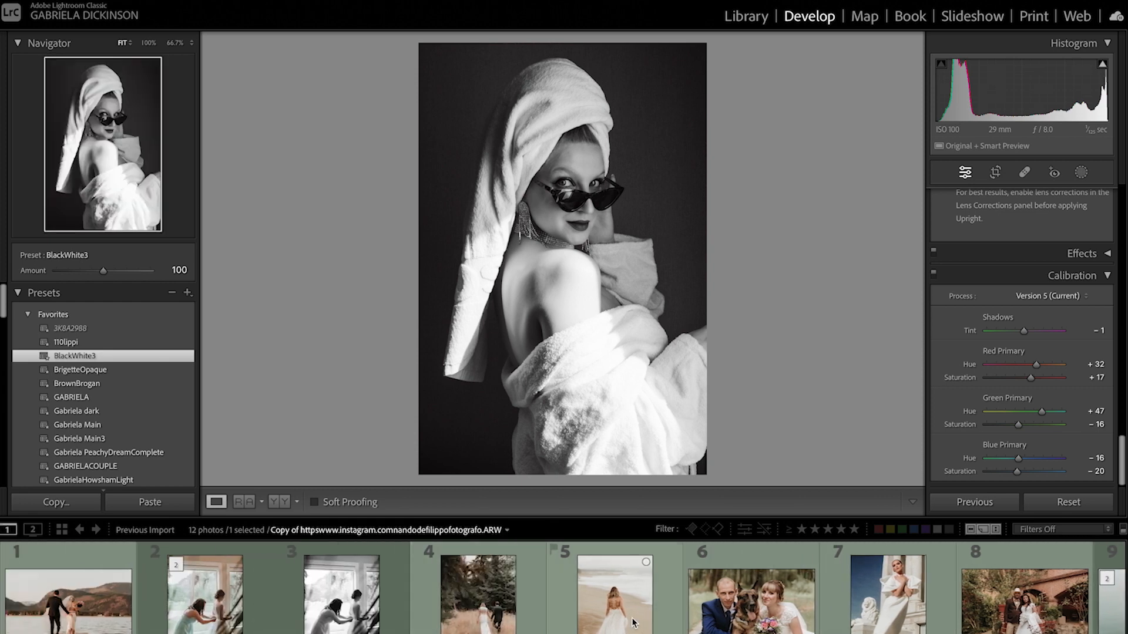
left_click(616, 621)
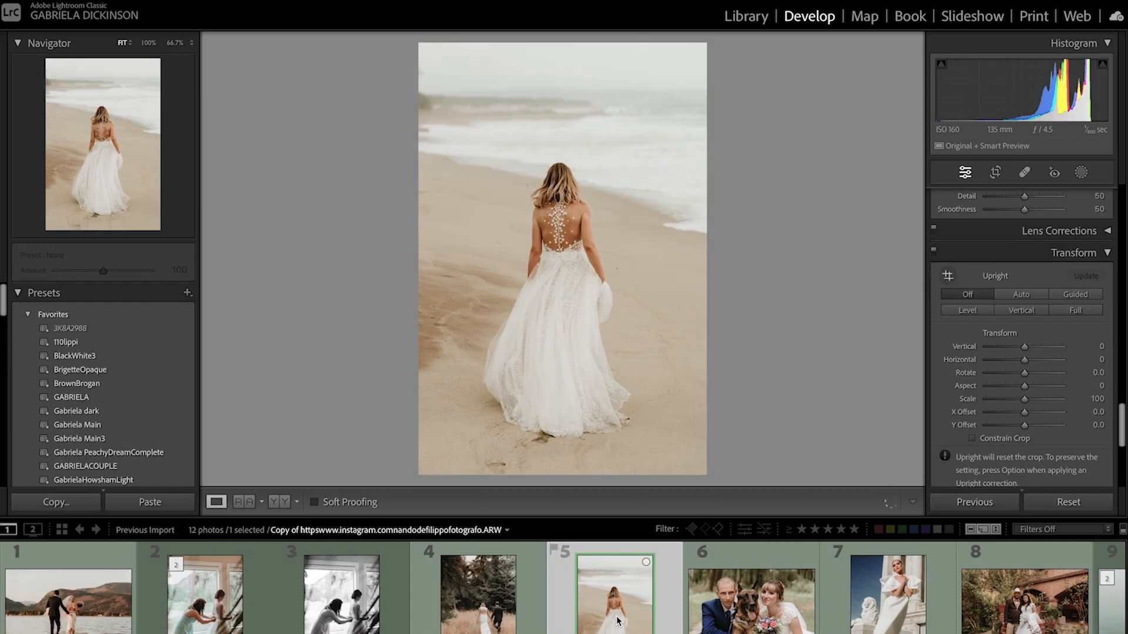
left_click(93, 615)
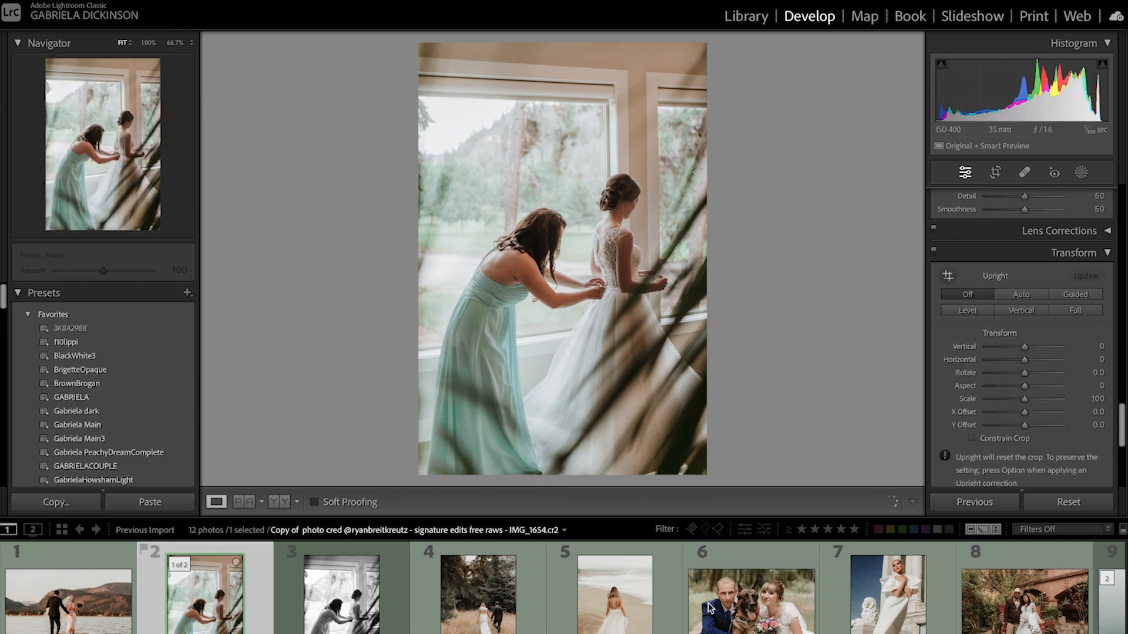
left_click(749, 600, "shift")
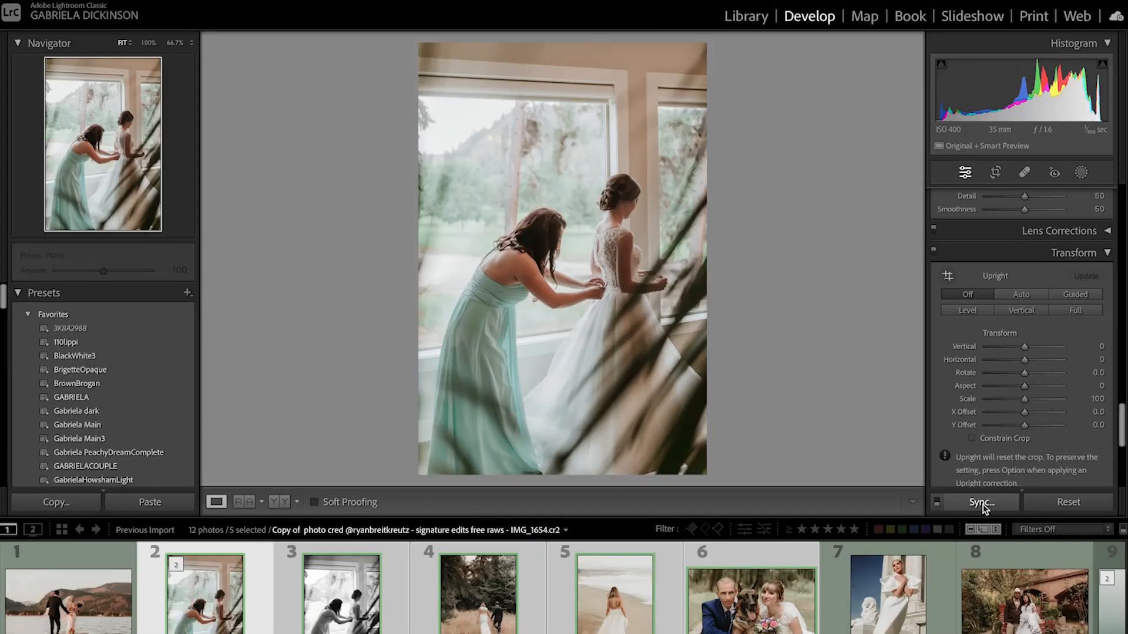
Step: Select the white-dress model photo and preview the Favorites presets on it, including Whitby White, GabrielaLightPeachyPink and Lusty Glaze
left_click(948, 572)
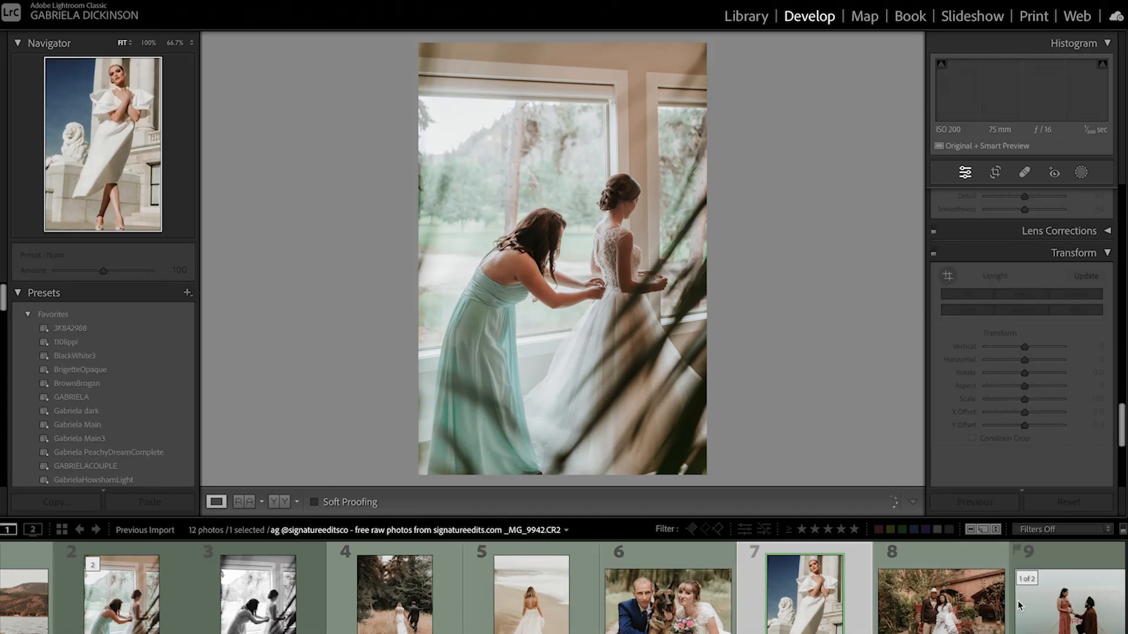
scroll(111, 436, "down", 5)
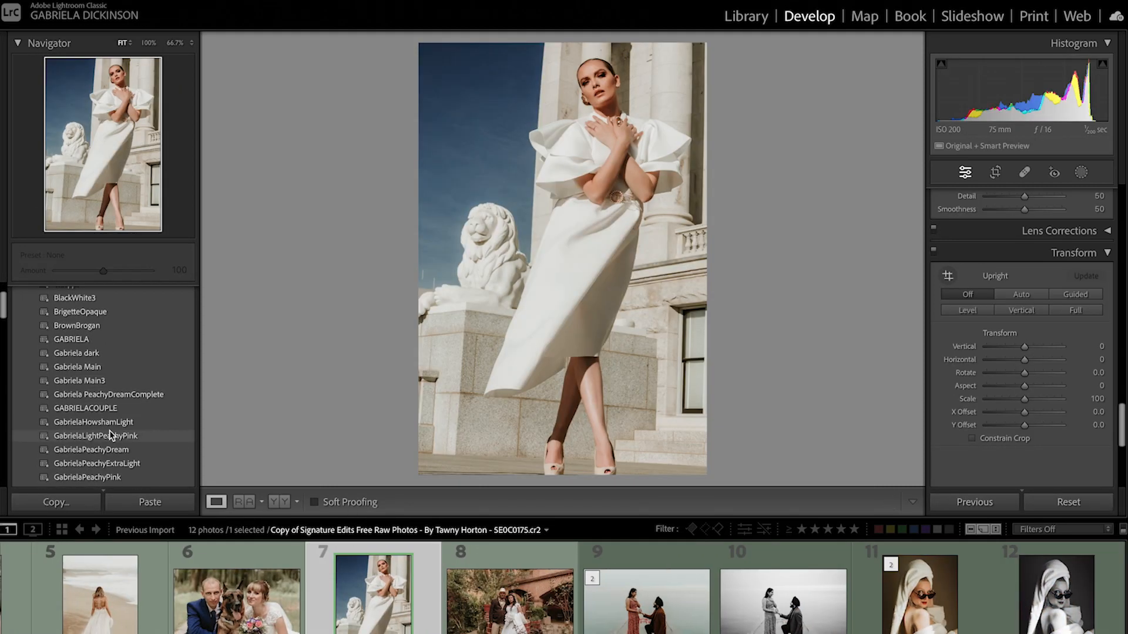
scroll(109, 434, "down", 5)
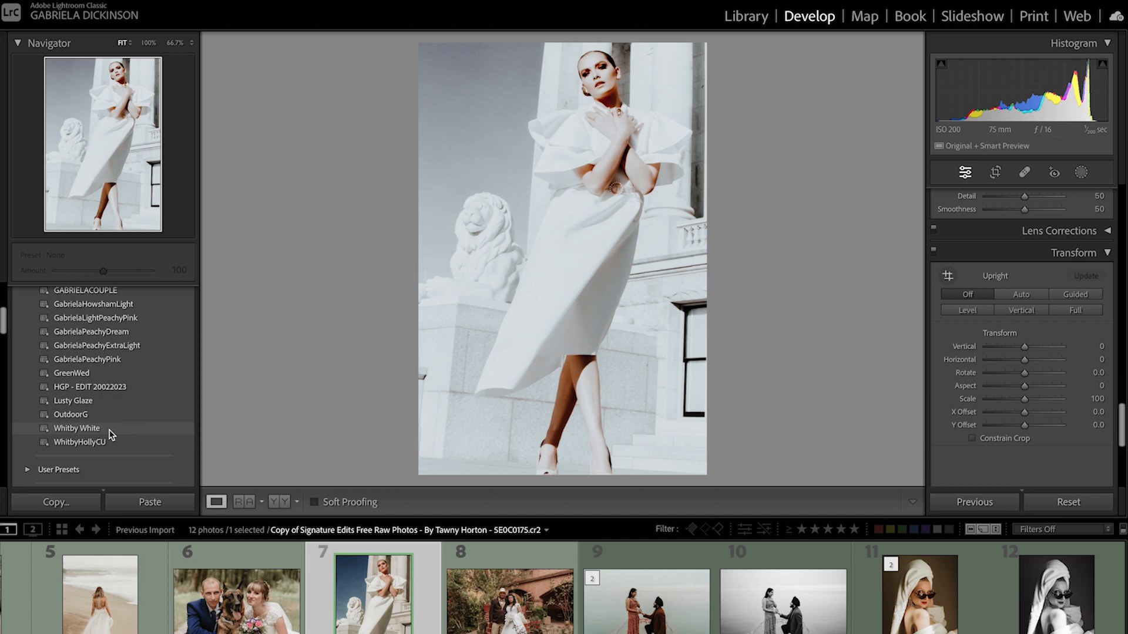
scroll(112, 434, "up", 8)
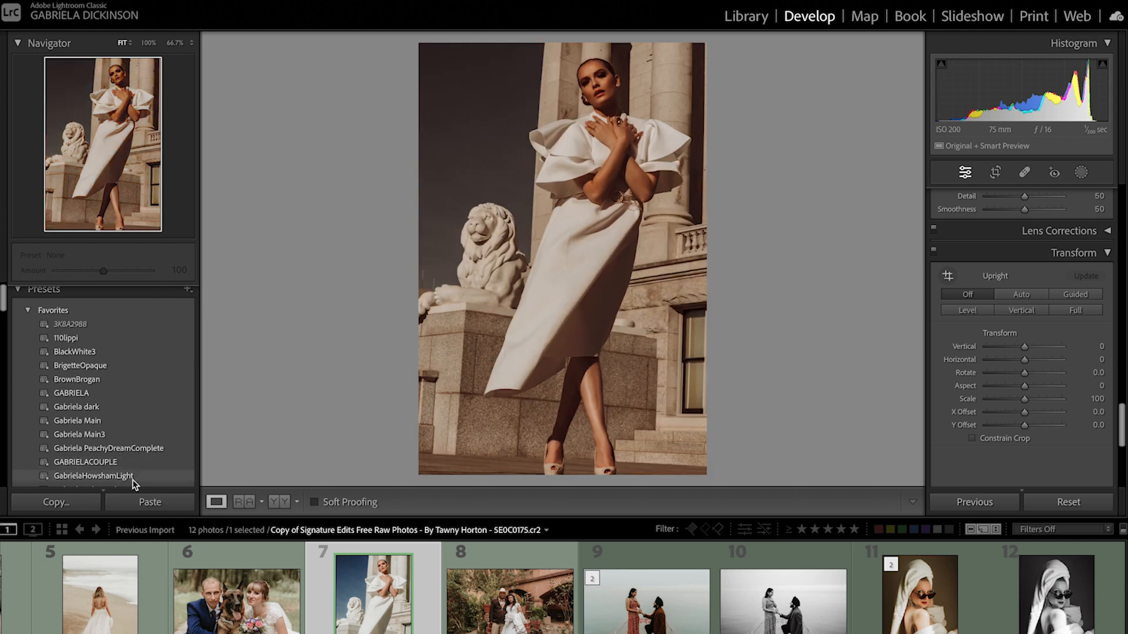
scroll(133, 479, "down", 1)
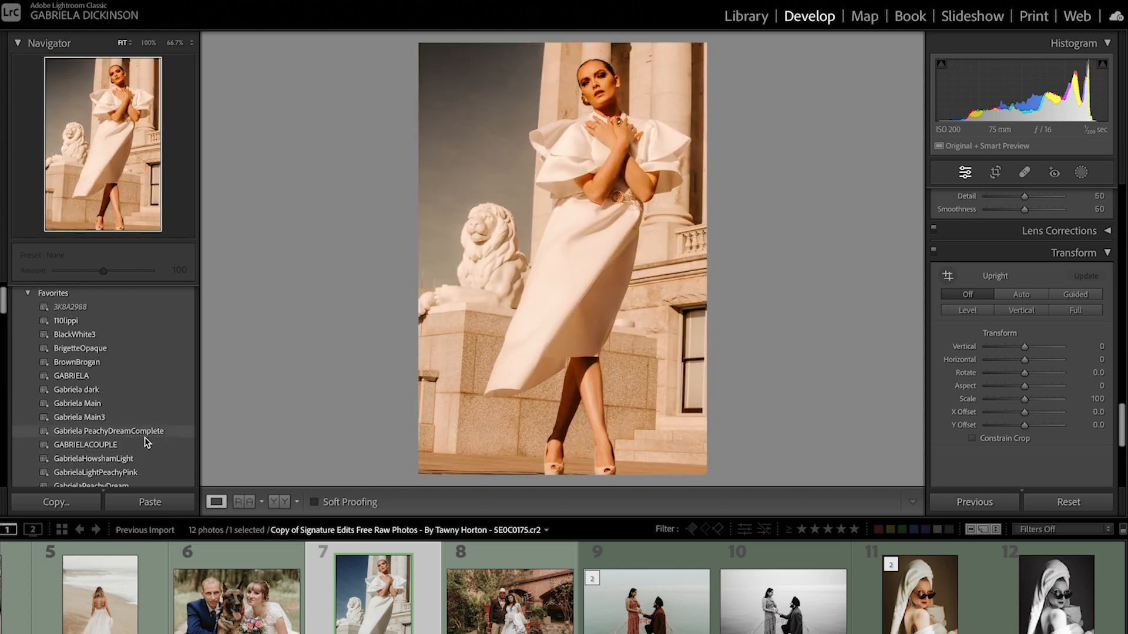
scroll(144, 461, "down", 1)
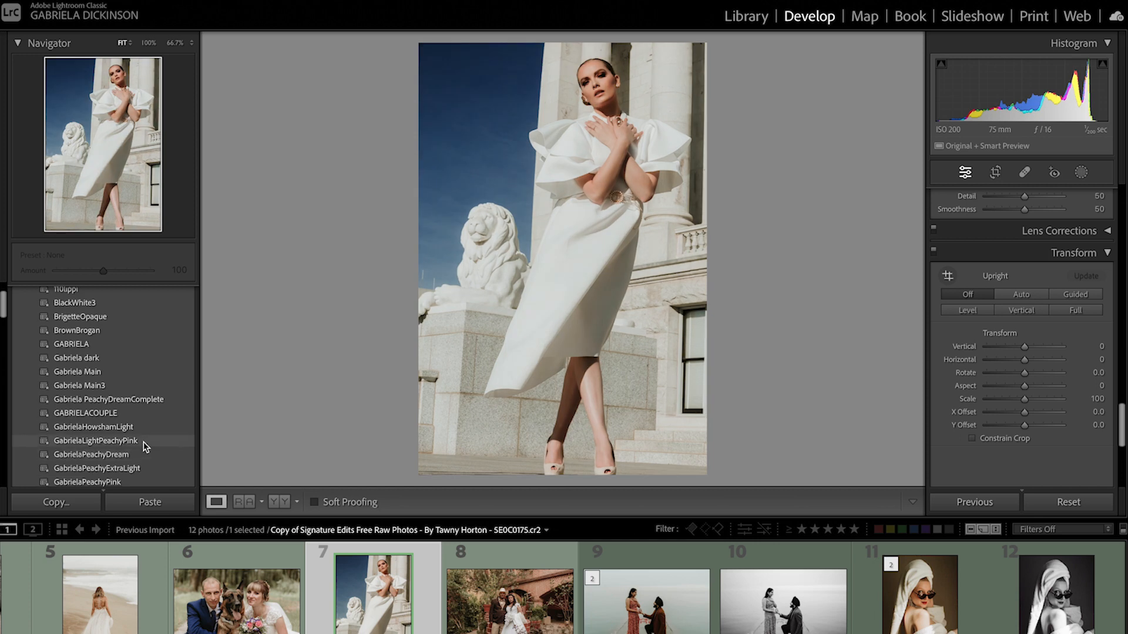
scroll(145, 460, "down", 4)
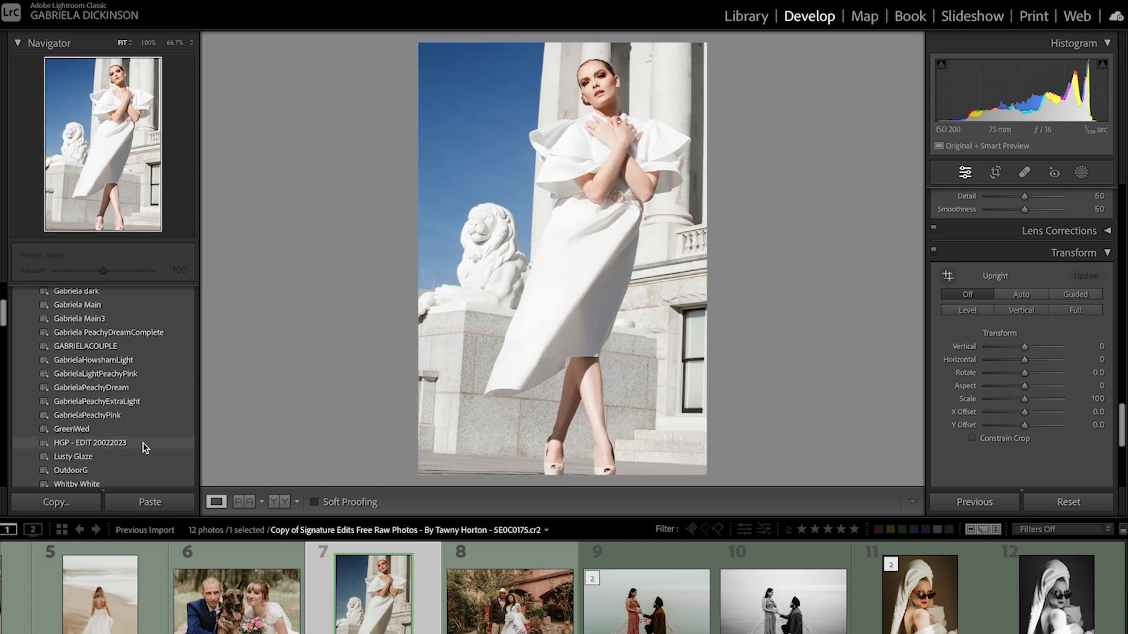
scroll(144, 448, "down", 2)
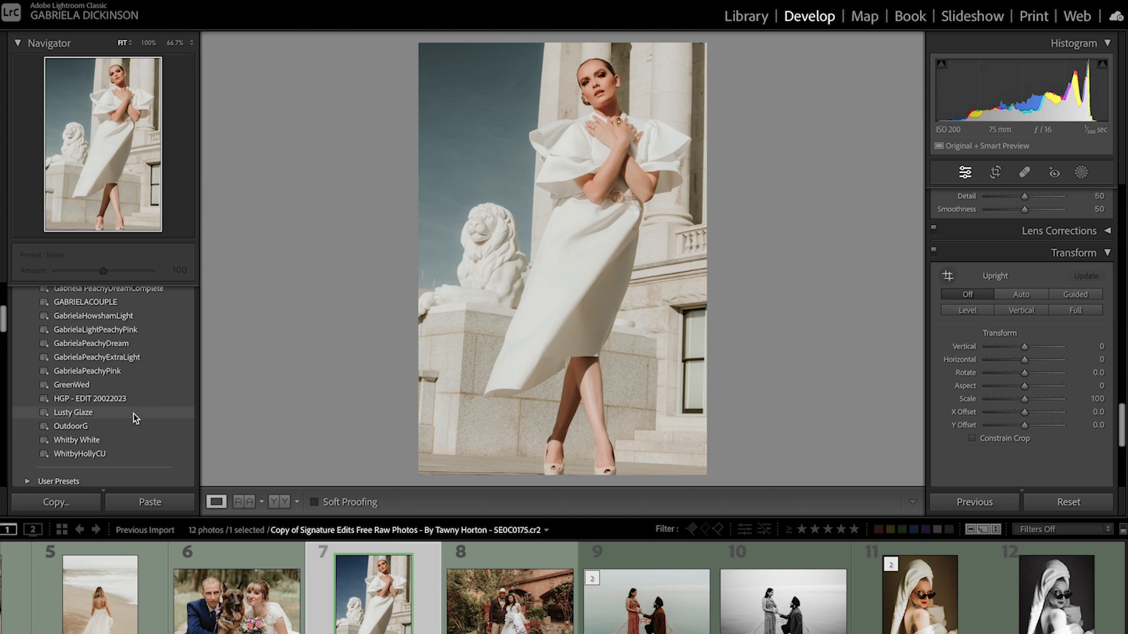
scroll(134, 417, "up", 5)
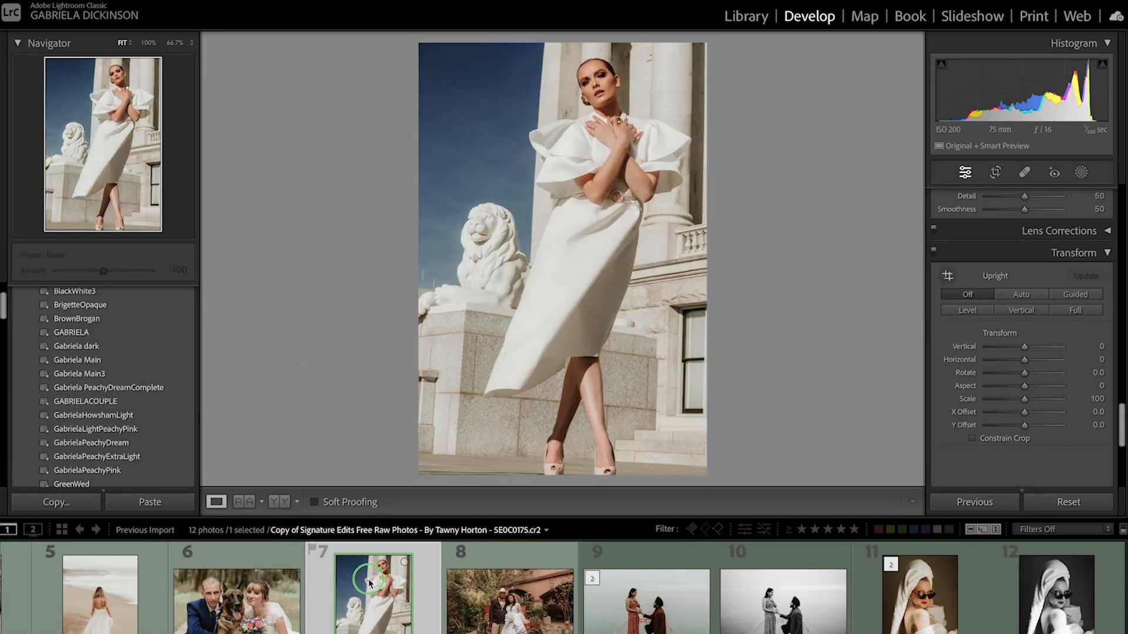
Step: Create a virtual copy of the white-dress model photo, reset its settings and apply the GABRIELACOUPLE preset
right_click(369, 581)
left_click(435, 519)
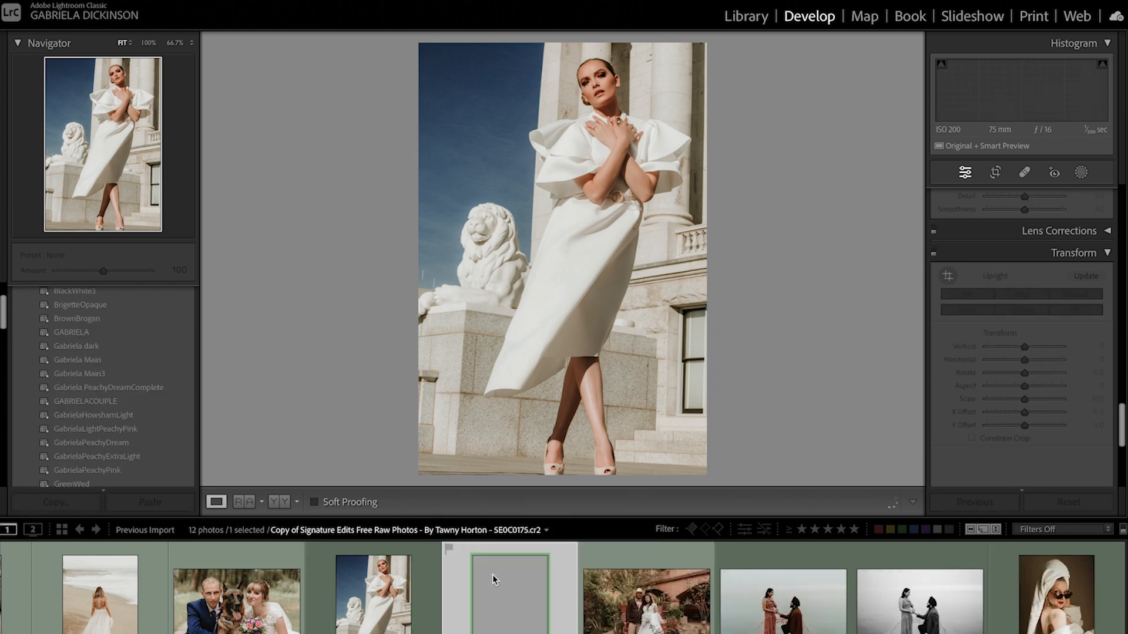
left_click(1067, 502)
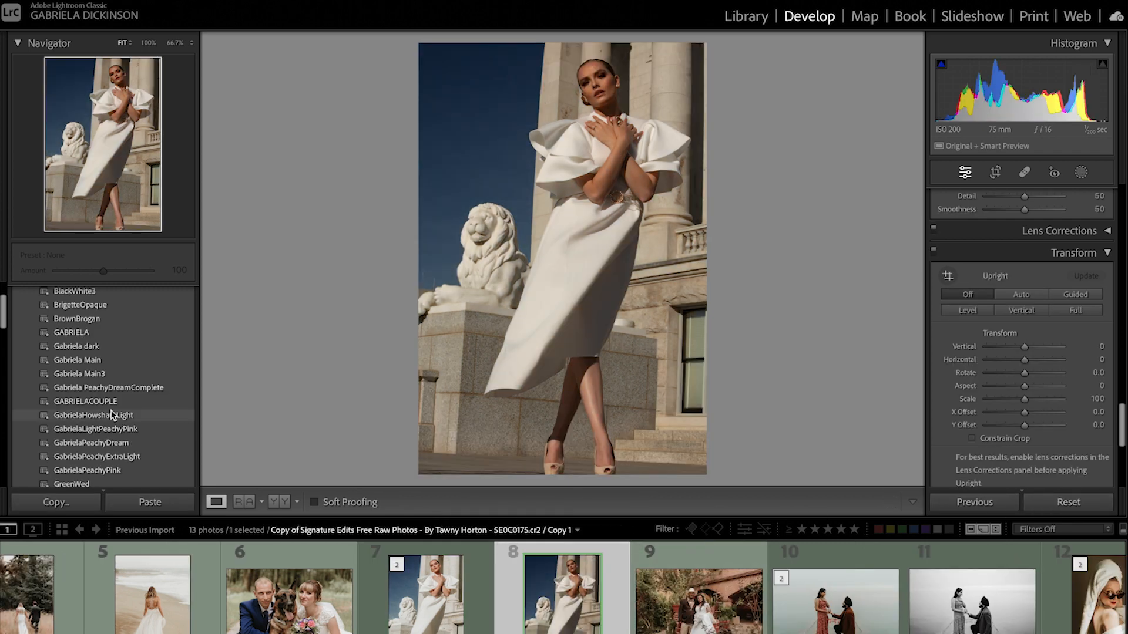
left_click(107, 402)
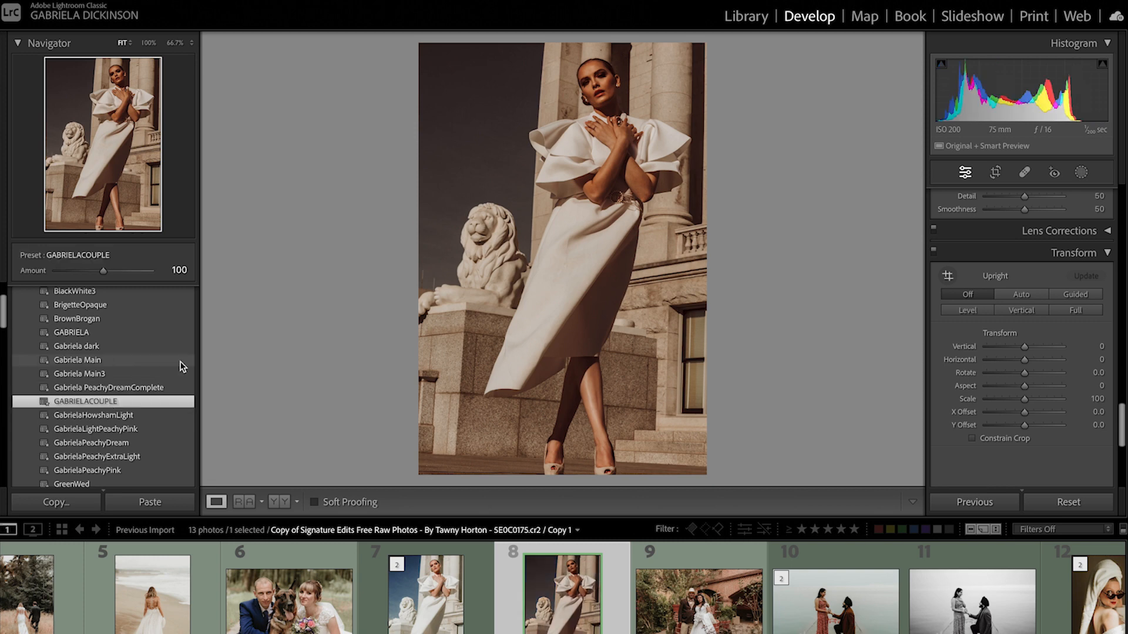
scroll(1045, 298, "up", 10)
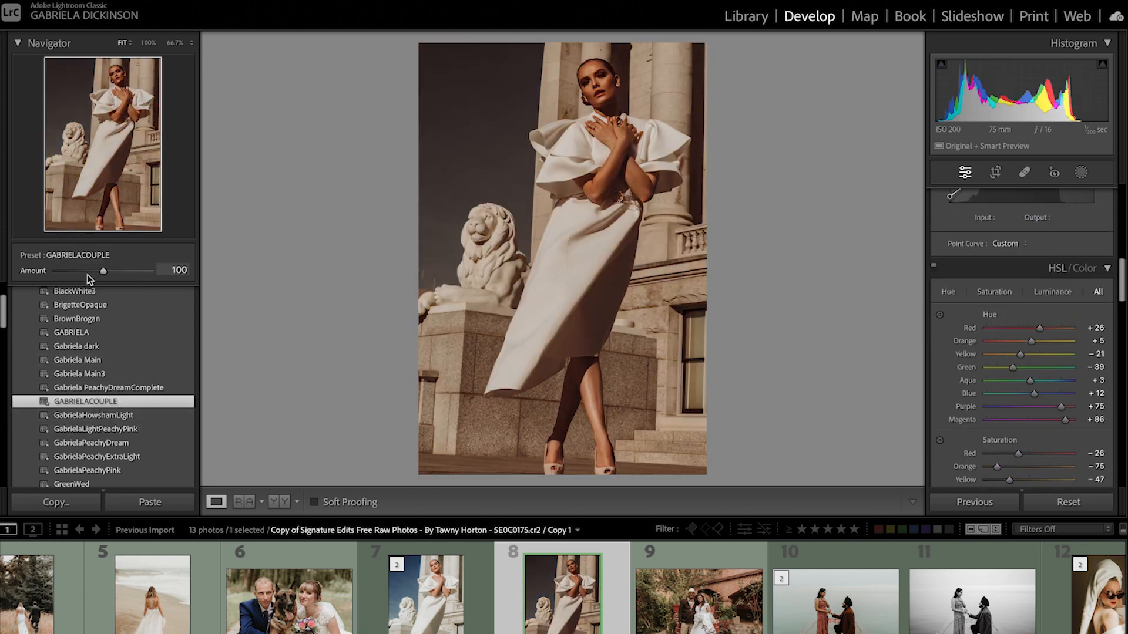
Step: Try the GABRIELACOUPLE preset at amount 0 and raise its strength back to about 83 on the virtual copy
left_click_drag(104, 272, 49, 275)
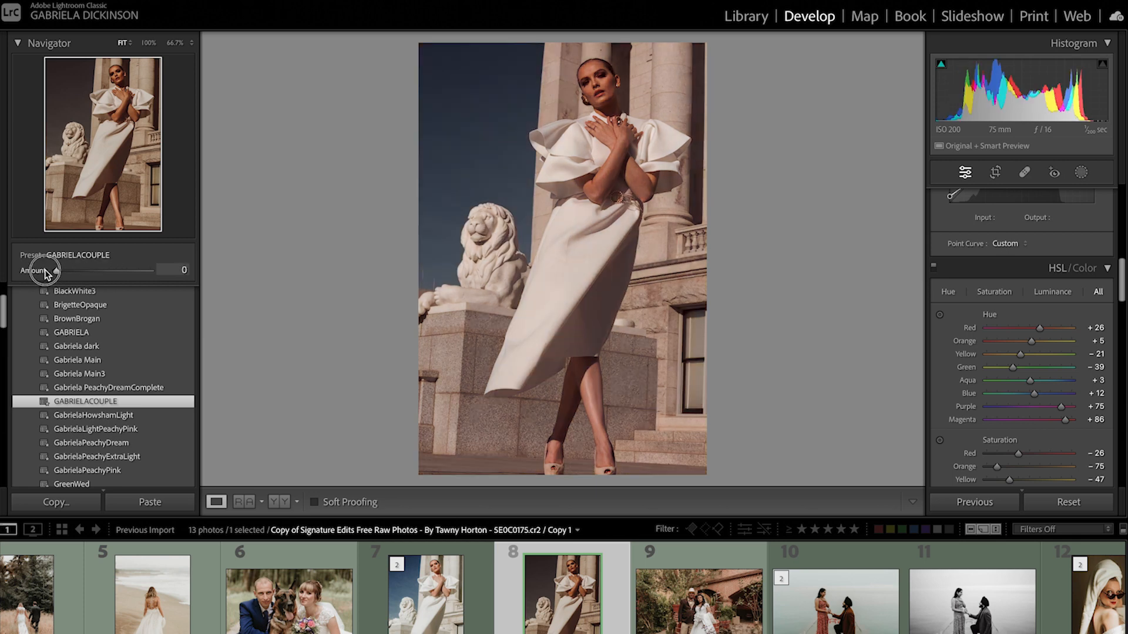
left_click_drag(55, 275, 100, 280)
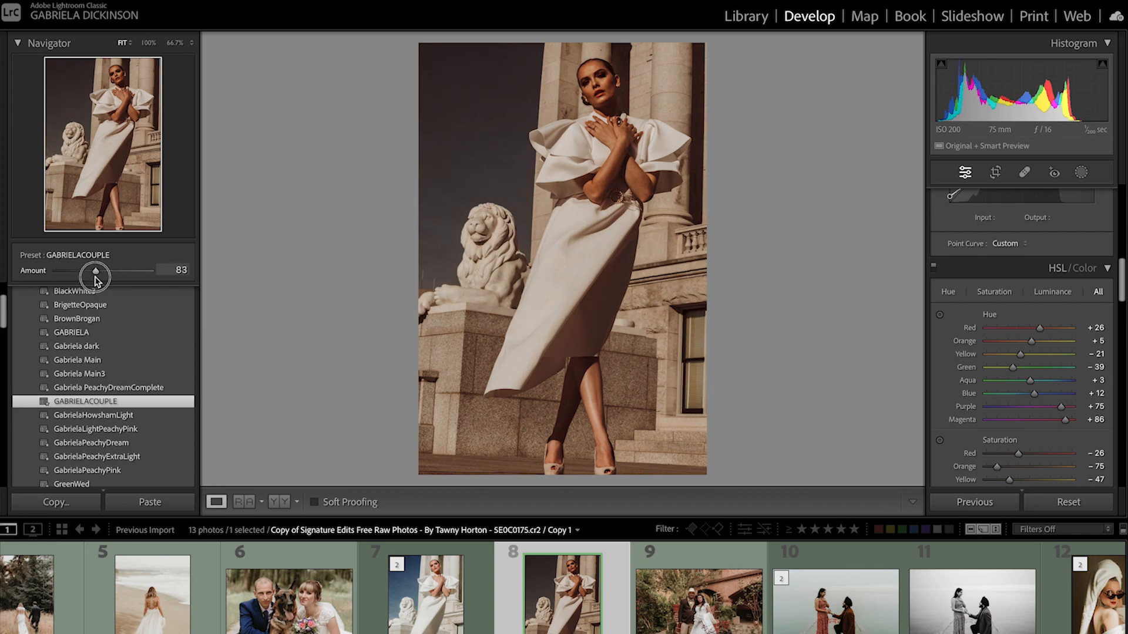
Step: Set the virtual copy's exposure to +0.40 and tint to -26, and compare it with the blue-sky version of the same photo
scroll(1006, 328, "up", 10)
scroll(1055, 337, "down", 1)
left_click_drag(1049, 334, 1028, 343)
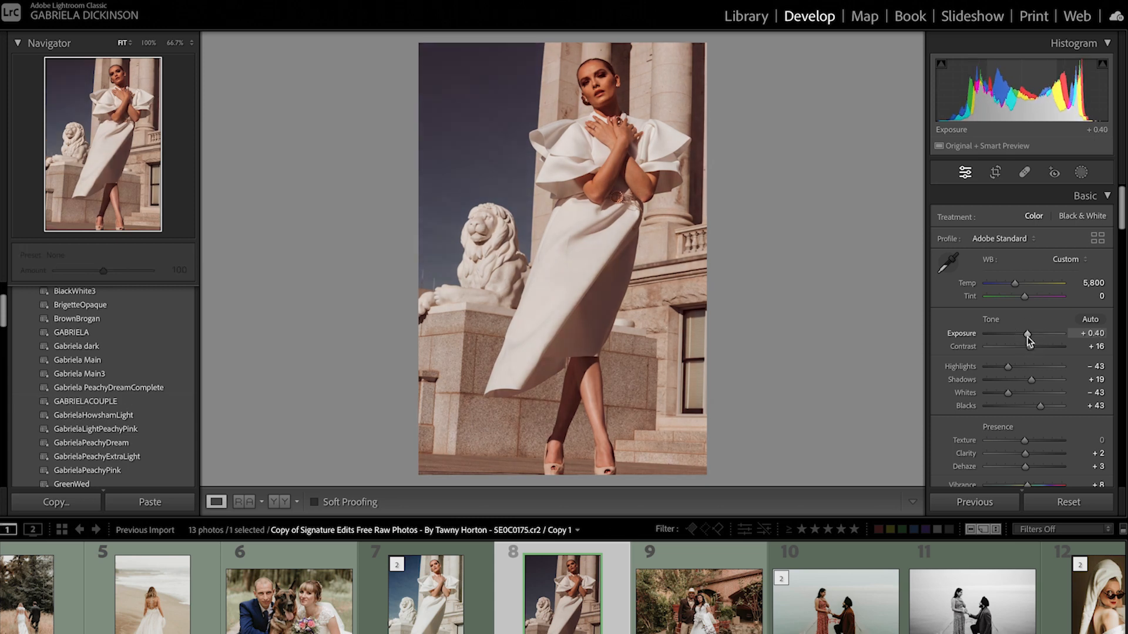
left_click_drag(1024, 296, 1021, 300)
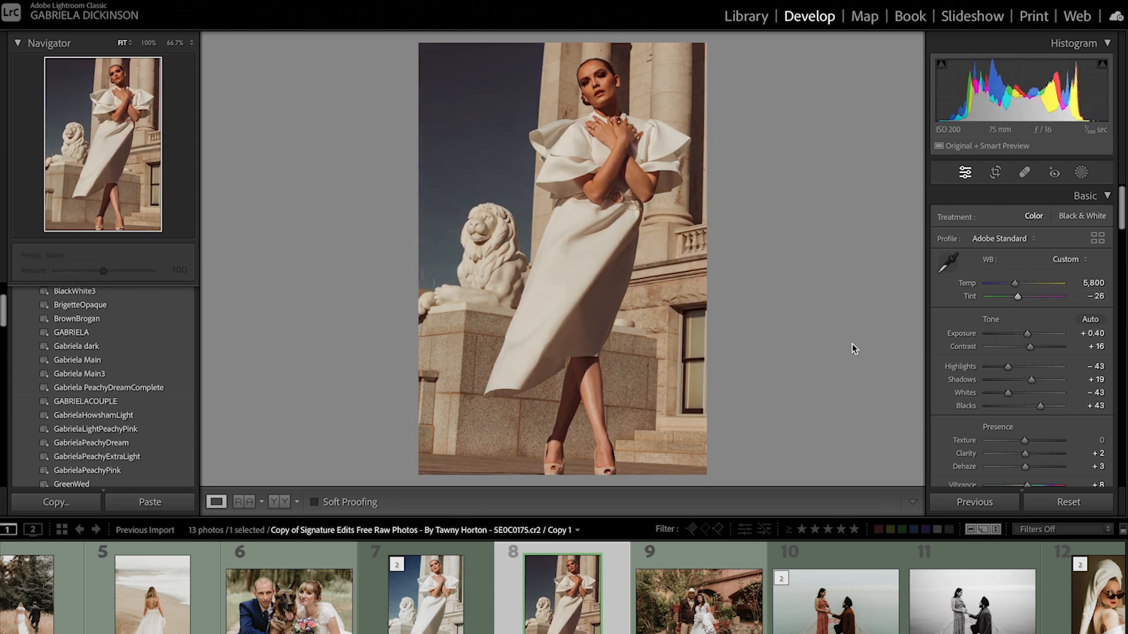
left_click(458, 617)
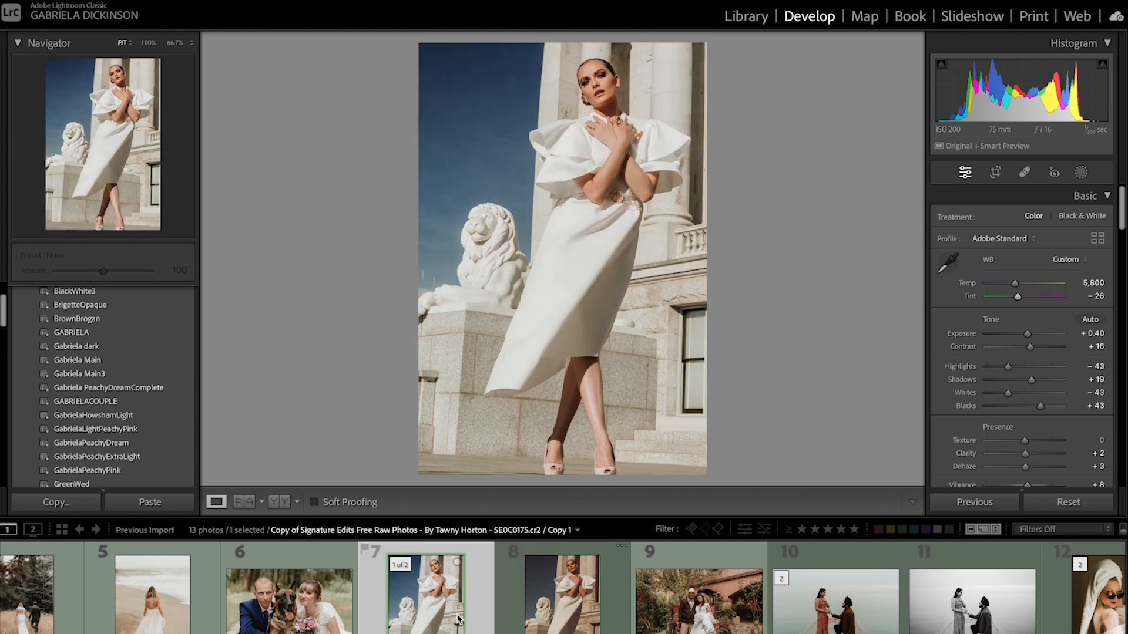
left_click(549, 614)
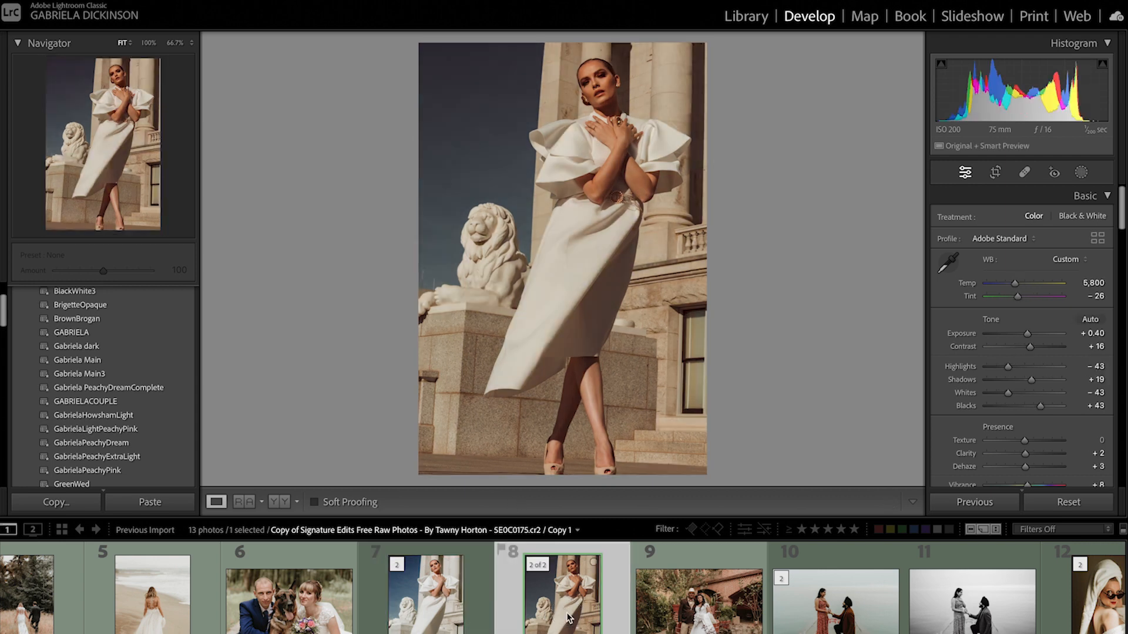